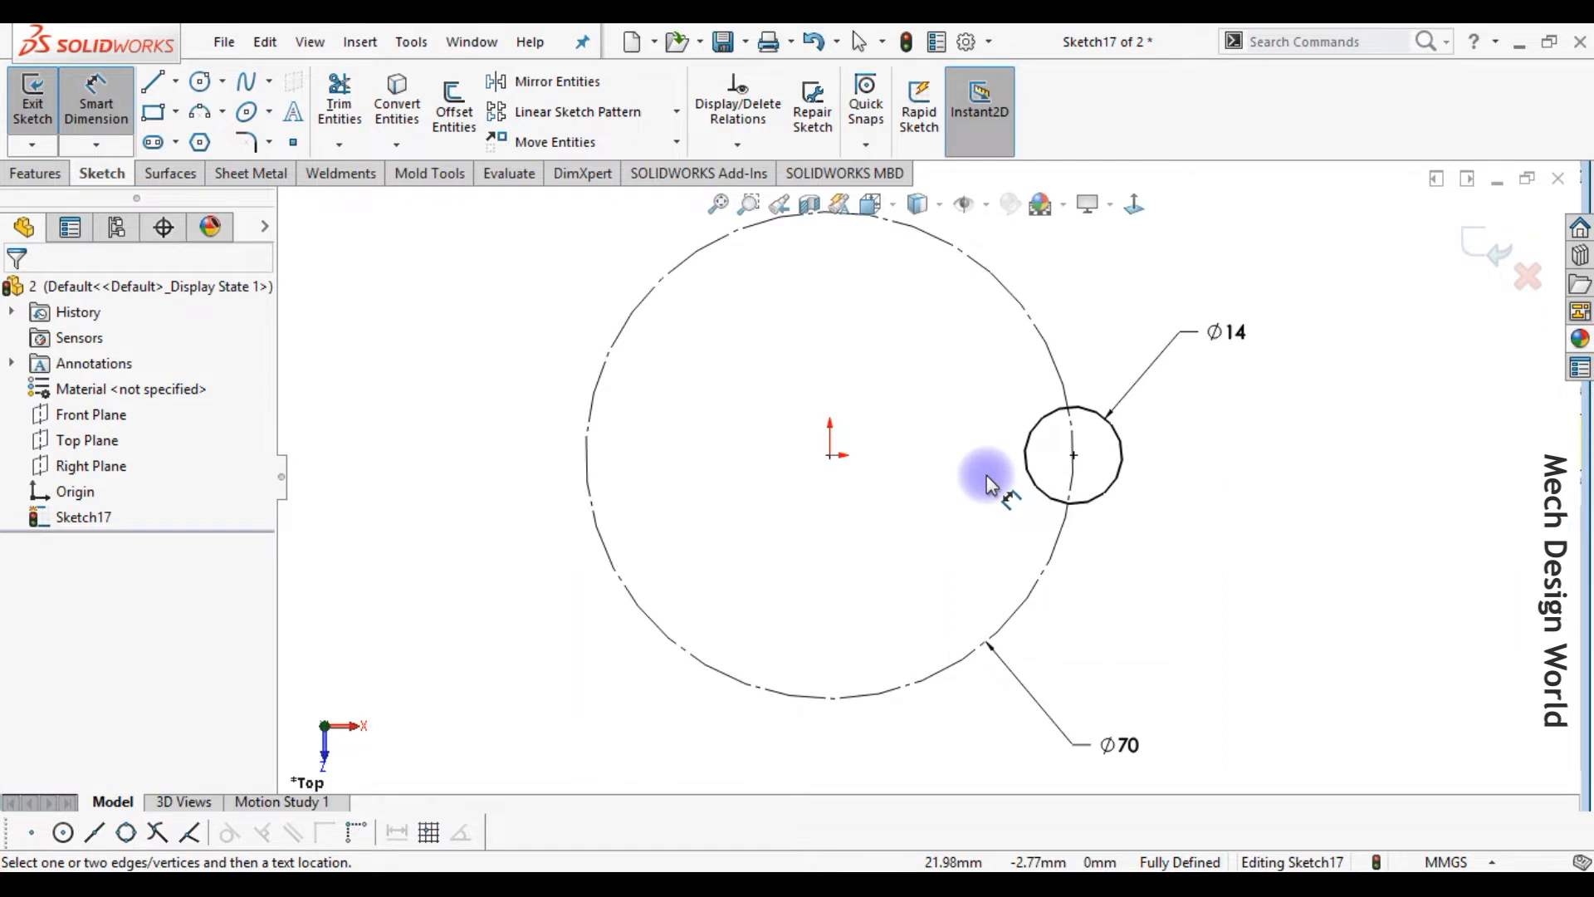
# - Draw a horizontal centerline from the center of the 14 mm circle to the origin
pyautogui.click(176, 81)
pyautogui.click(184, 143)
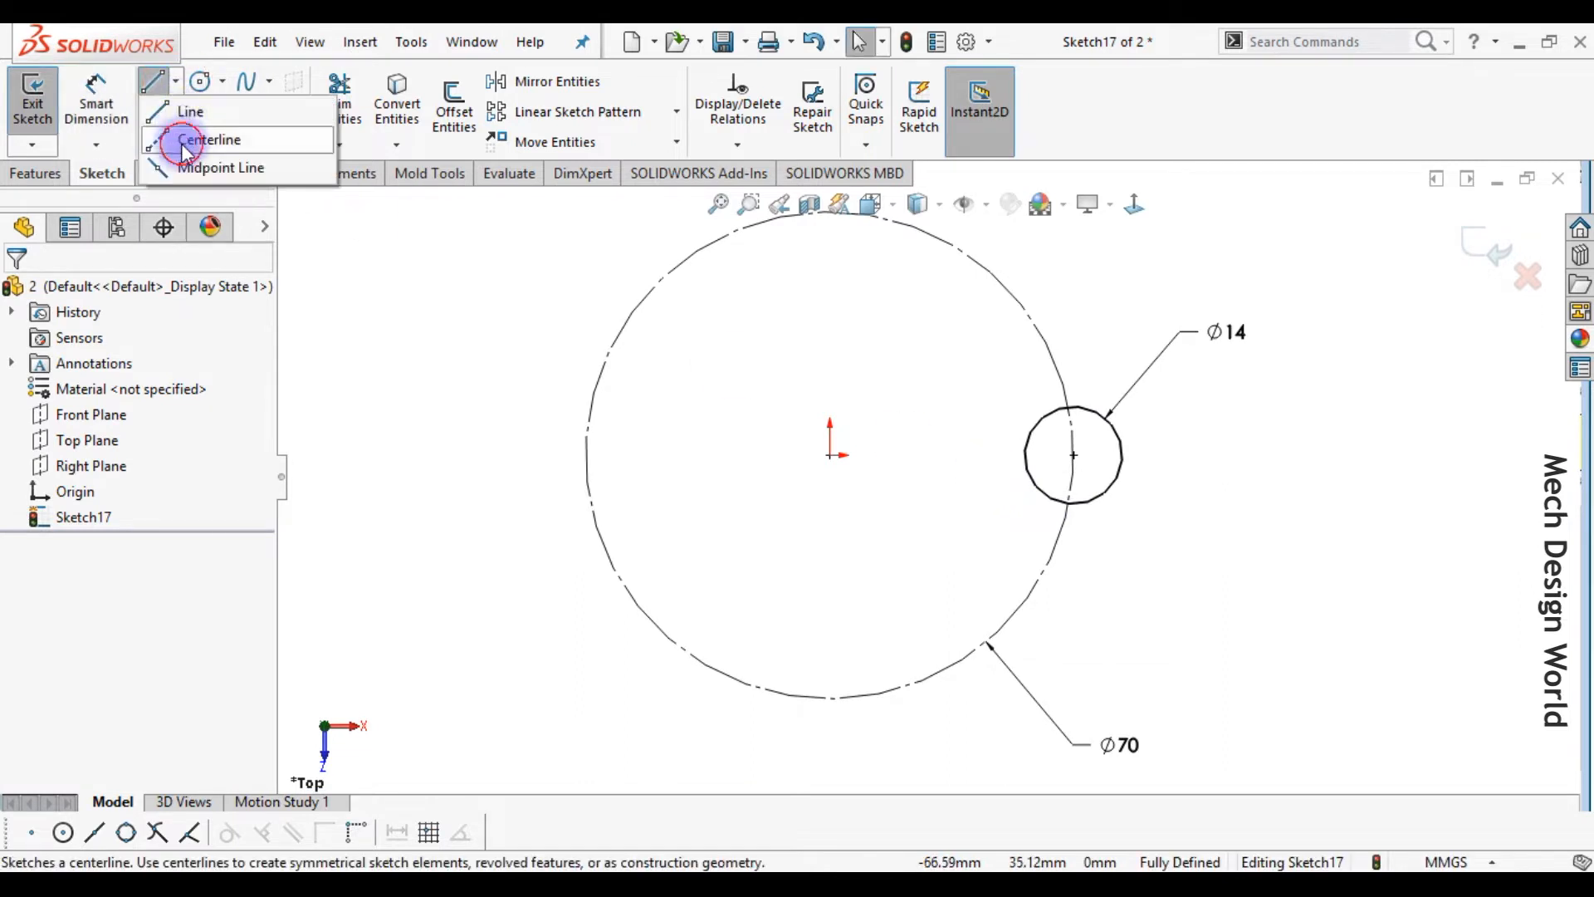
pyautogui.click(1074, 455)
pyautogui.click(830, 455)
pyautogui.press('Escape')
# - Sketch a slanted line about 26 mm long from the upper edge of the 14 mm circle into the 70 mm construction circle
pyautogui.moveTo(961, 529); pyautogui.dragTo(779, 536, button='right')
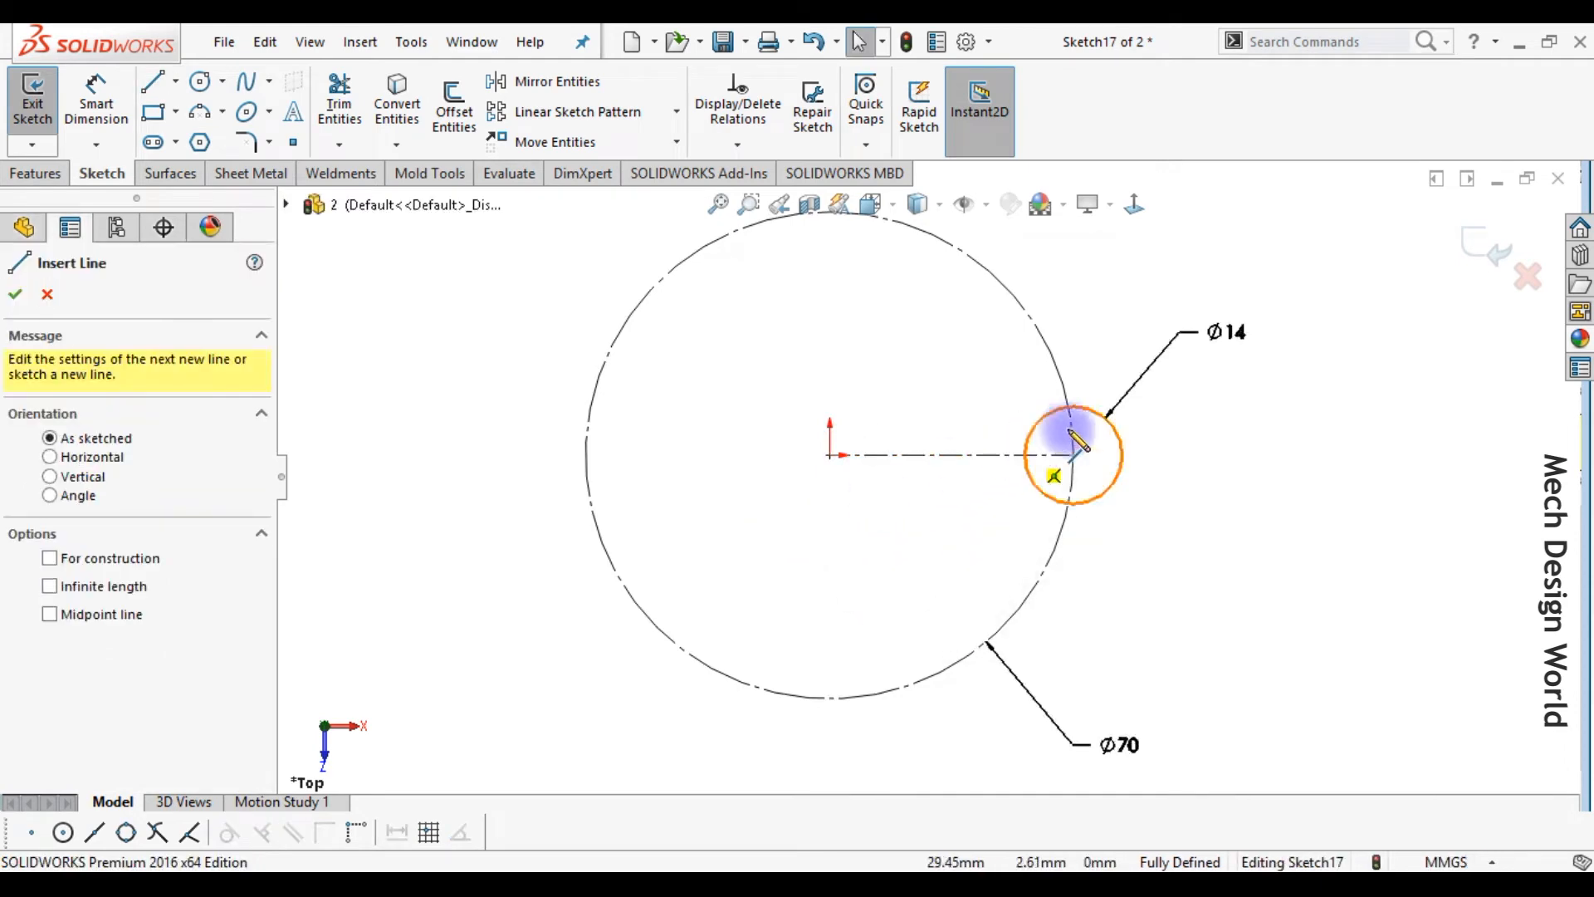
pyautogui.click(1084, 407)
pyautogui.click(927, 330)
pyautogui.press('Escape')
# - Mirror the slanted line about the horizontal centerline, keeping the original as a copy
pyautogui.click(563, 80)
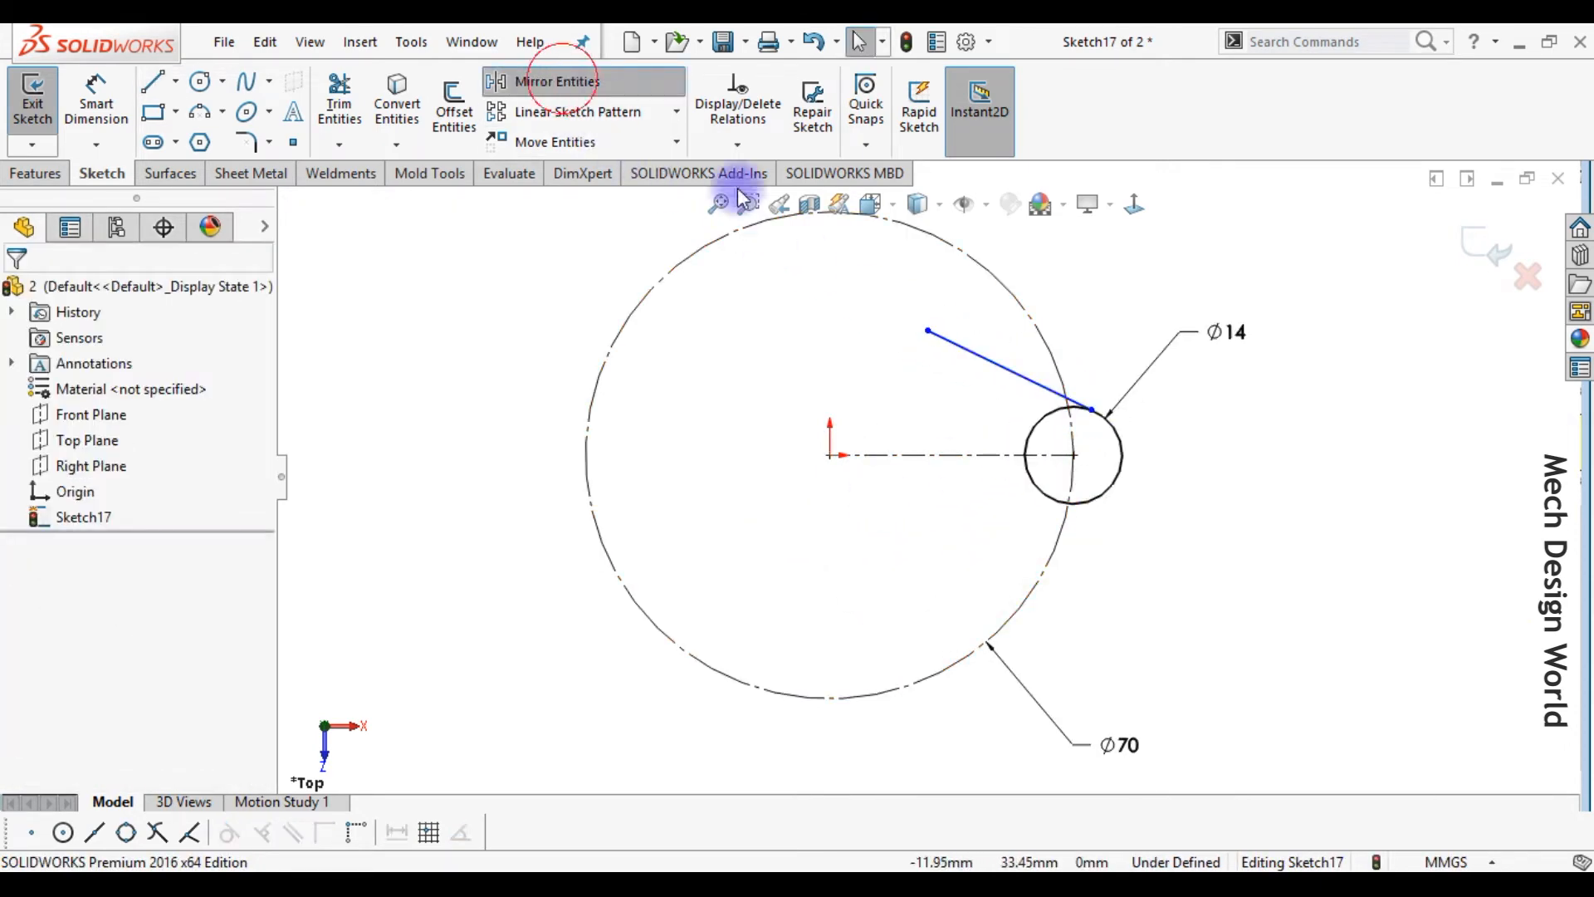
pyautogui.click(997, 362)
pyautogui.click(230, 570)
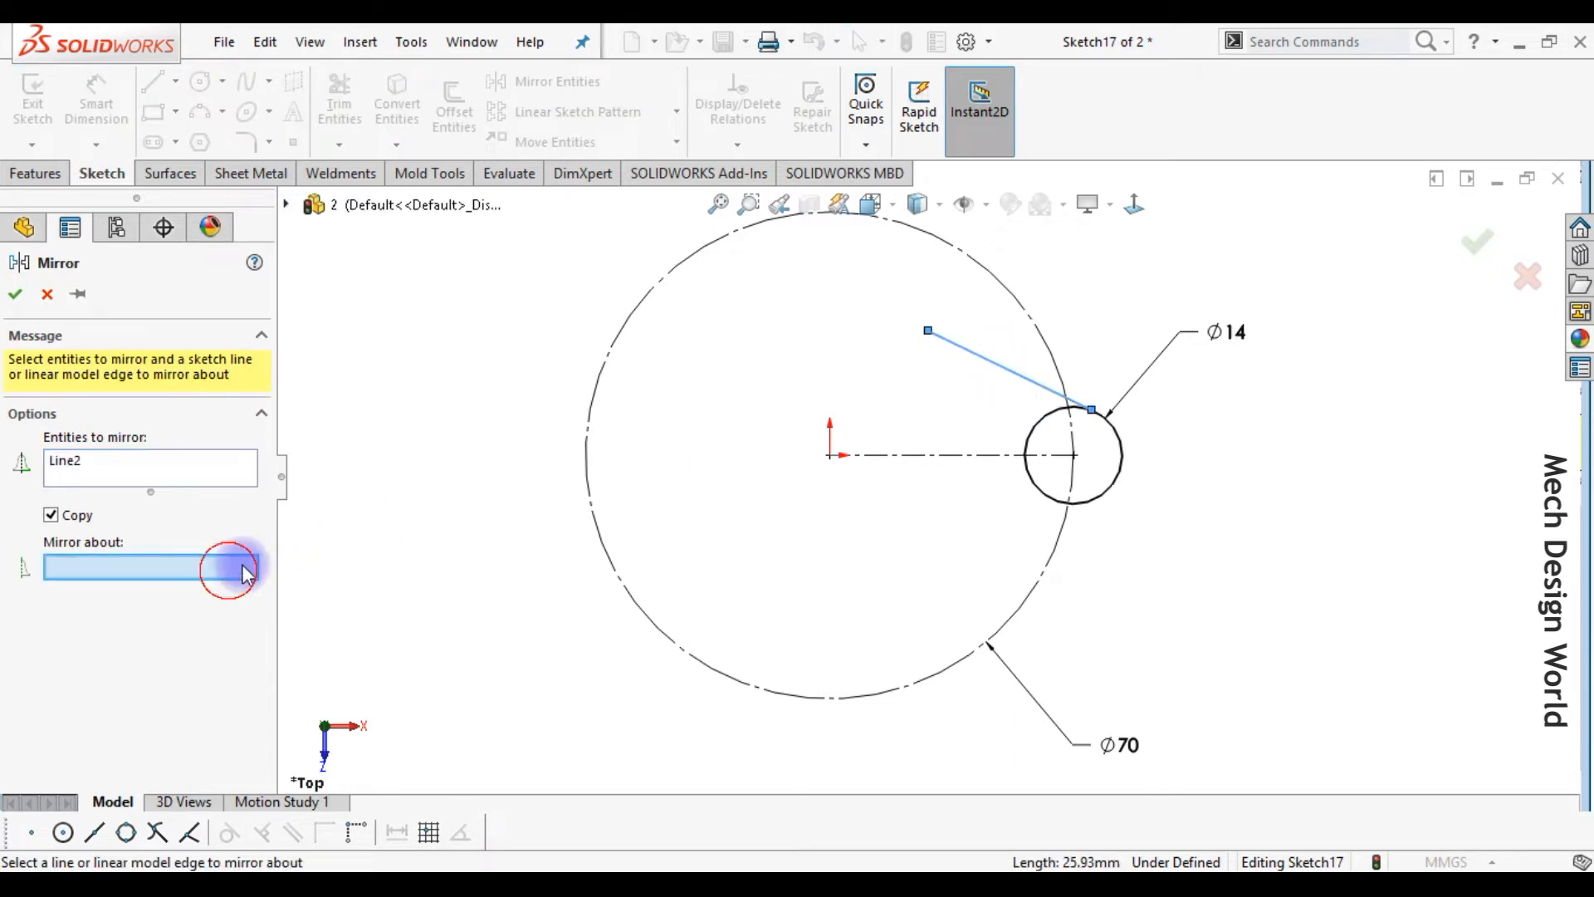
pyautogui.click(933, 456)
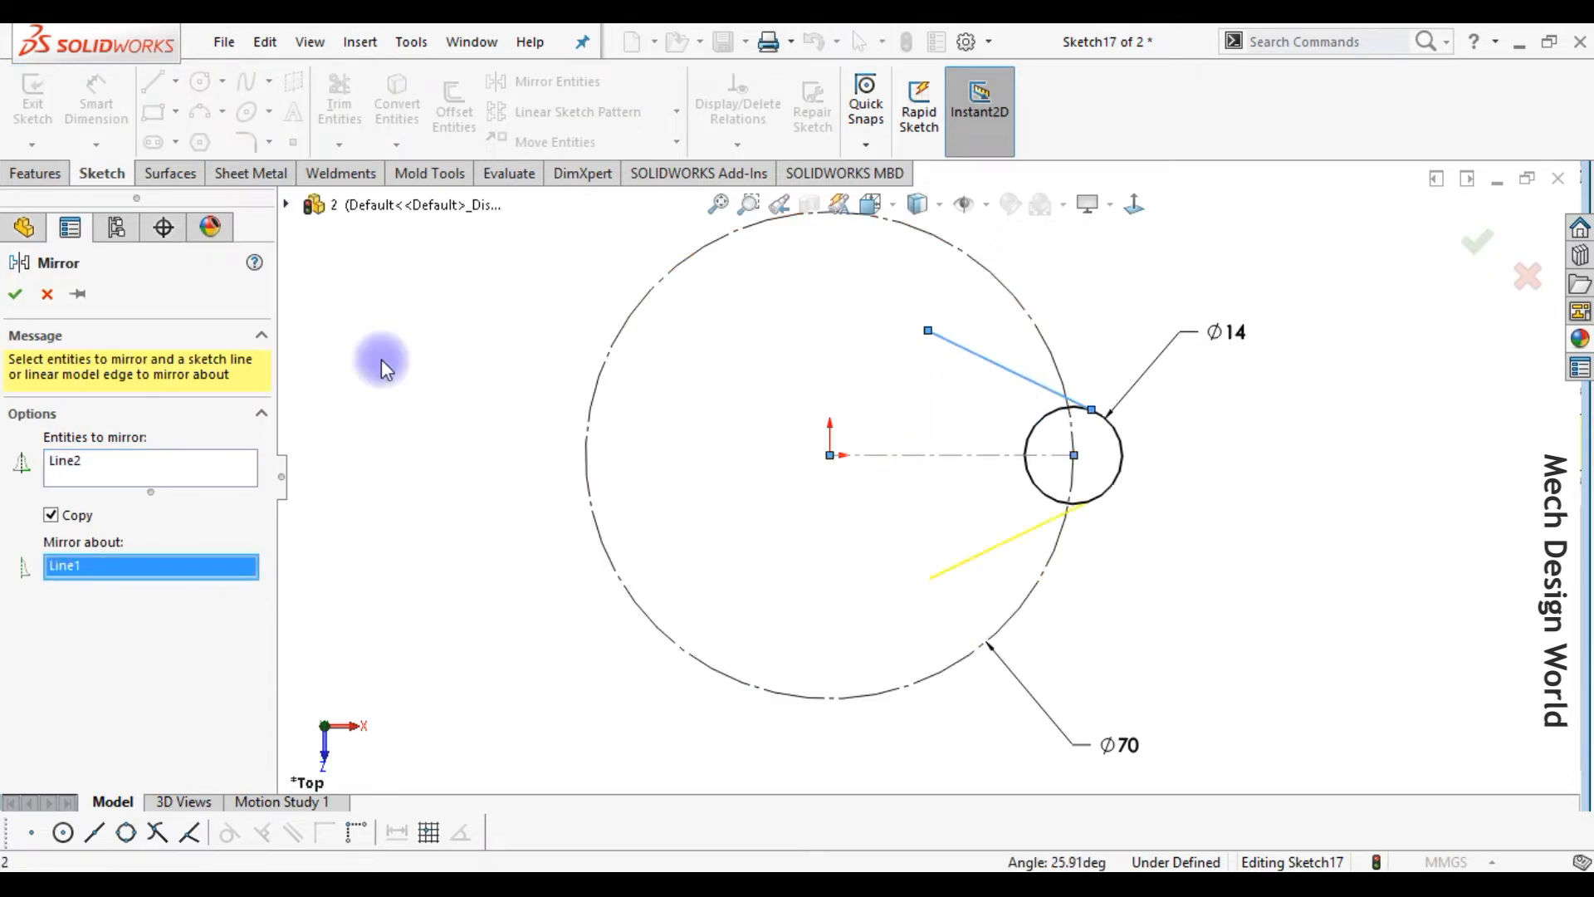
pyautogui.click(14, 295)
# - Dimension the angle between the two slanted lines as 22 degrees
pyautogui.moveTo(1192, 591); pyautogui.dragTo(1193, 436, button='right')
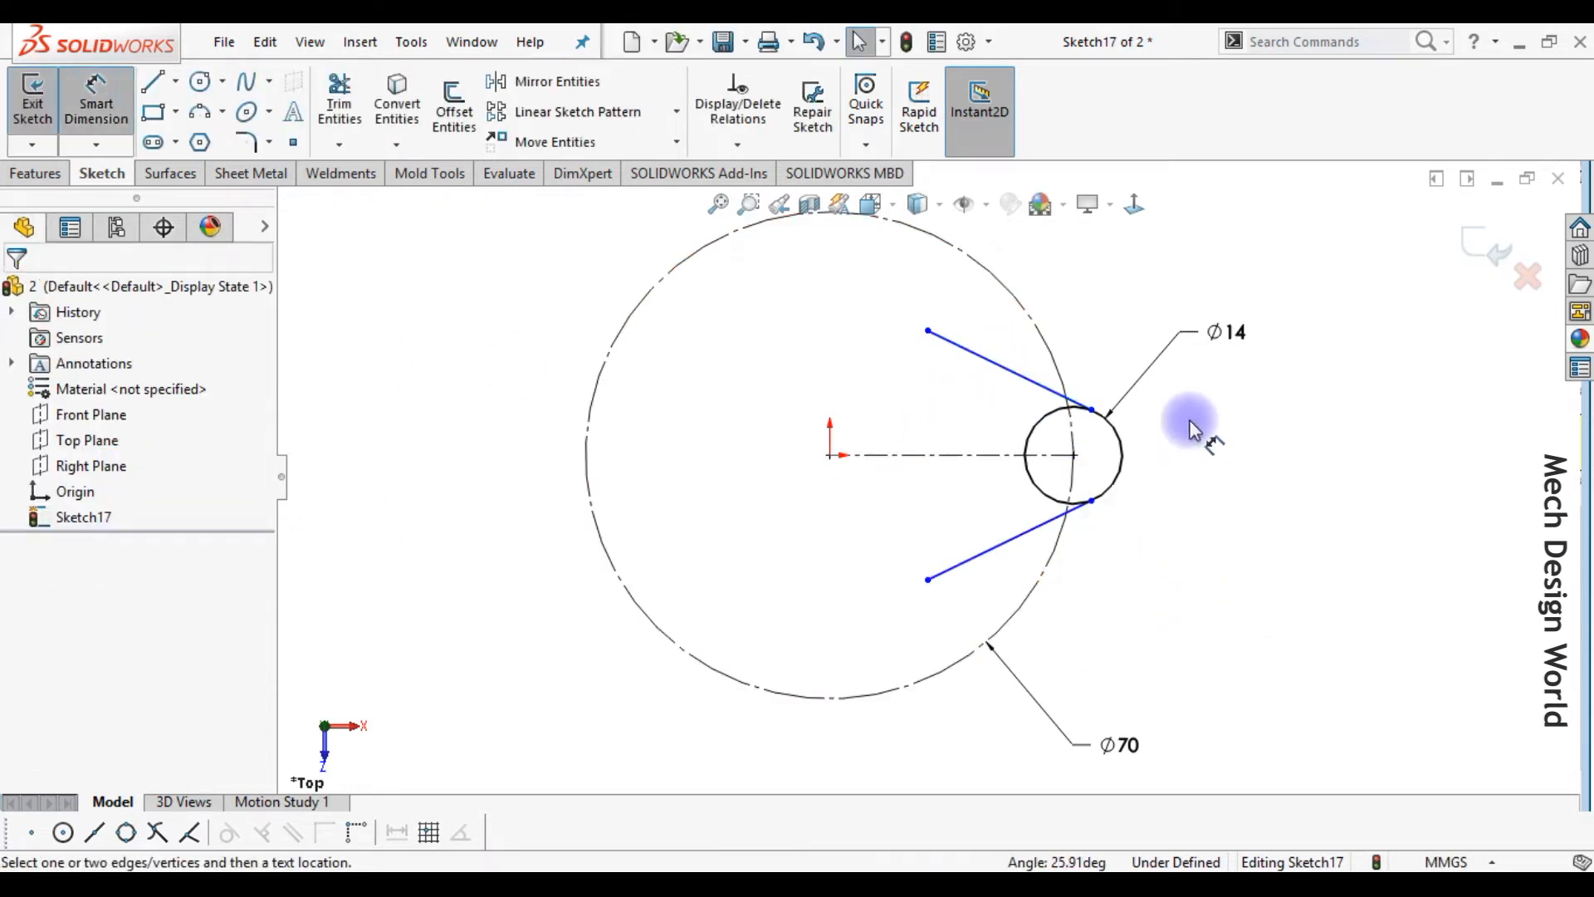
pyautogui.click(1000, 375)
pyautogui.click(991, 544)
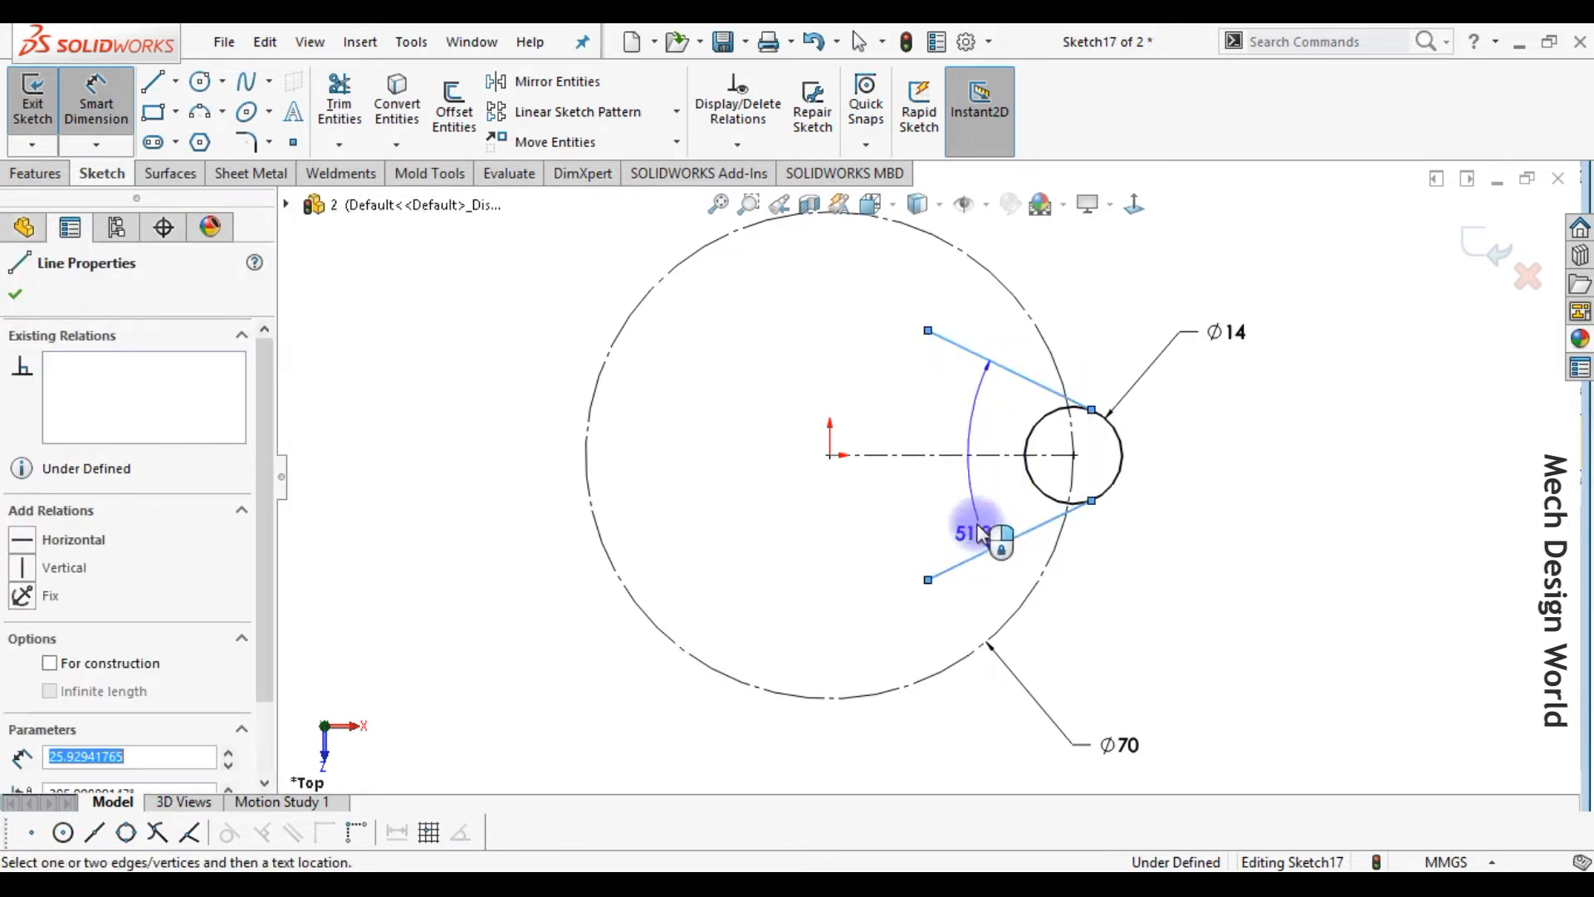
pyautogui.click(905, 466)
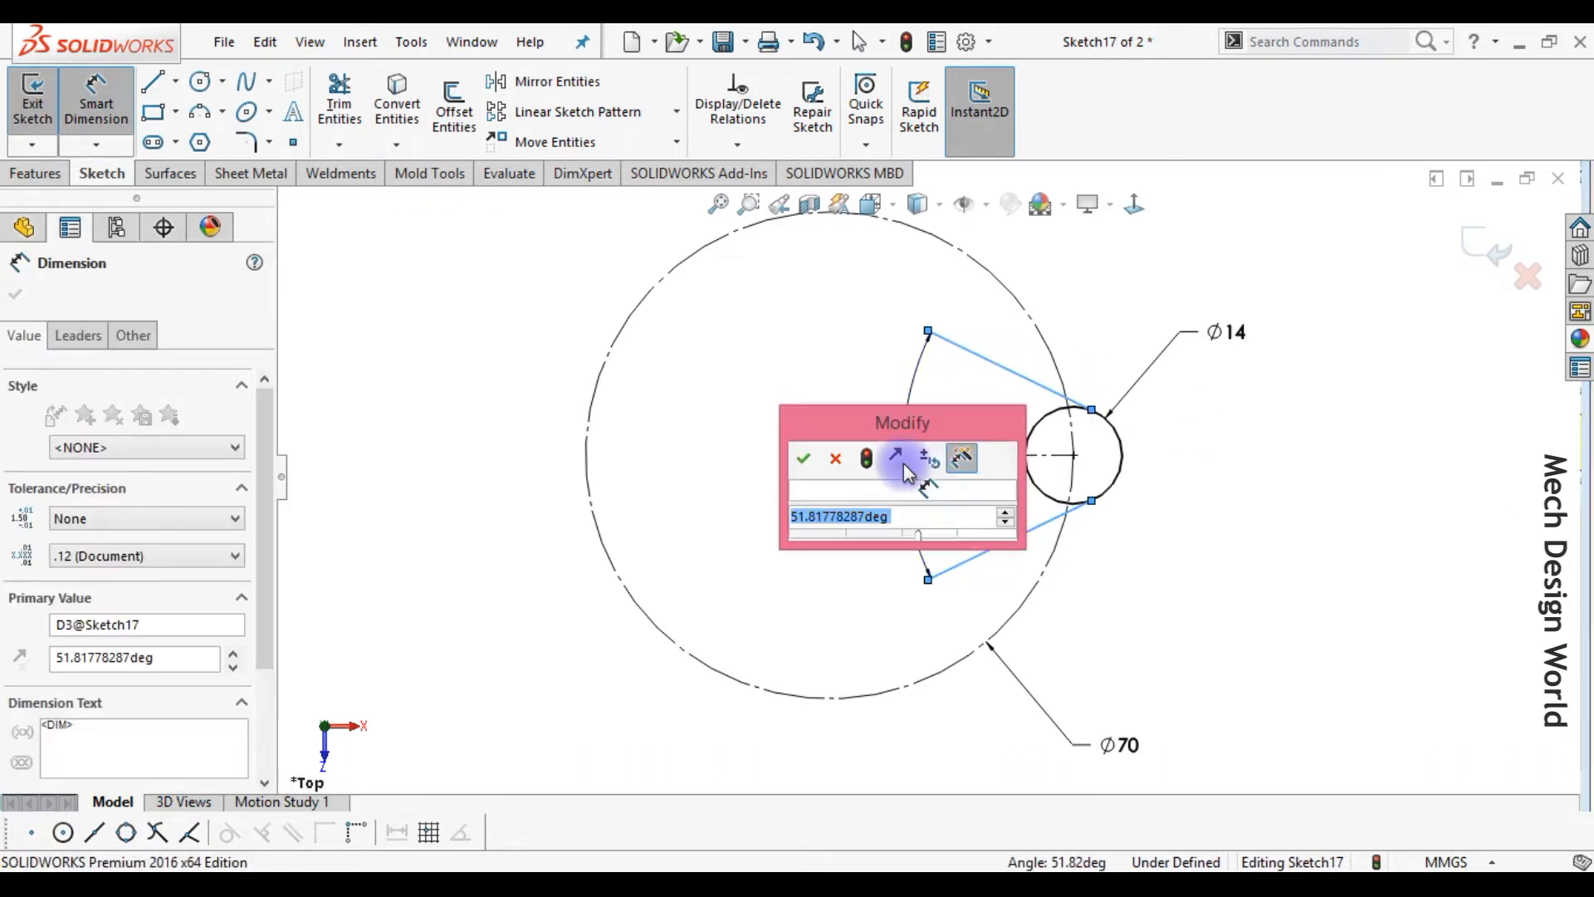
pyautogui.write('22')
pyautogui.press('Return')
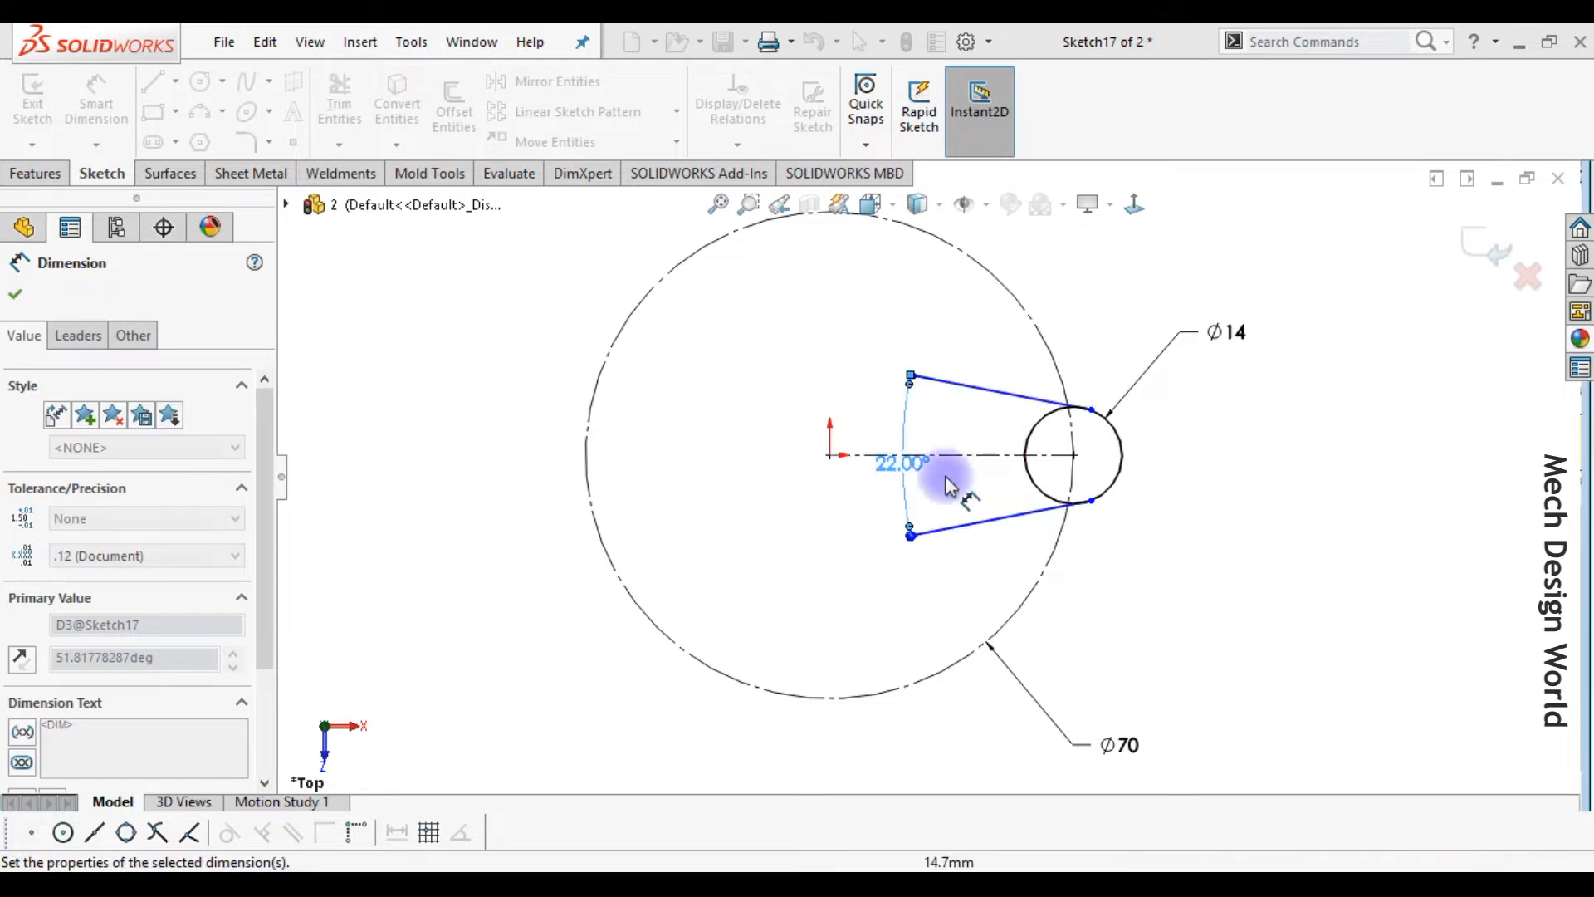
pyautogui.click(1146, 548)
# - Trim away the inner side of the 14 mm circle between the two slanted lines, including the leftover slivers at their ends
pyautogui.scroll(-2, 1133, 519)
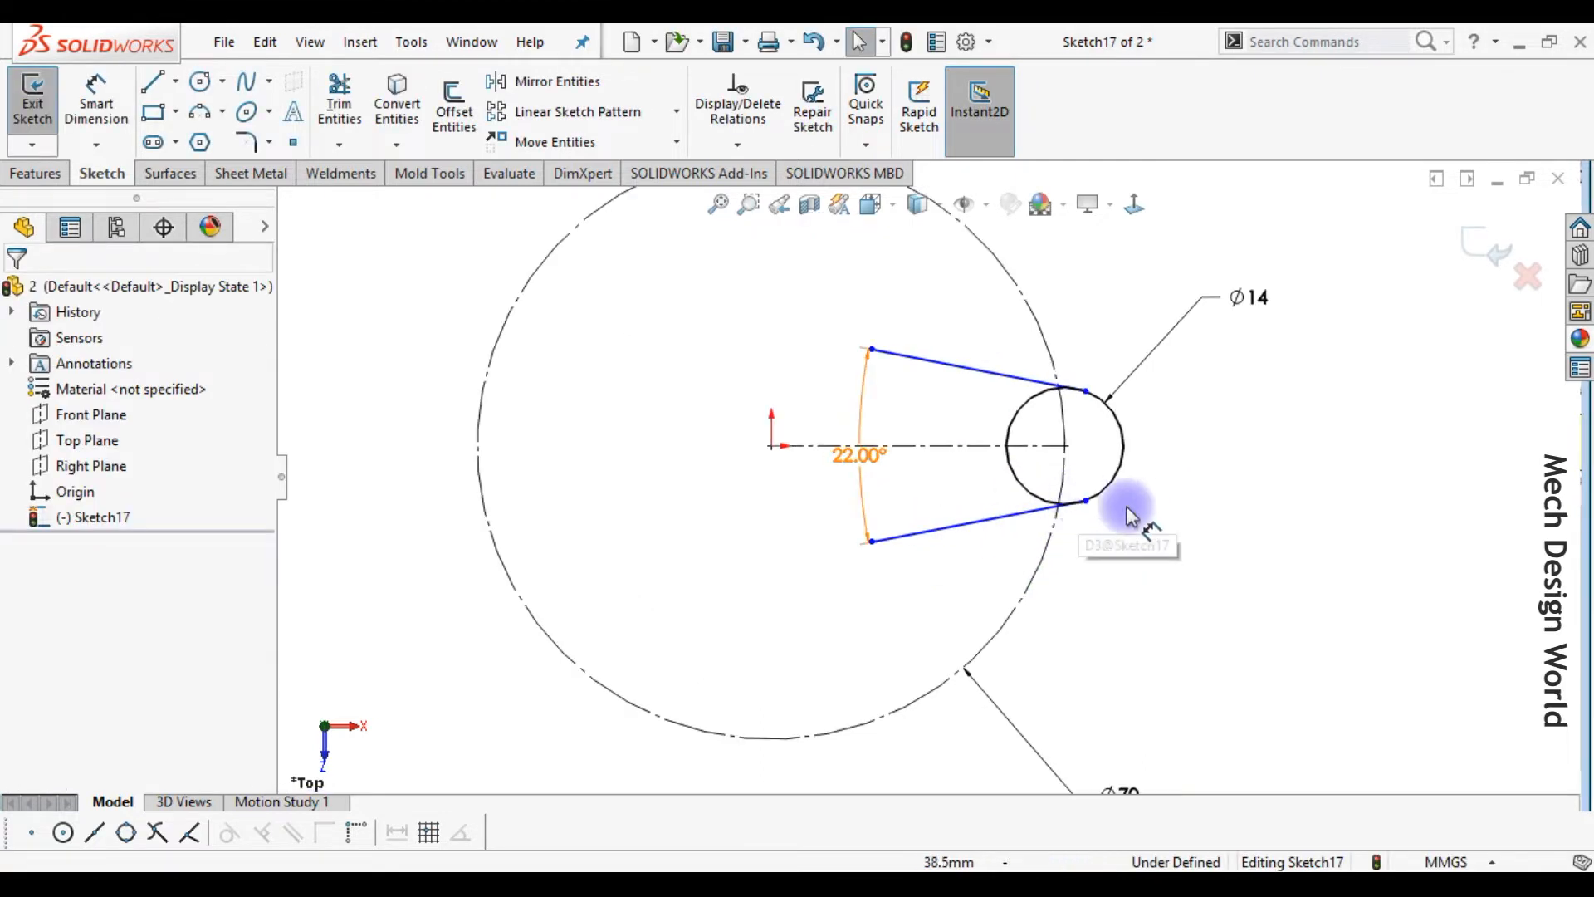
pyautogui.moveTo(1262, 482); pyautogui.dragTo(1196, 534, button='right')
pyautogui.scroll(-2, 1021, 490)
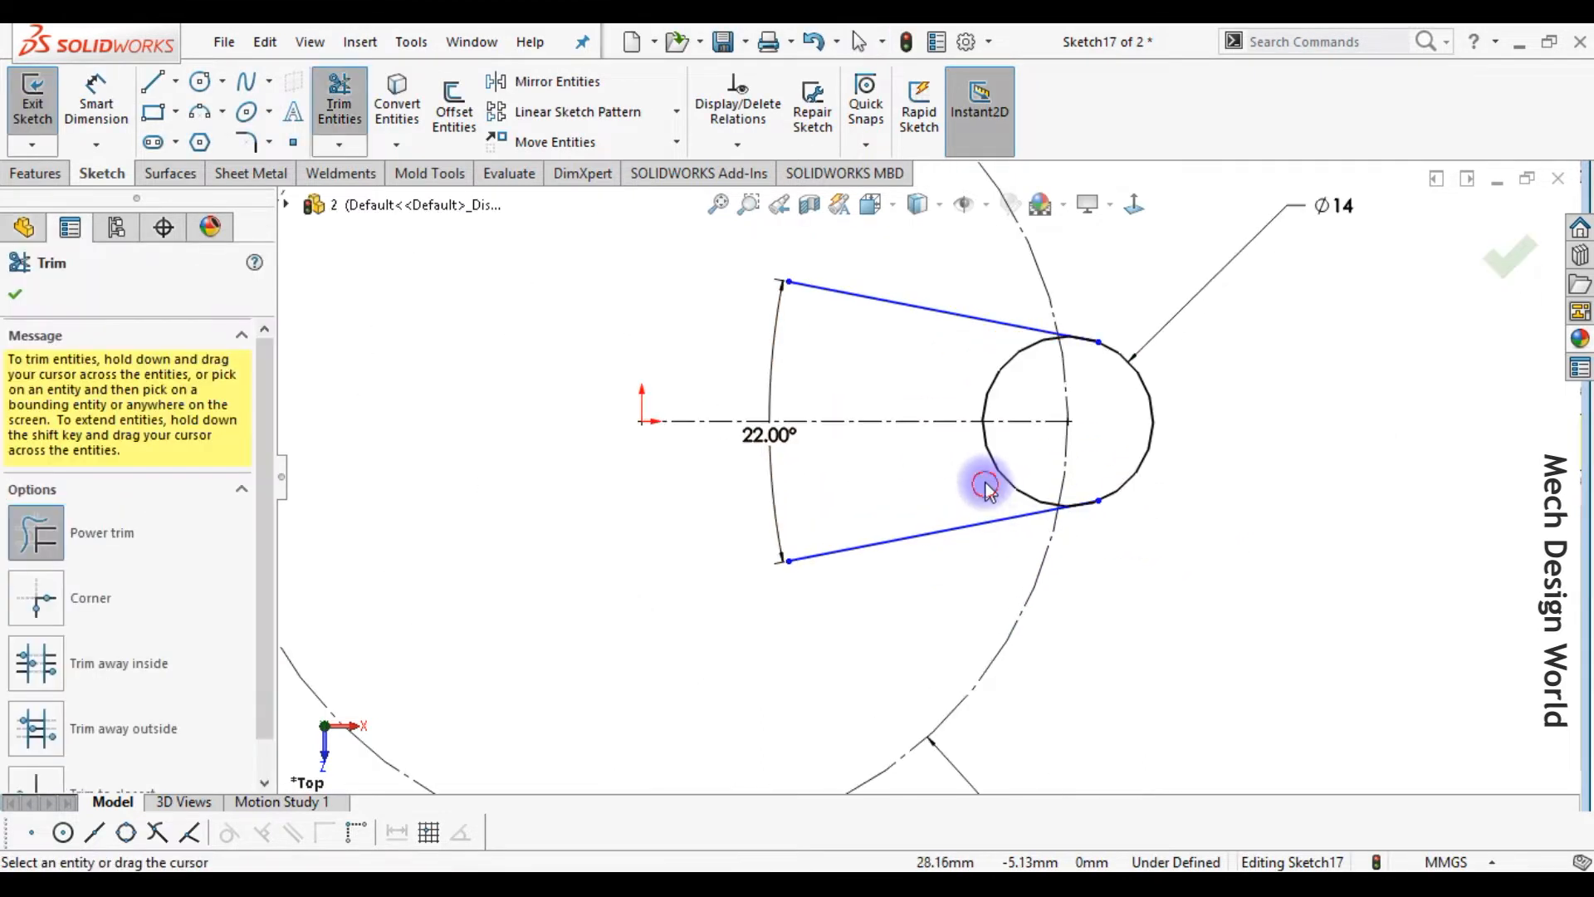
pyautogui.moveTo(1015, 442); pyautogui.dragTo(986, 386)
pyautogui.scroll(-3, 1071, 540)
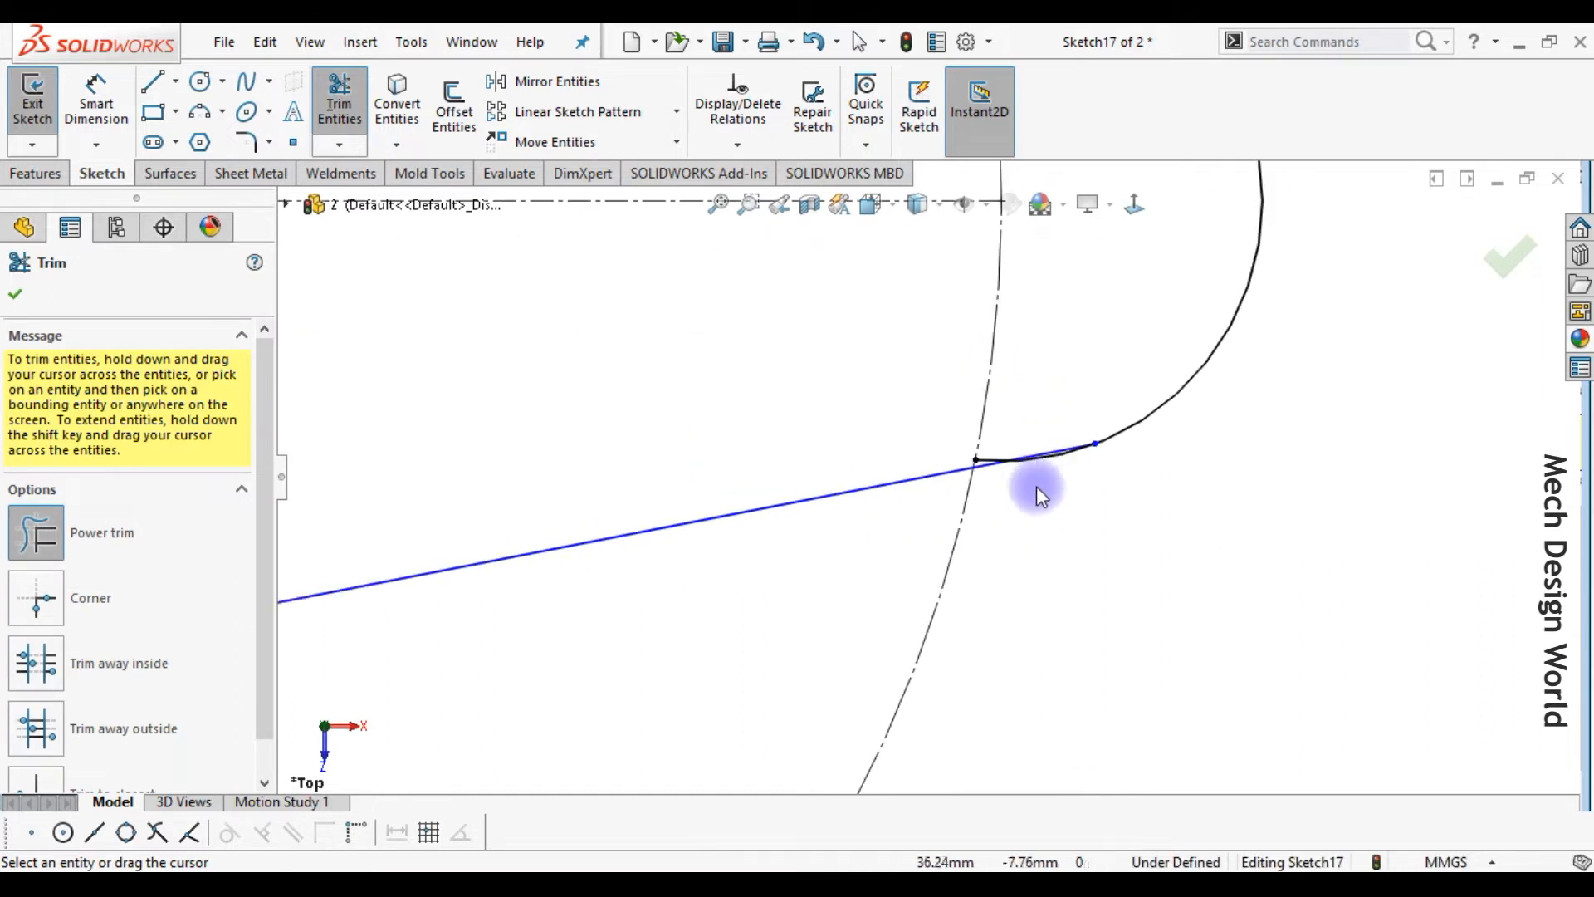
pyautogui.scroll(2, 990, 460)
pyautogui.scroll(2, 1008, 387)
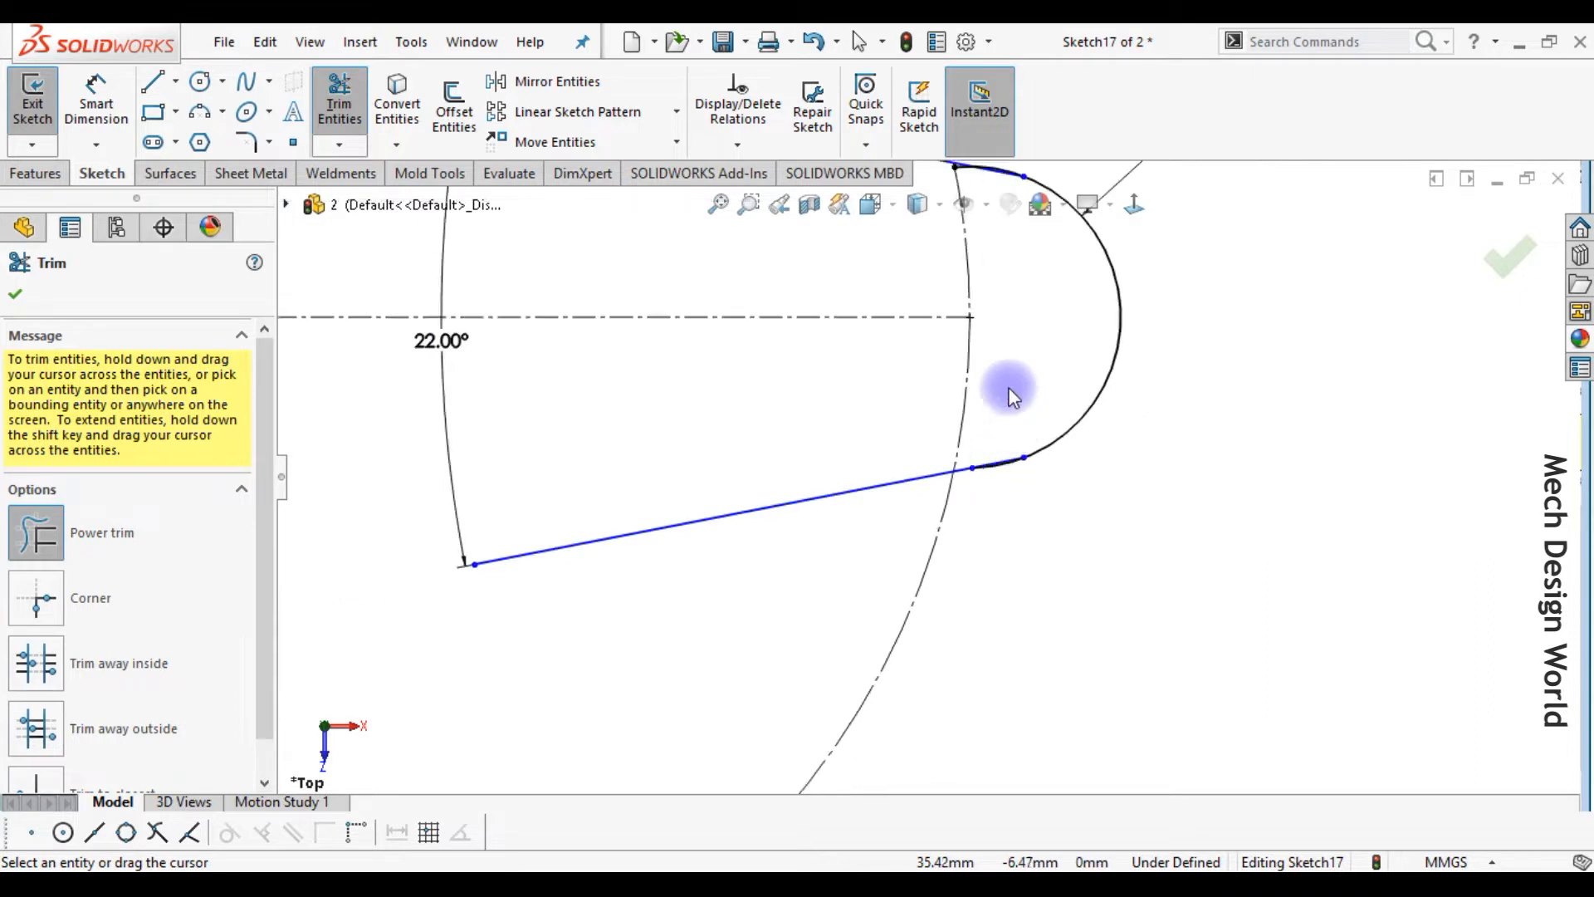
pyautogui.scroll(-2, 966, 234)
pyautogui.scroll(-2, 939, 337)
pyautogui.click(907, 324)
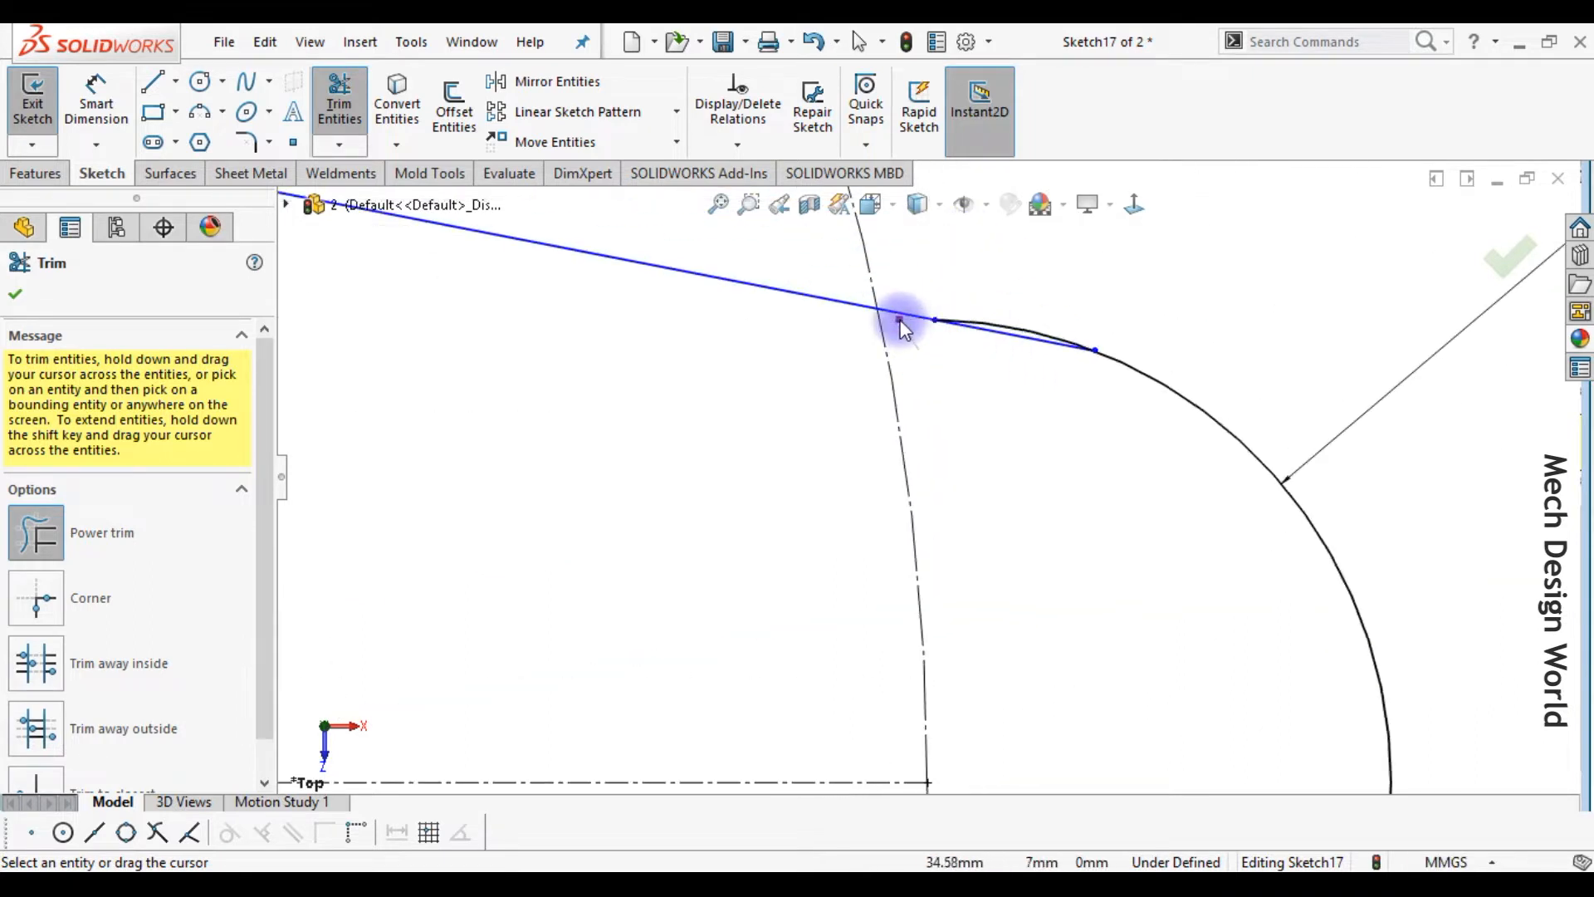
pyautogui.press('Escape')
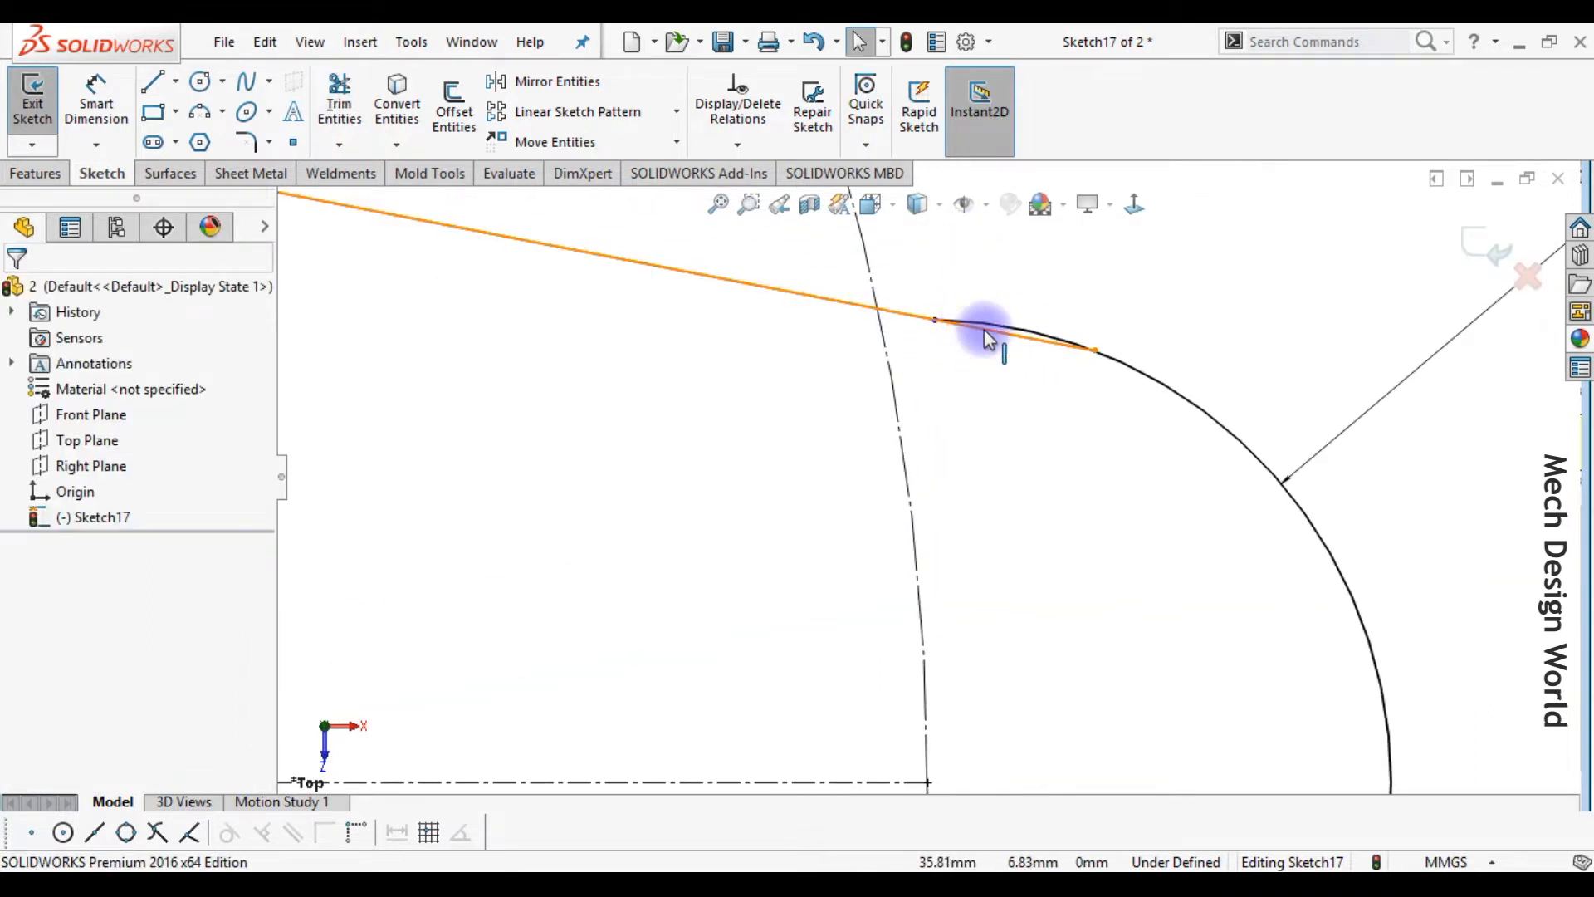
# - Make the upper slanted line tangent to the 14 mm diameter end arc
pyautogui.click(988, 330)
pyautogui.keyDown('ctrl'); pyautogui.click(989, 323); pyautogui.keyUp('ctrl')
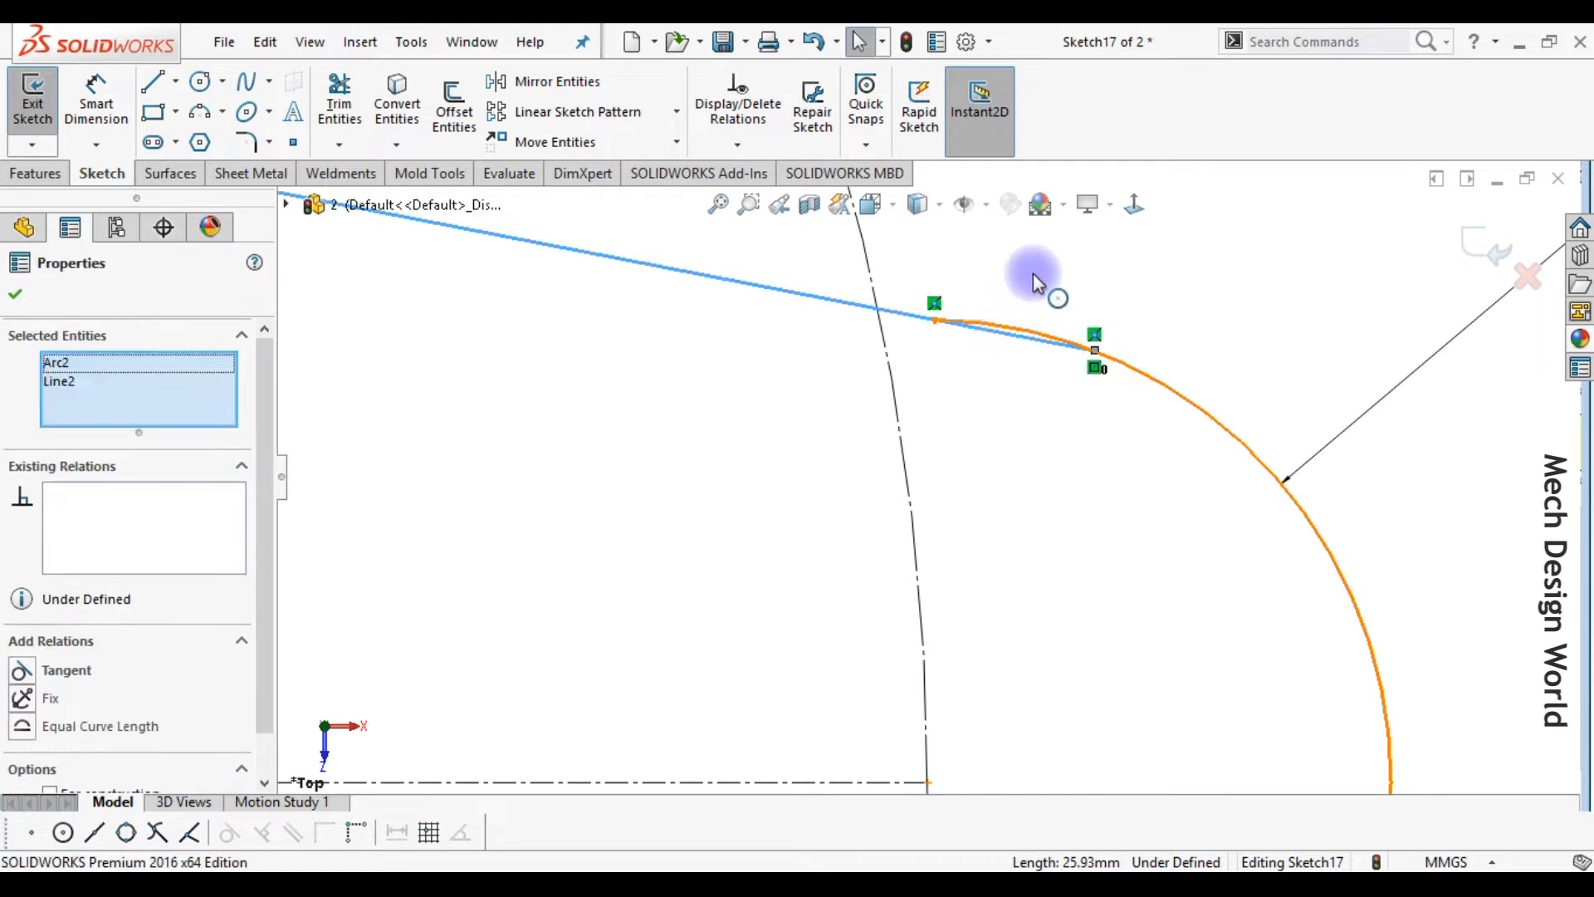
pyautogui.click(1060, 235)
pyautogui.click(1028, 471)
pyautogui.press('f')
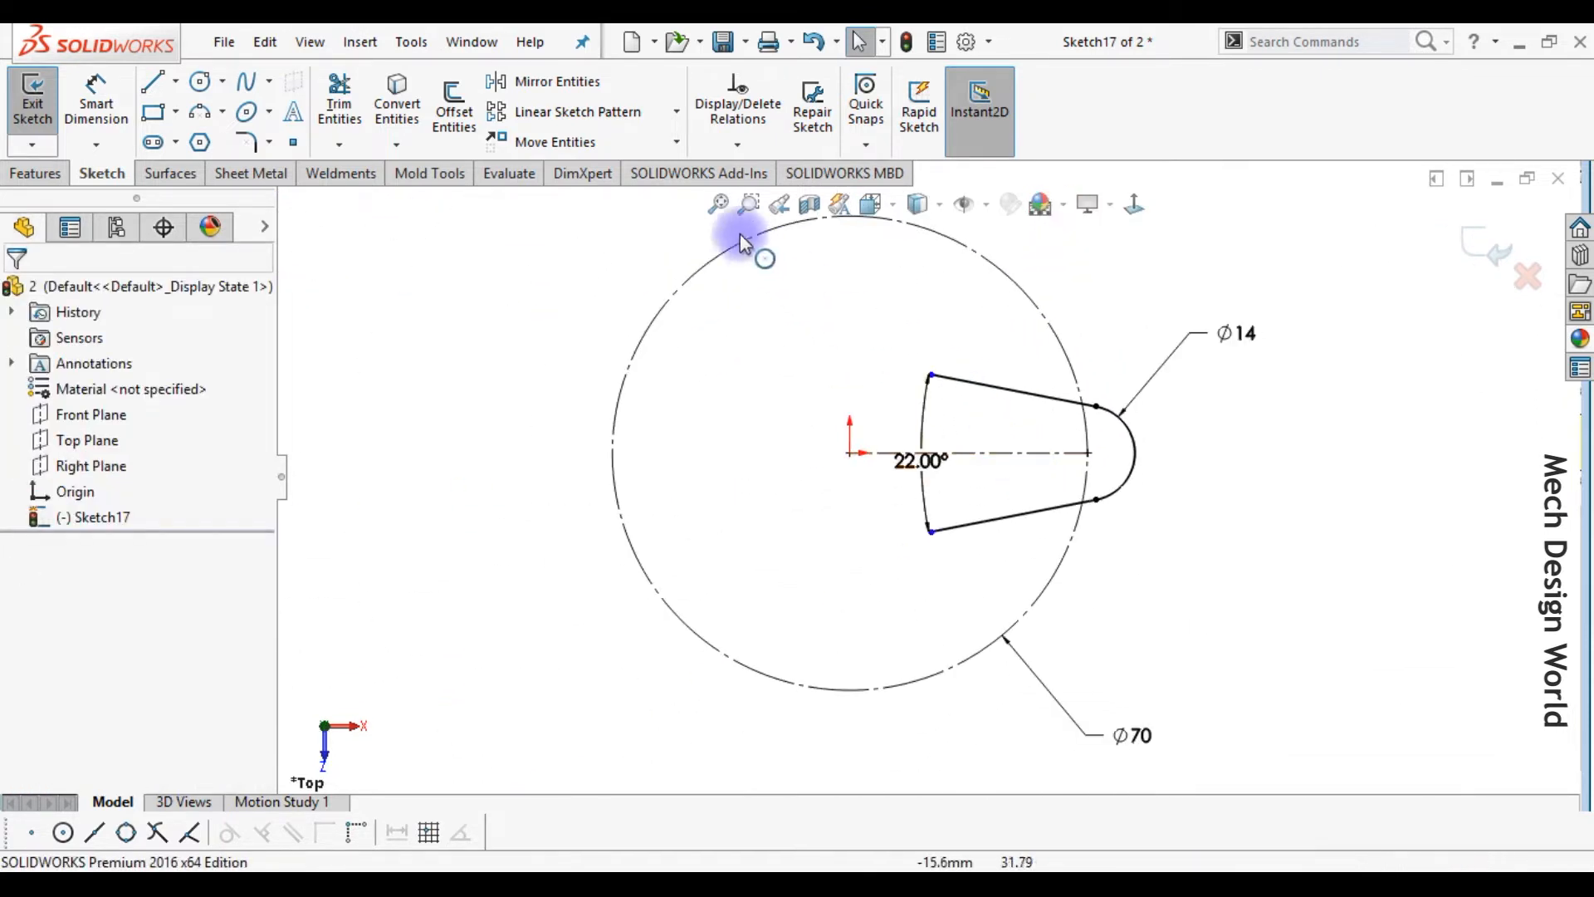
# - Circular-pattern both slanted lines and the end arc around the origin with 4 equally spaced instances over 360 degrees
pyautogui.click(678, 113)
pyautogui.click(656, 176)
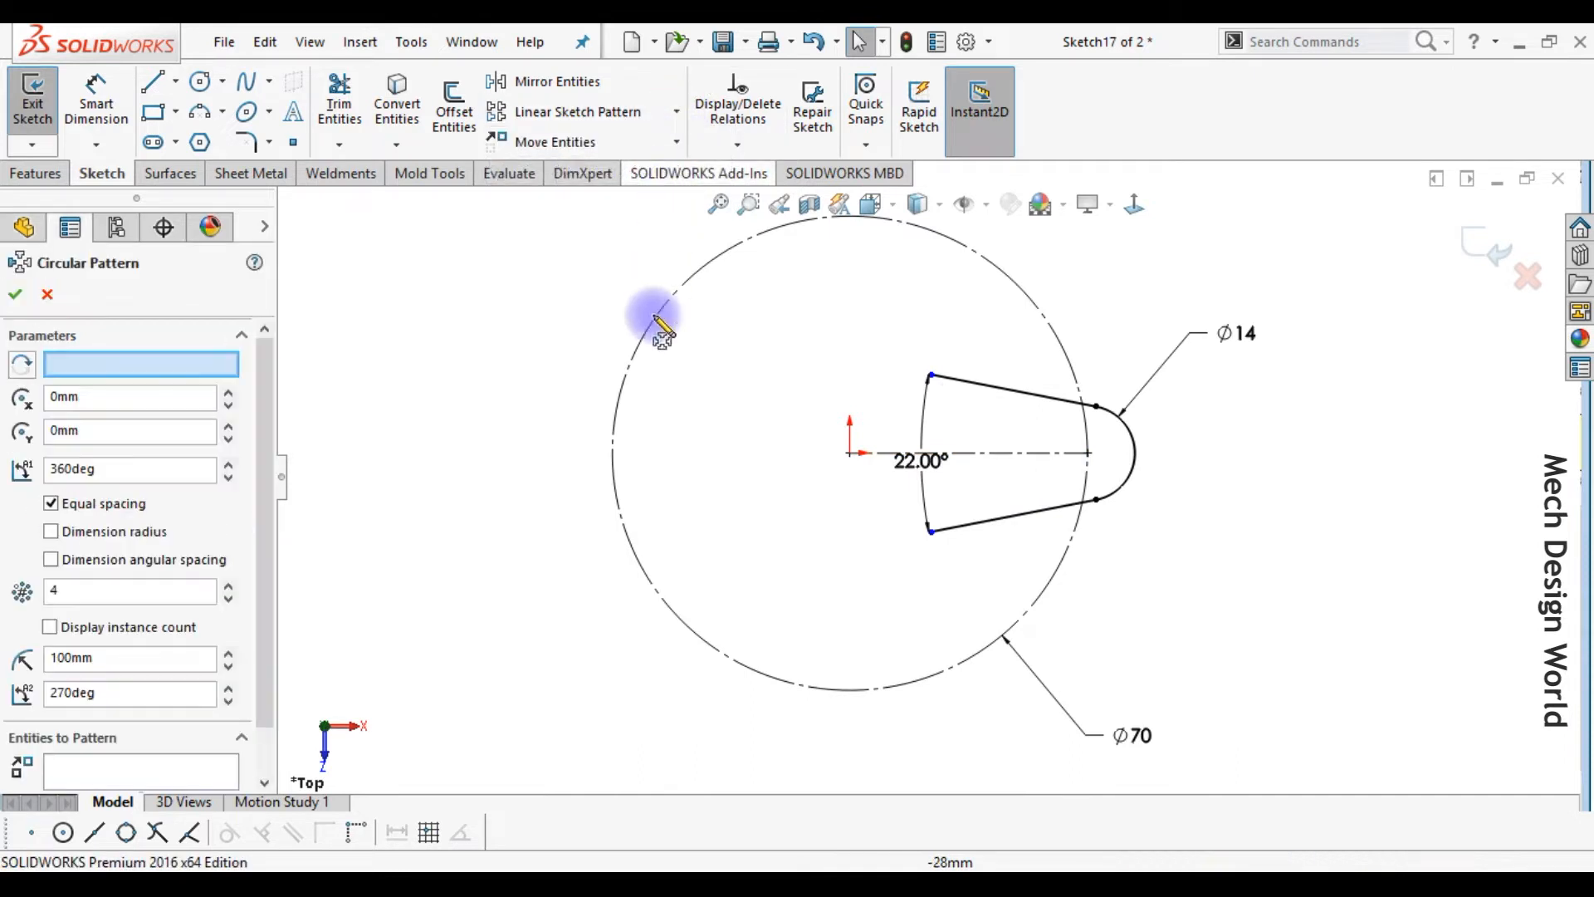
pyautogui.click(199, 770)
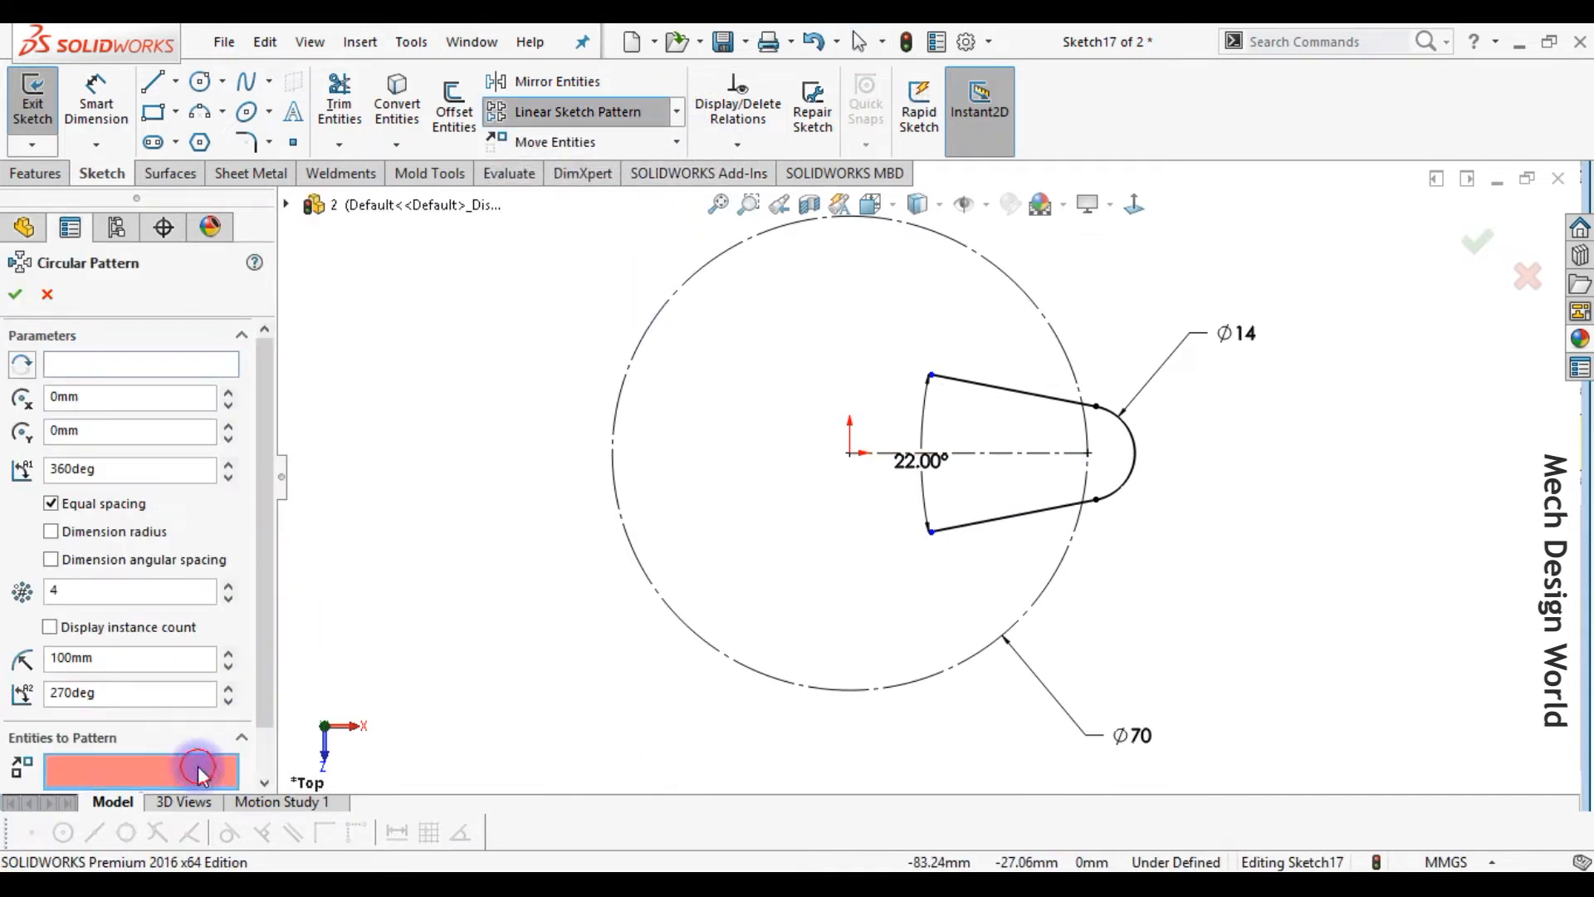
pyautogui.click(1027, 521)
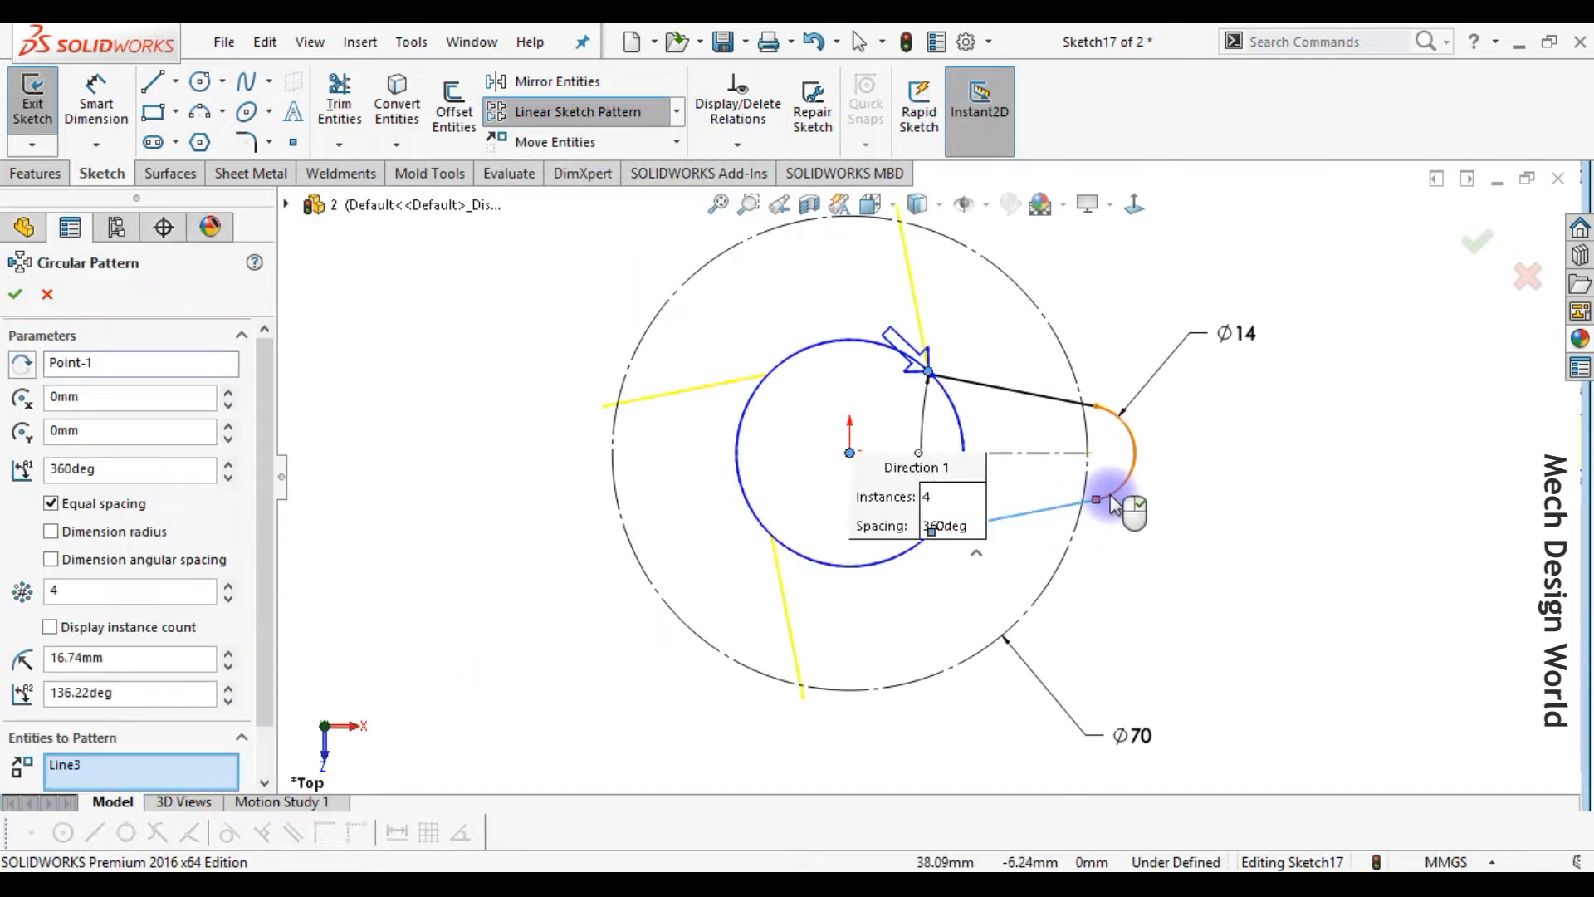
pyautogui.click(1059, 401)
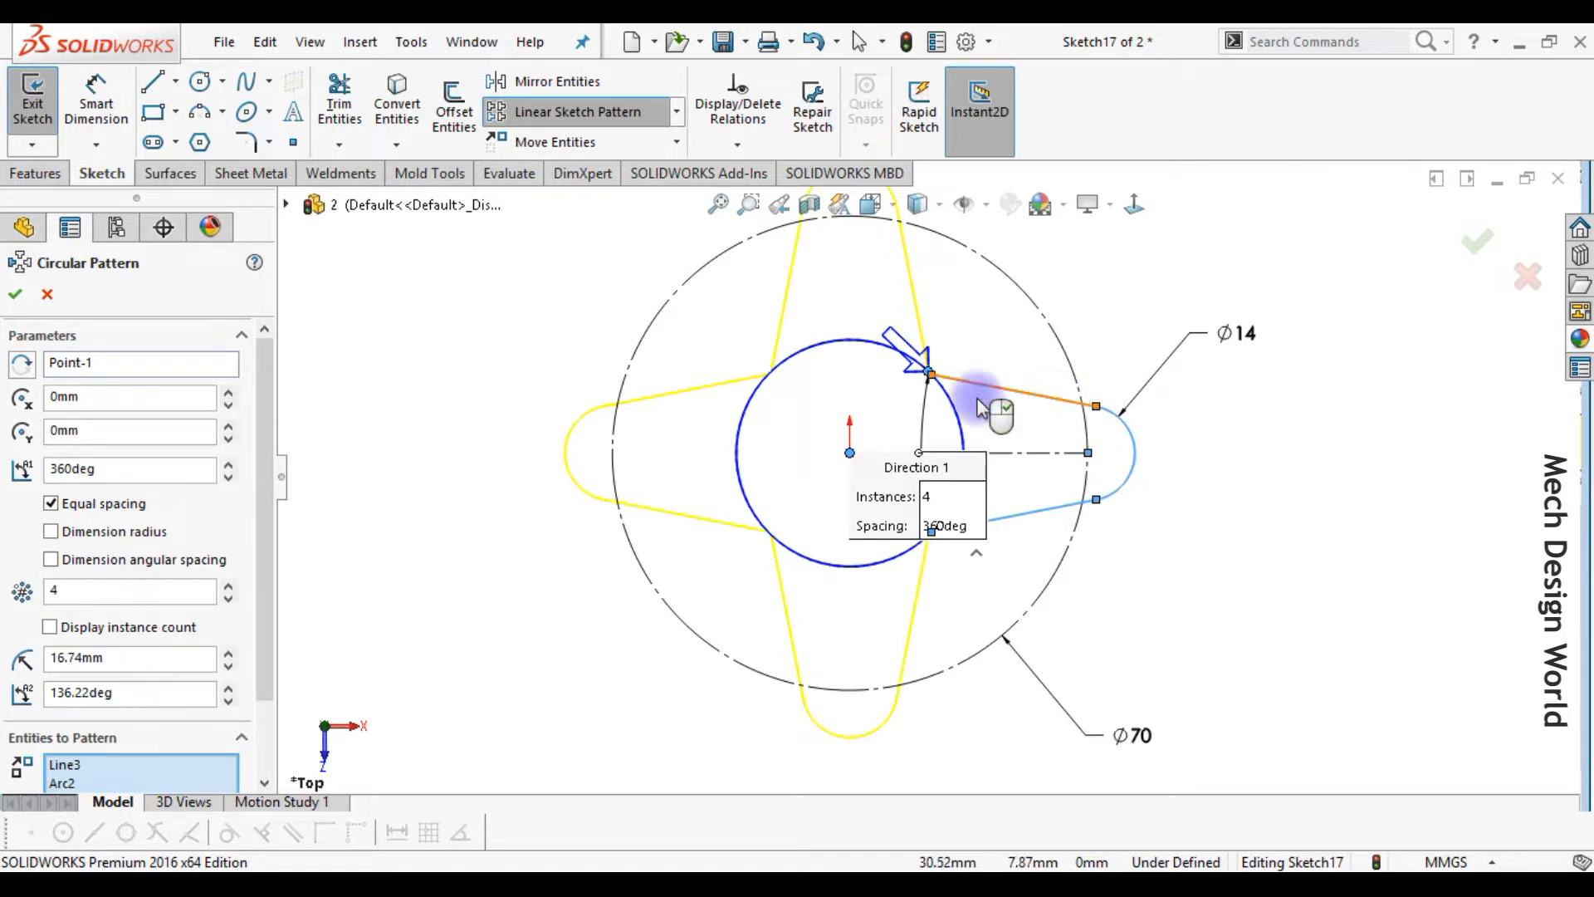
pyautogui.click(12, 295)
# - Make the center of the left arm's end arc coincident with the 70 mm construction circle
pyautogui.click(612, 457)
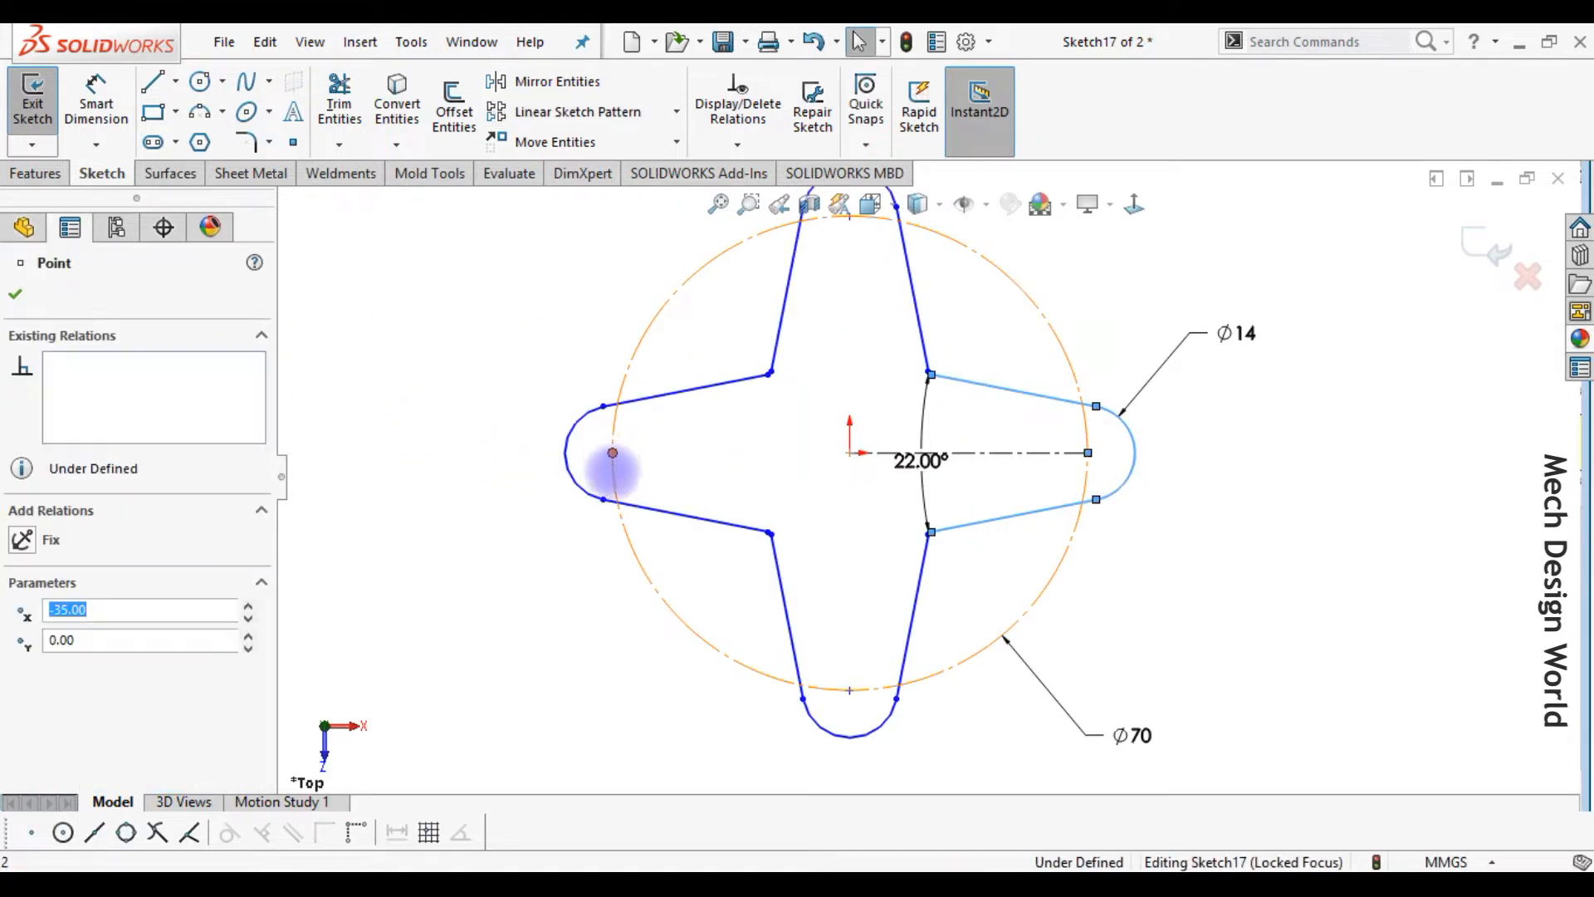
pyautogui.keyDown('ctrl'); pyautogui.click(615, 466); pyautogui.keyUp('ctrl')
pyautogui.click(707, 378)
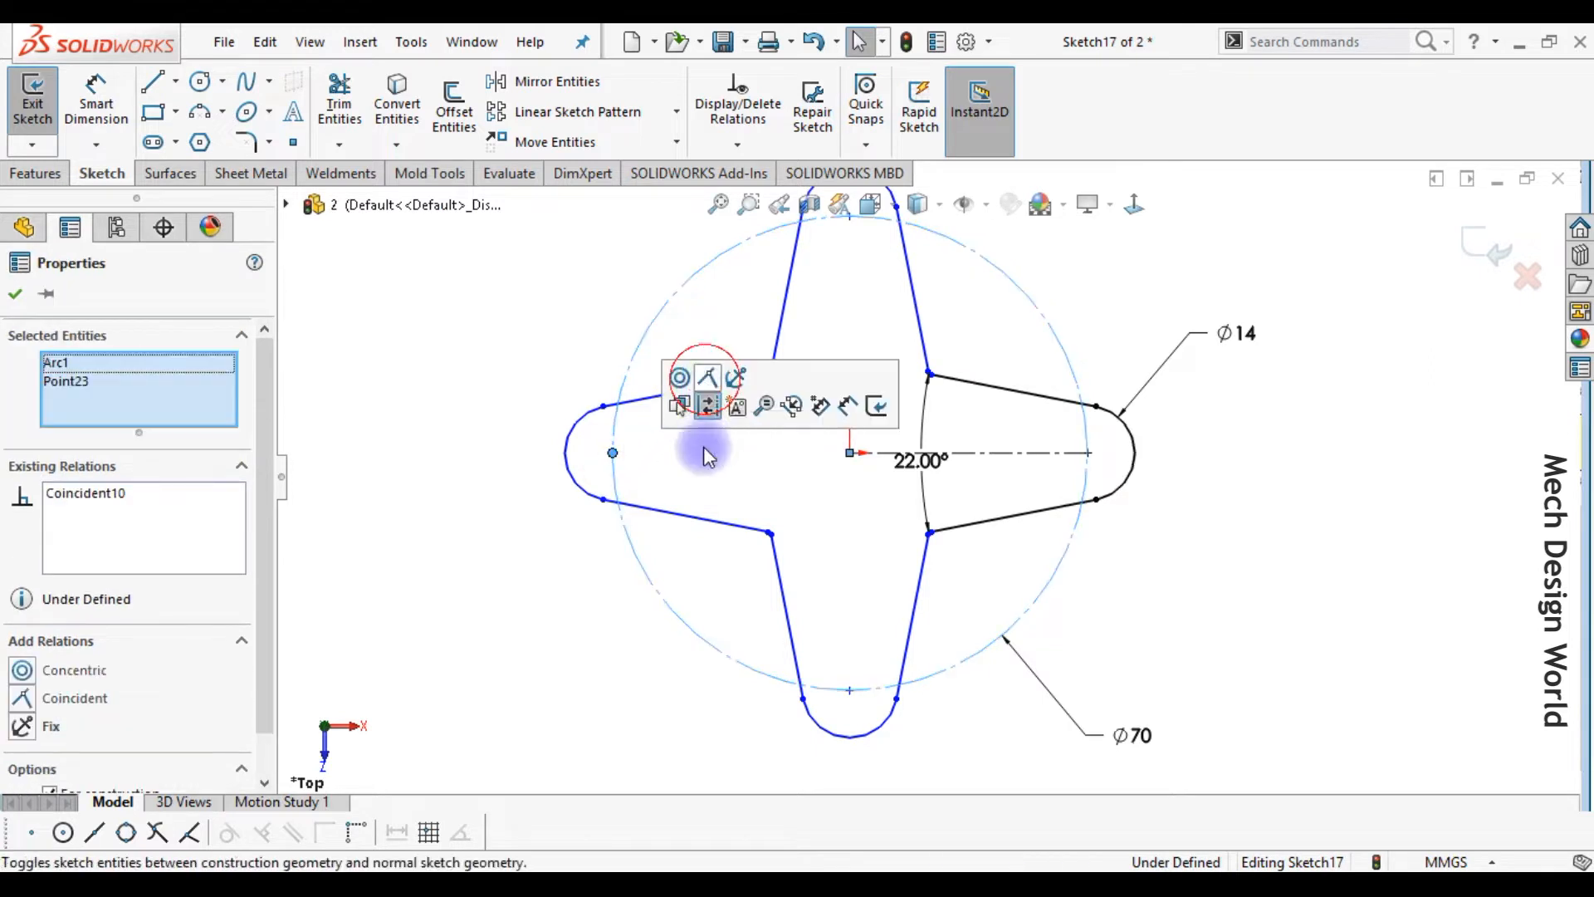
pyautogui.click(714, 476)
# - Pull the inner corner between the left and lower arms apart and join the two arms' end points with a relation
pyautogui.moveTo(770, 535); pyautogui.dragTo(751, 477)
pyautogui.keyDown('ctrl'); pyautogui.click(818, 513); pyautogui.keyUp('ctrl')
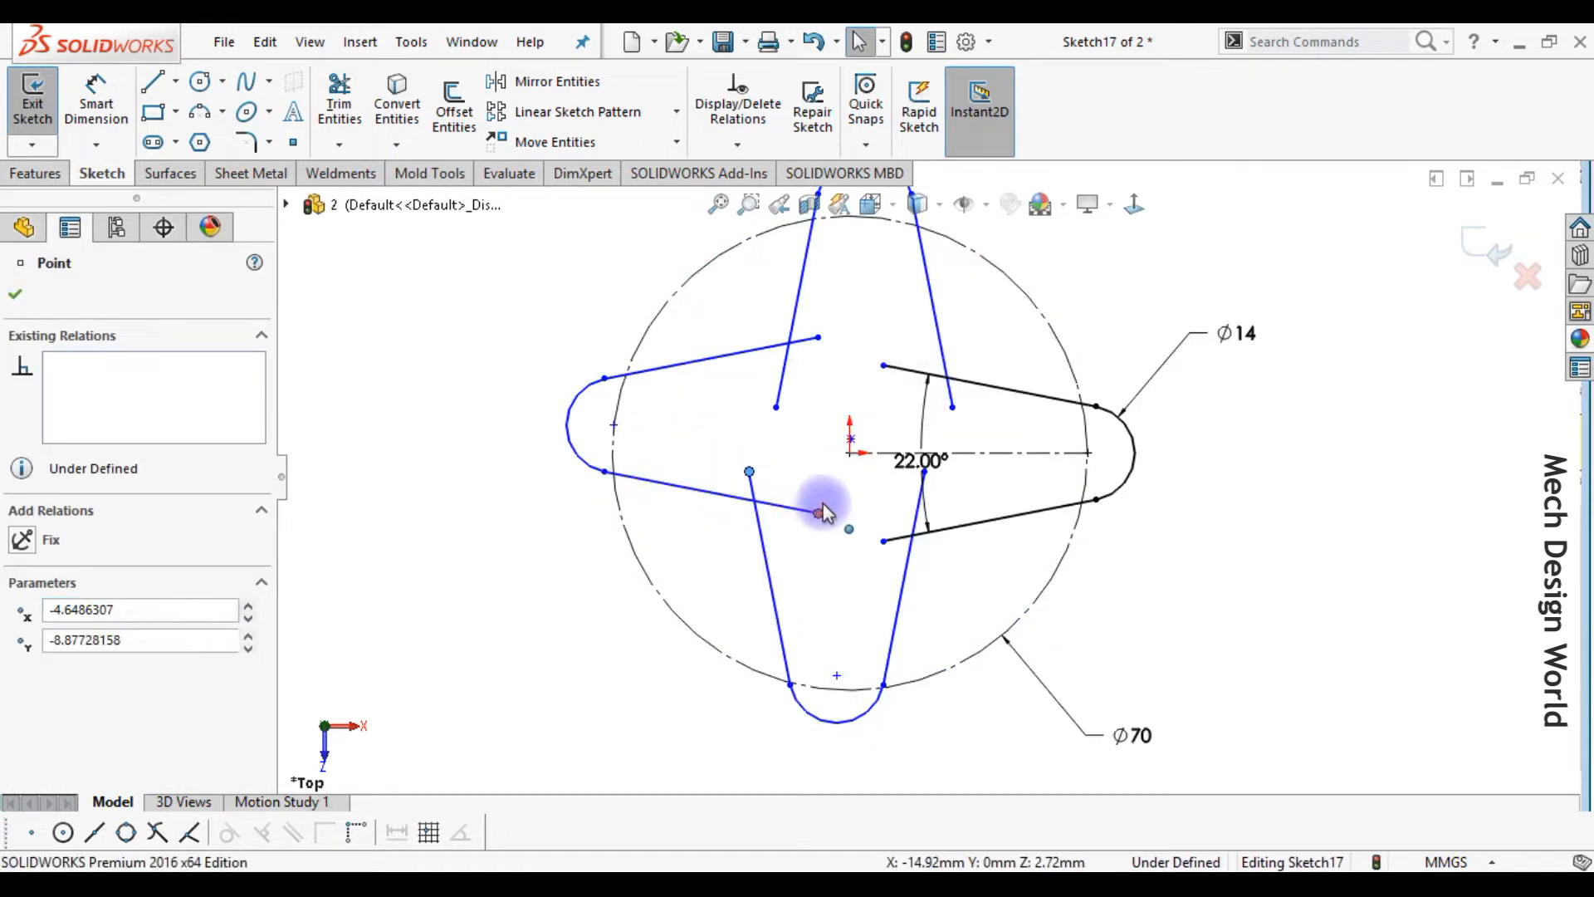
pyautogui.click(953, 422)
pyautogui.click(785, 474)
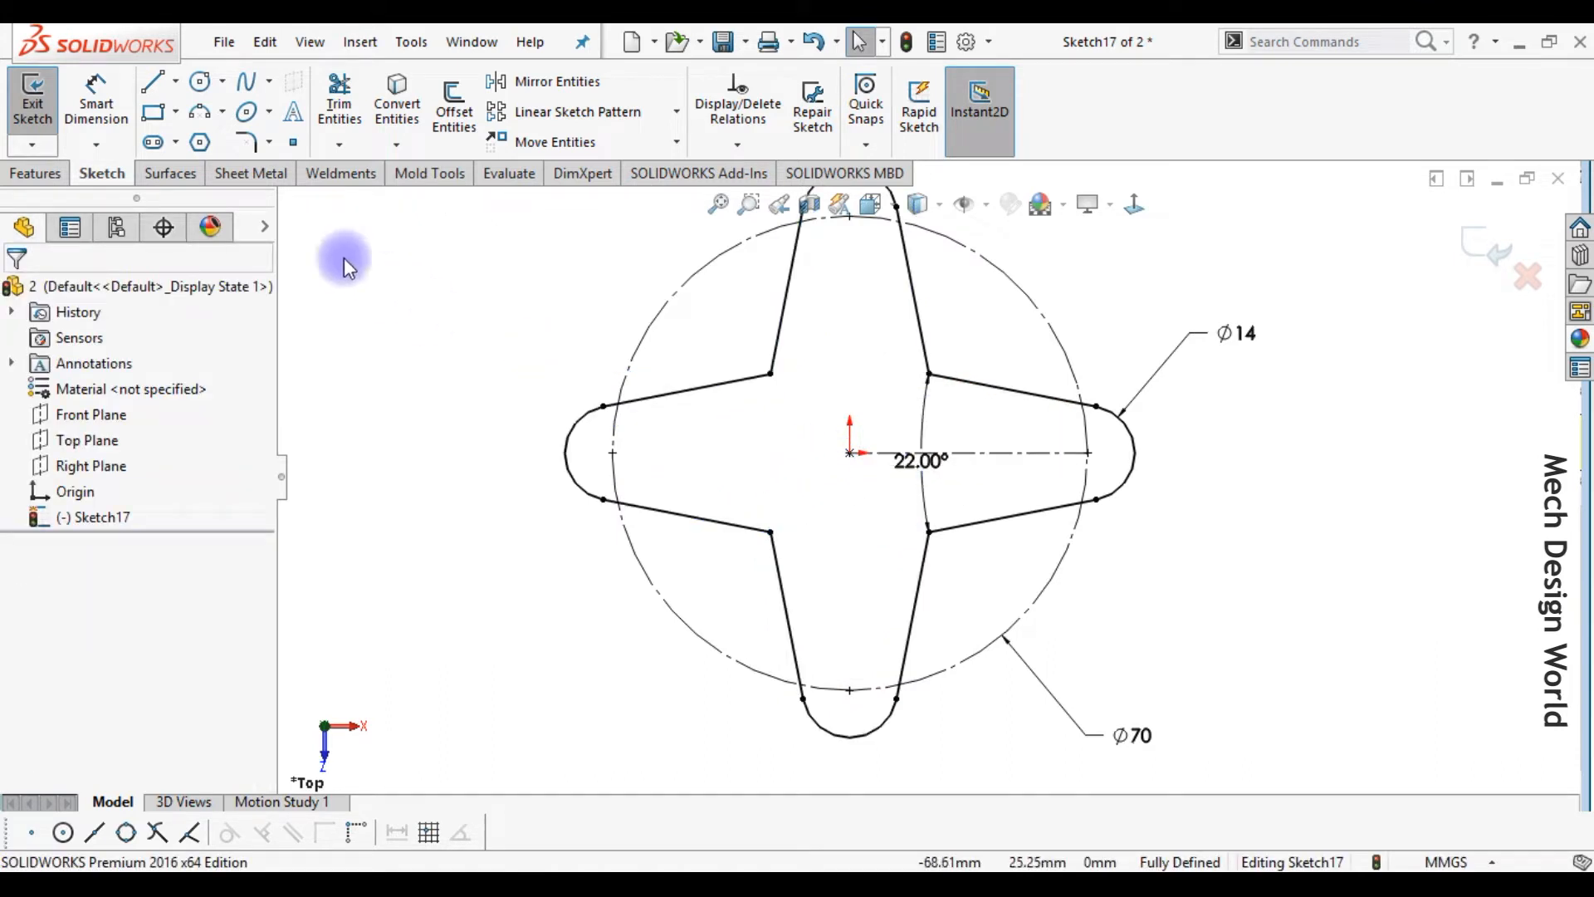
# - Apply 20 mm sketch fillets to the four inner corners between the arms
pyautogui.click(247, 142)
pyautogui.moveTo(723, 570); pyautogui.dragTo(980, 353)
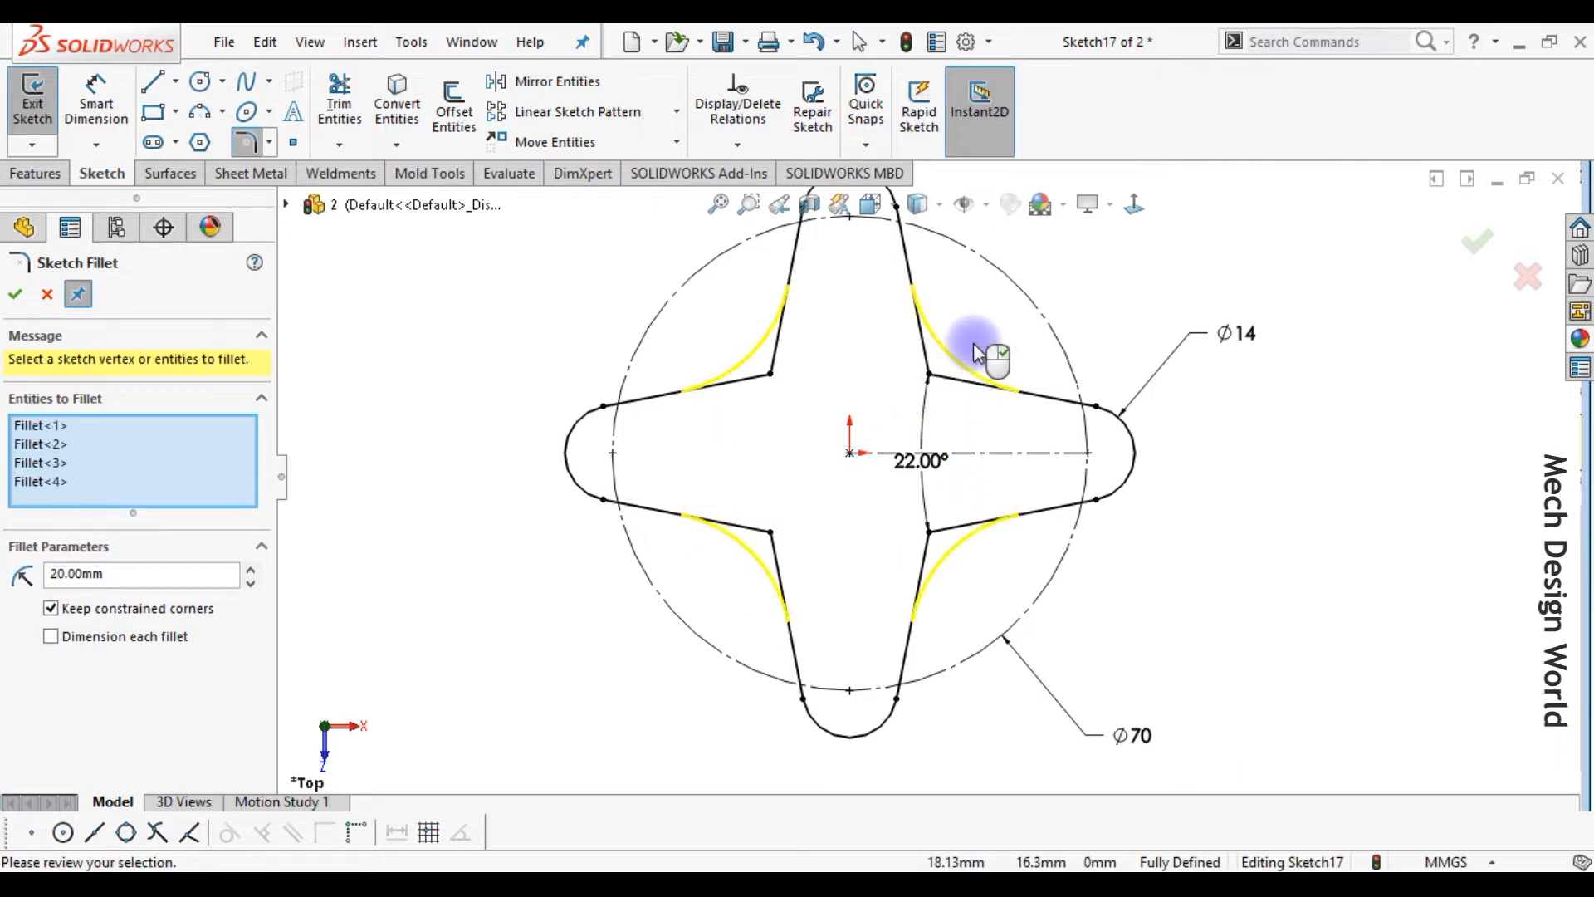
pyautogui.click(16, 296)
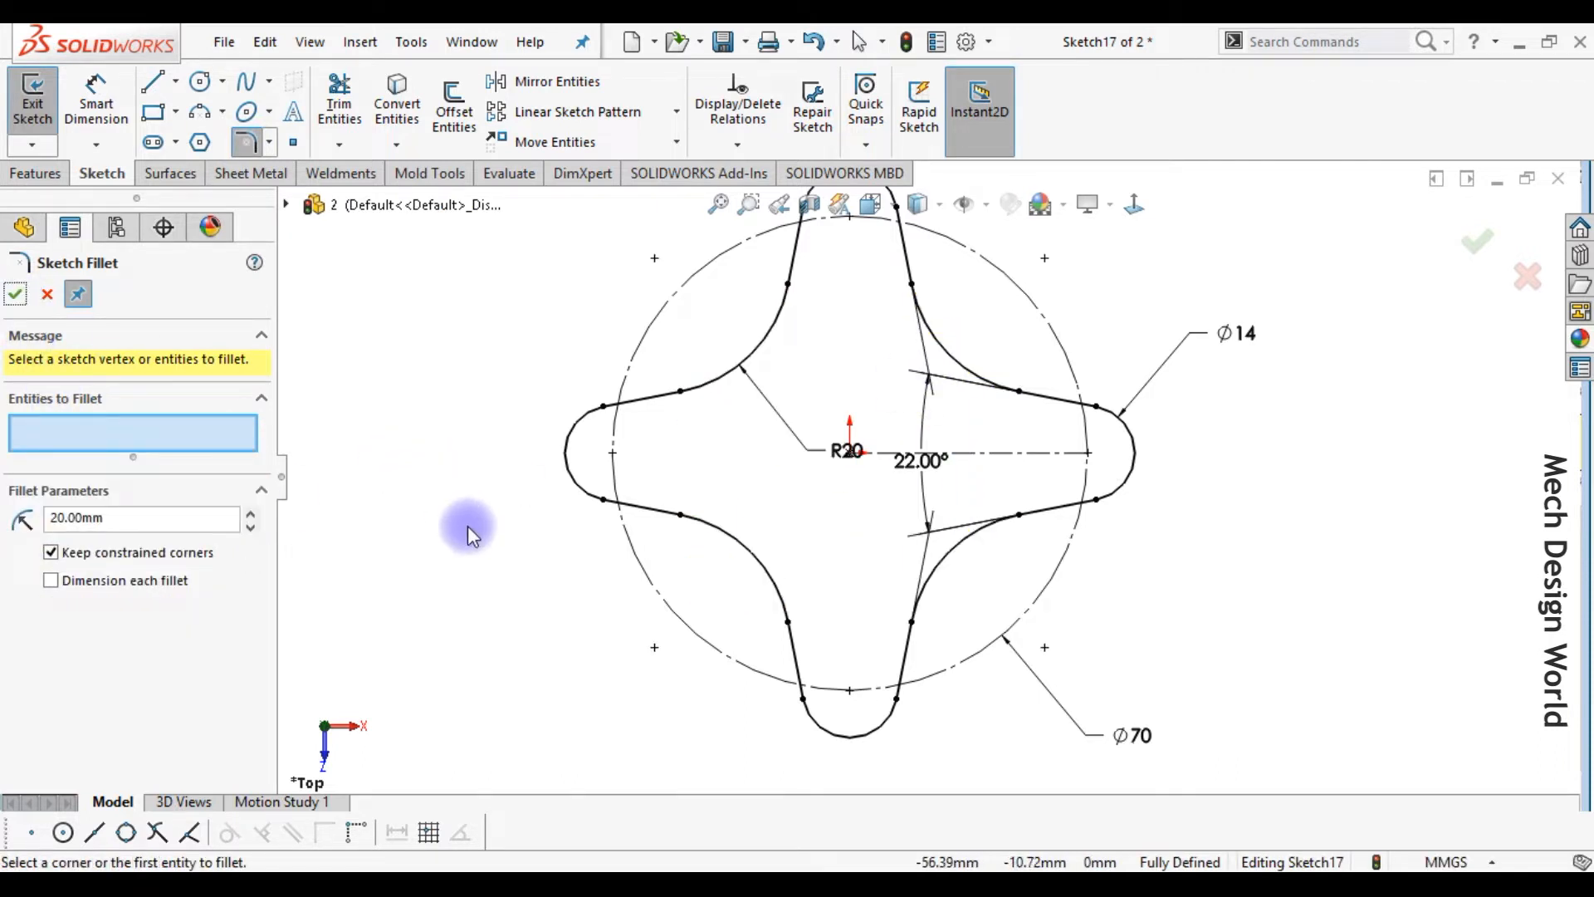
pyautogui.click(38, 174)
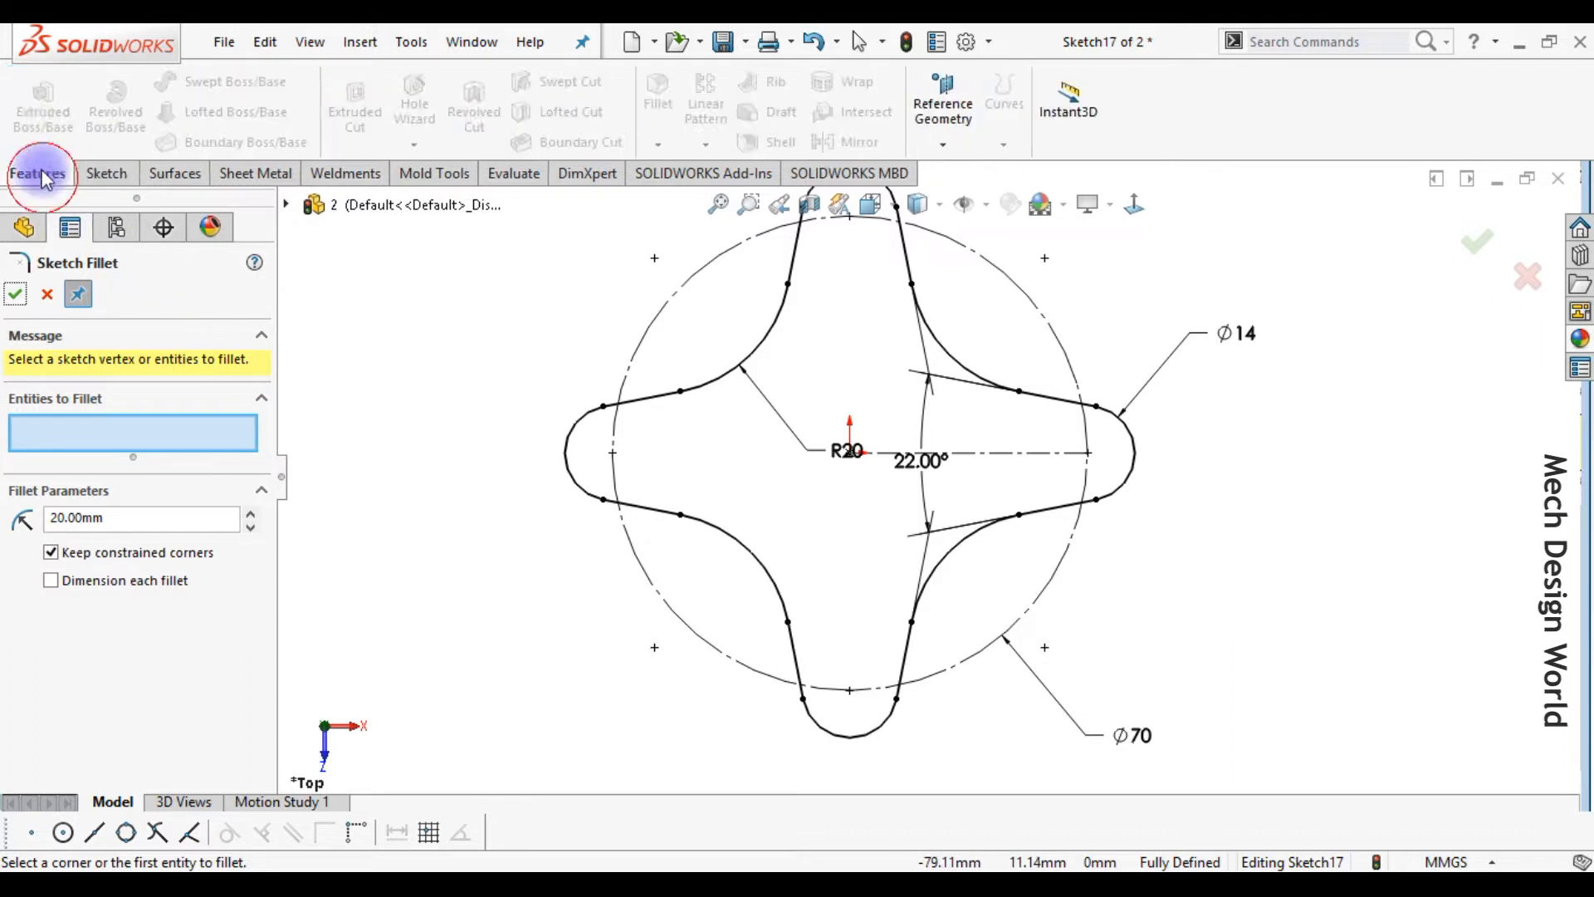
pyautogui.click(14, 298)
# - Extrude the four-armed profile as a blind boss 22 mm deep
pyautogui.click(25, 101)
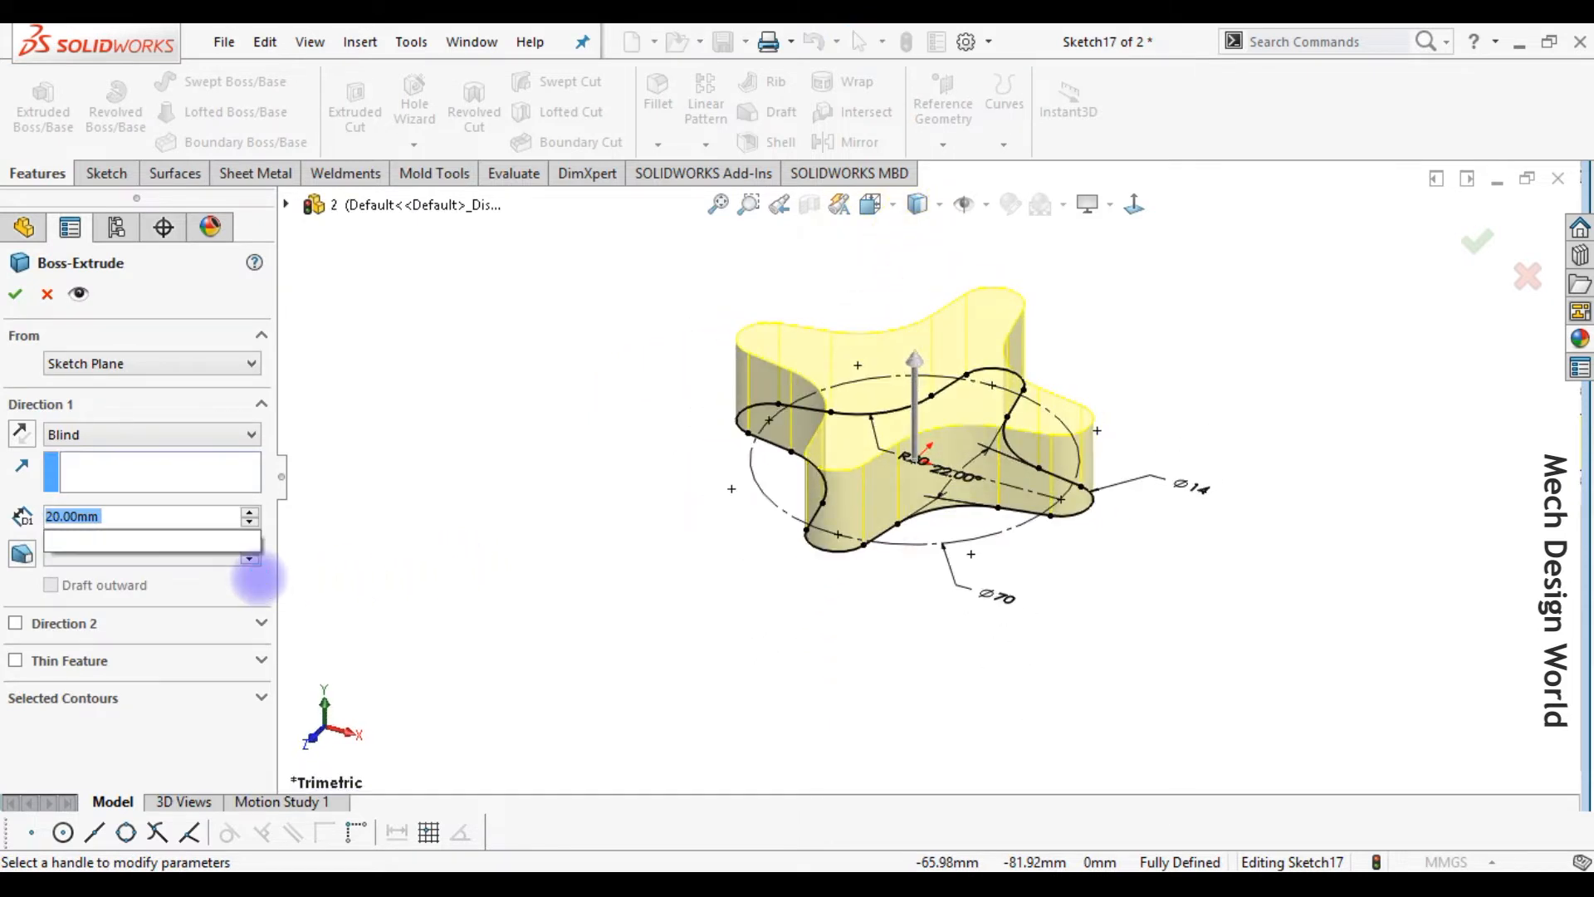
pyautogui.write('22')
pyautogui.press('Return')
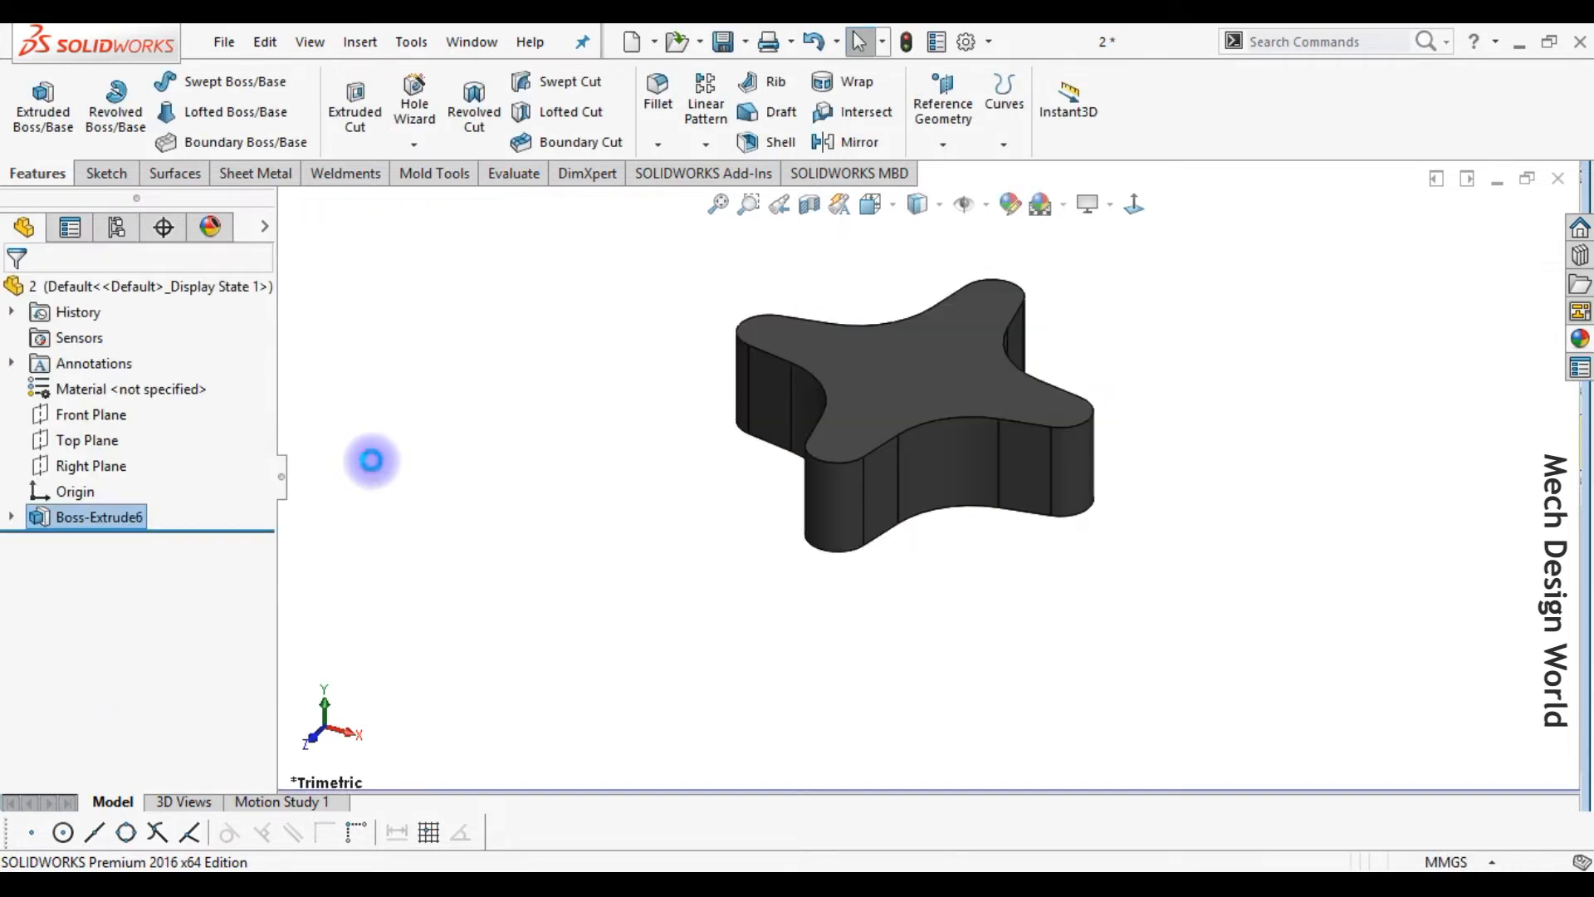
# - Start a sketch on the Front Plane and draw a vertical centerline from the origin to above the body's top face
pyautogui.click(100, 415)
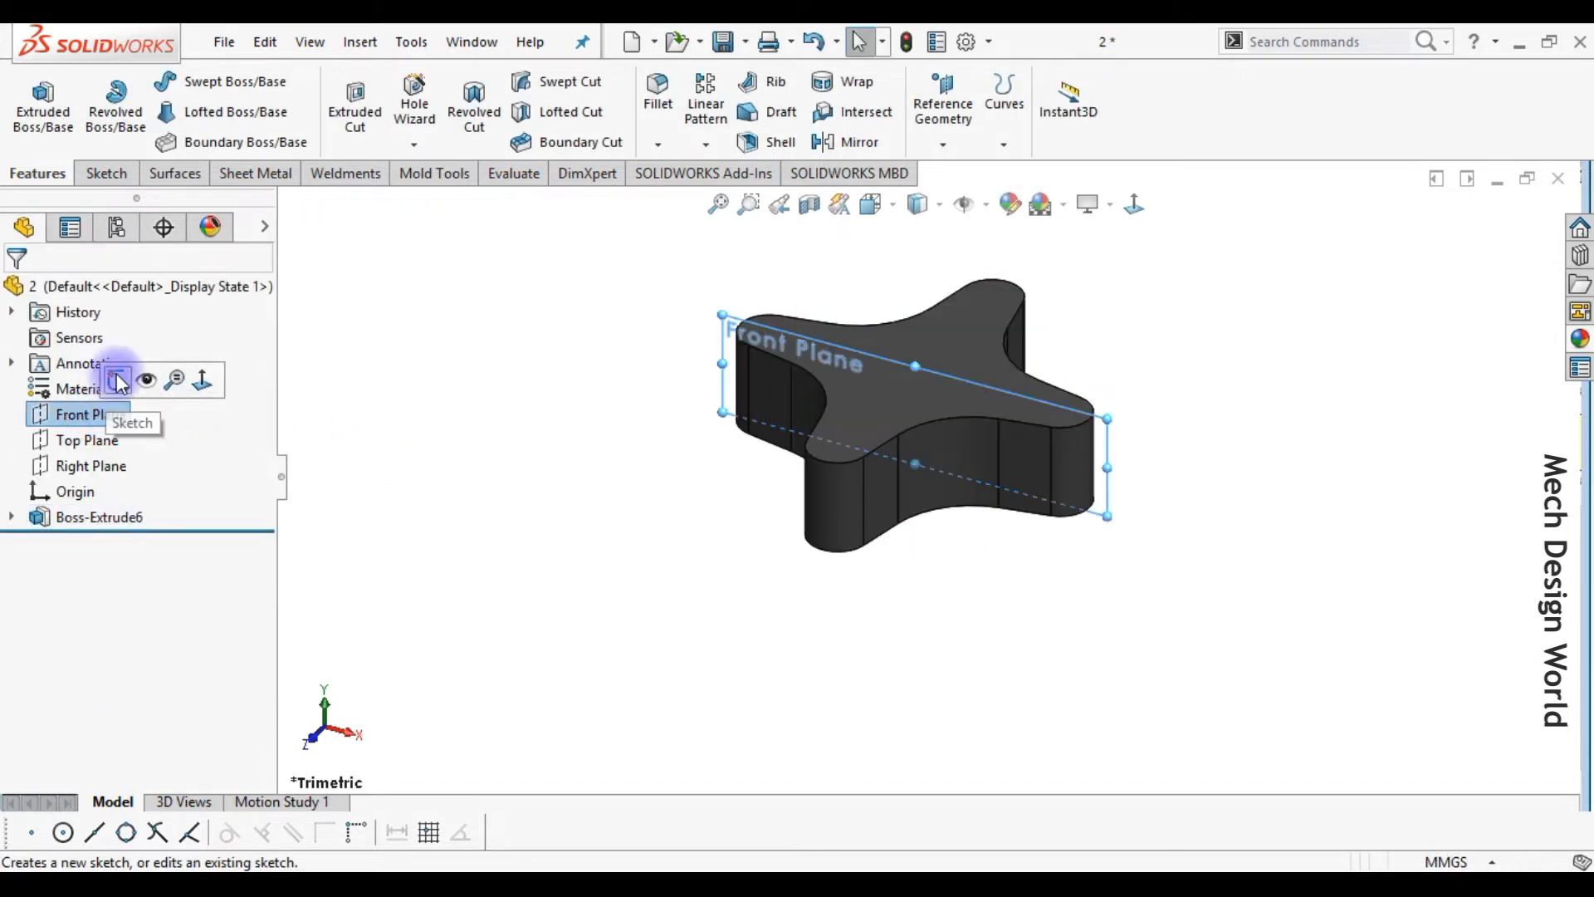
pyautogui.click(119, 380)
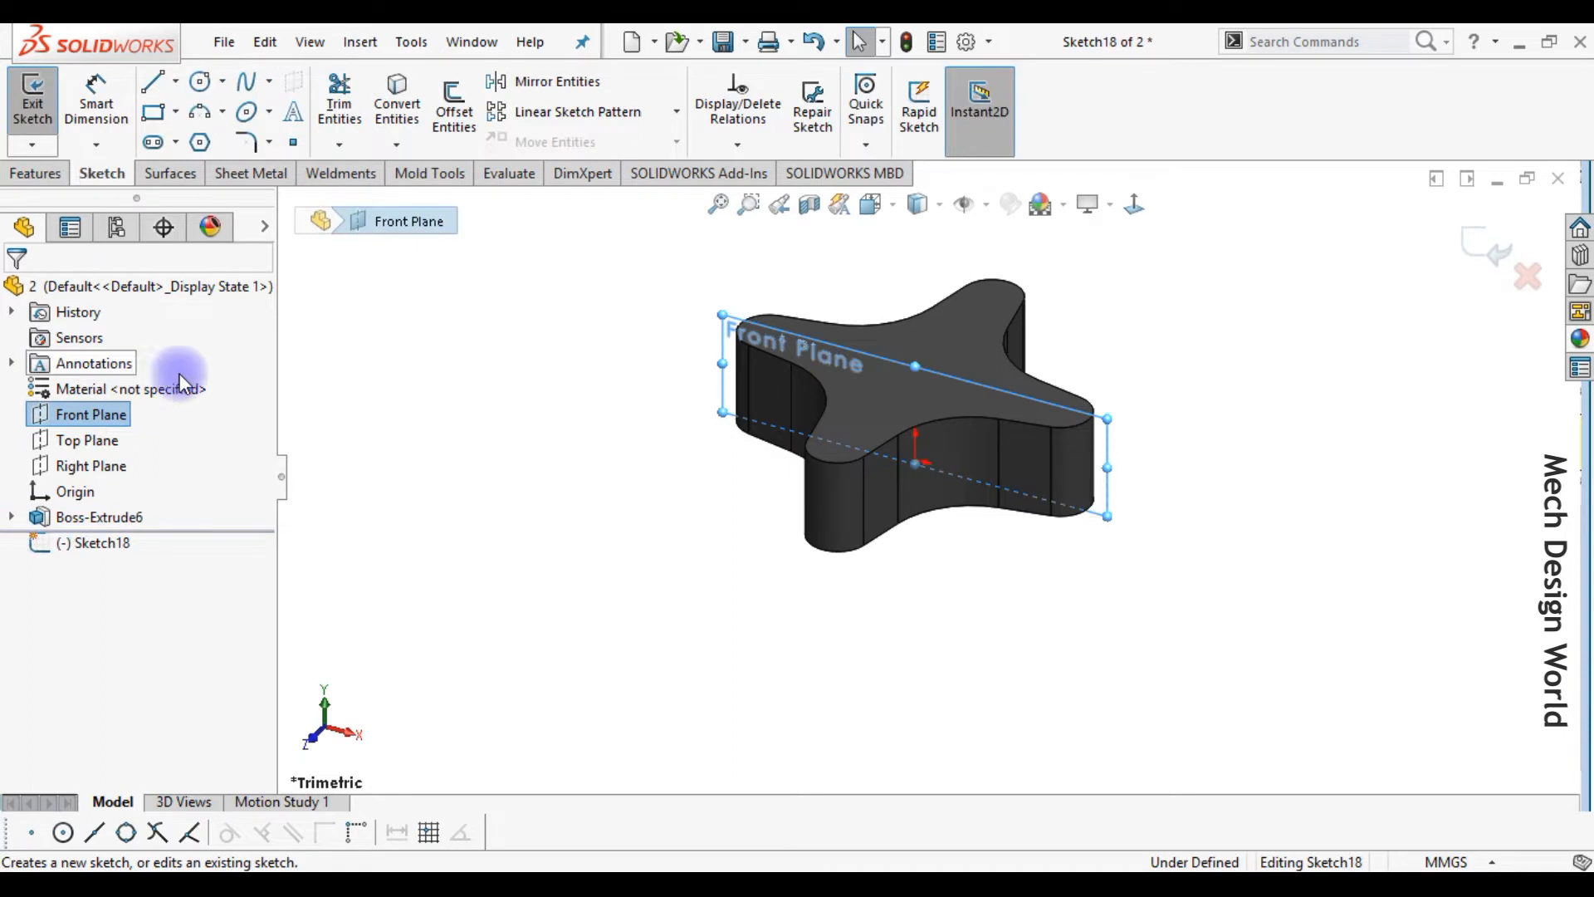
pyautogui.click(1136, 206)
pyautogui.click(1243, 321)
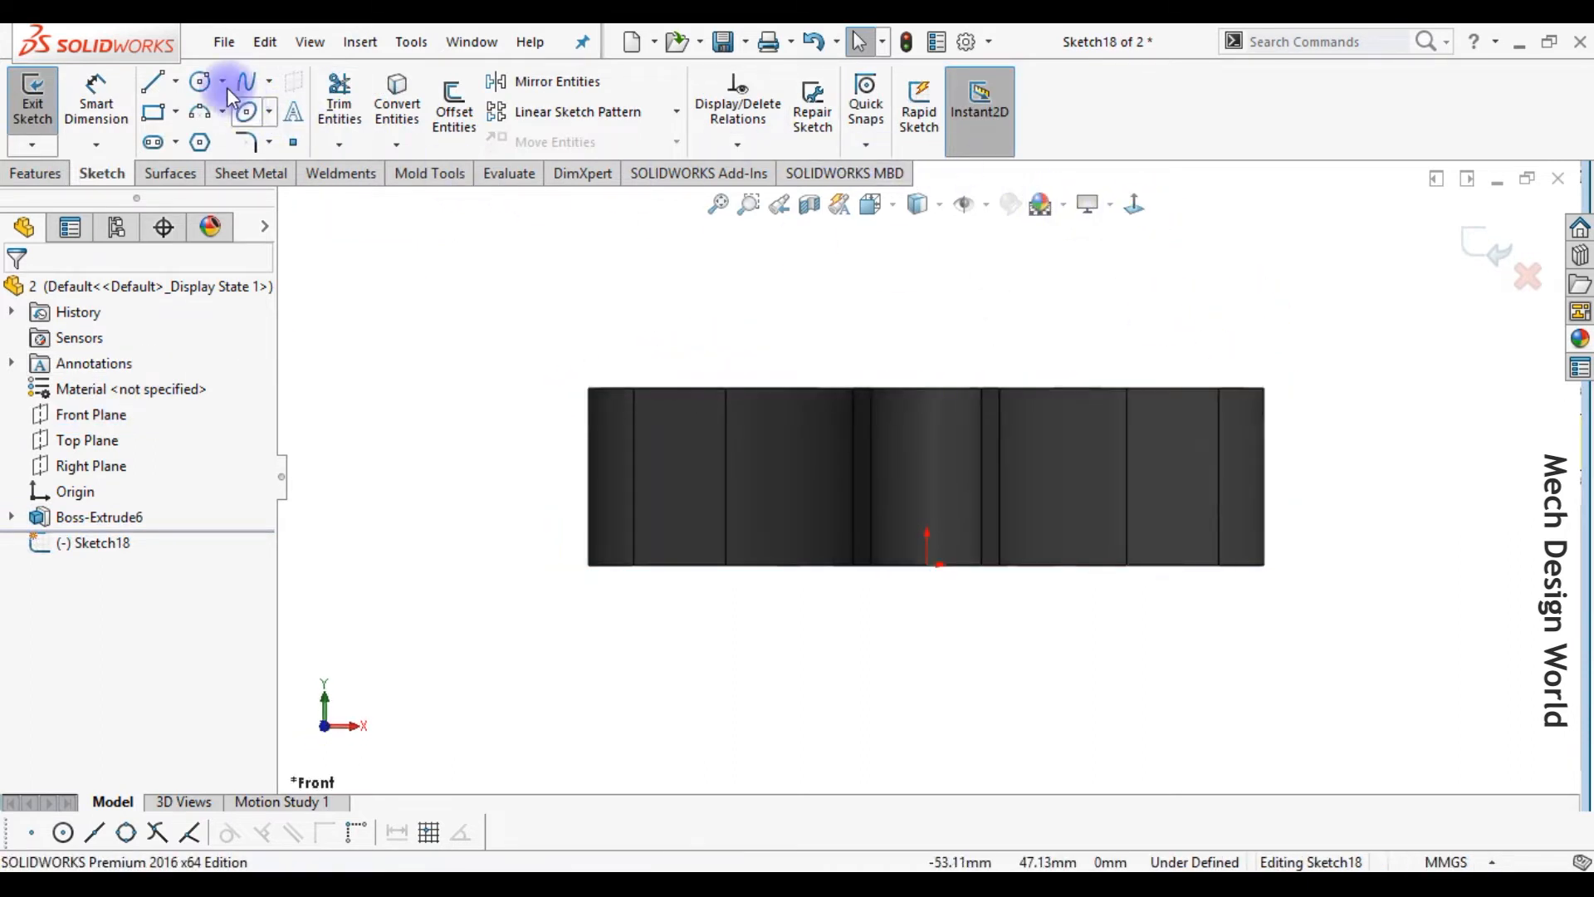
pyautogui.click(179, 84)
pyautogui.click(175, 139)
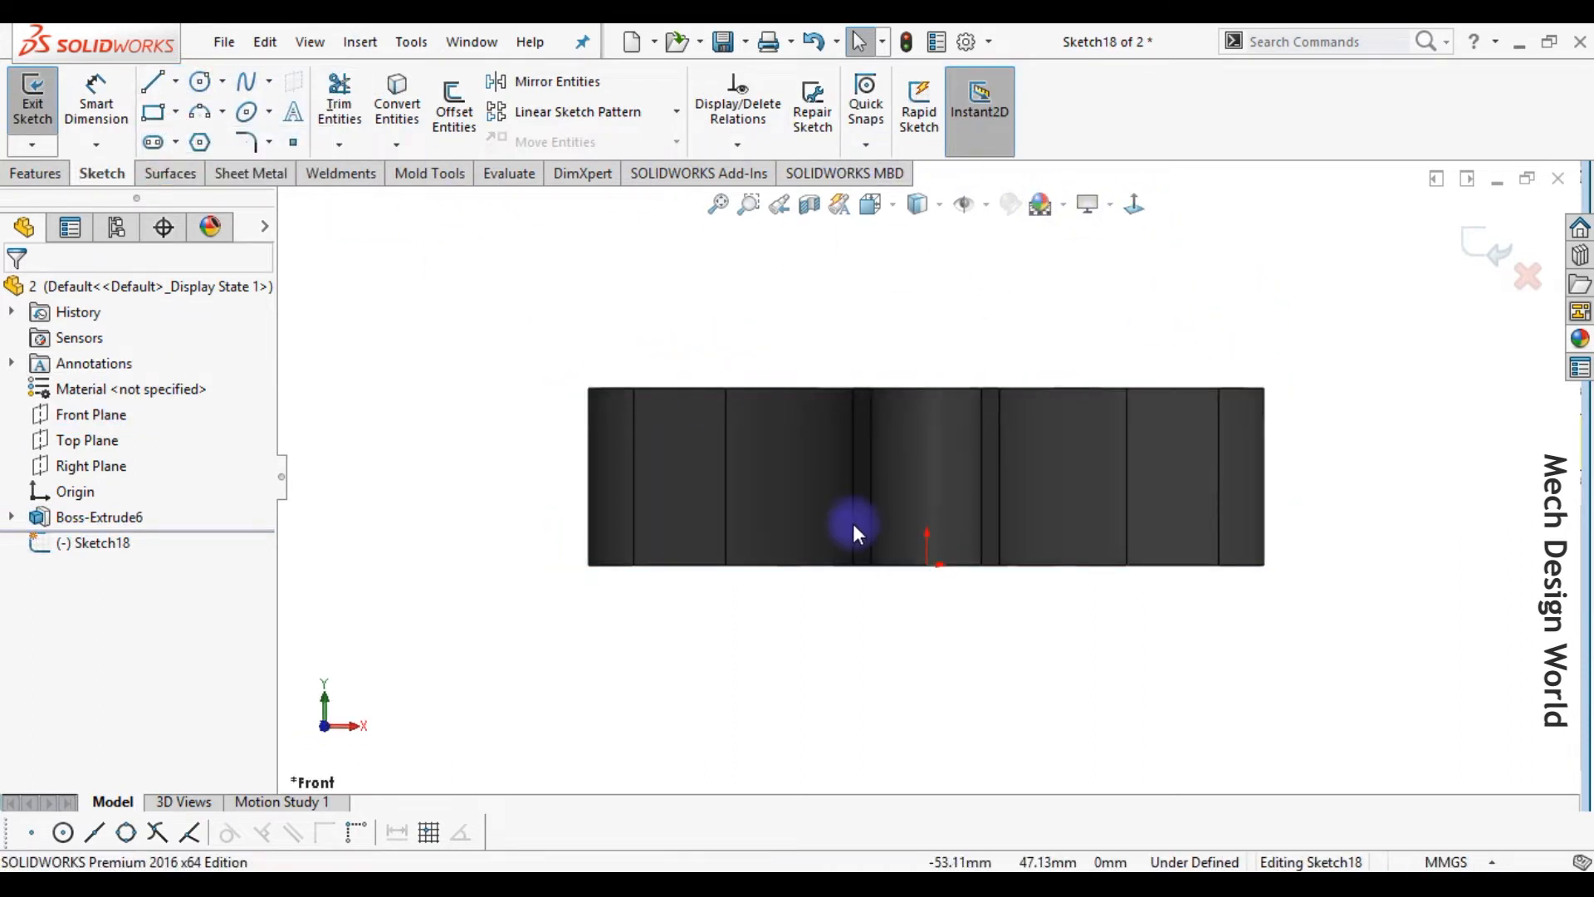
pyautogui.click(928, 564)
pyautogui.click(928, 316)
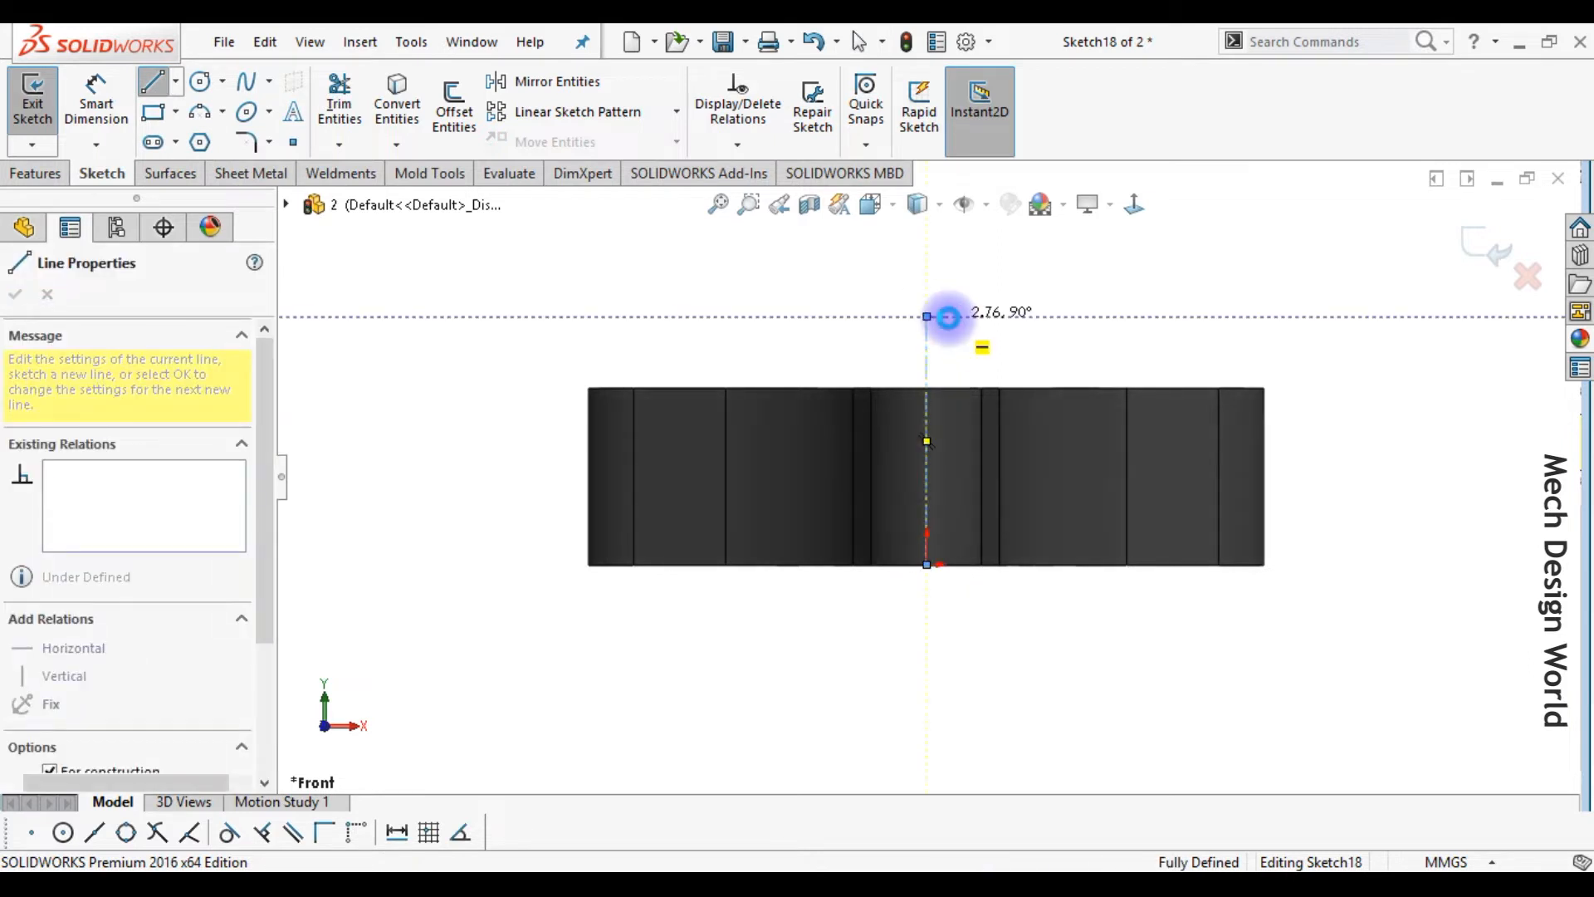
# - Sketch a closed four-sided profile beside the centerline, with a short inner vertical side, a slope down to the body's outer edge, and a top along the body
pyautogui.press('Escape')
pyautogui.press('l')
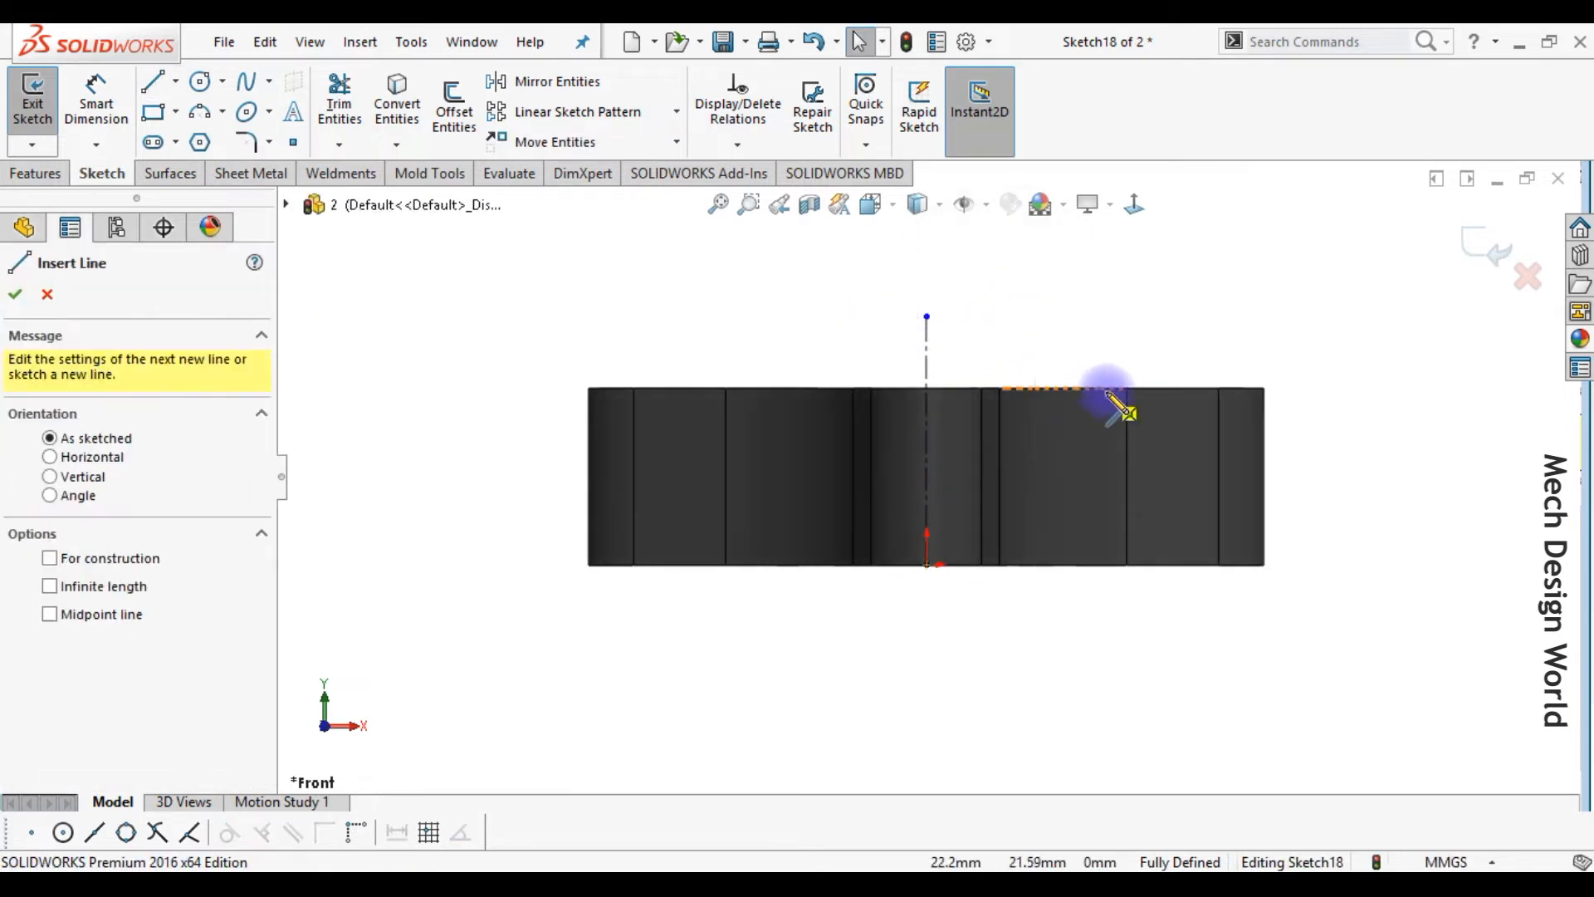
pyautogui.click(1037, 388)
pyautogui.click(1036, 438)
pyautogui.click(1264, 525)
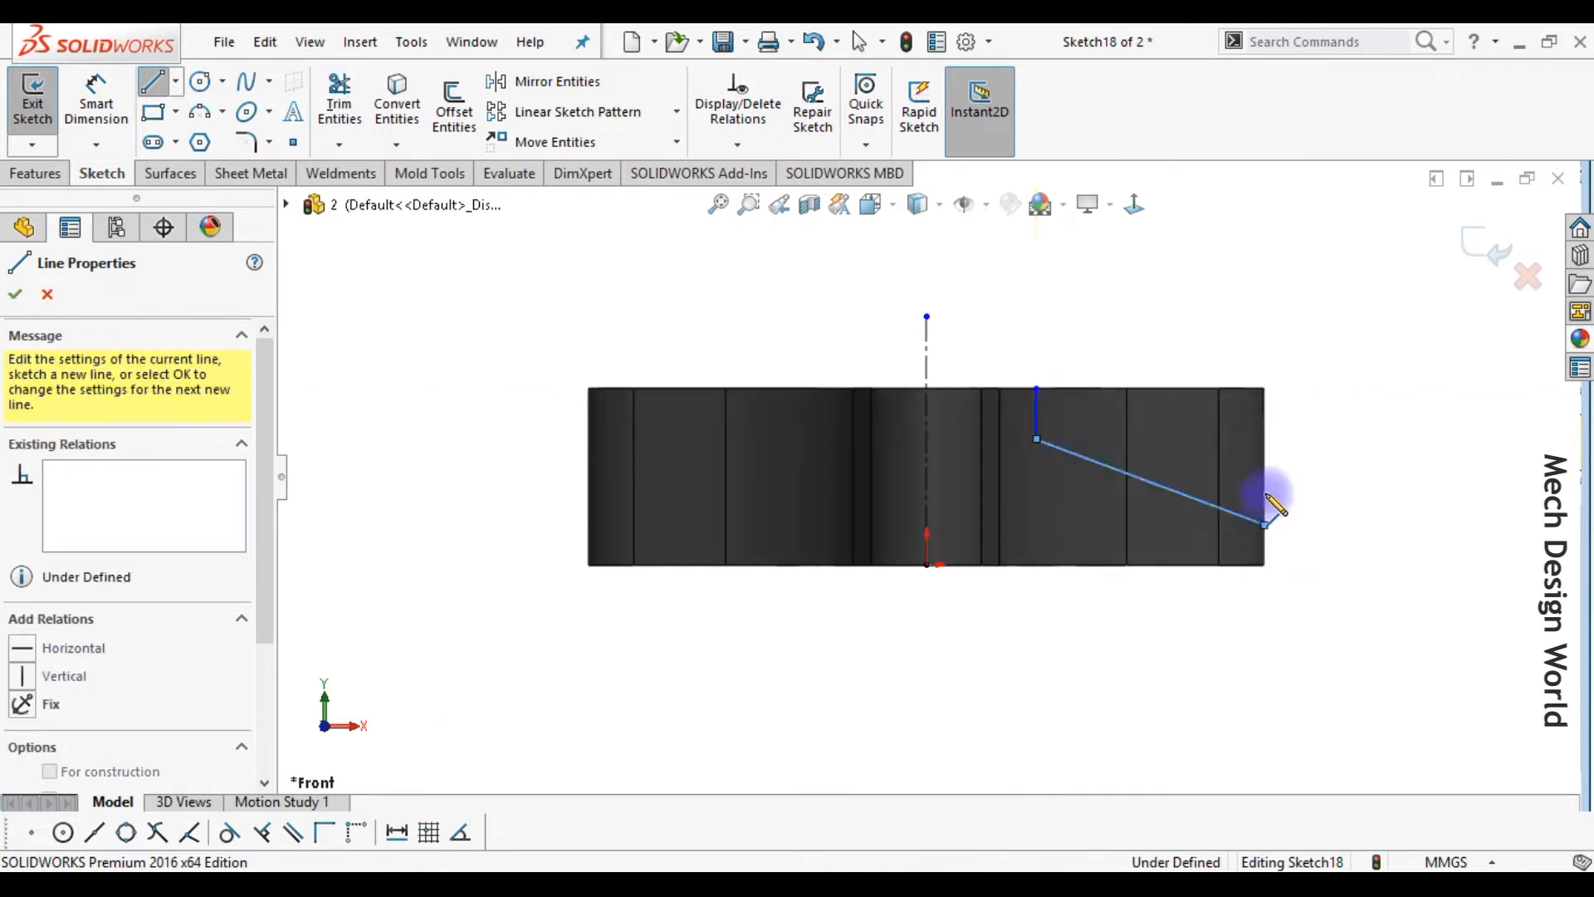
pyautogui.click(1264, 388)
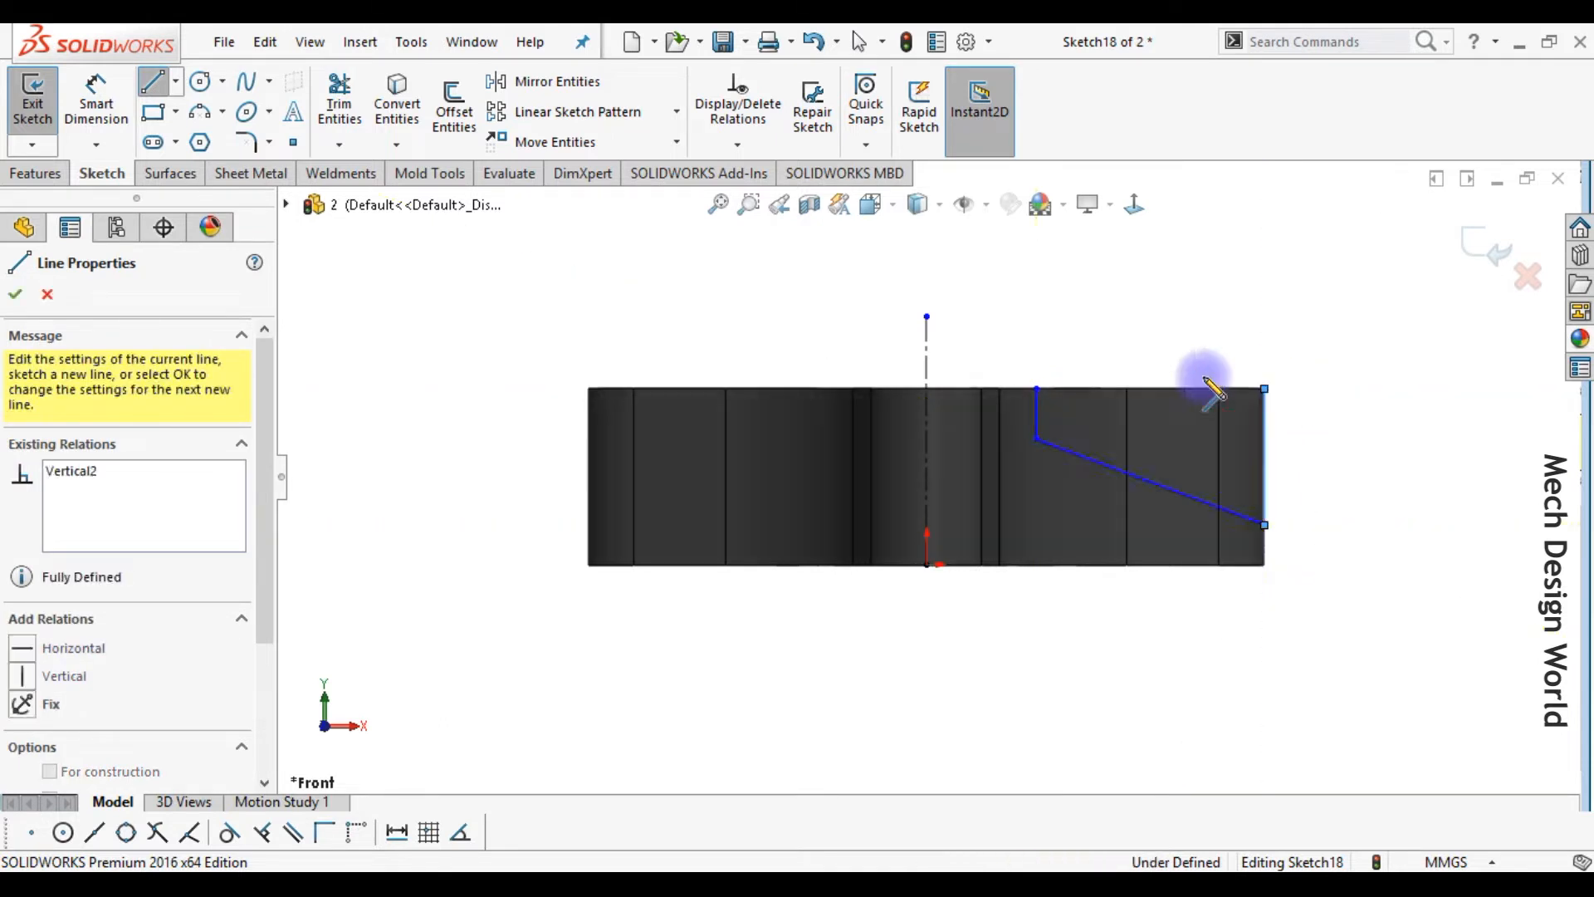
pyautogui.click(1036, 388)
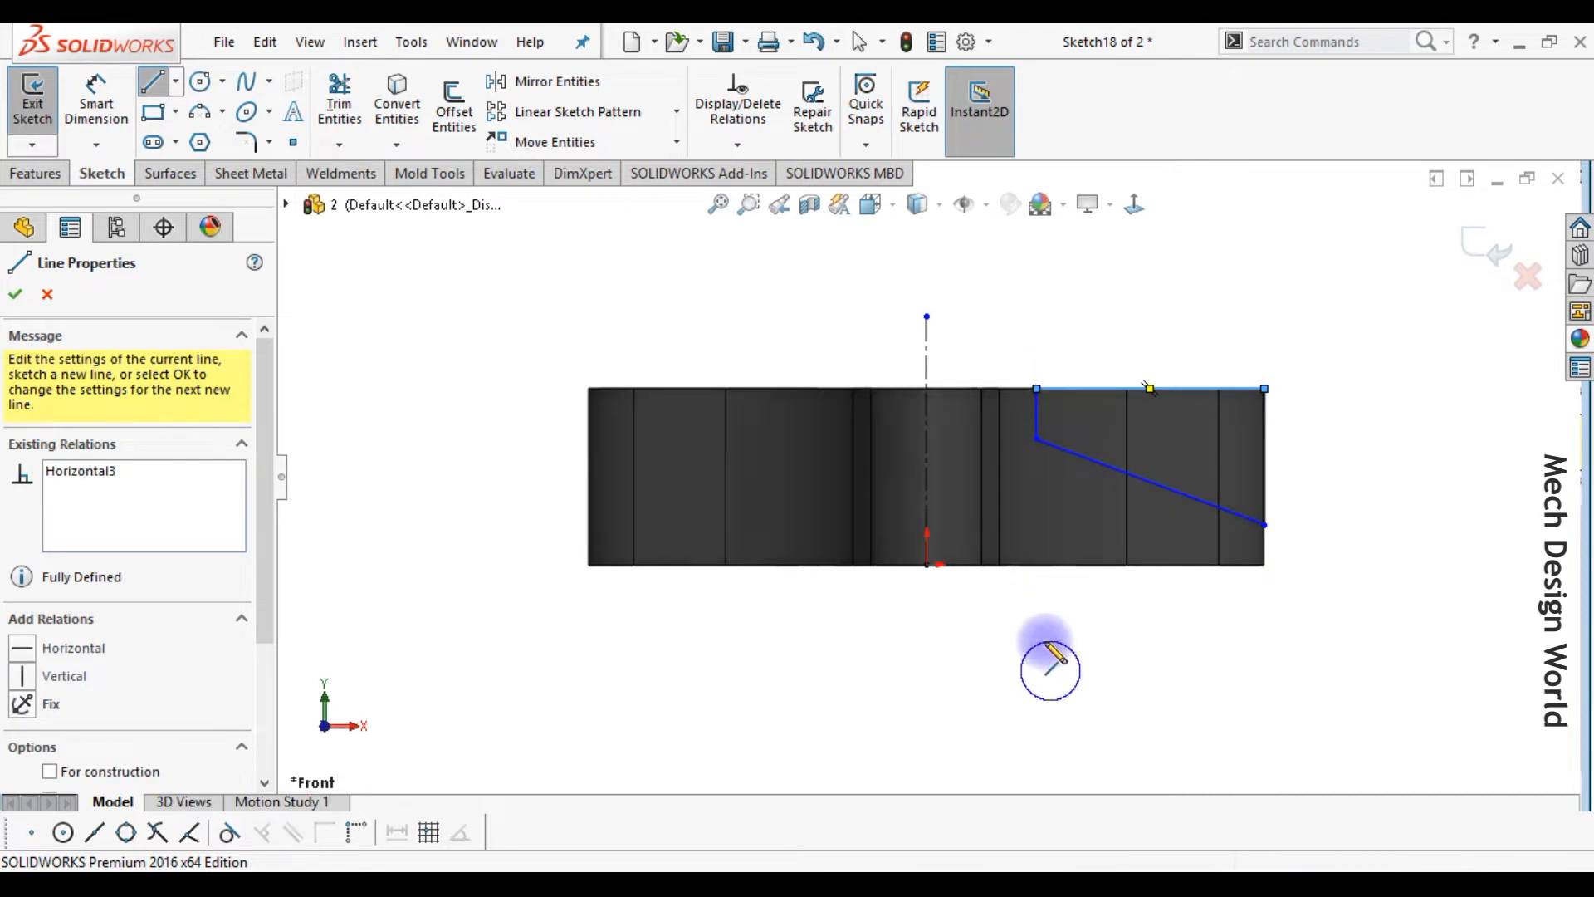
# - Dimension the profile's inner vertical side across the centerline as a 23 mm diameter
pyautogui.moveTo(1047, 651); pyautogui.dragTo(1036, 456, button='right')
pyautogui.click(1038, 430)
pyautogui.click(928, 366)
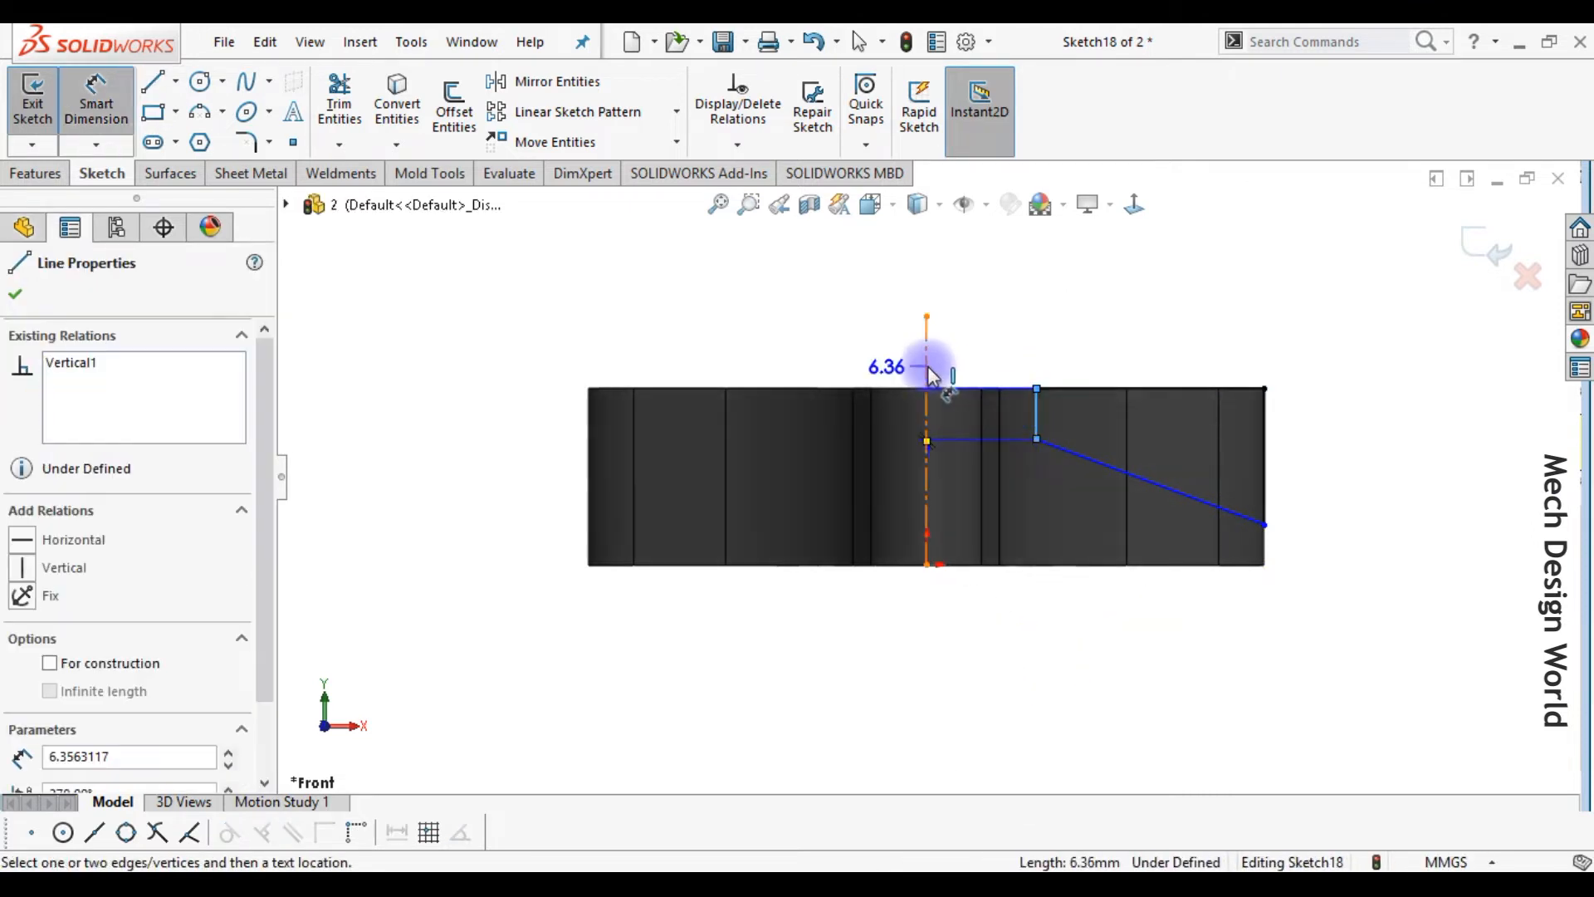
pyautogui.click(902, 274)
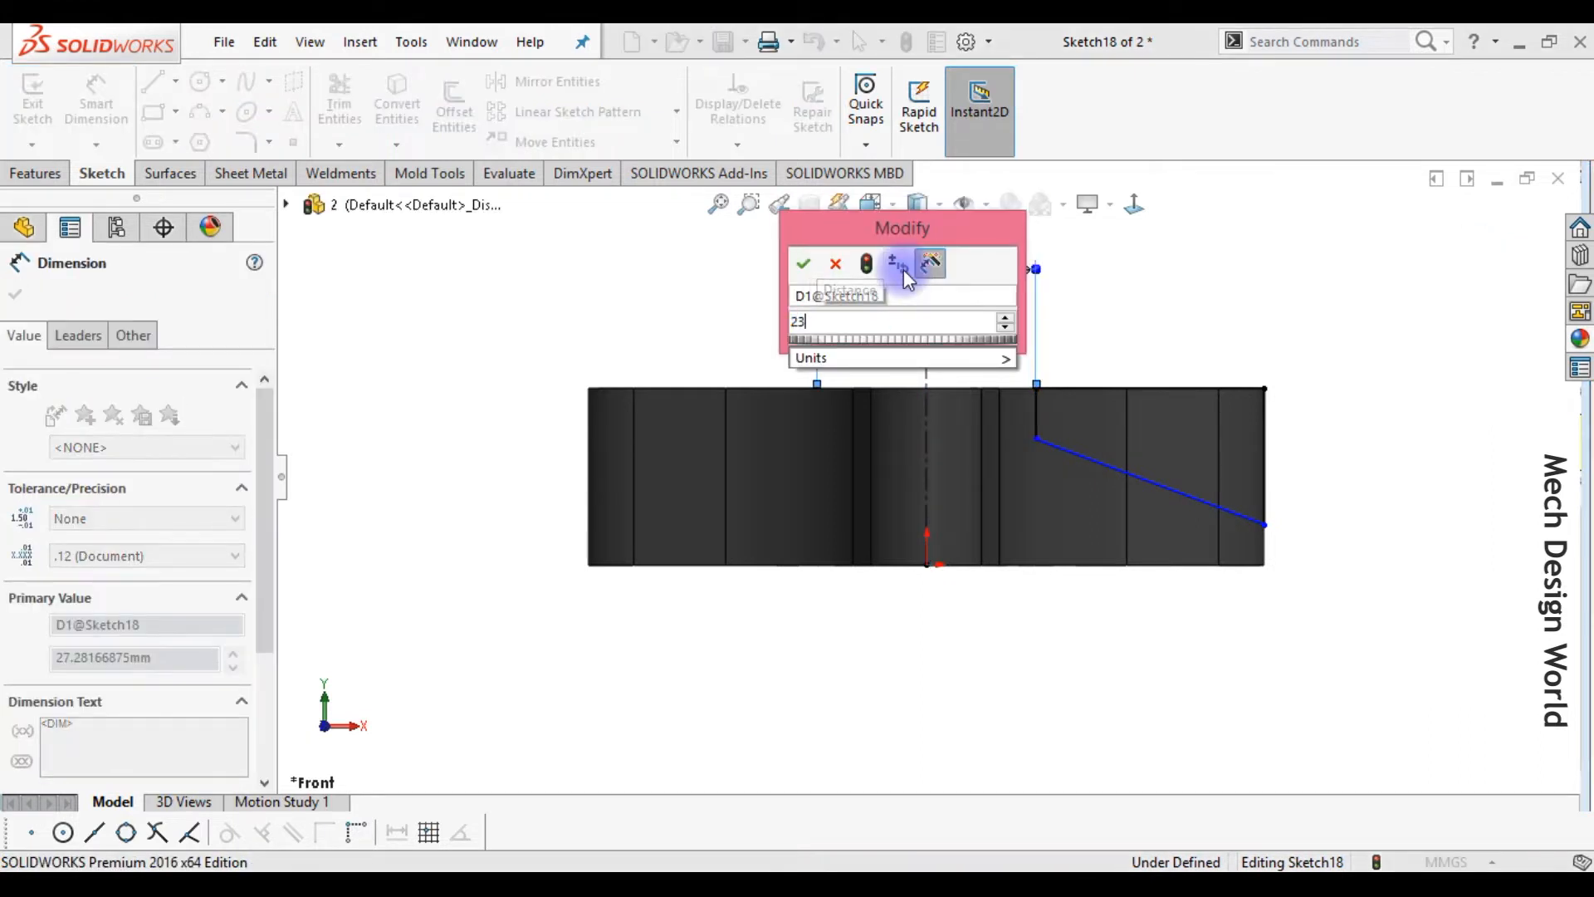
pyautogui.press('Return')
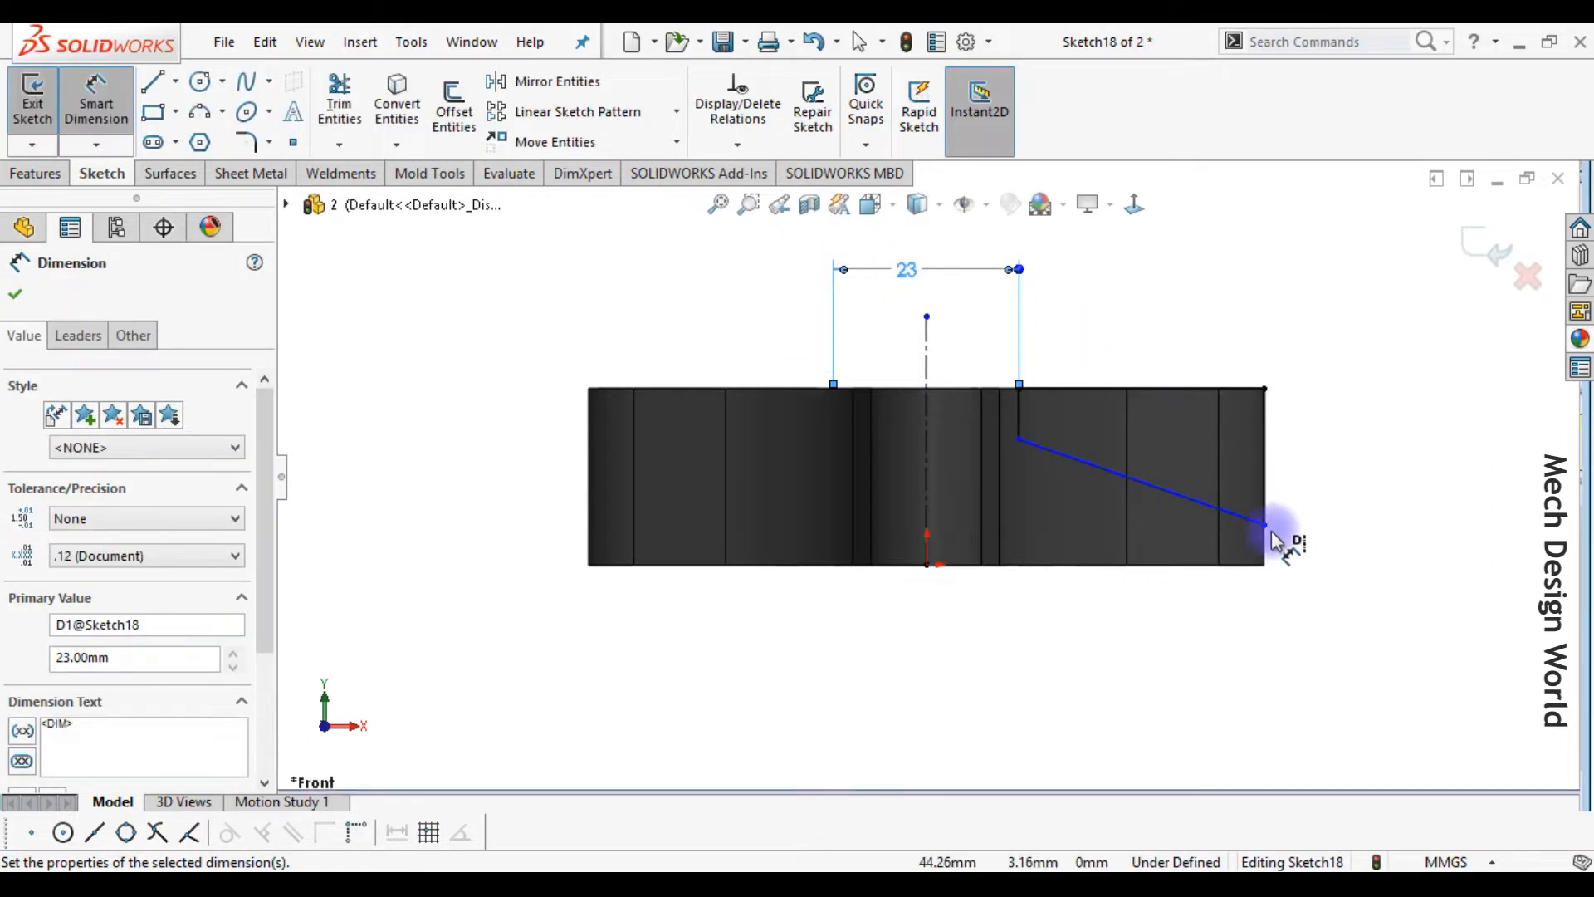
# - Dimension the slope's outer end point 6 mm above the body's bottom edge
pyautogui.click(1265, 526)
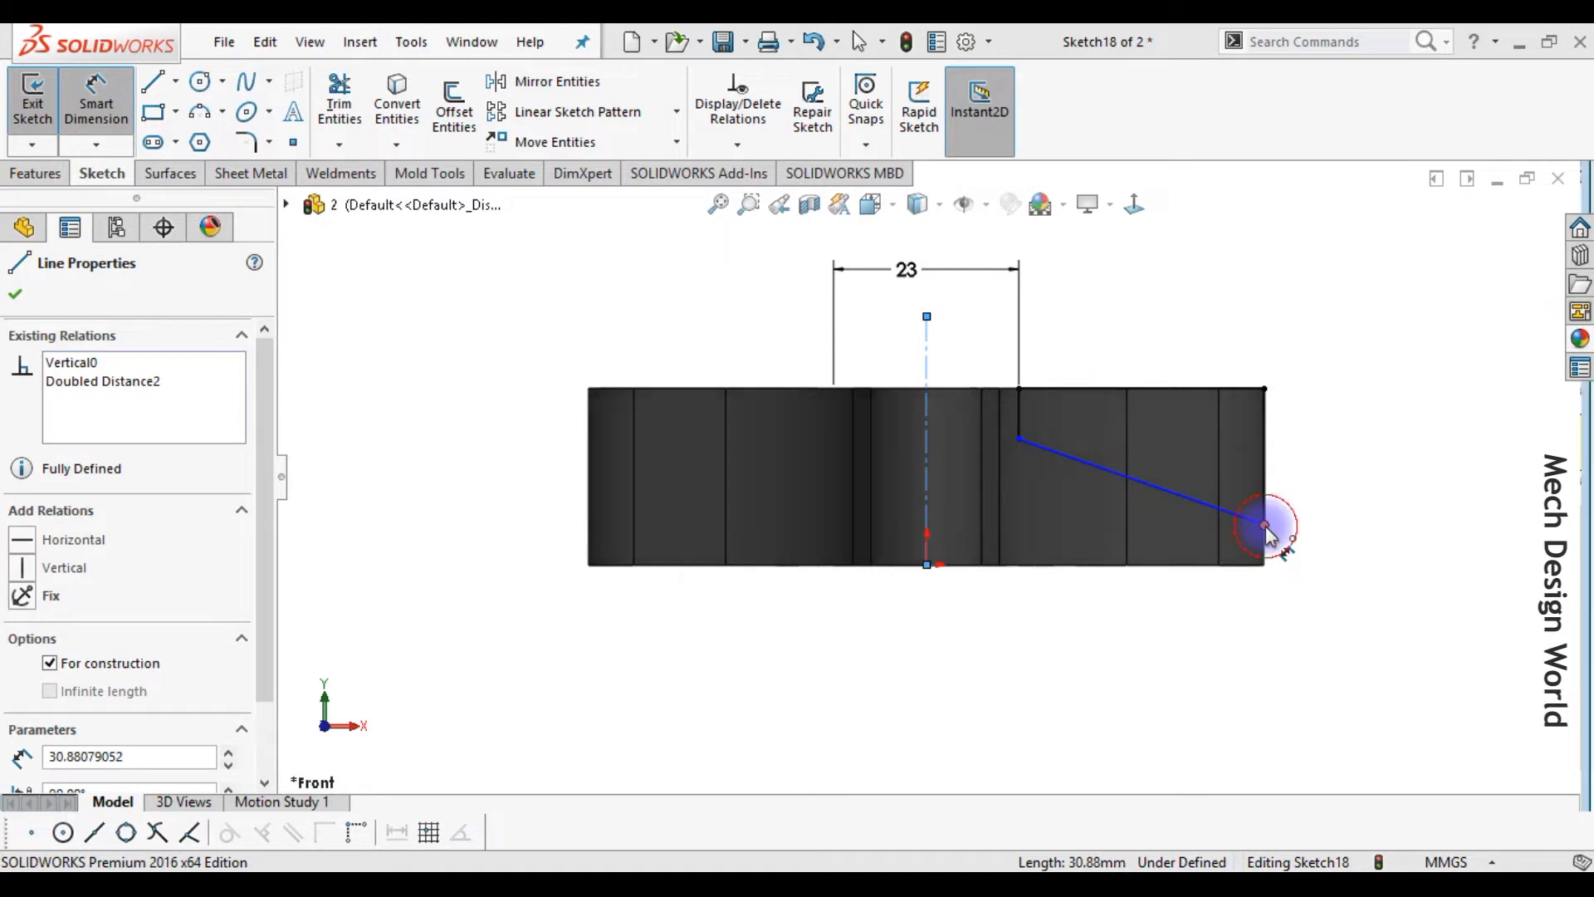
pyautogui.click(1266, 525)
pyautogui.click(1254, 570)
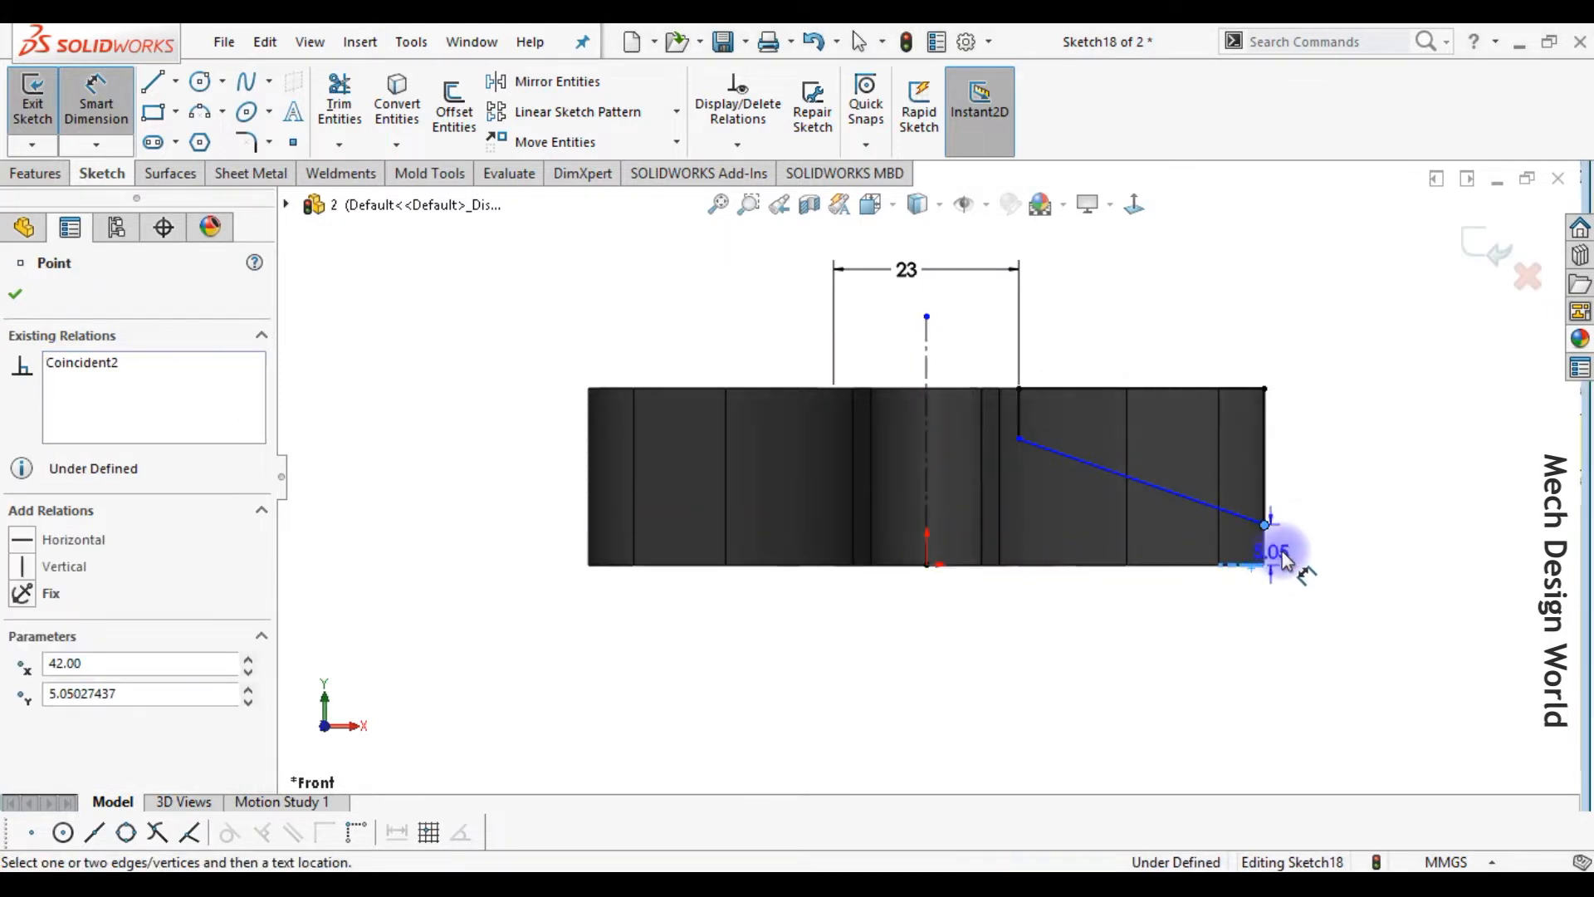
pyautogui.click(1300, 558)
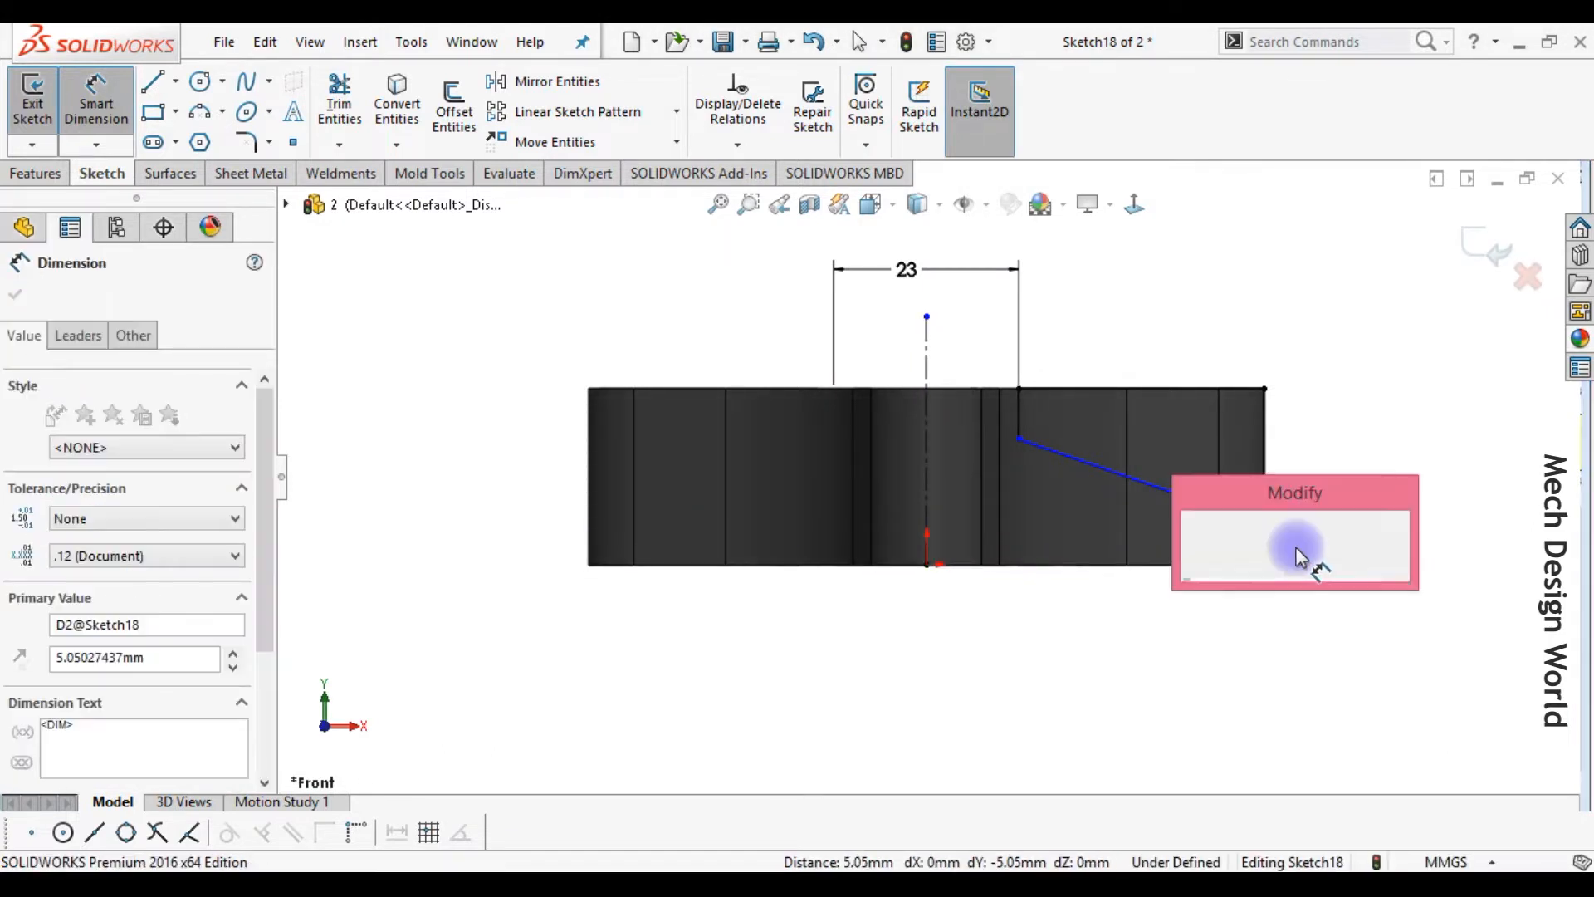
pyautogui.write('6')
pyautogui.press('Return')
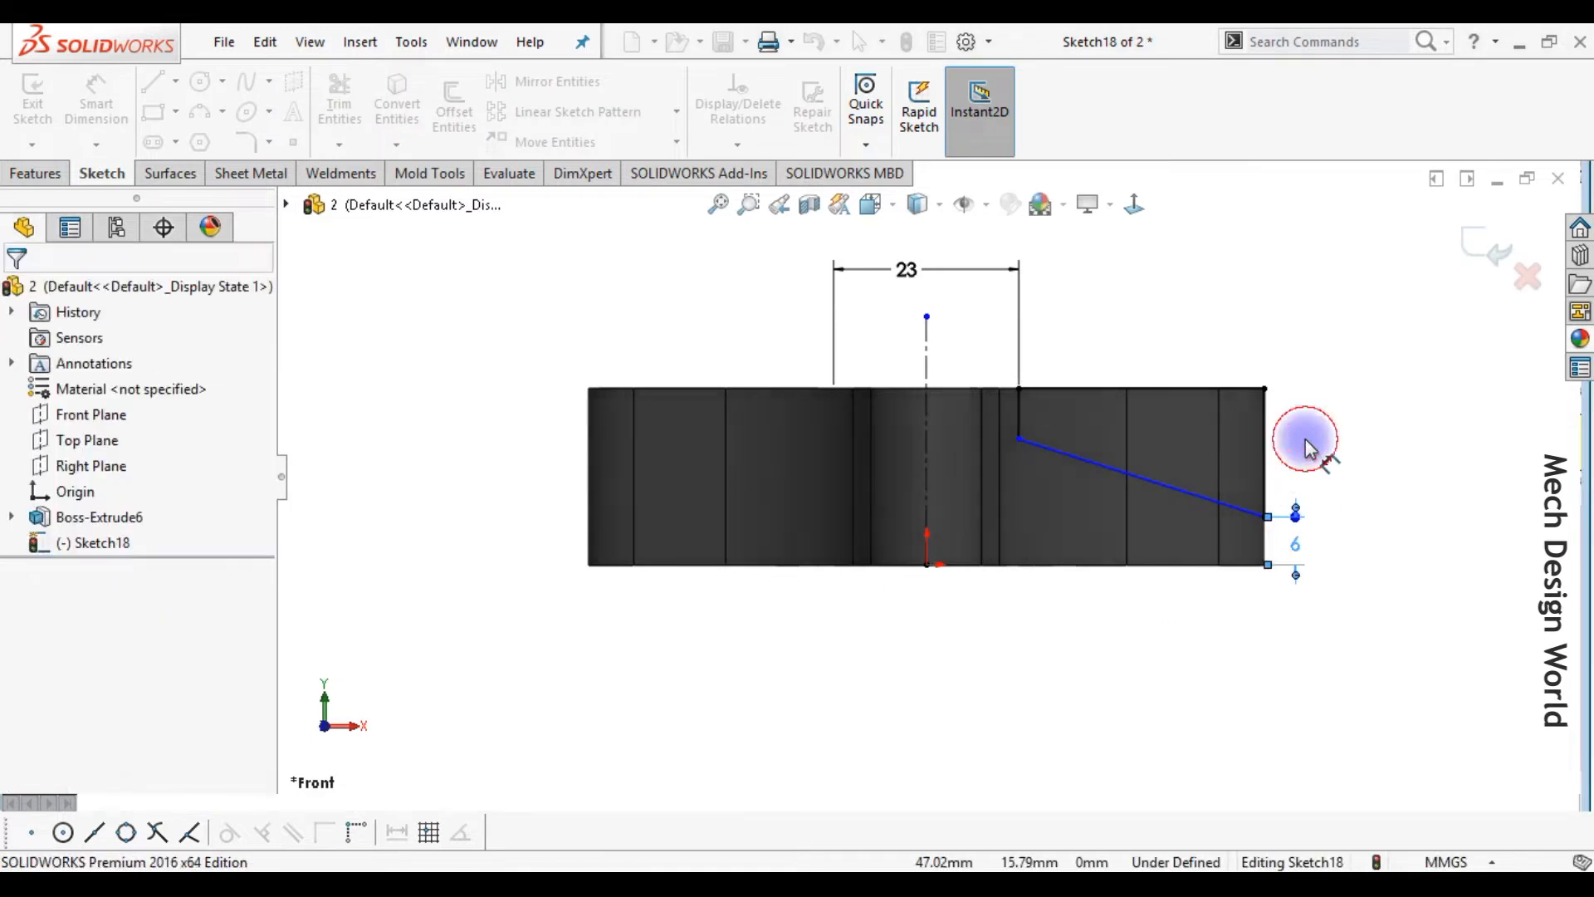
# - Set the angle between the sloped line and the centerline to 112° and finish the sketch
pyautogui.click(1079, 455)
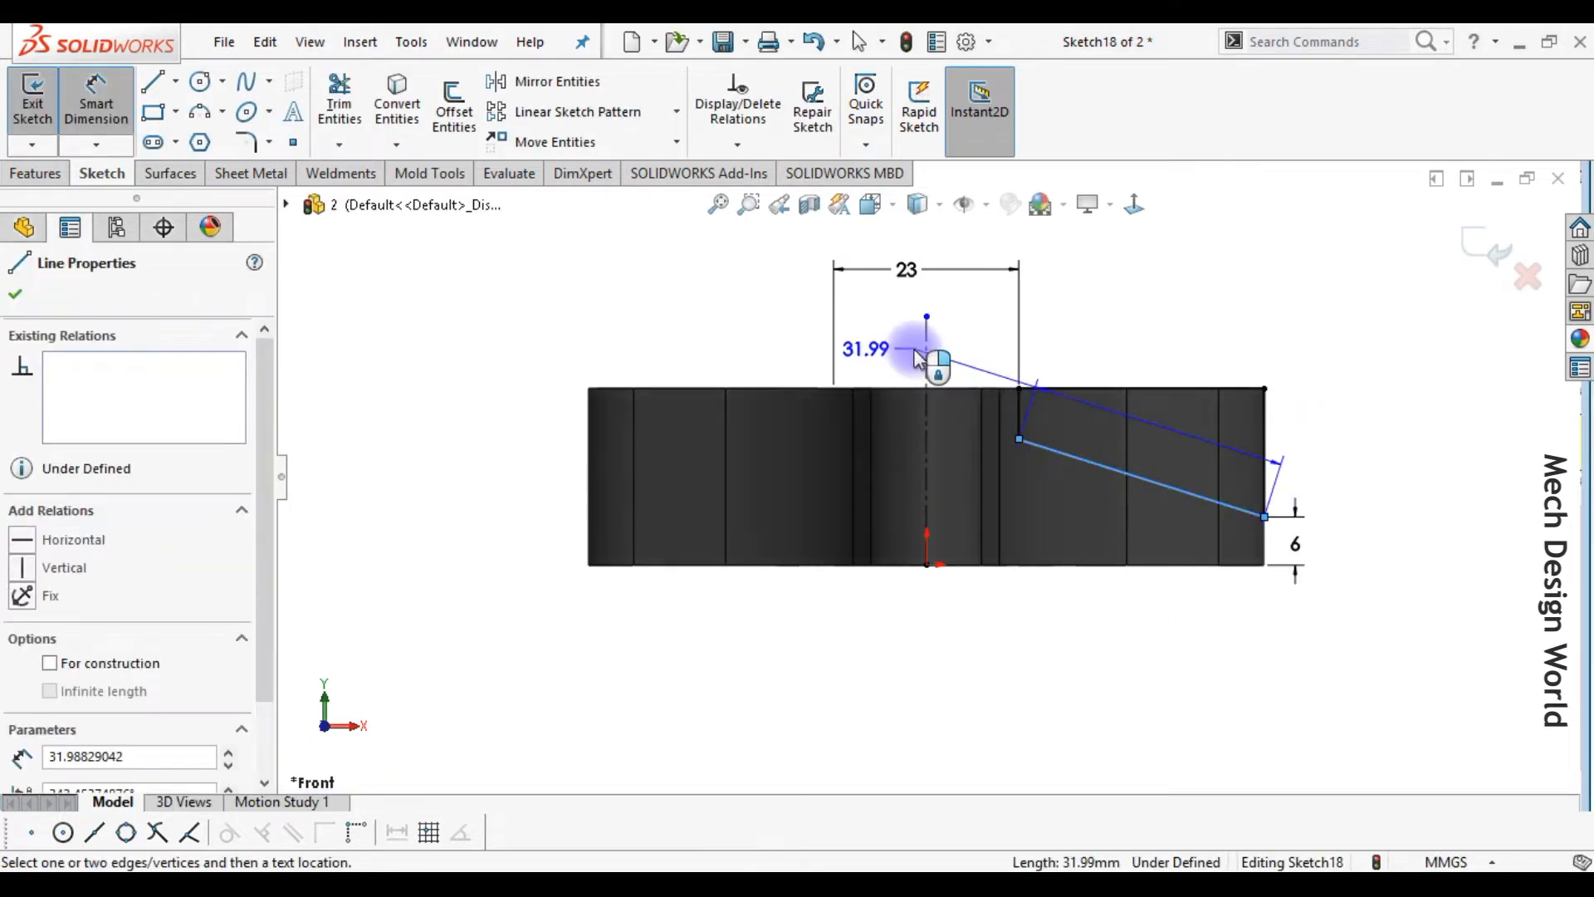
pyautogui.click(928, 359)
pyautogui.click(1104, 339)
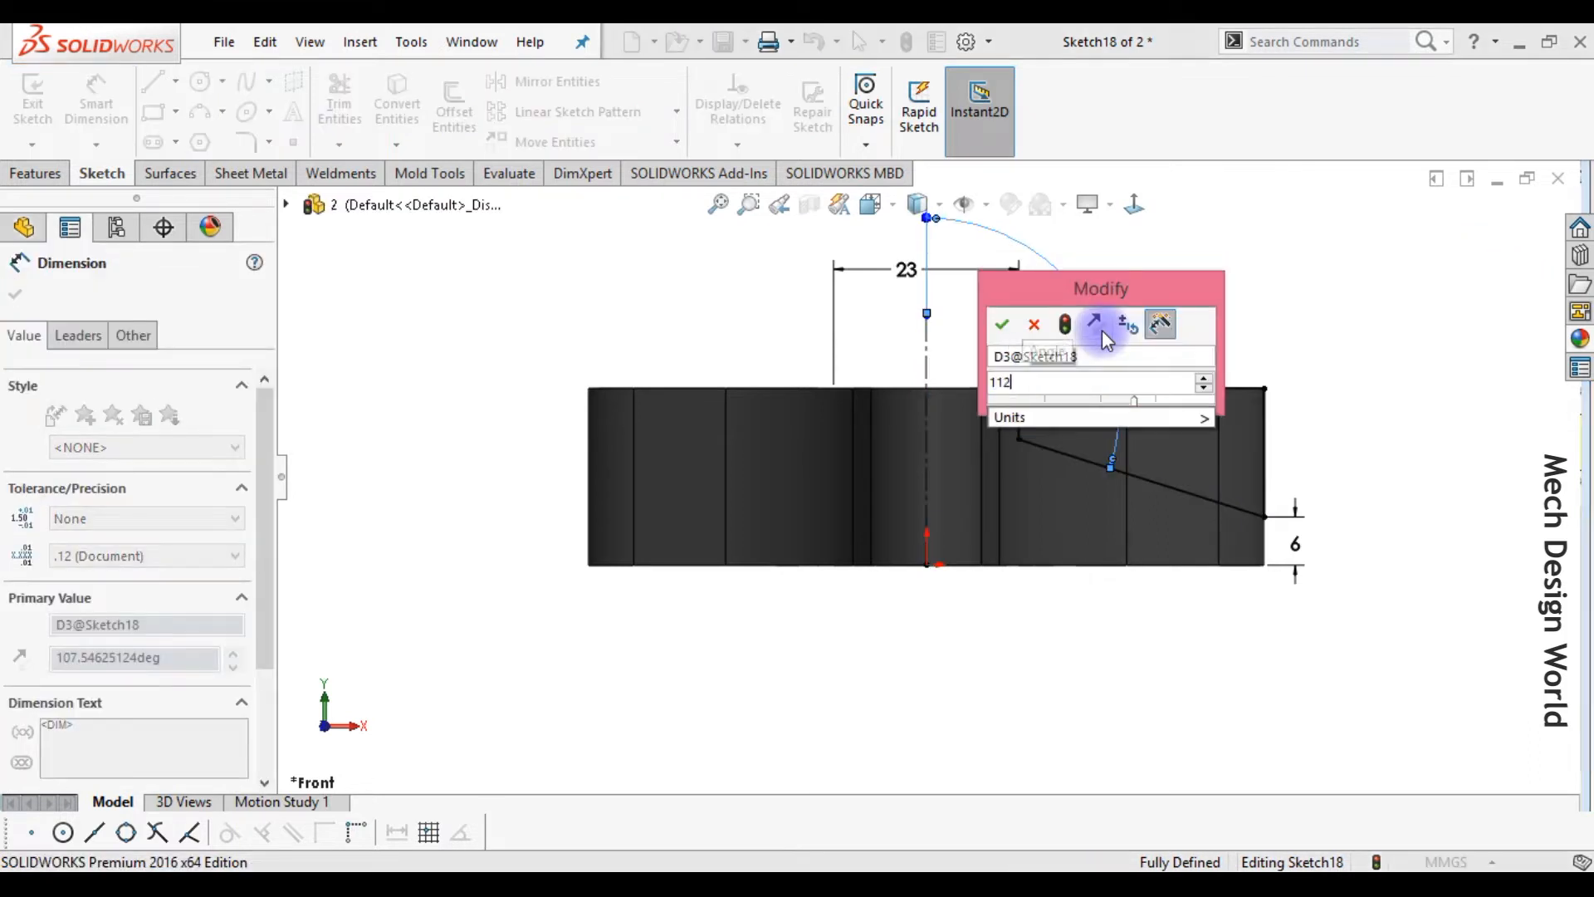
pyautogui.press('Return')
pyautogui.click(1199, 314)
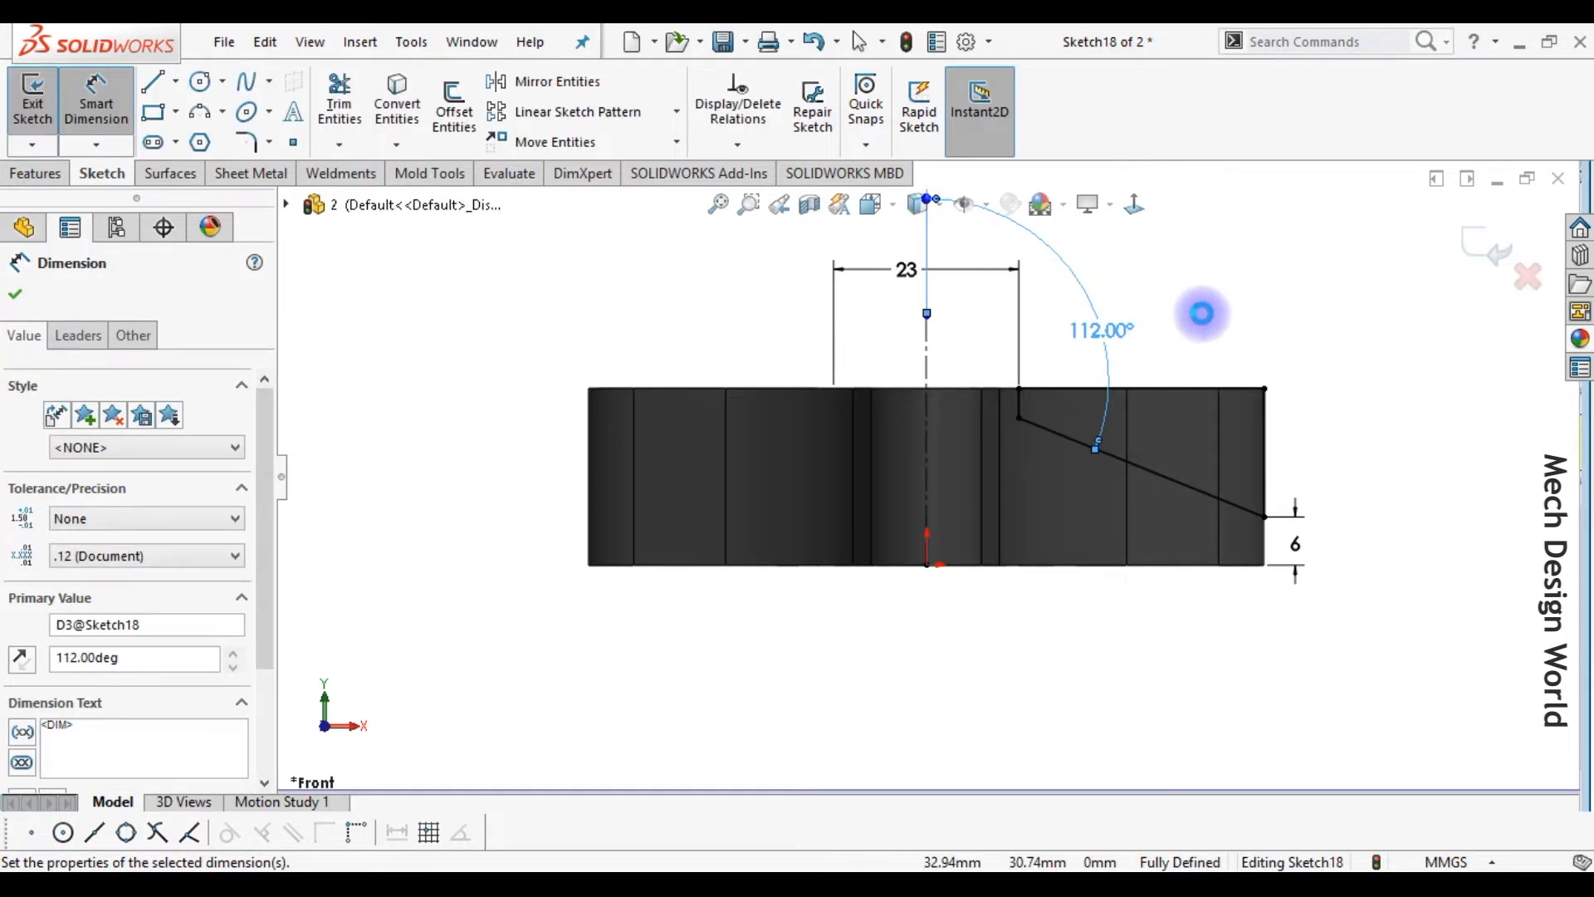
pyautogui.click(1483, 249)
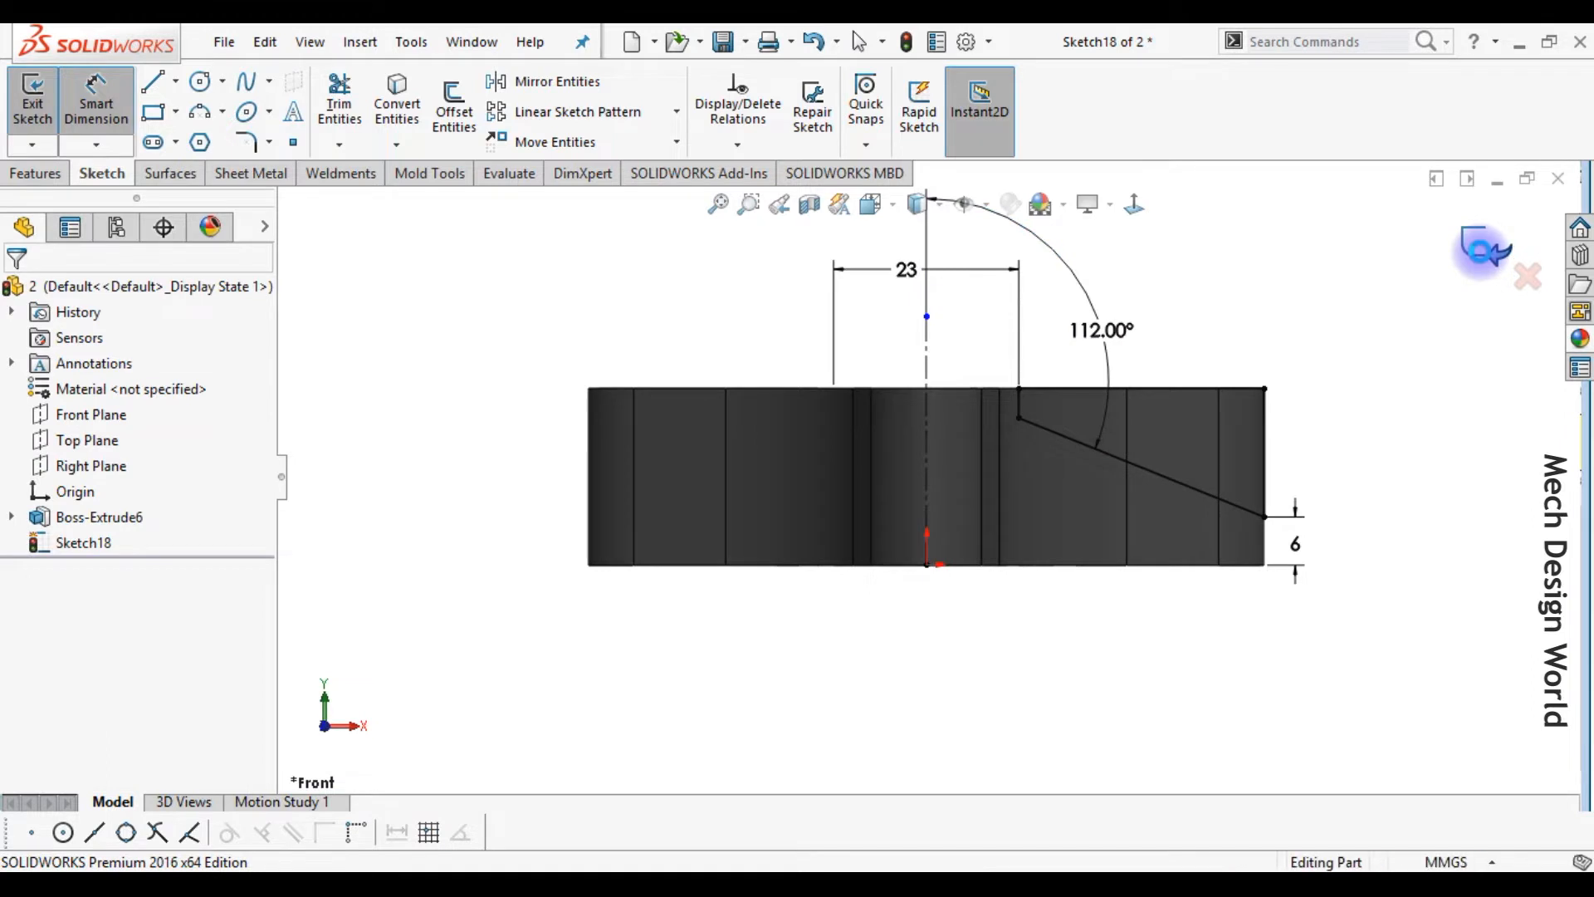
# - Cut the body with a 360° revolved cut of the sloped profile about the centerline
pyautogui.hotkey('ctrl', '7')
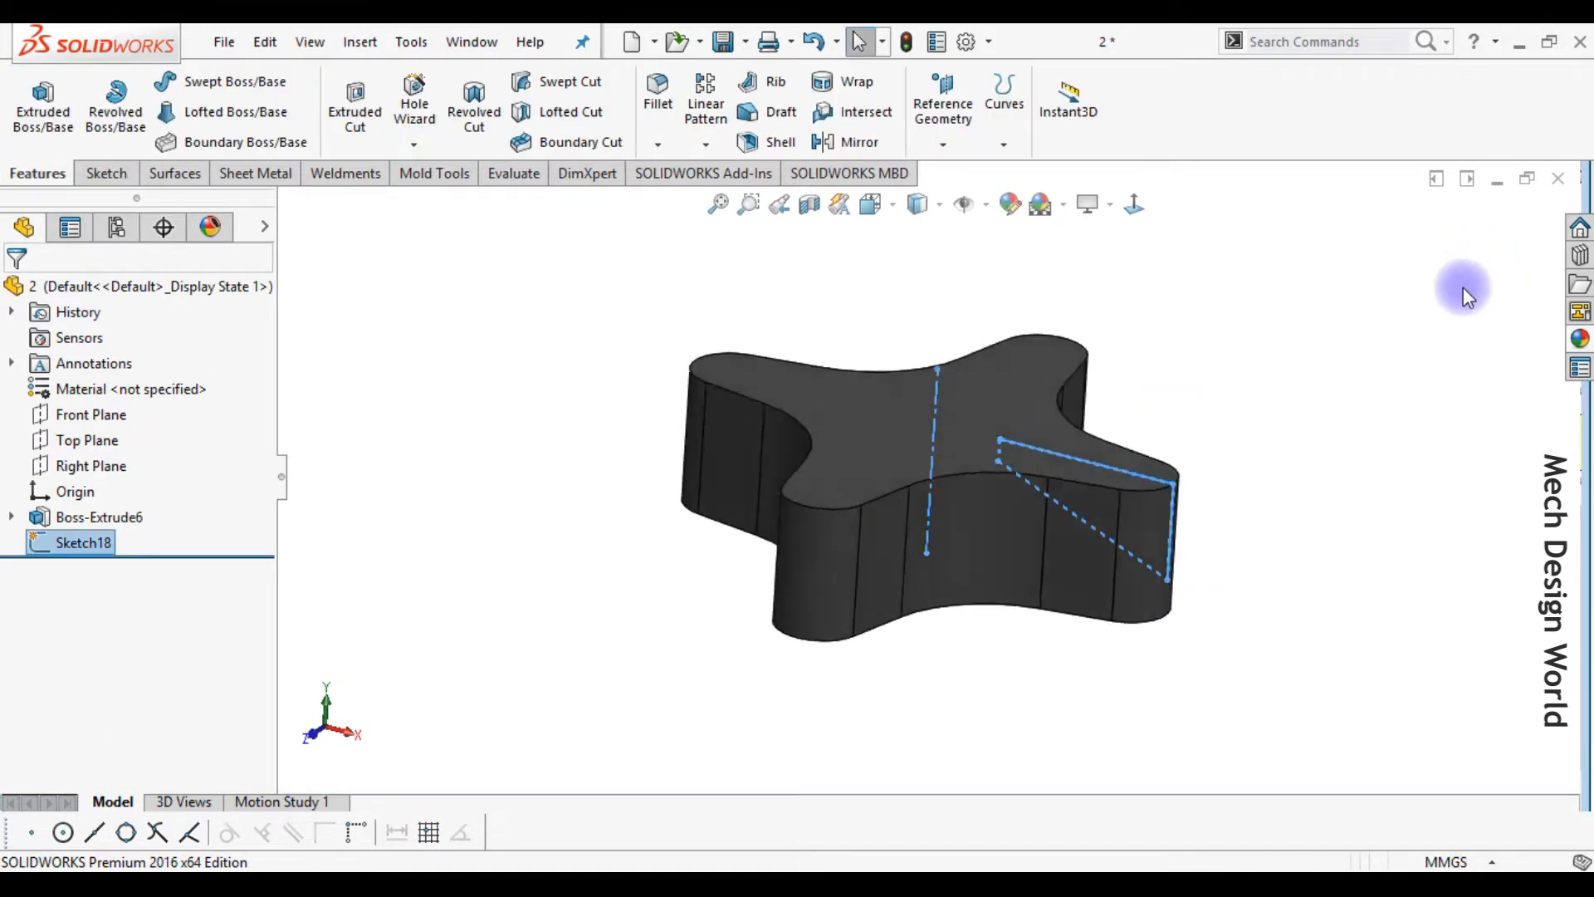
pyautogui.click(1321, 402)
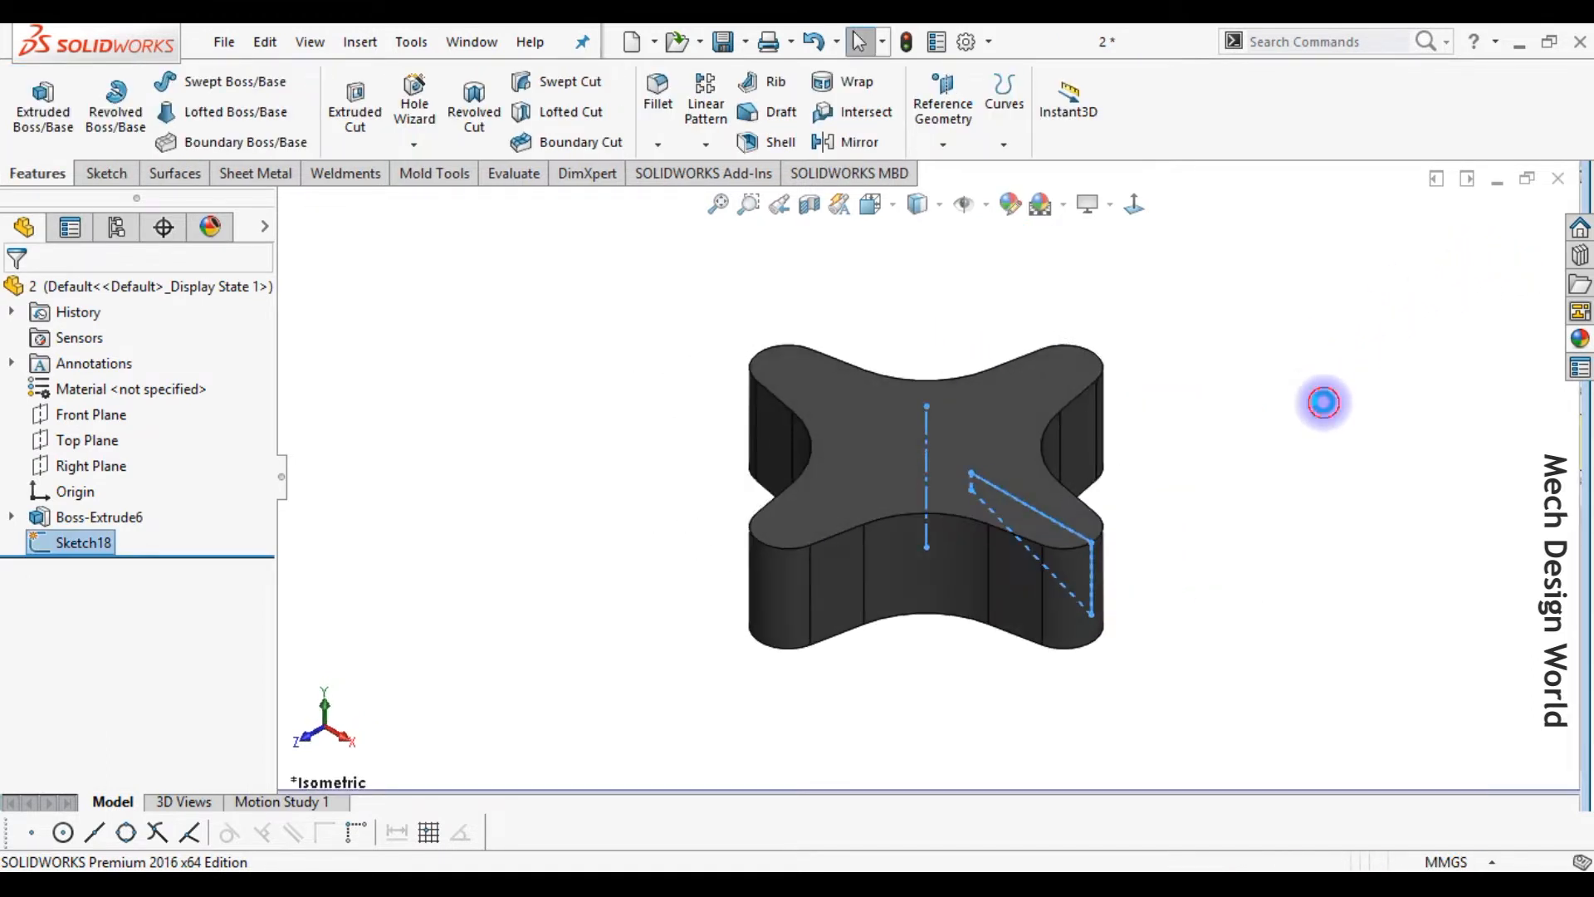
pyautogui.click(475, 111)
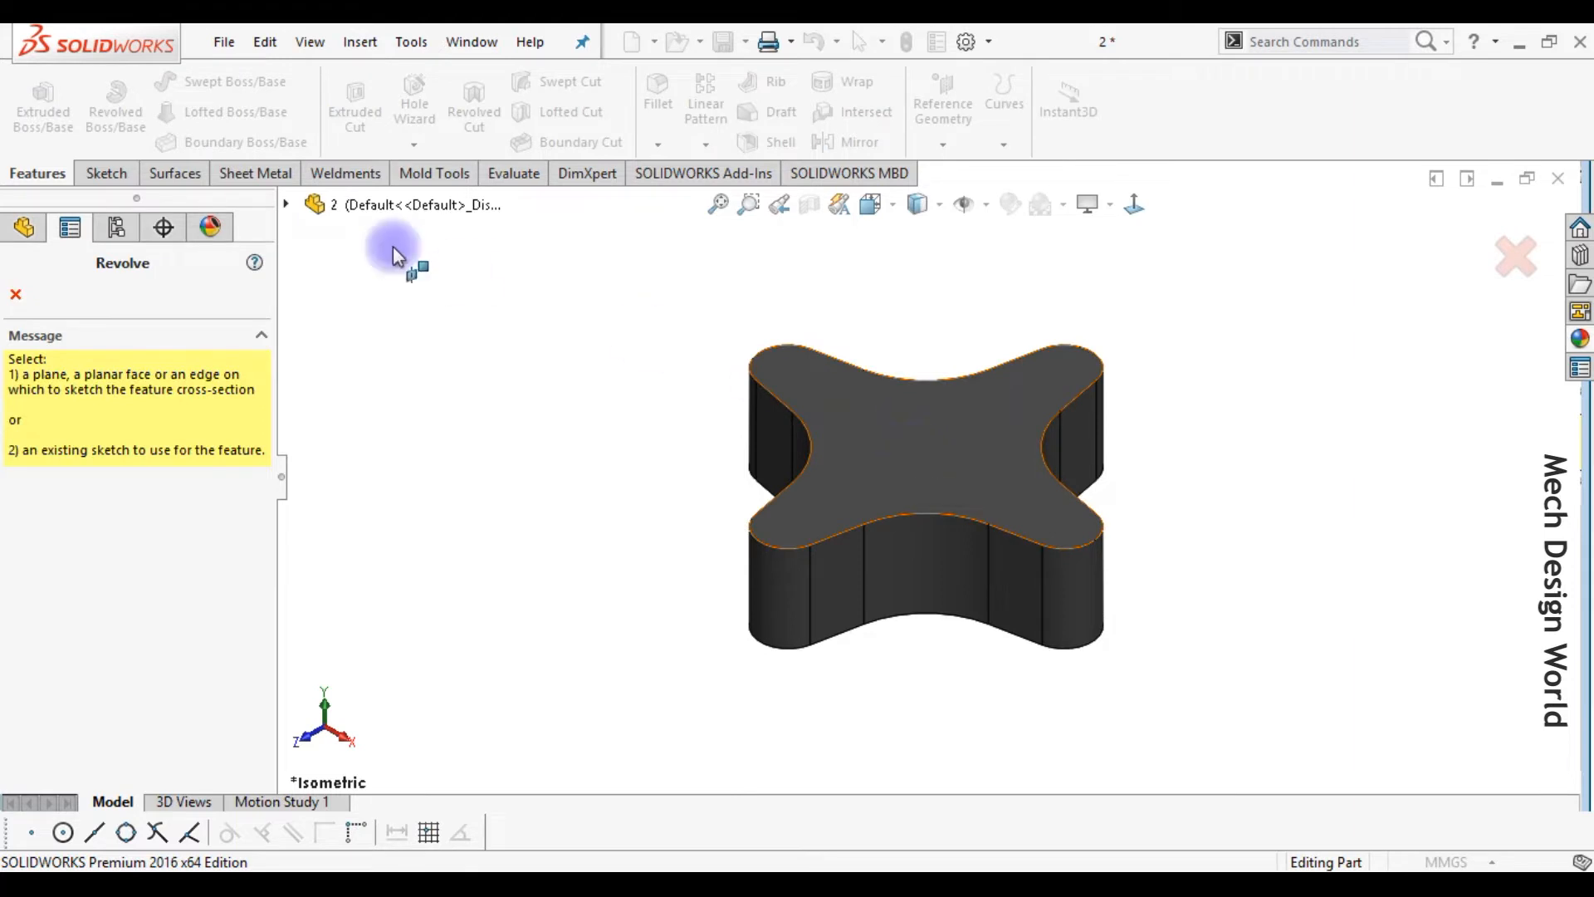
pyautogui.click(286, 205)
pyautogui.click(374, 461)
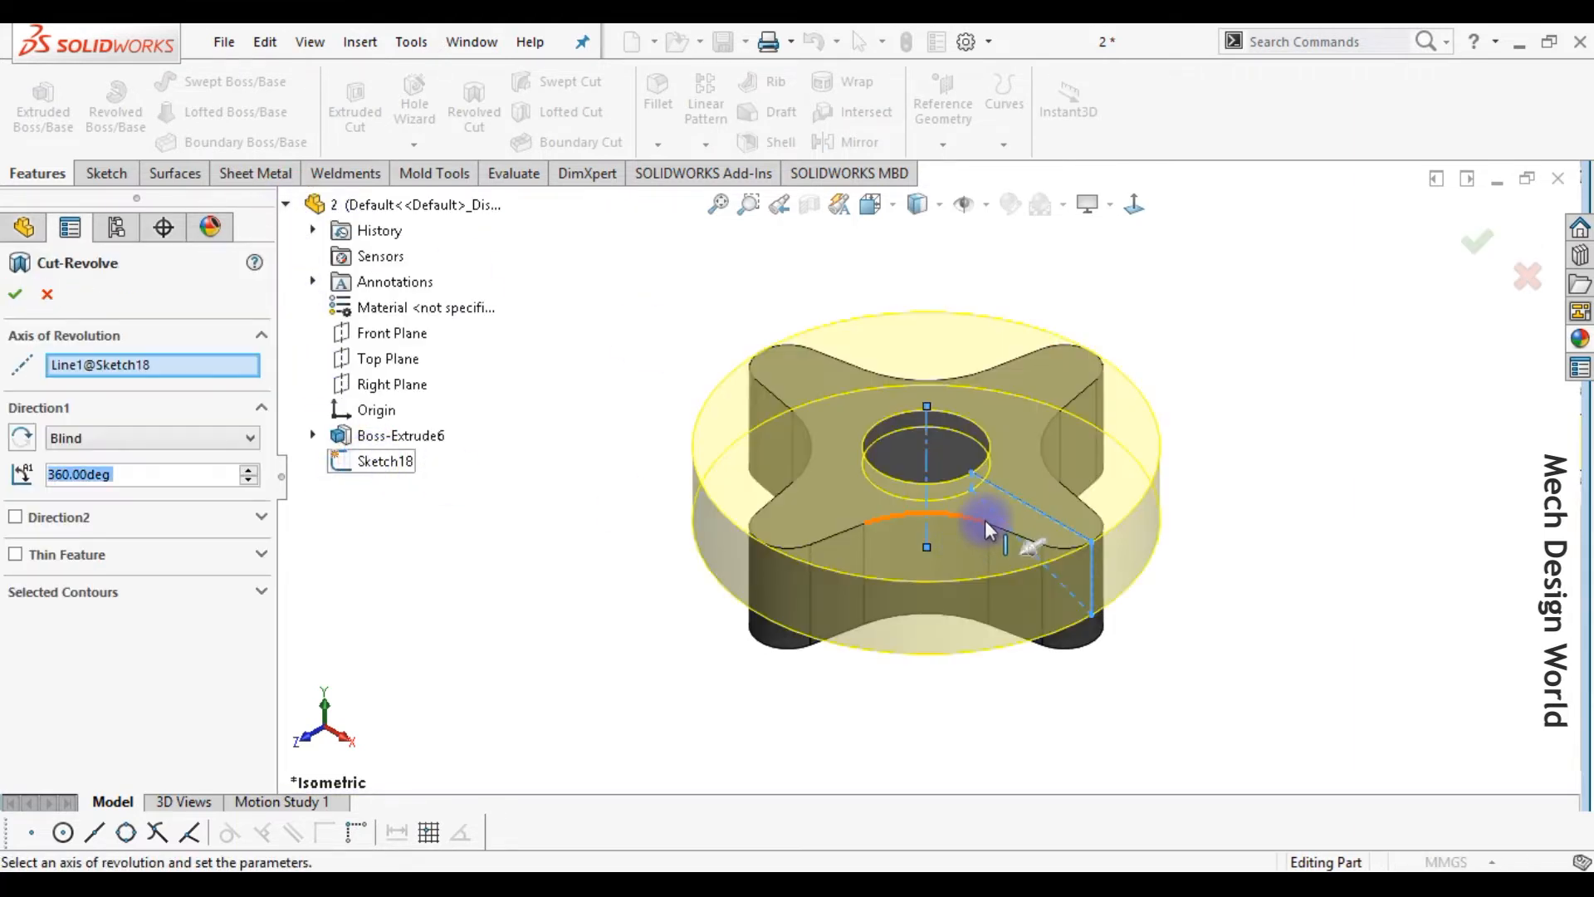
pyautogui.click(17, 293)
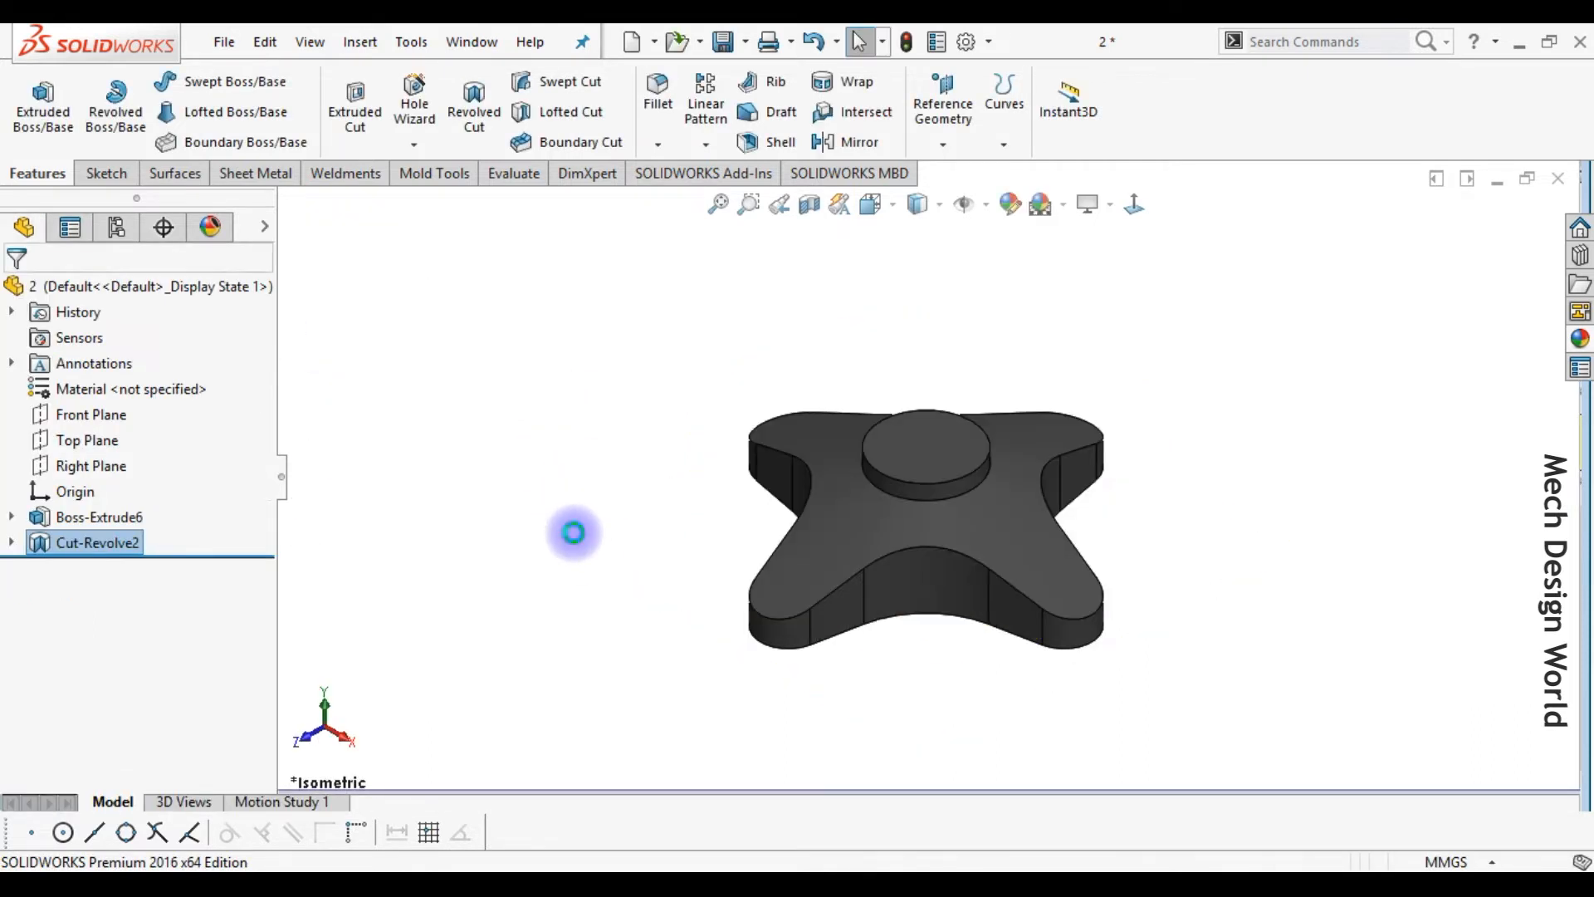
# - Start a sketch on the central hub's top face and convert its circular edge into sketch geometry
pyautogui.click(919, 432)
pyautogui.click(1011, 366)
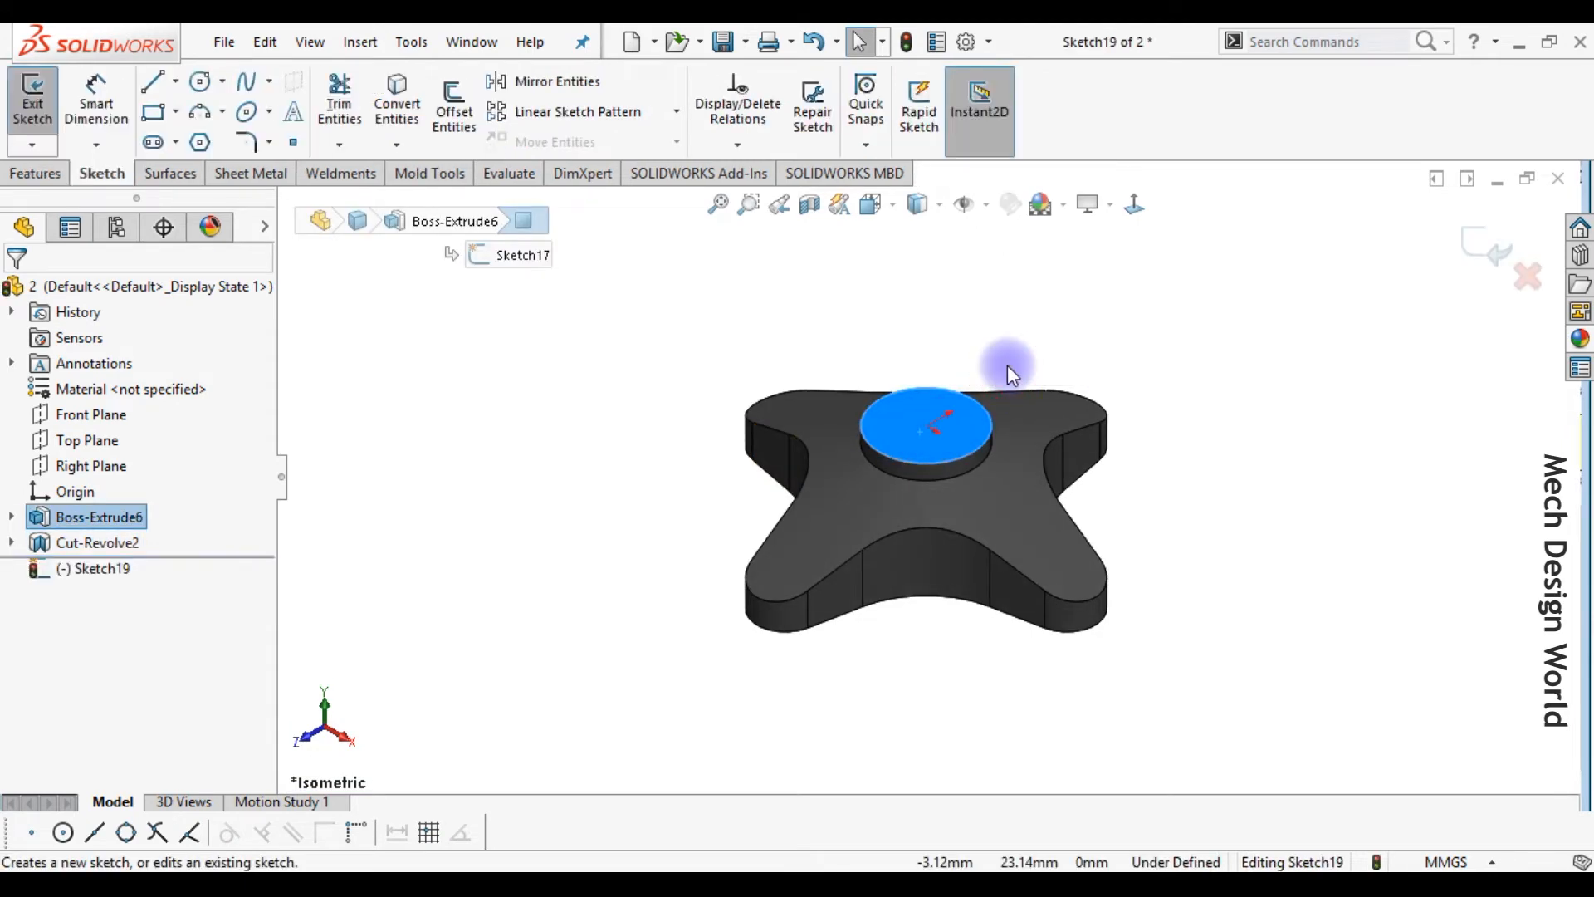
pyautogui.click(397, 107)
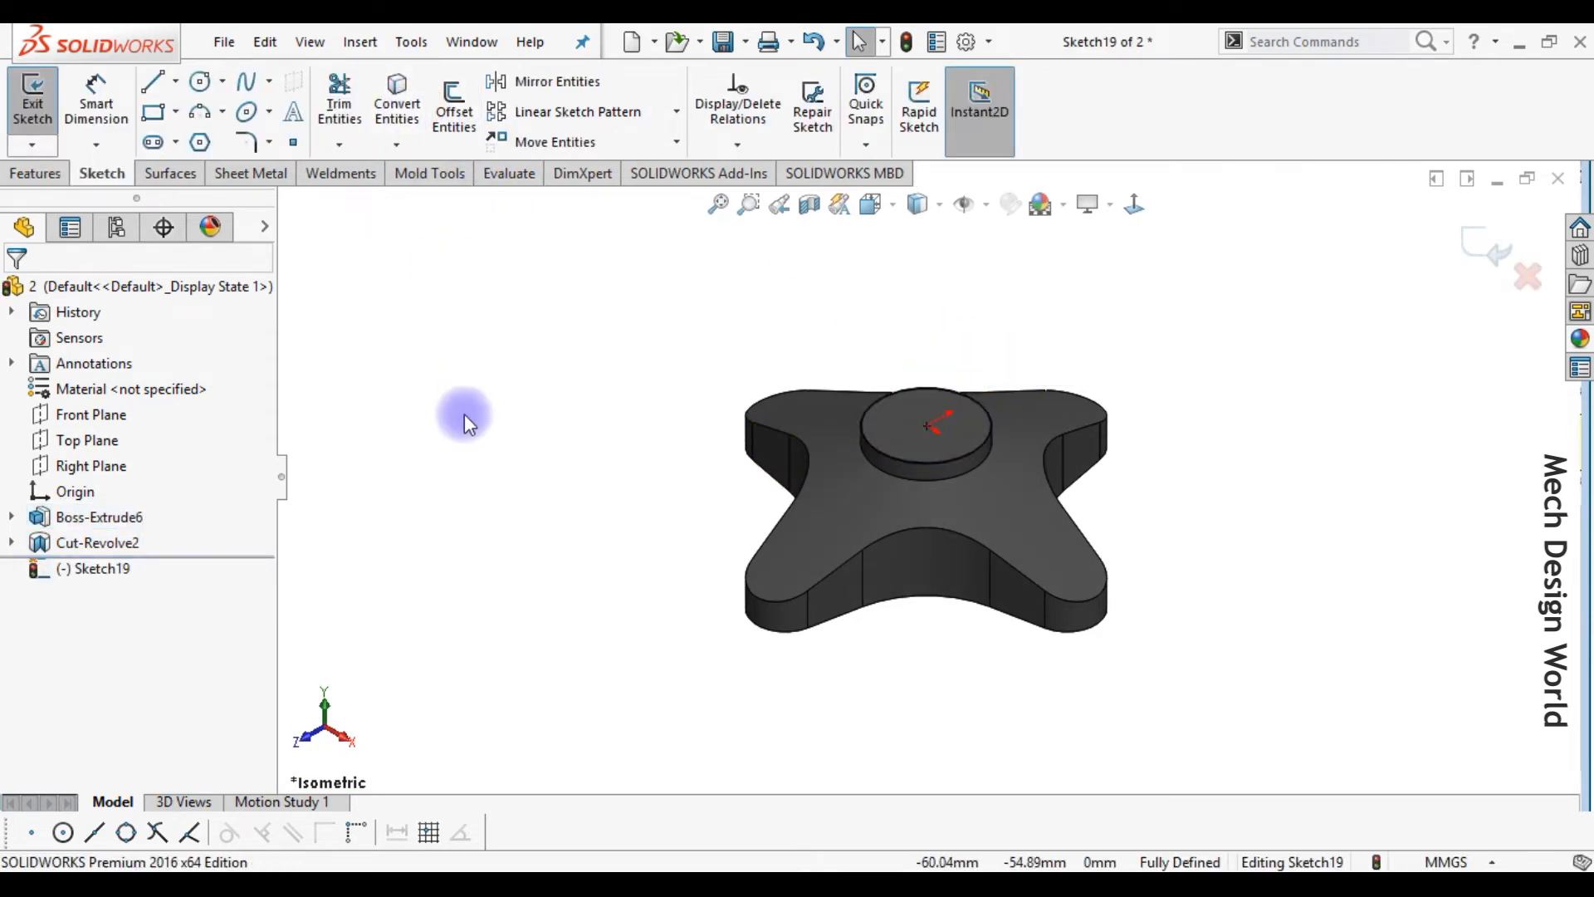
# - Extrude the converted circle as a blind boss 44 mm downward through the body, merging the result
pyautogui.click(35, 174)
pyautogui.click(35, 108)
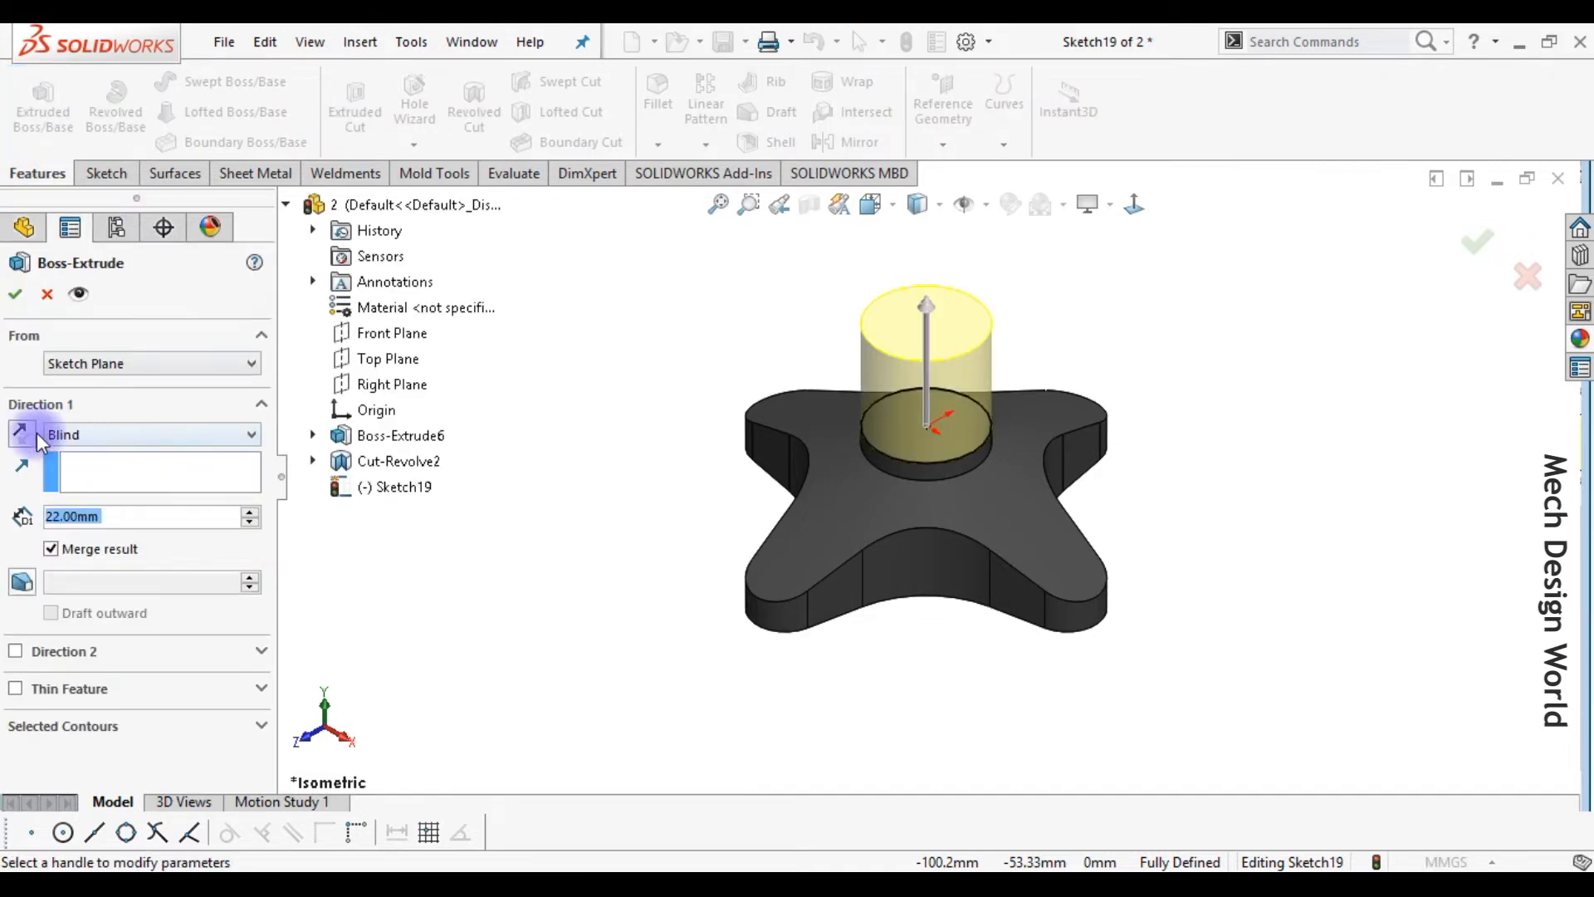
pyautogui.click(21, 434)
pyautogui.write('44')
pyautogui.press('Return')
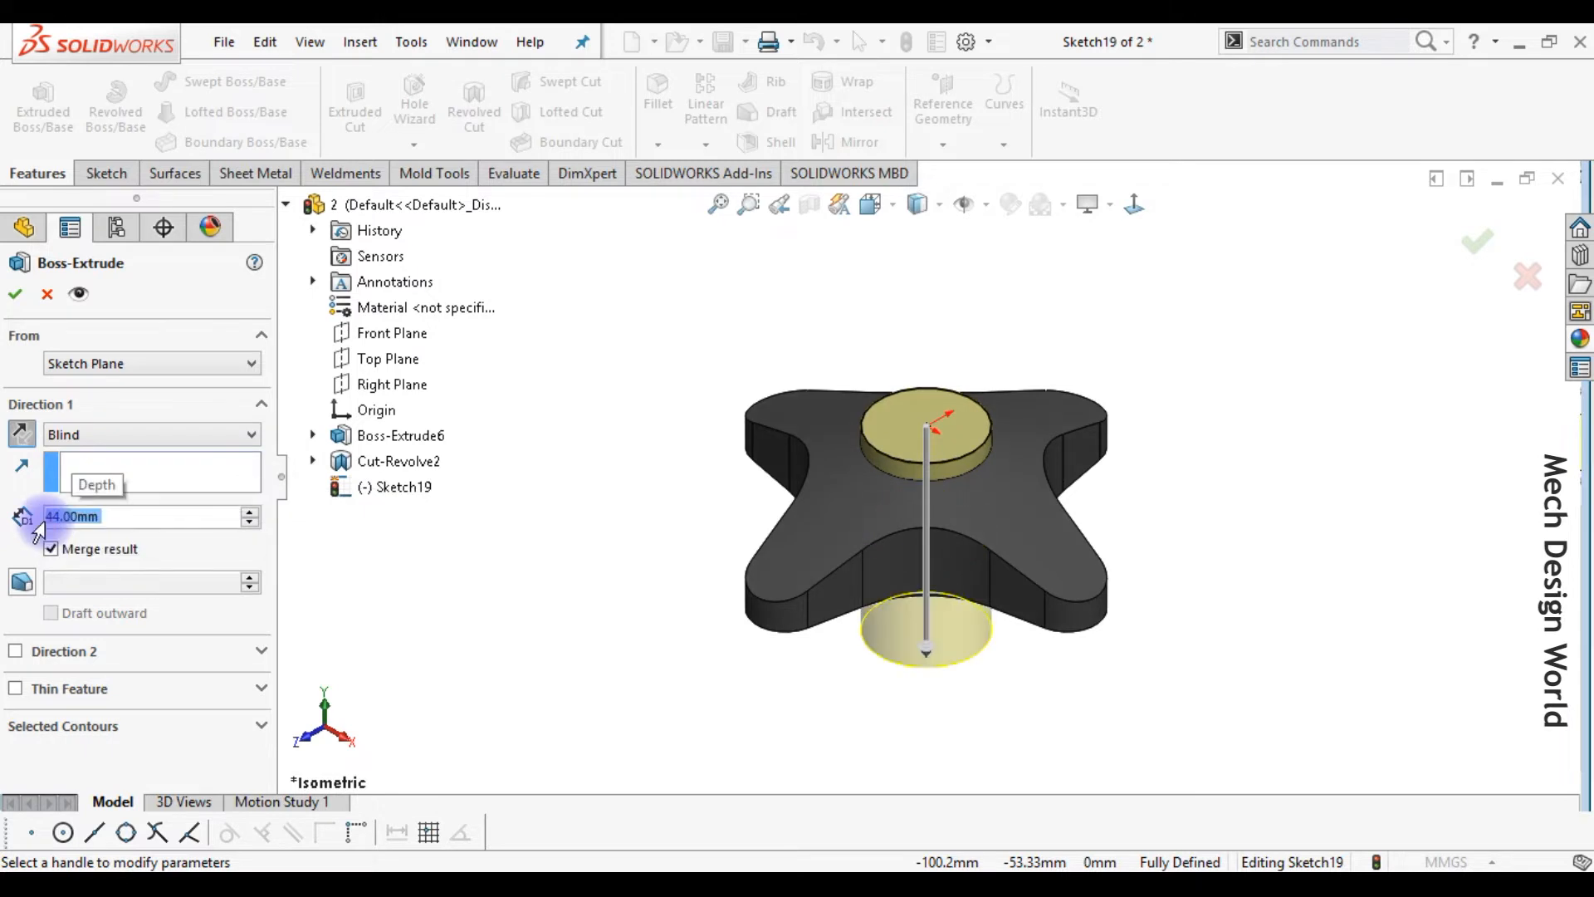
pyautogui.click(14, 294)
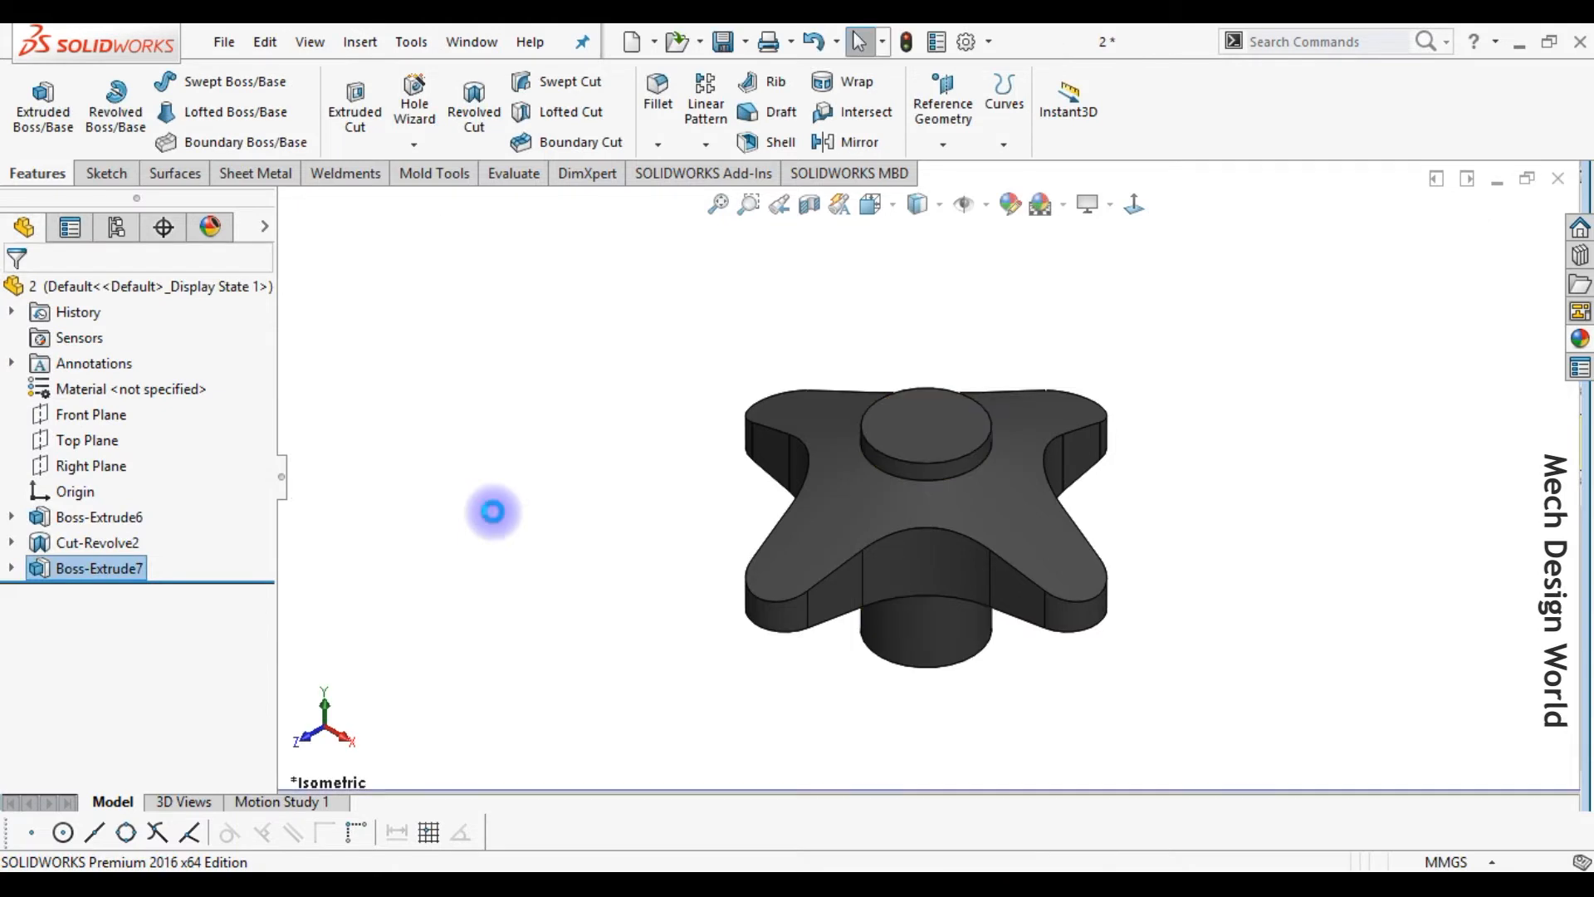
# - Start a sketch on the Front Plane and draw two concentric circles below the stem, with radii of about 10 mm and 19.5 mm
pyautogui.click(98, 414)
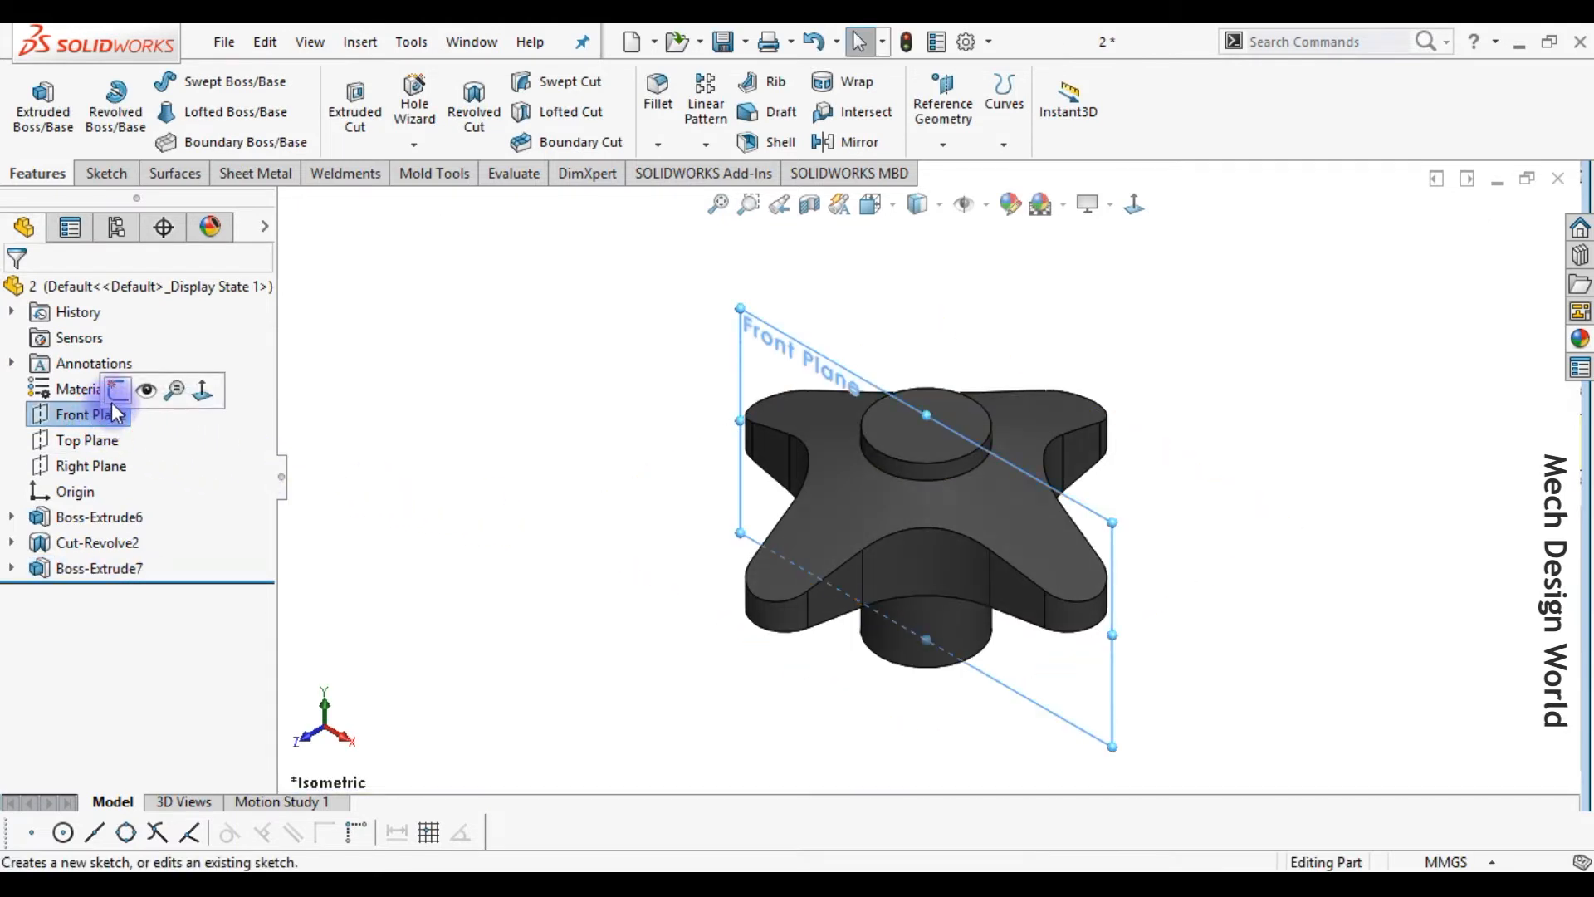
pyautogui.click(111, 402)
pyautogui.click(1134, 203)
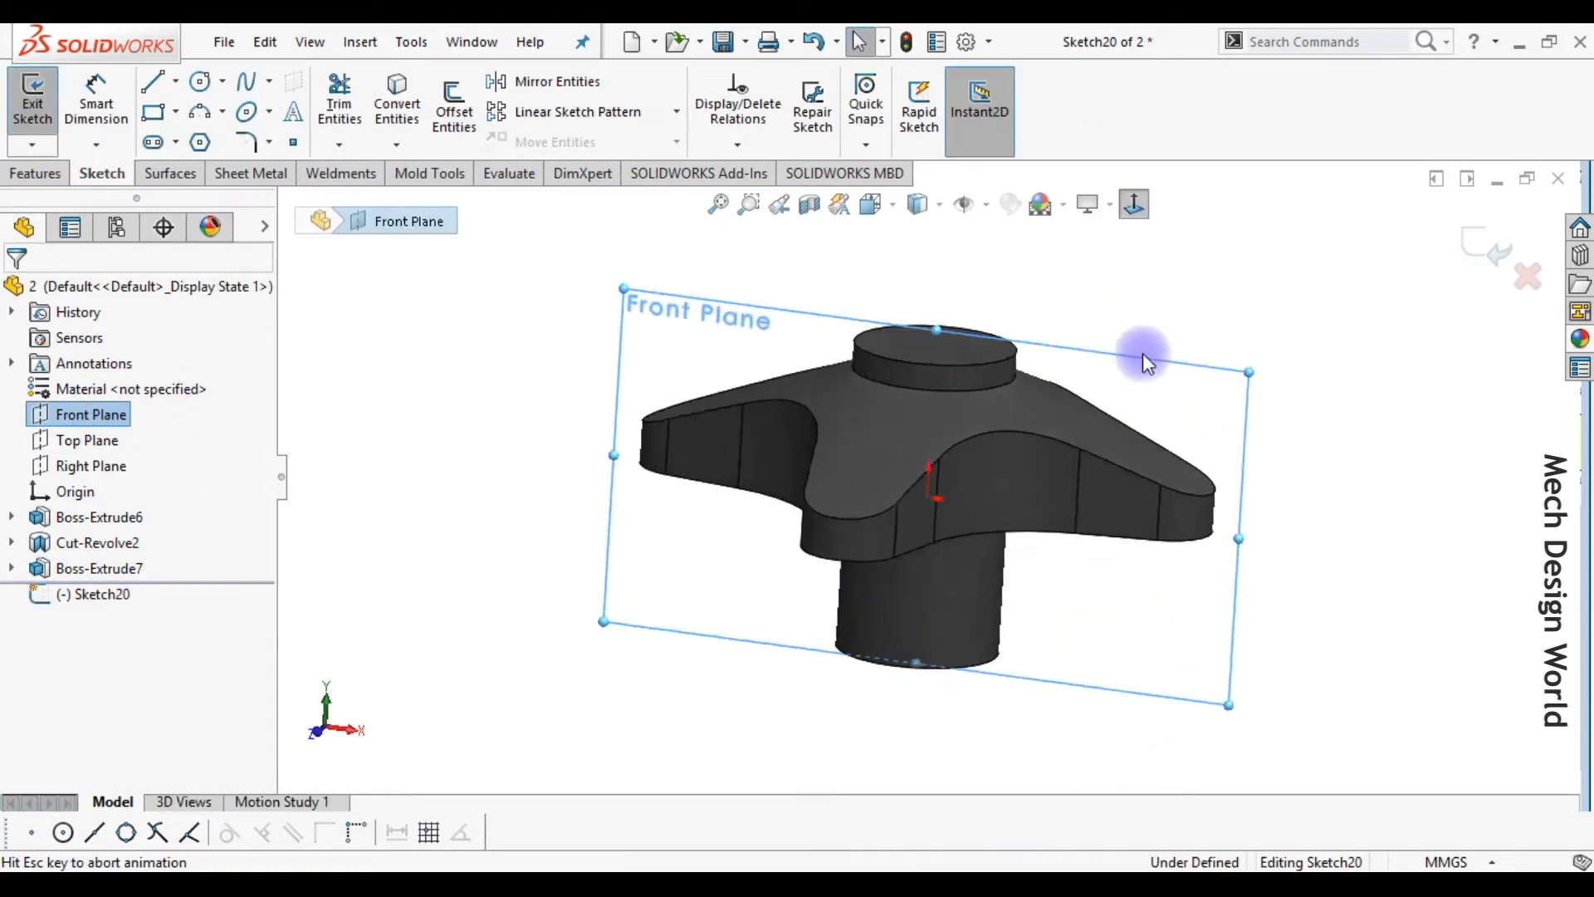
pyautogui.scroll(3, 1134, 571)
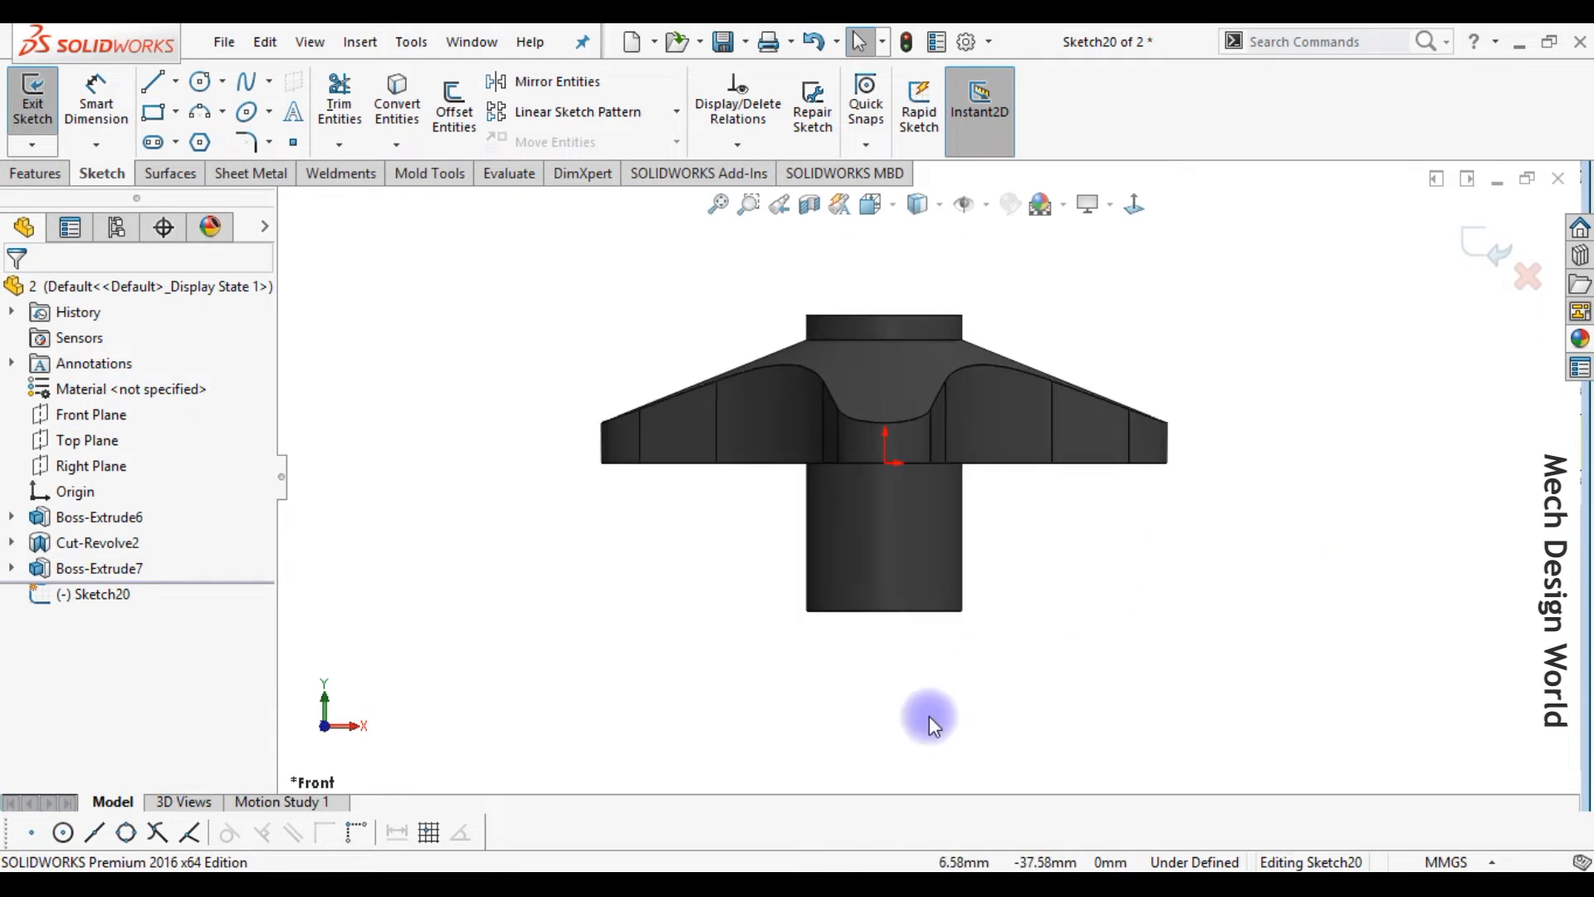
pyautogui.keyDown('ctrl'); pyautogui.moveTo(930, 718); pyautogui.dragTo(961, 575, button='middle'); pyautogui.keyUp('ctrl')
pyautogui.click(202, 81)
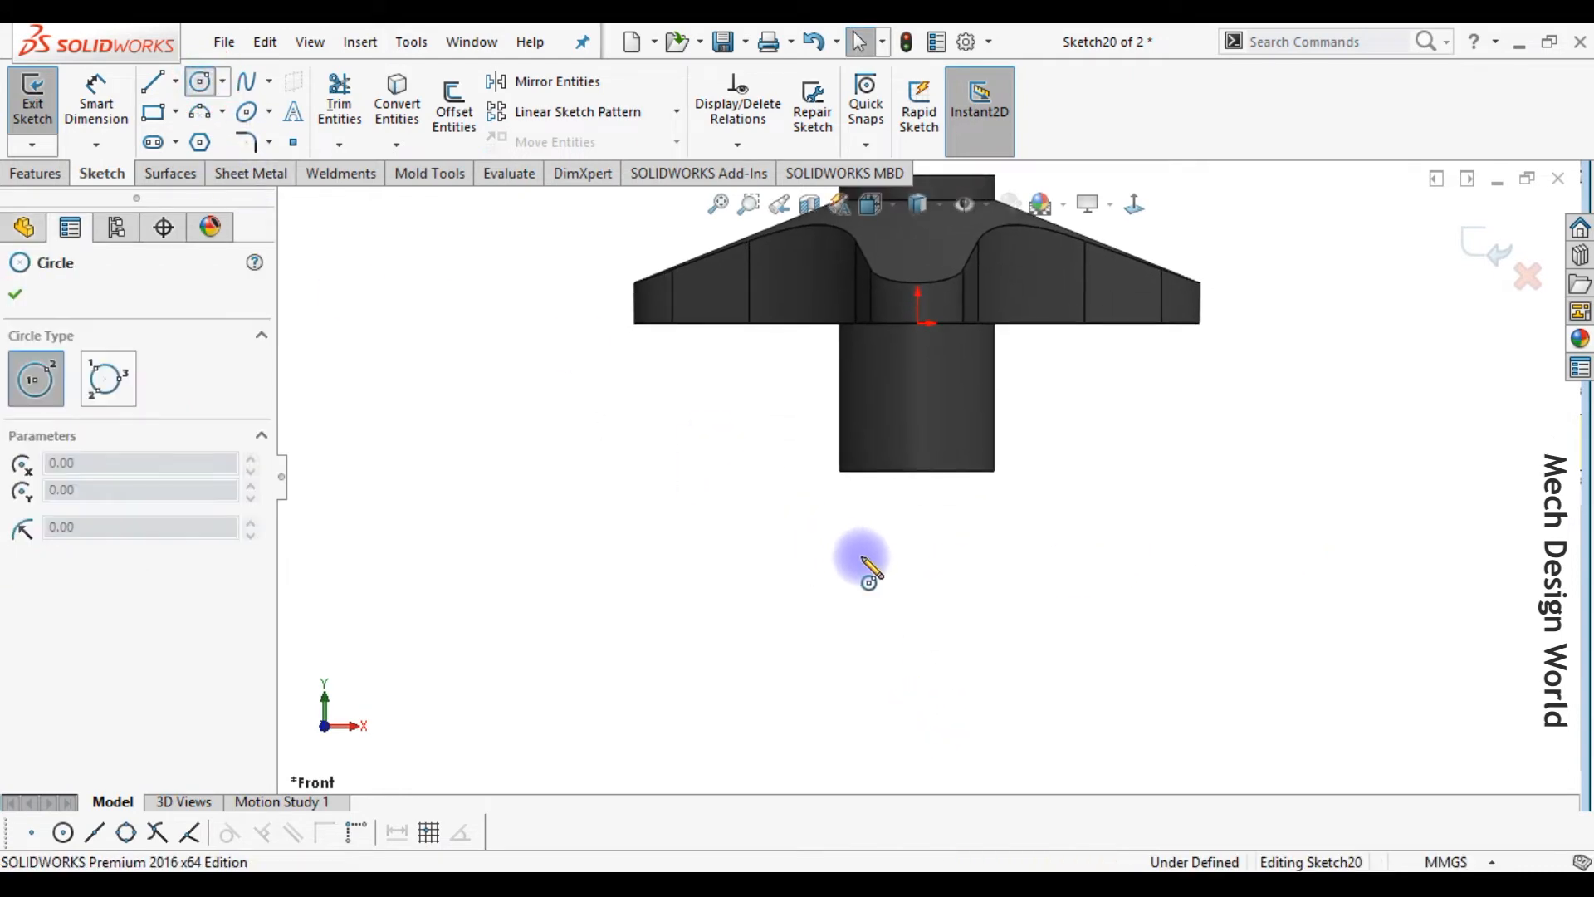
pyautogui.click(882, 566)
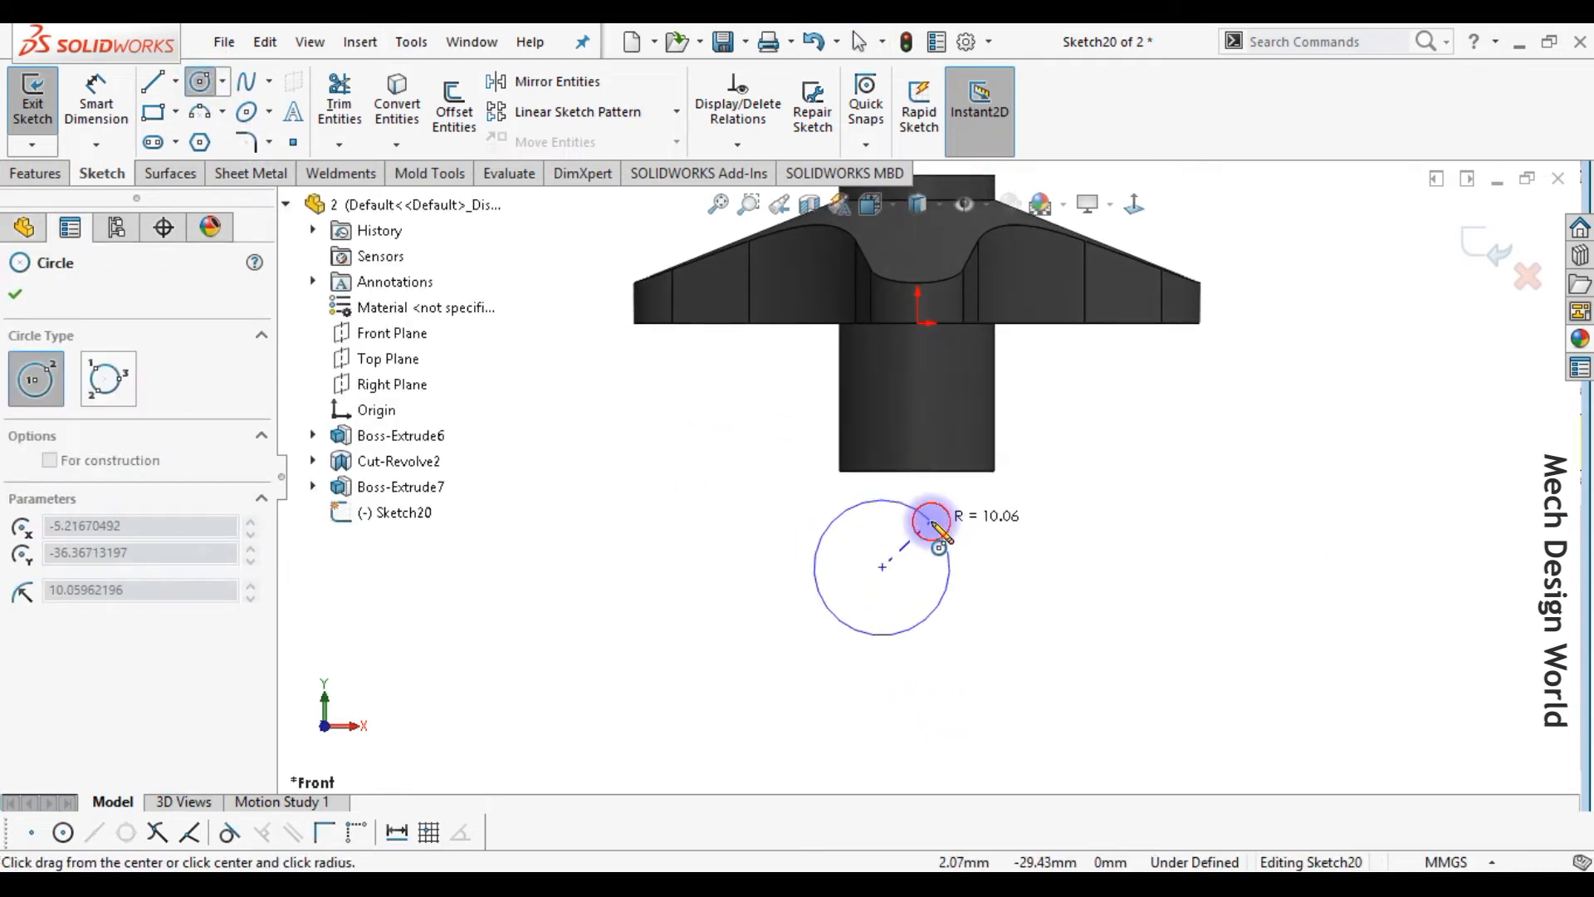
pyautogui.click(931, 523)
pyautogui.click(882, 566)
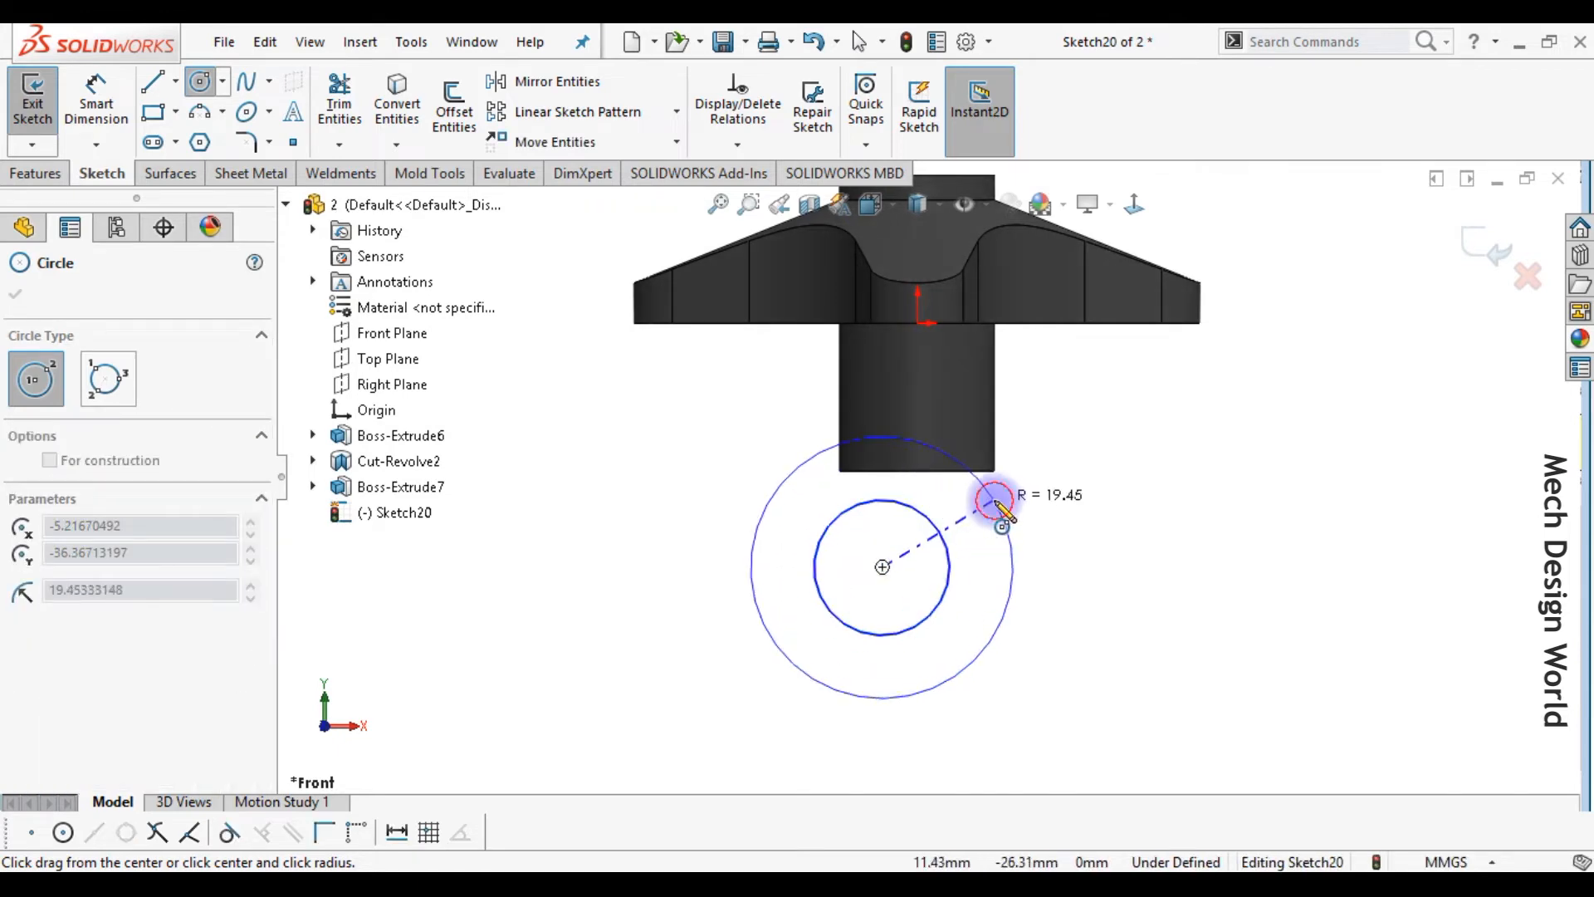
pyautogui.click(1002, 507)
pyautogui.press('Escape')
# - Align the circles' common center with the origin using a Vertical relation
pyautogui.click(881, 566)
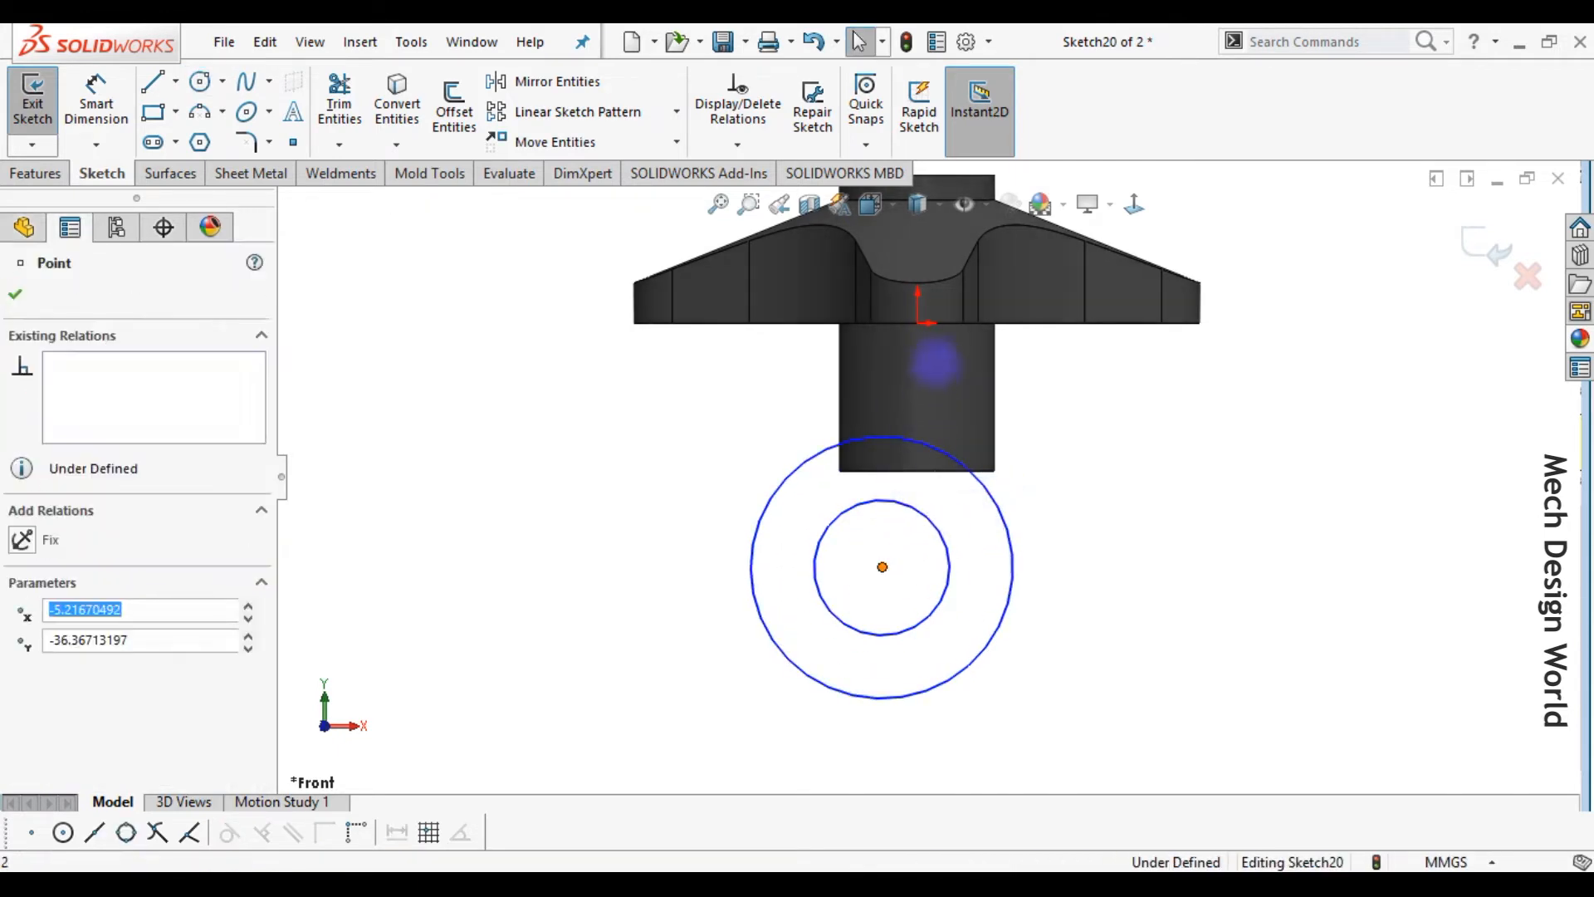
pyautogui.keyDown('ctrl'); pyautogui.click(918, 324); pyautogui.keyUp('ctrl')
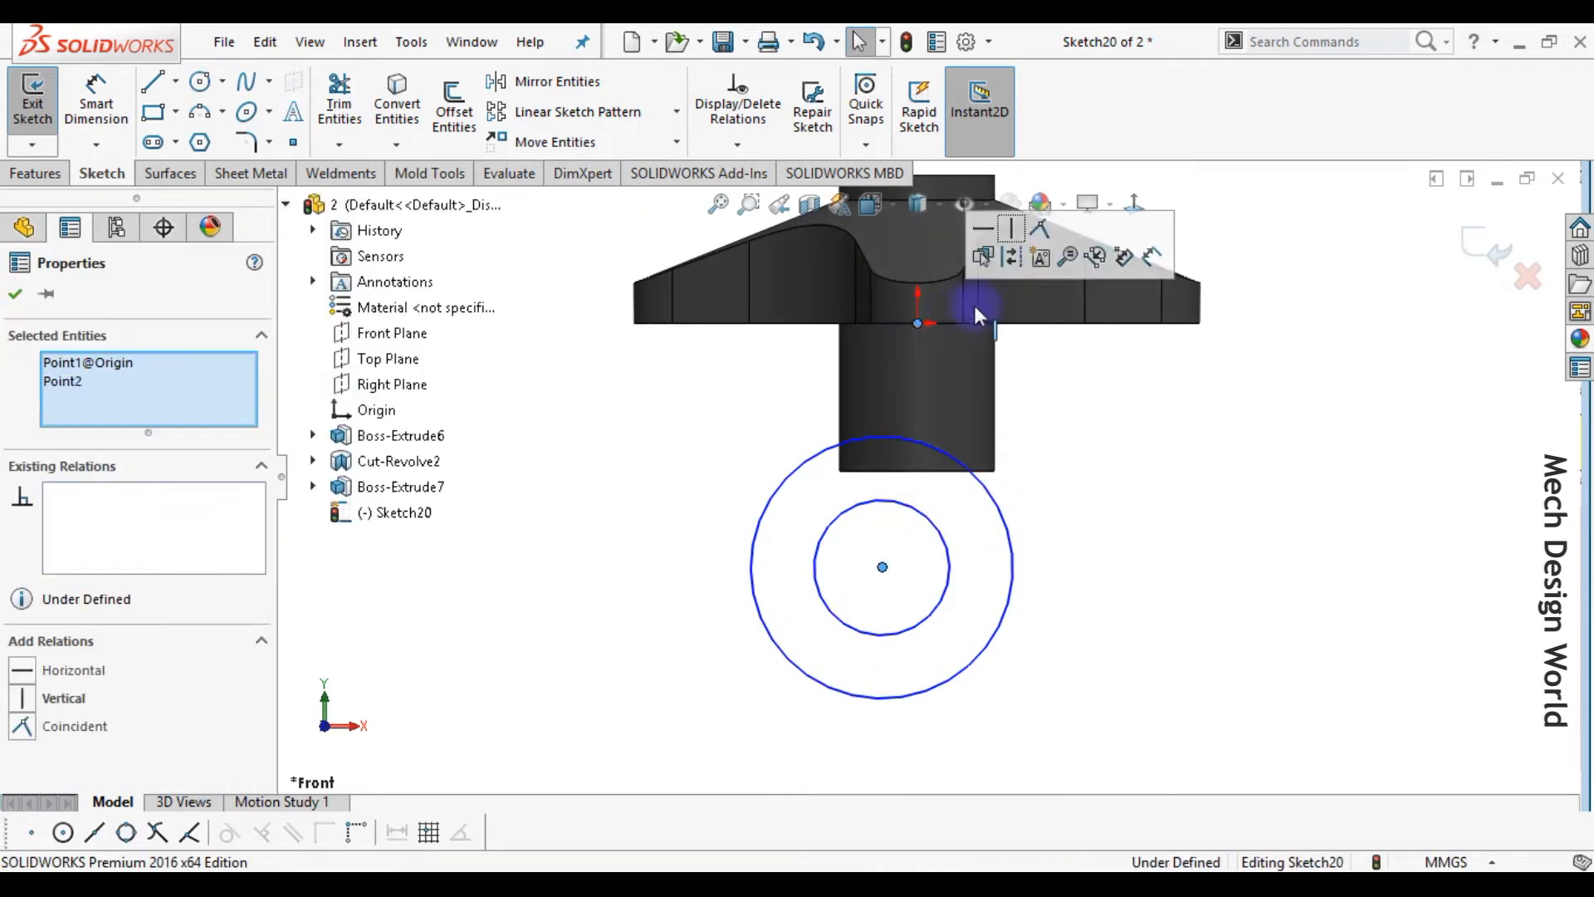
pyautogui.click(1012, 228)
pyautogui.click(1138, 462)
# - Dimension the outer circle's diameter at 42 mm and the inner circle's at 18 mm
pyautogui.moveTo(1131, 539); pyautogui.dragTo(1127, 490, button='right')
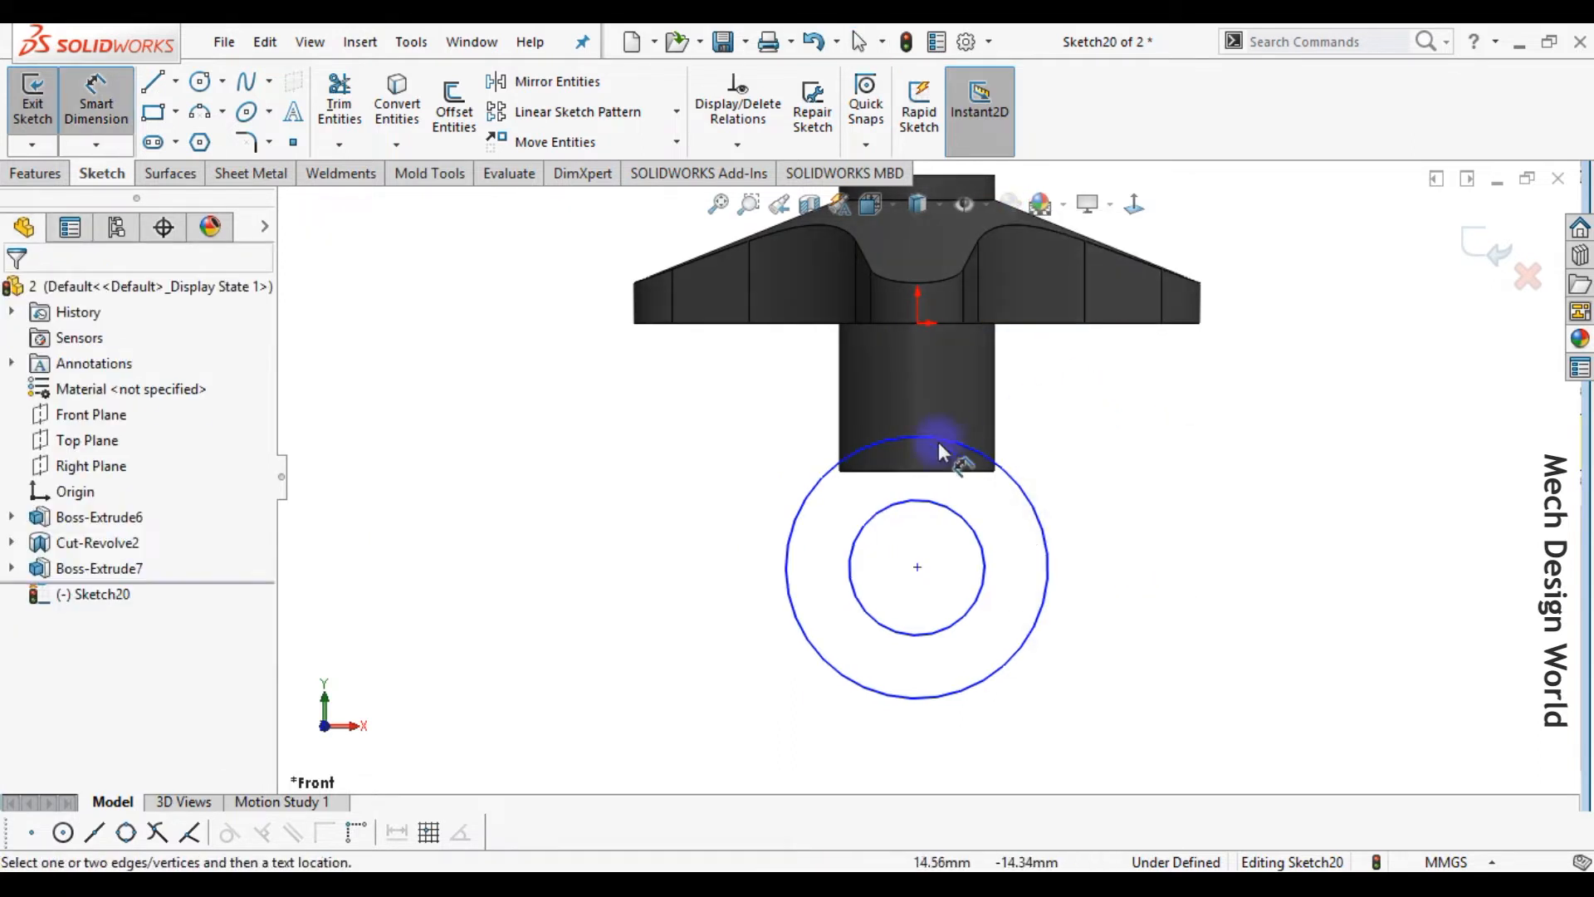
pyautogui.click(808, 488)
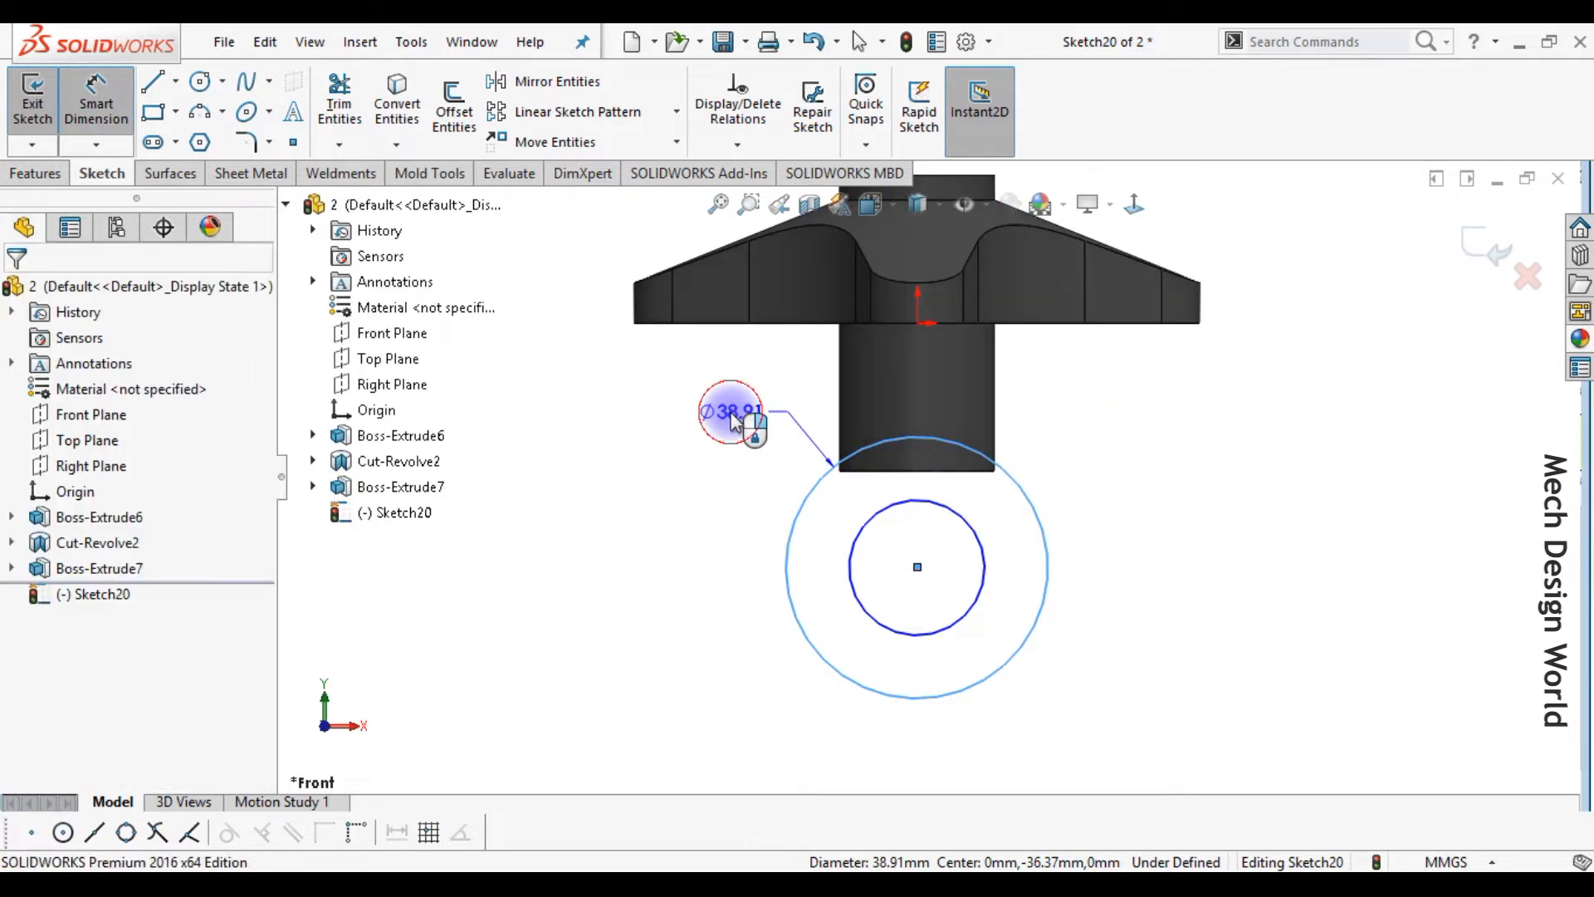
pyautogui.click(731, 420)
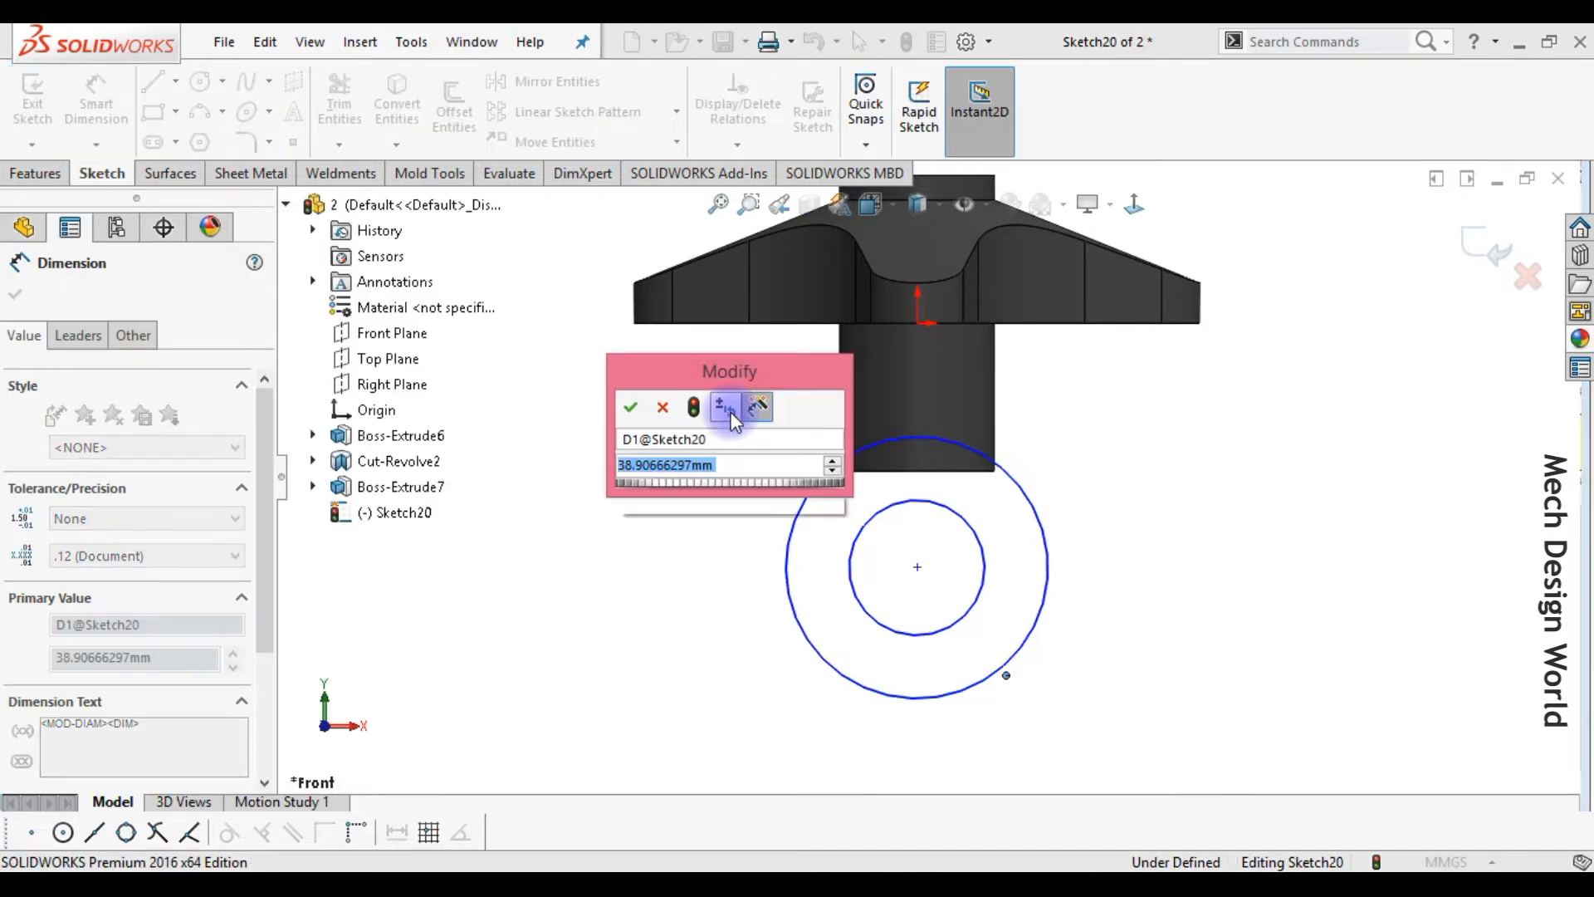
pyautogui.write('40')
pyautogui.press('Return')
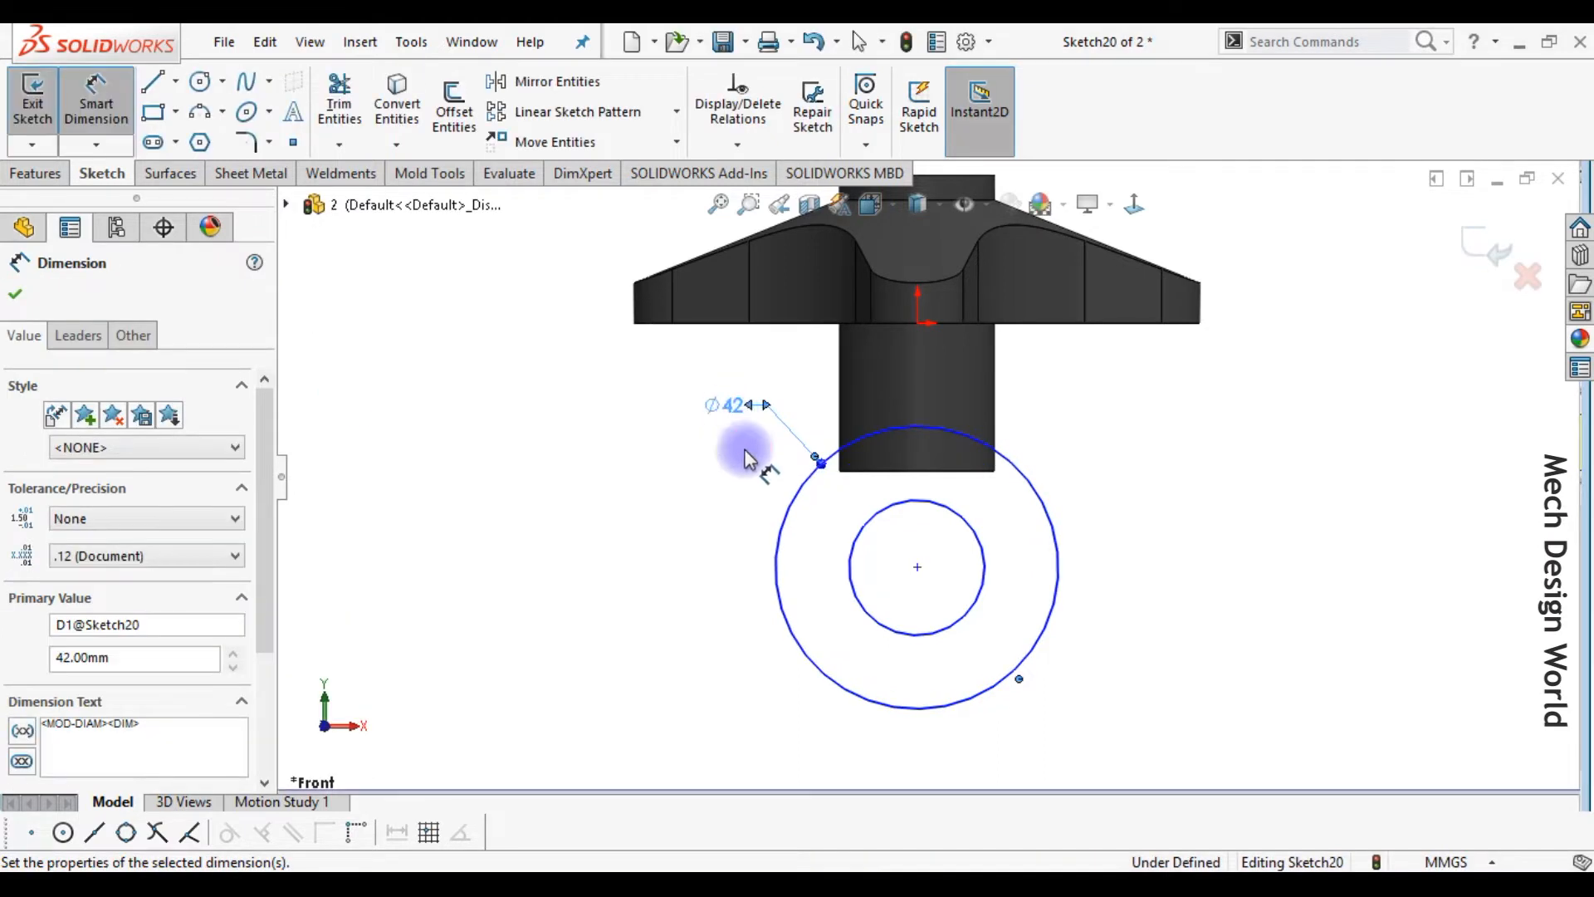
pyautogui.click(980, 599)
pyautogui.click(1110, 714)
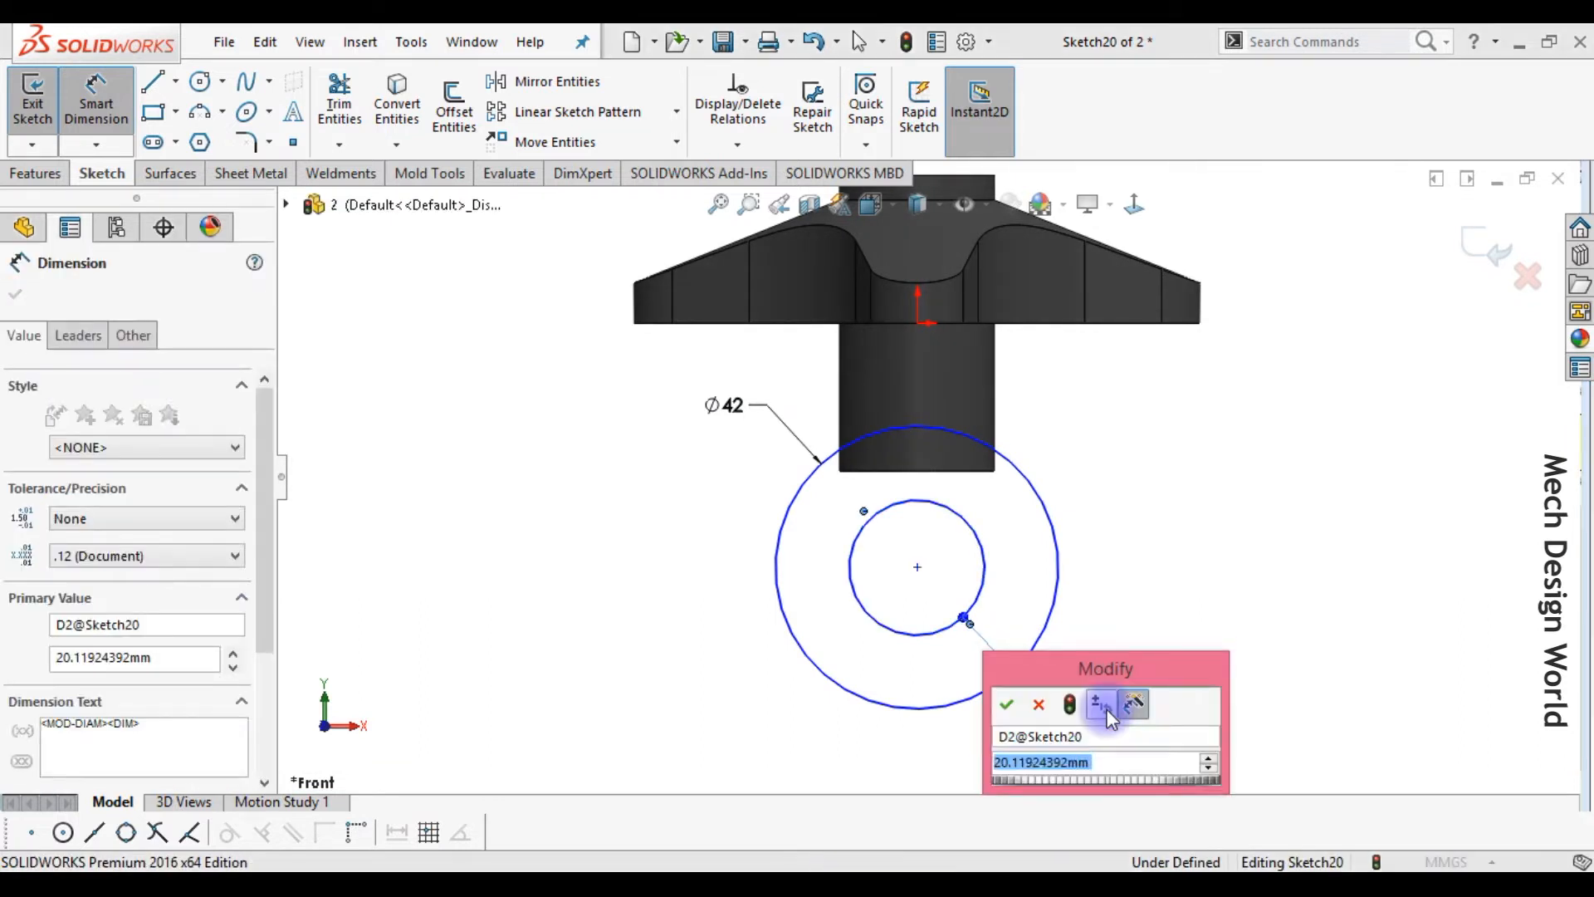
pyautogui.write('16')
pyautogui.press('Return')
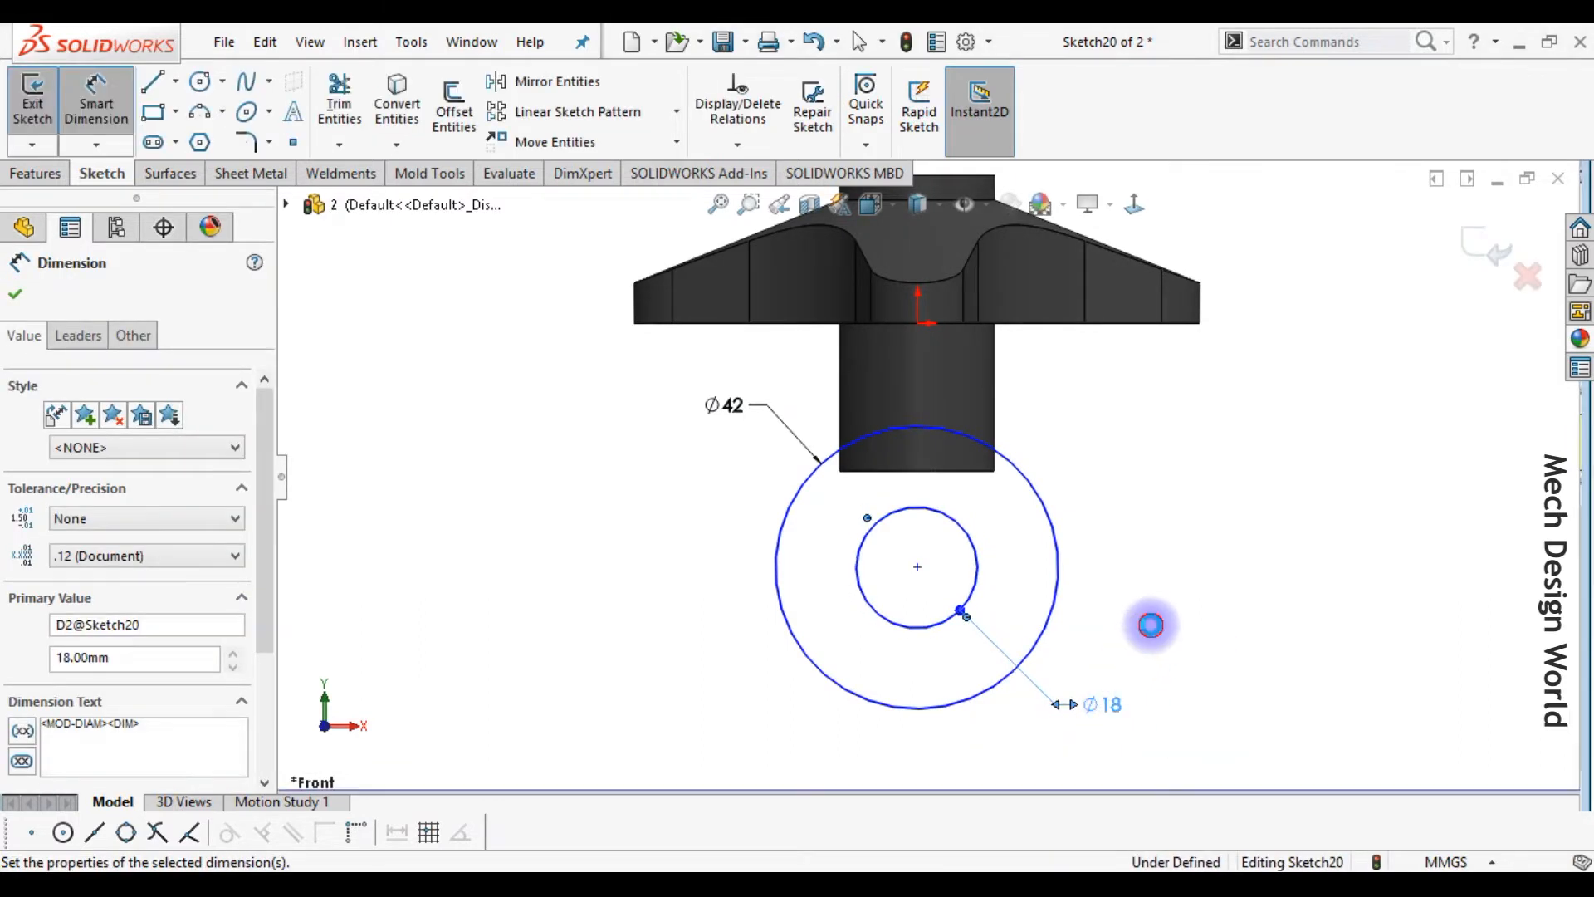
pyautogui.click(1151, 626)
# - Sketch the left leg: a vertical line about 37 mm down from the inner circle's left quadrant, a short horizontal line, and a slanted line up to the outer circle
pyautogui.click(151, 82)
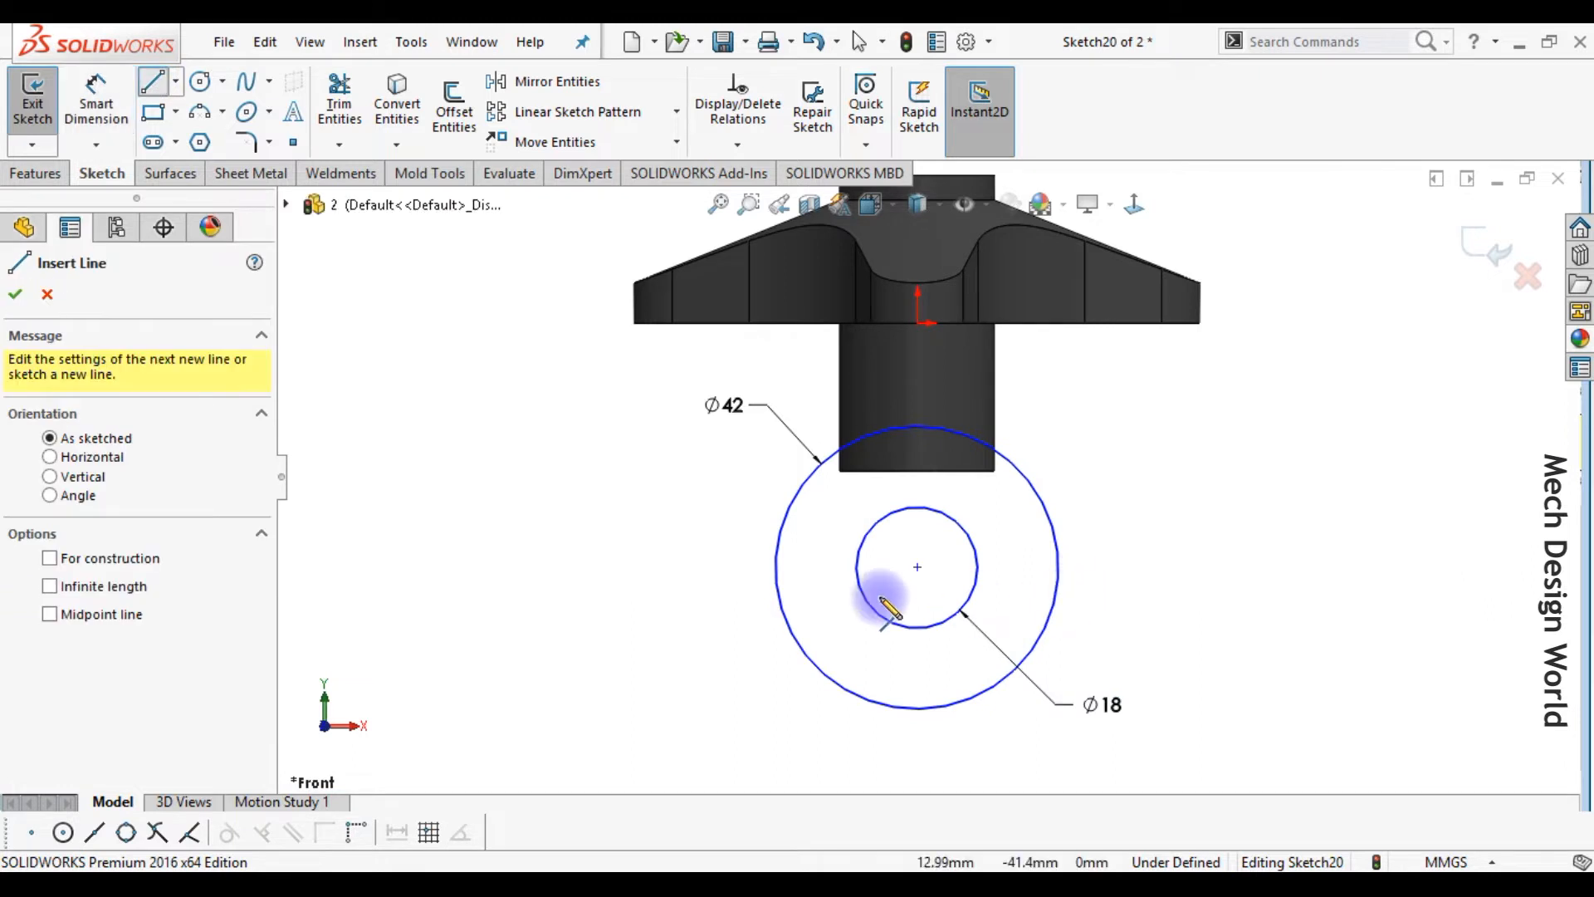
pyautogui.click(858, 570)
pyautogui.scroll(1, 862, 599)
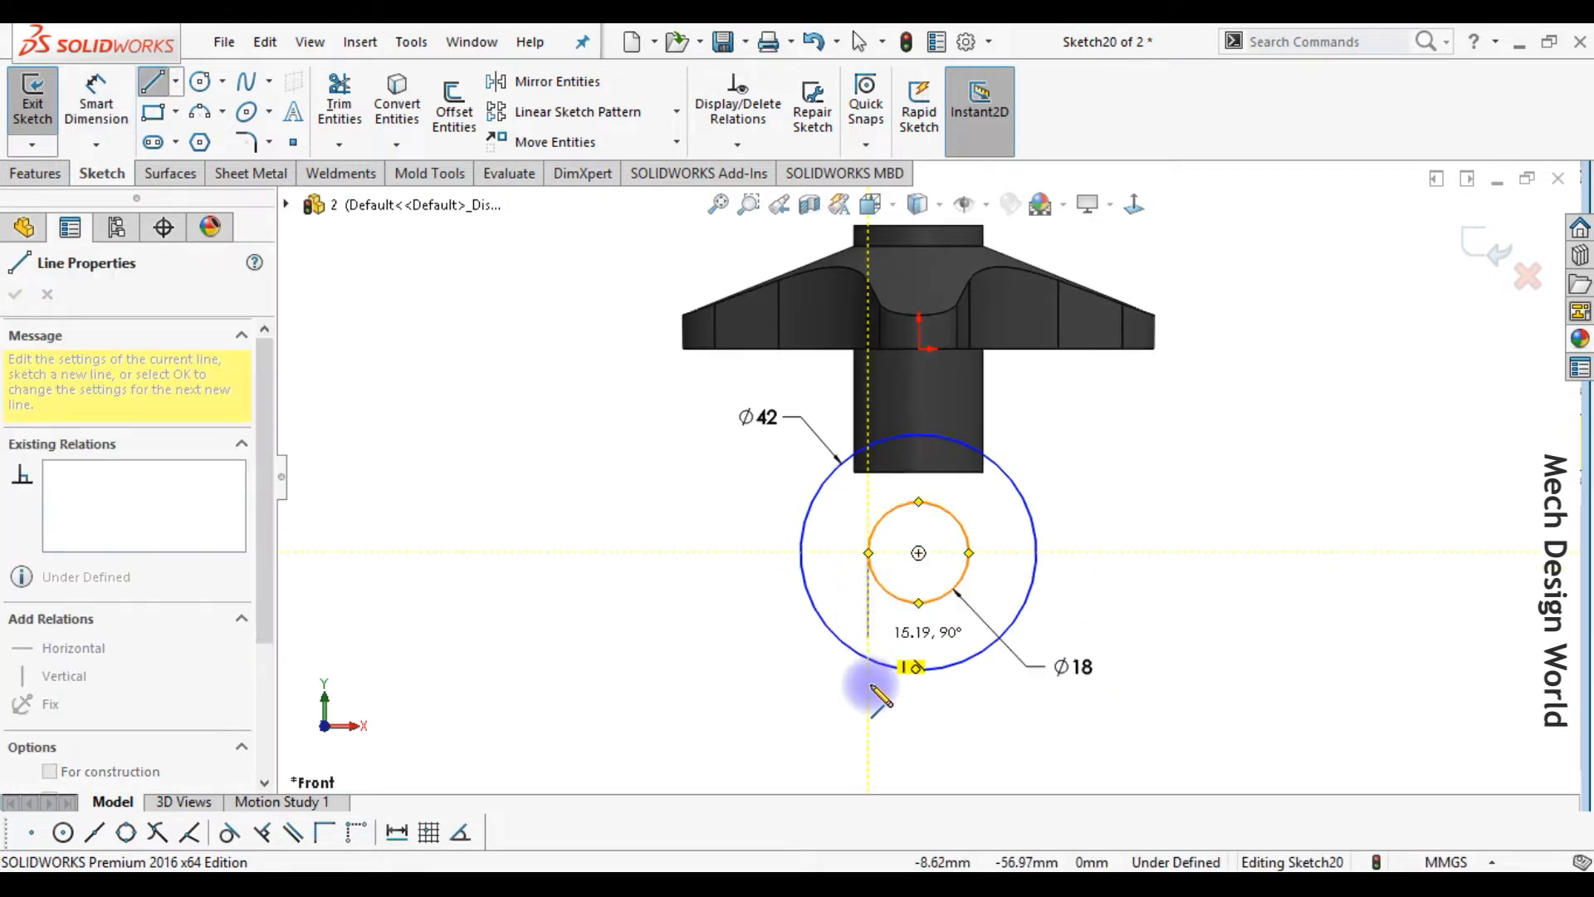
pyautogui.click(862, 762)
pyautogui.click(841, 760)
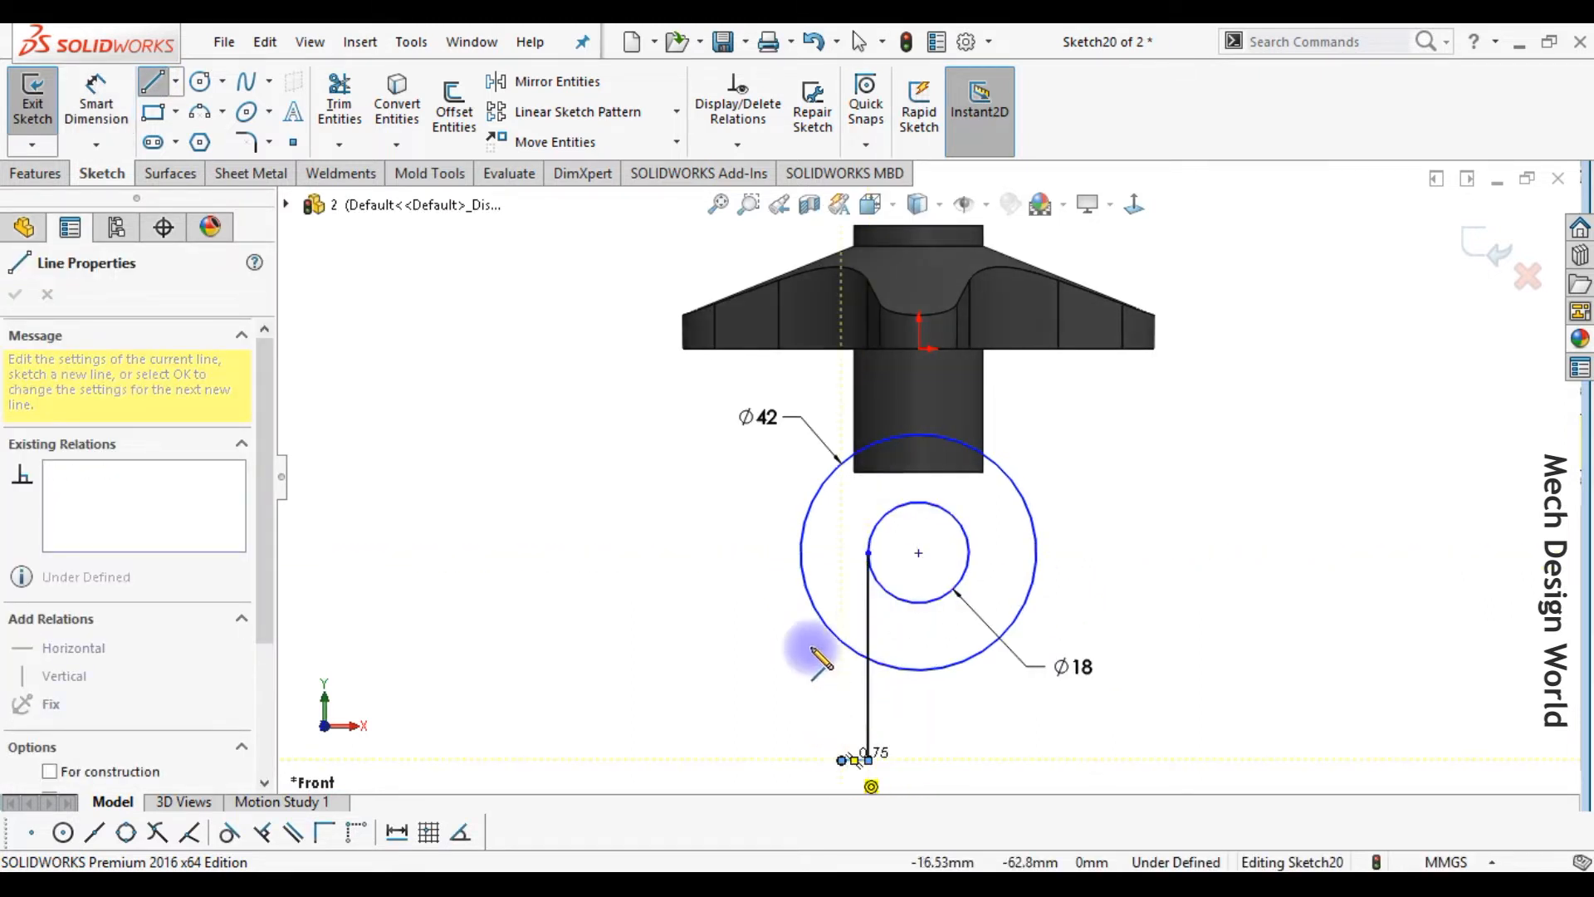
pyautogui.click(804, 591)
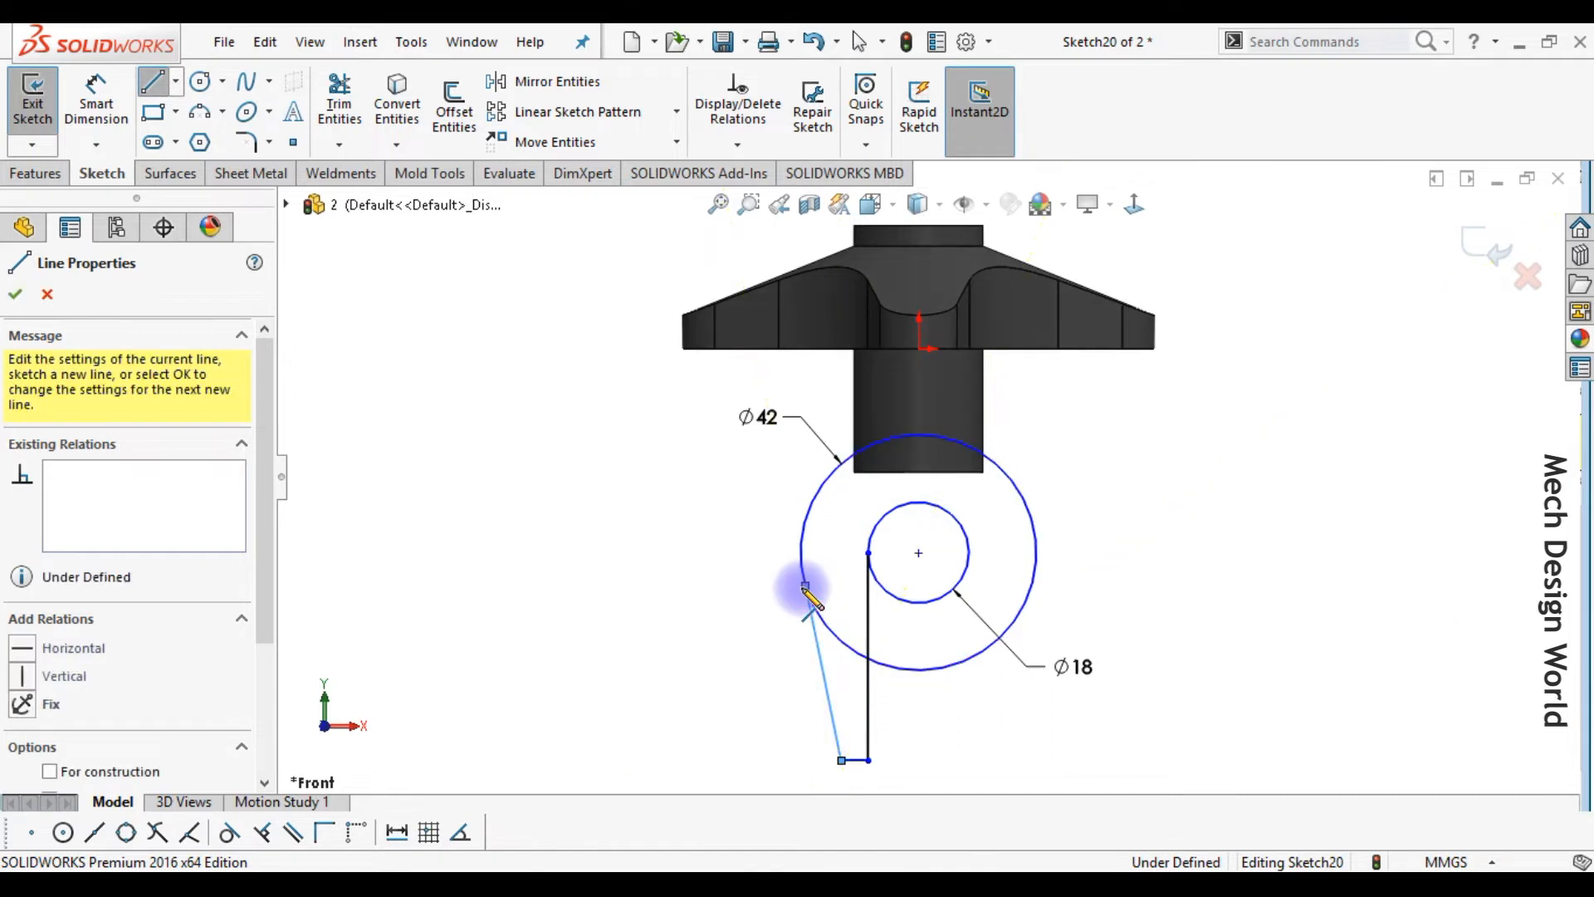
pyautogui.press('Escape')
# - Draw a construction centerline about 41 mm long down from the circles' center and make it vertical
pyautogui.click(175, 81)
pyautogui.click(191, 135)
pyautogui.click(918, 553)
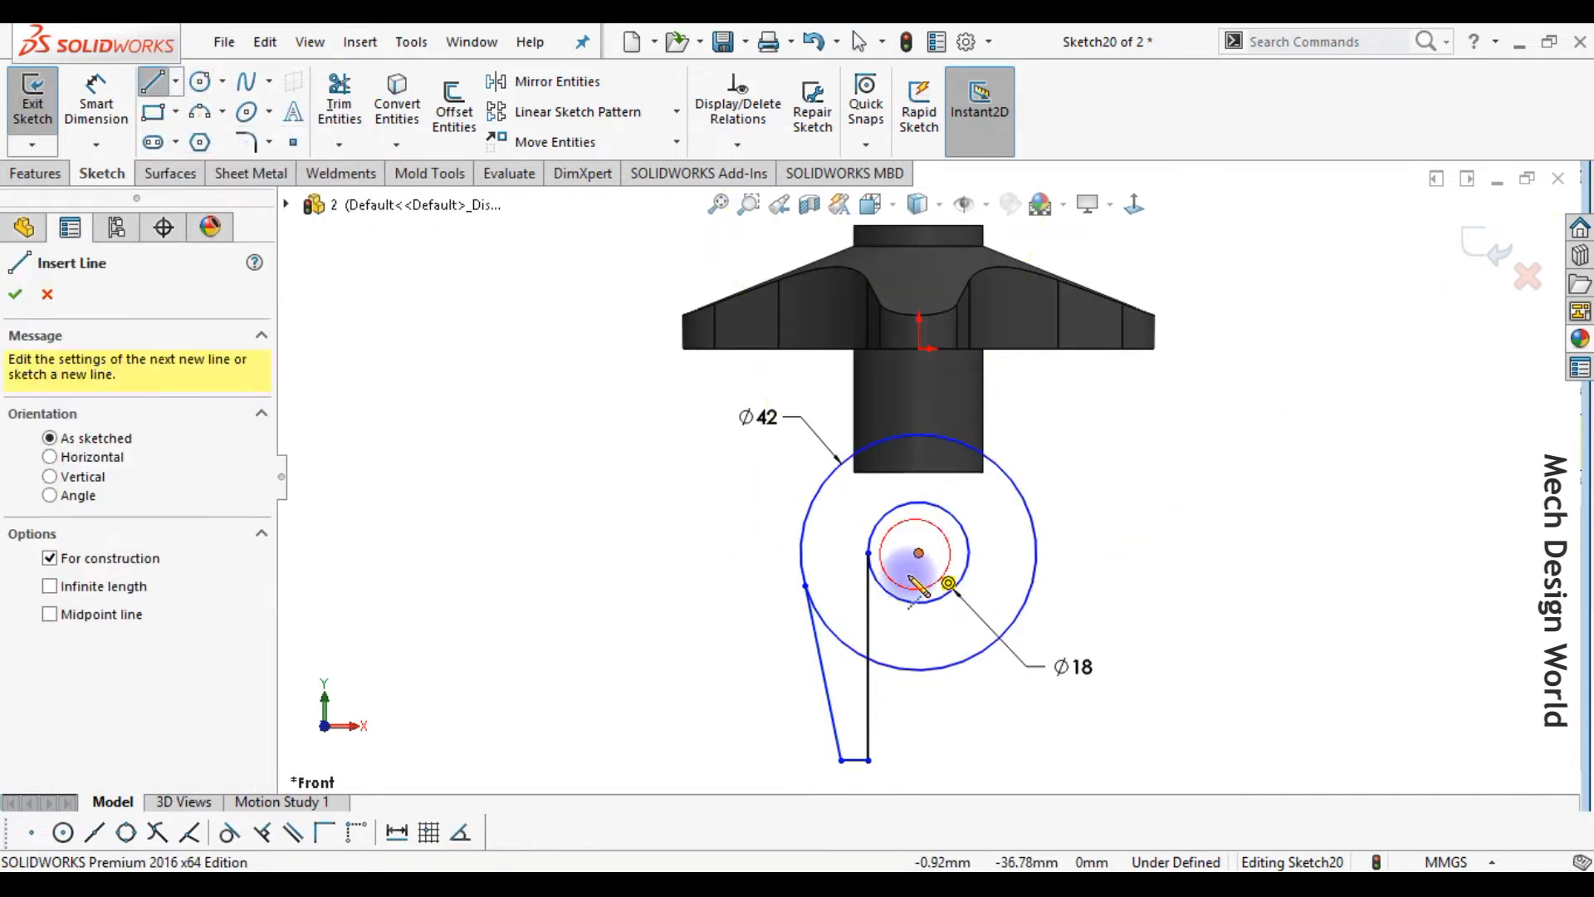
pyautogui.click(906, 763)
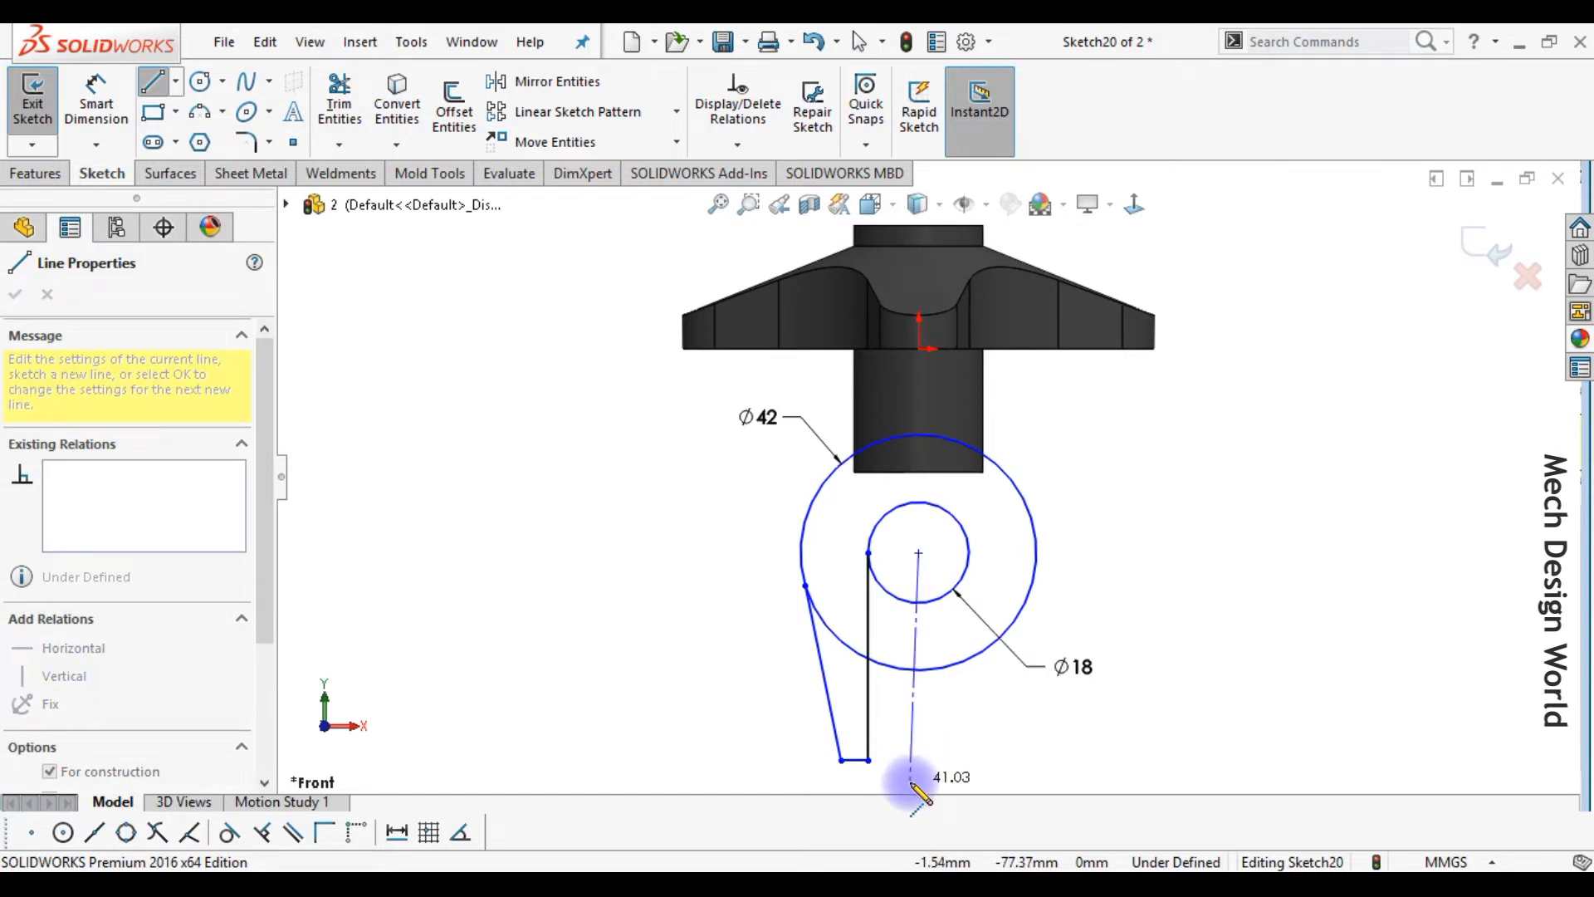
pyautogui.click(910, 782)
pyautogui.press('Escape')
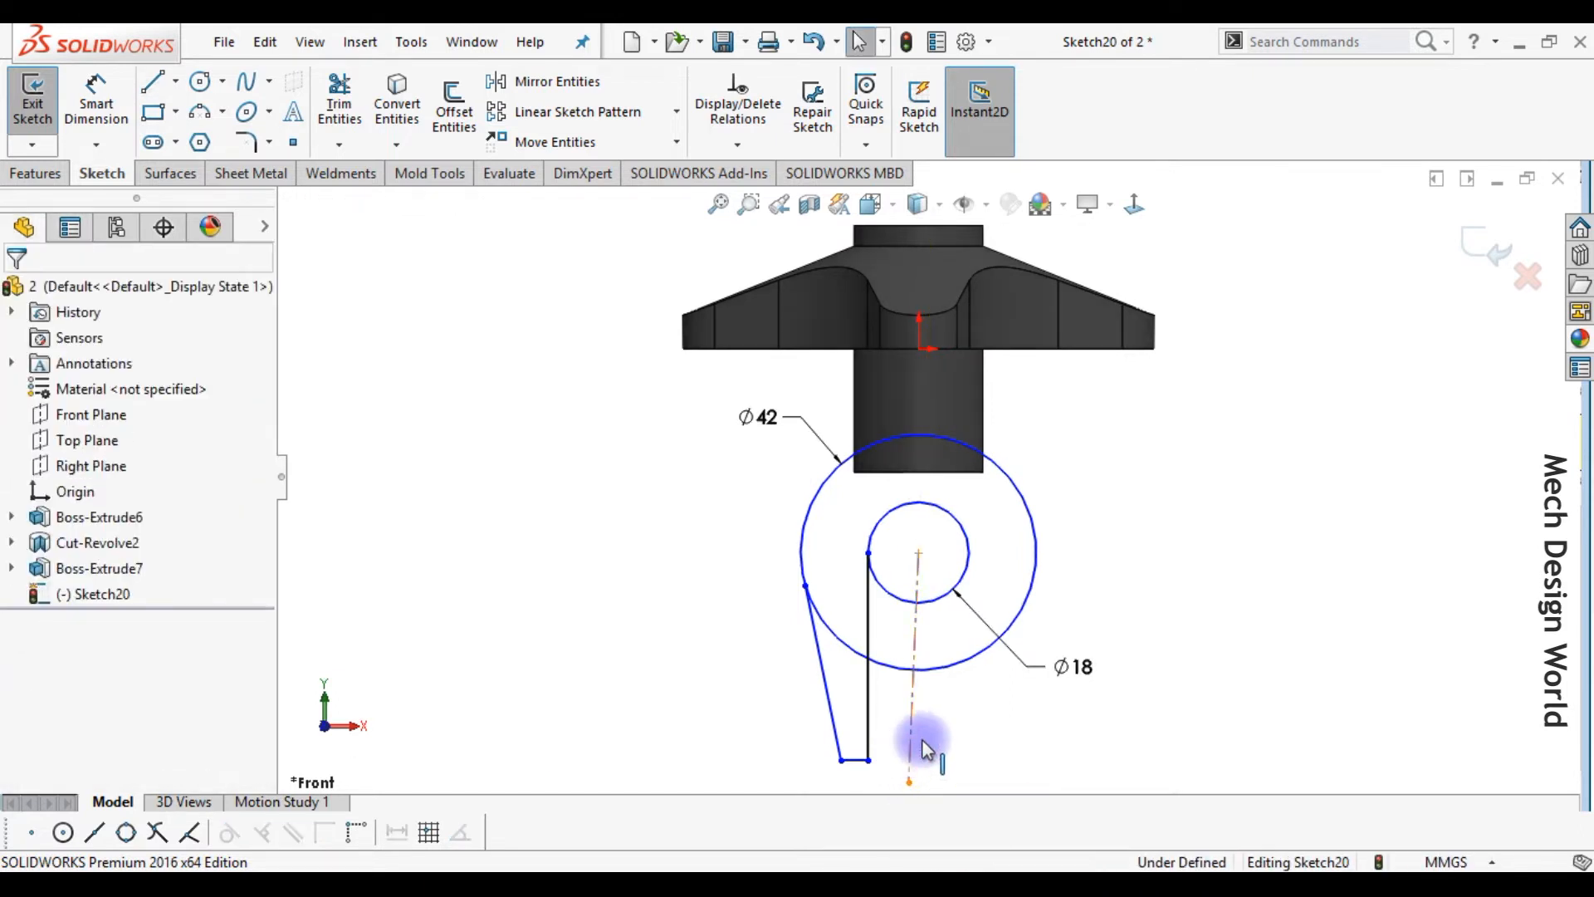
pyautogui.click(913, 737)
pyautogui.click(1005, 655)
pyautogui.click(963, 742)
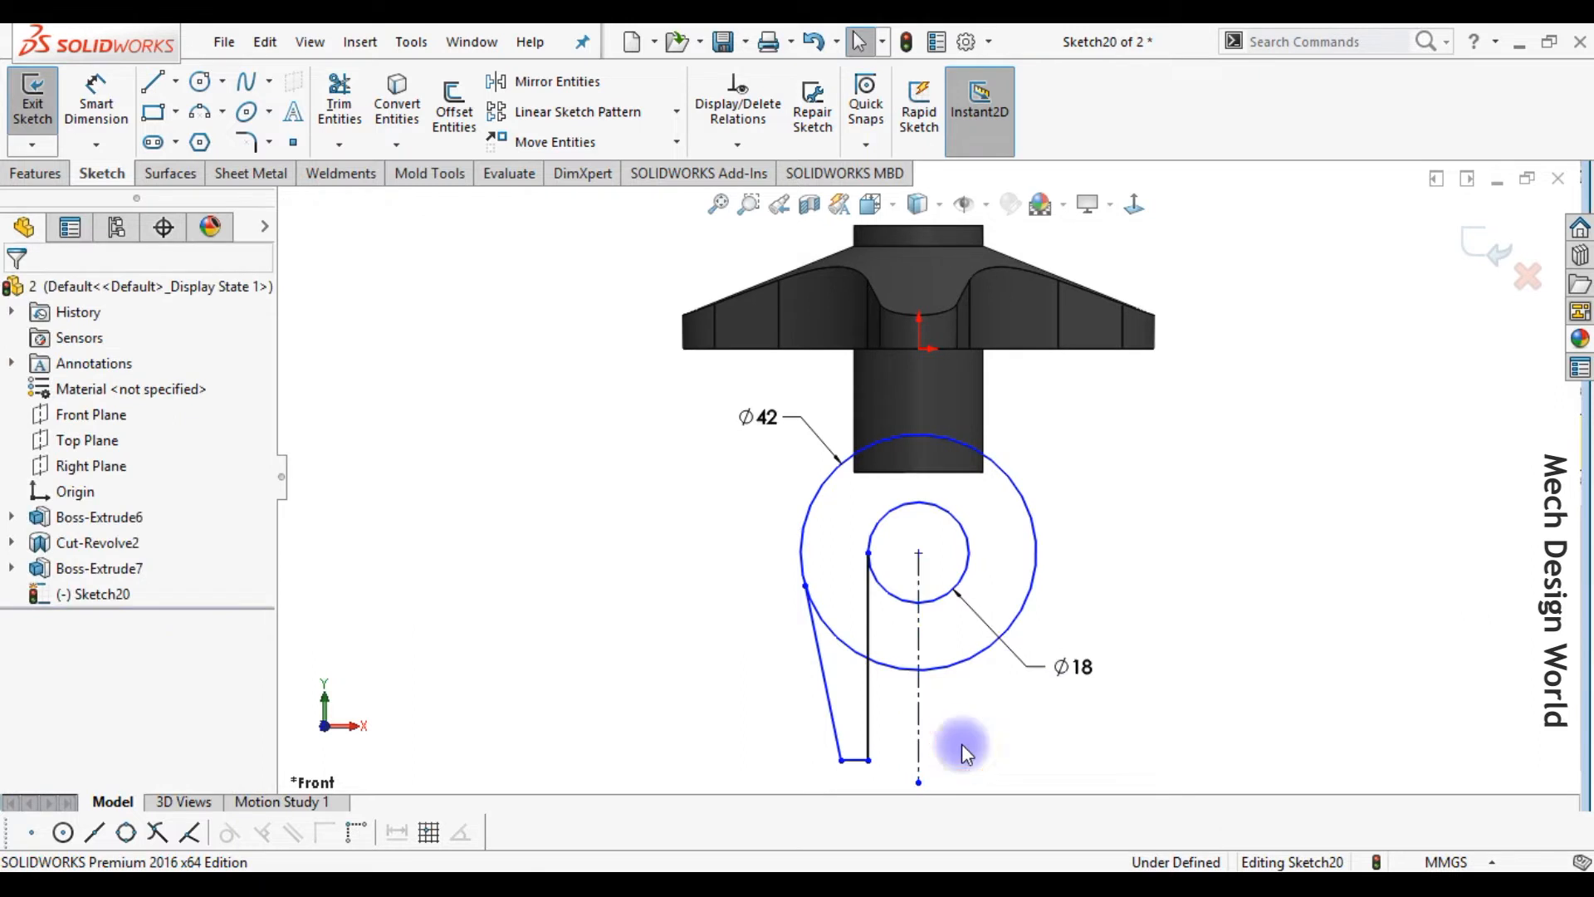
# - Mirror the three left leg lines about the vertical centerline, keeping the originals
pyautogui.moveTo(742, 534); pyautogui.dragTo(889, 781)
pyautogui.click(195, 604)
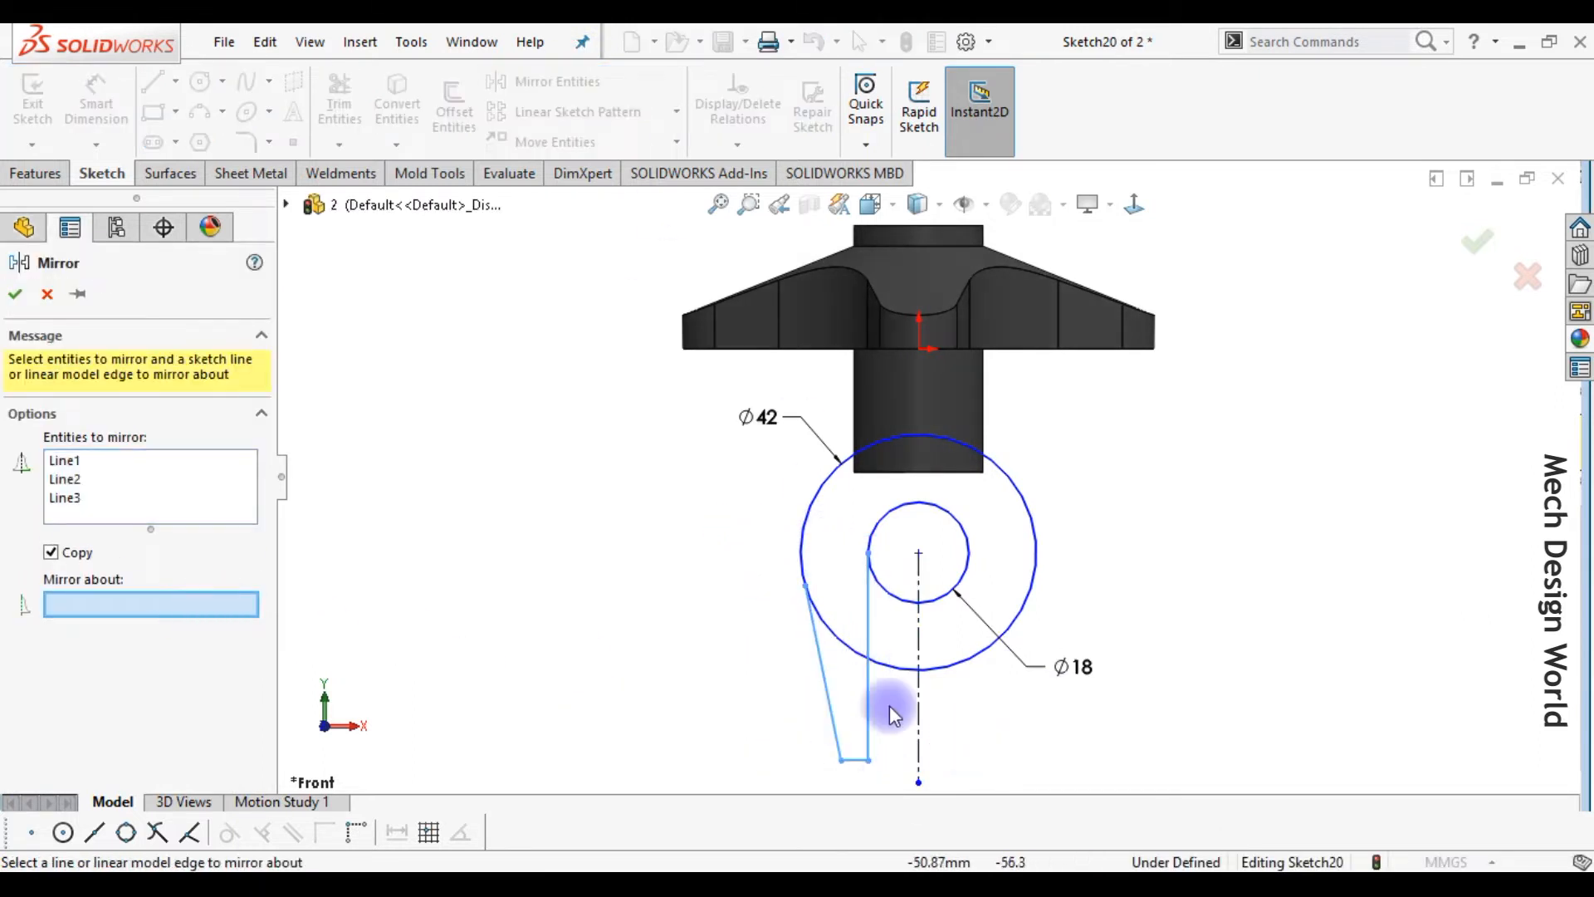
pyautogui.click(913, 719)
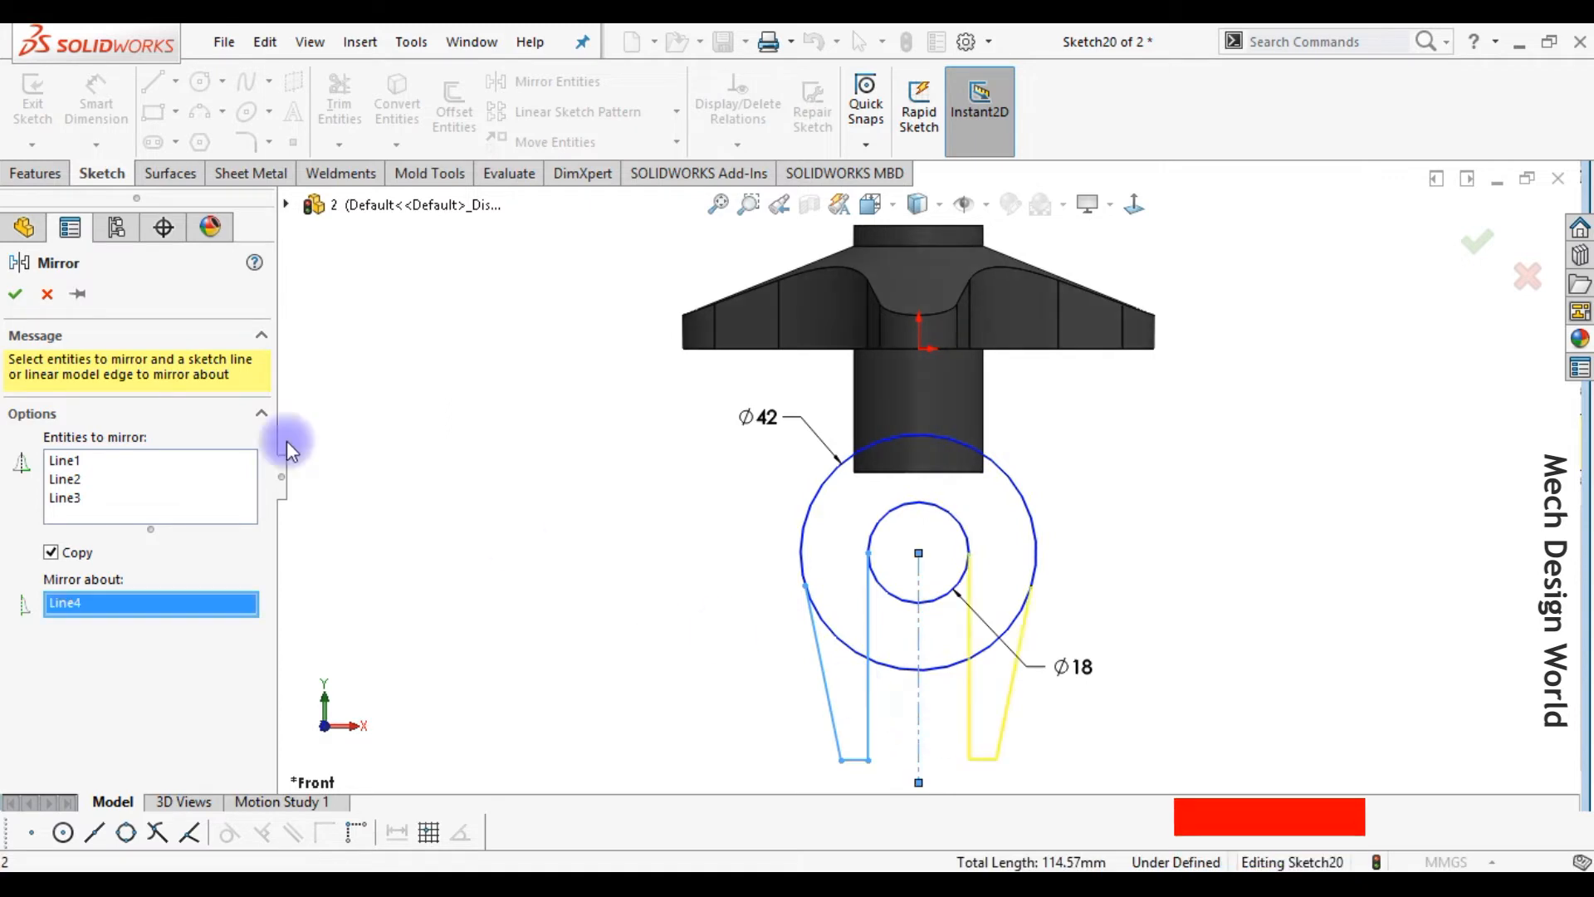
pyautogui.click(15, 293)
# - Trim away the lower arcs of both circles between the legs, leaving an open fork profile with both inner leg lines at full length
pyautogui.moveTo(1122, 672); pyautogui.dragTo(1053, 752, button='right')
pyautogui.moveTo(839, 630)
pyautogui.mouseDown()
pyautogui.moveTo(860, 666)
pyautogui.moveTo(1019, 651)
pyautogui.moveTo(1004, 631)
pyautogui.moveTo(872, 614)
pyautogui.mouseUp()
pyautogui.click(872, 625)
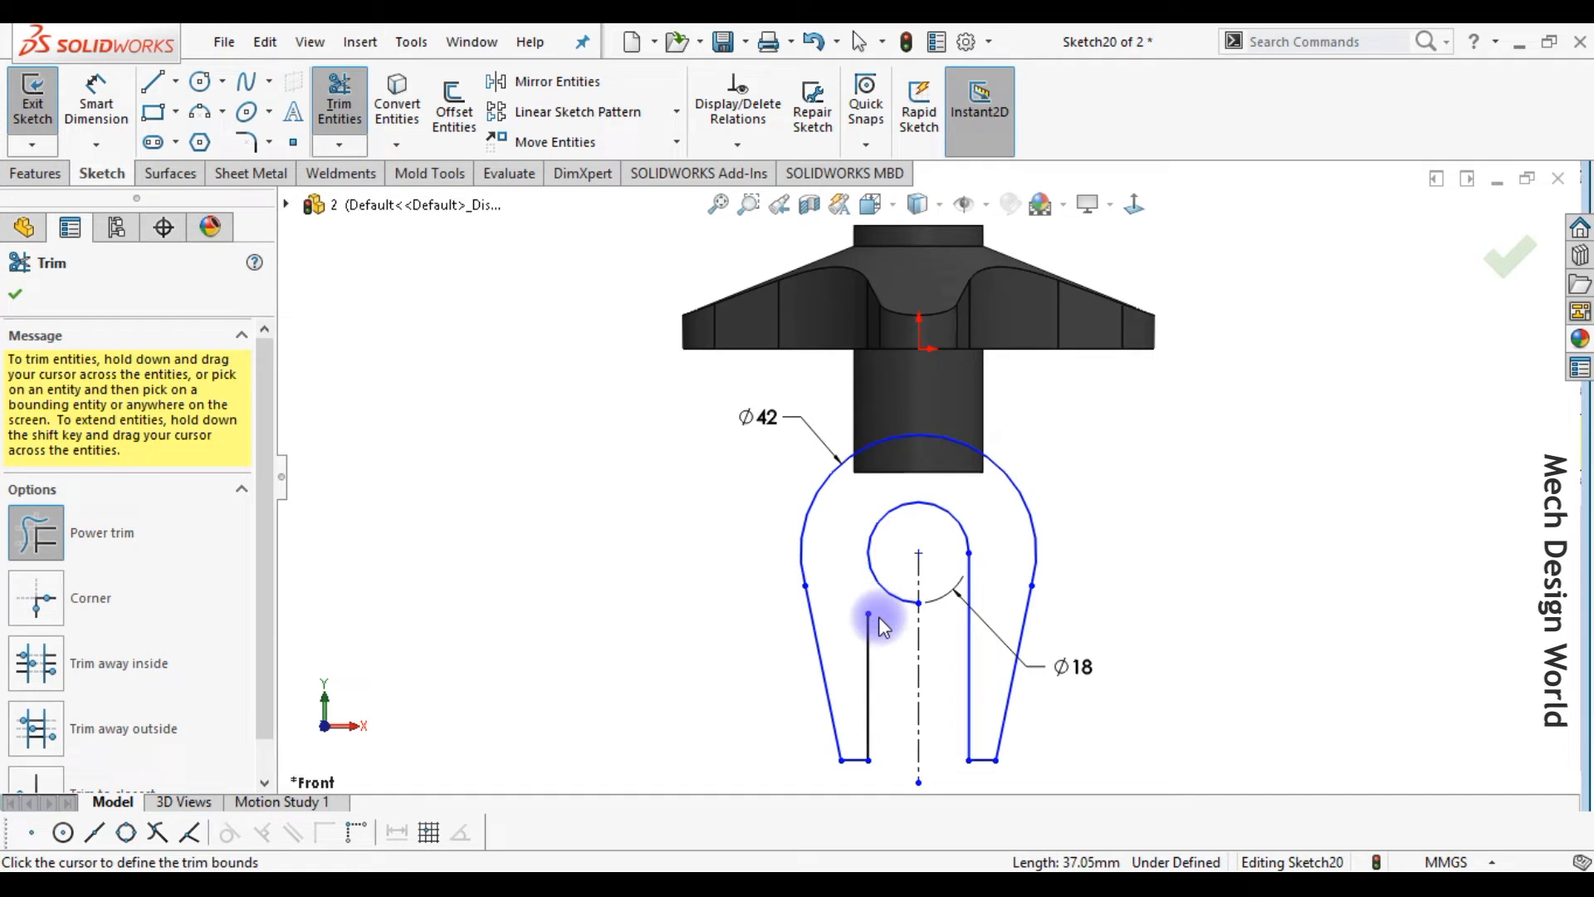
pyautogui.press('Escape')
pyautogui.hotkey('ctrl', 'z')
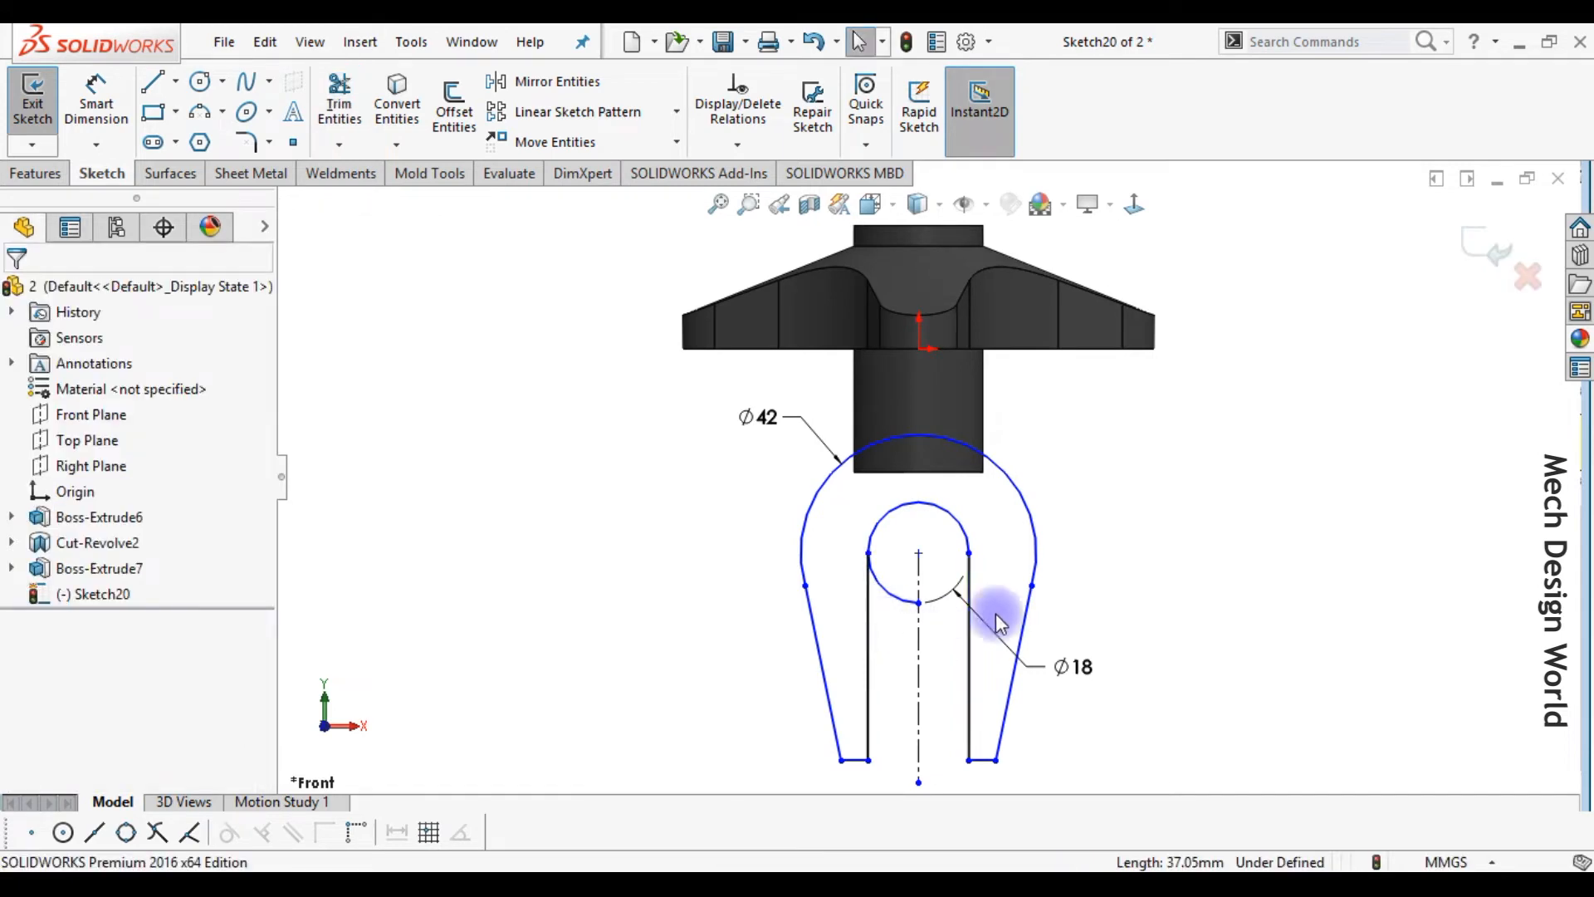
pyautogui.moveTo(1034, 586); pyautogui.dragTo(932, 656, button='right')
pyautogui.moveTo(895, 641); pyautogui.dragTo(901, 584)
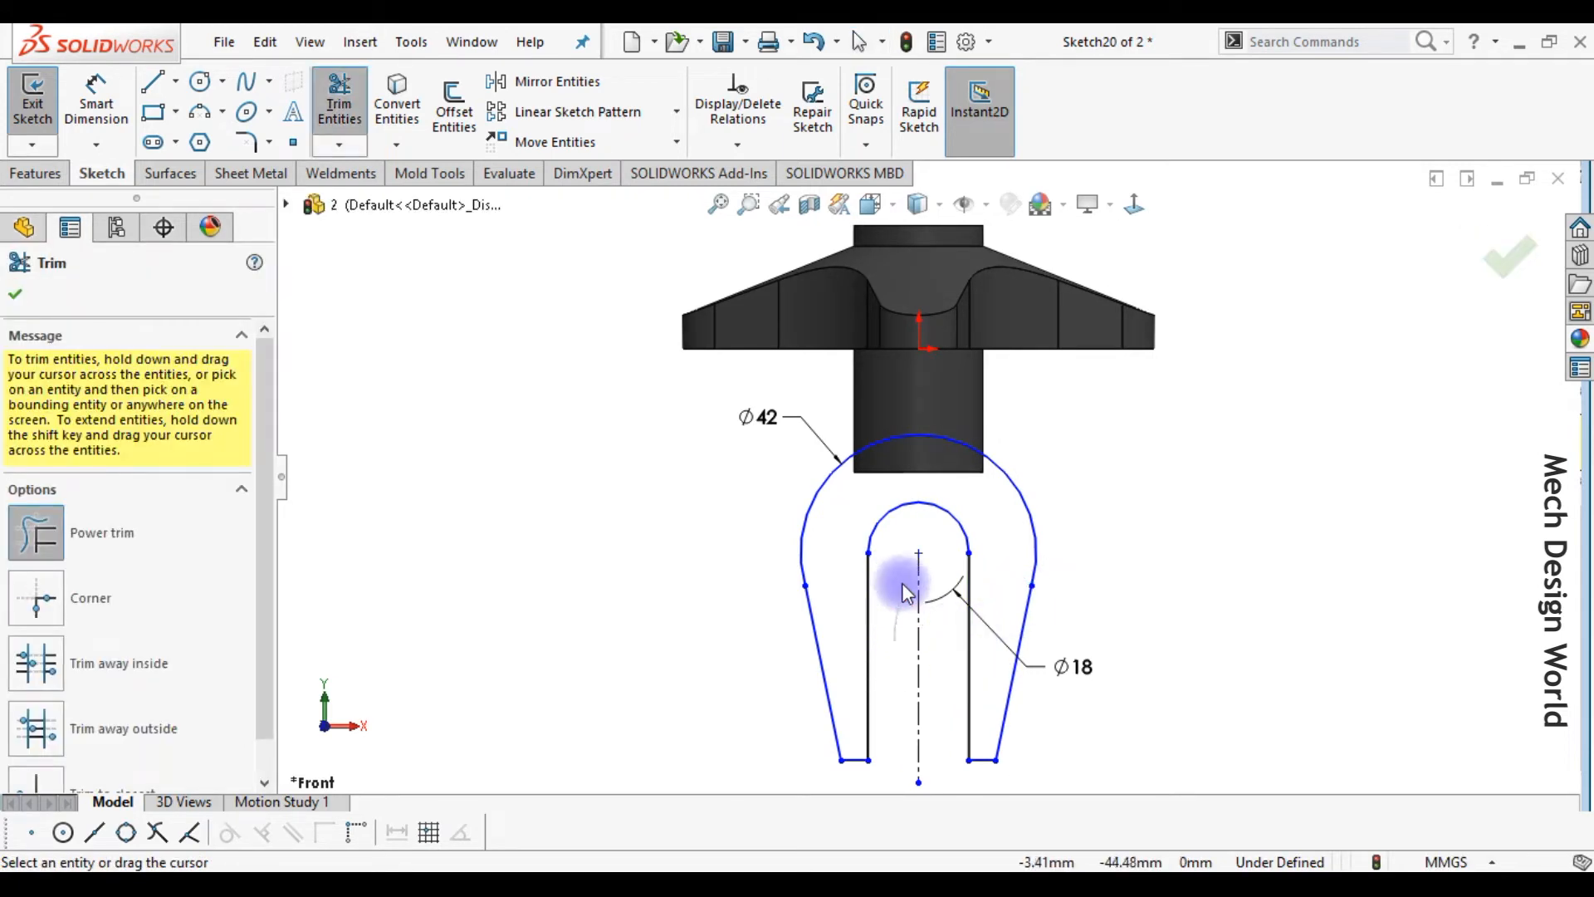
pyautogui.press('Escape')
# - Dimension the angle between the left leg's slanted outer line and its vertical inner line at 7 degrees
pyautogui.moveTo(744, 573); pyautogui.dragTo(797, 586, button='right')
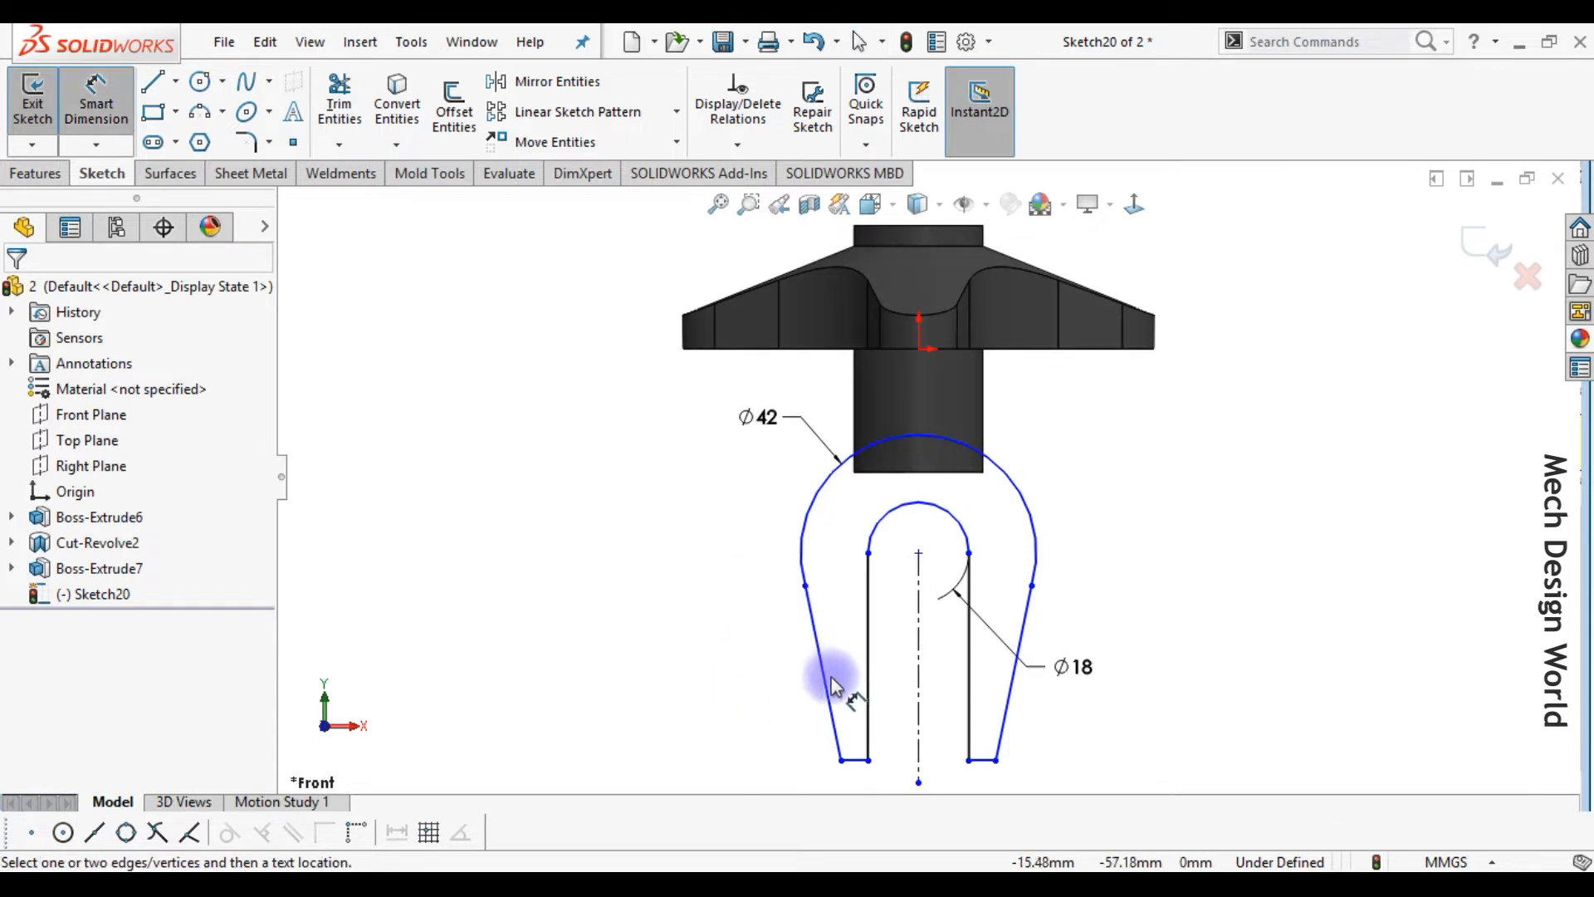
pyautogui.click(834, 688)
pyautogui.click(869, 651)
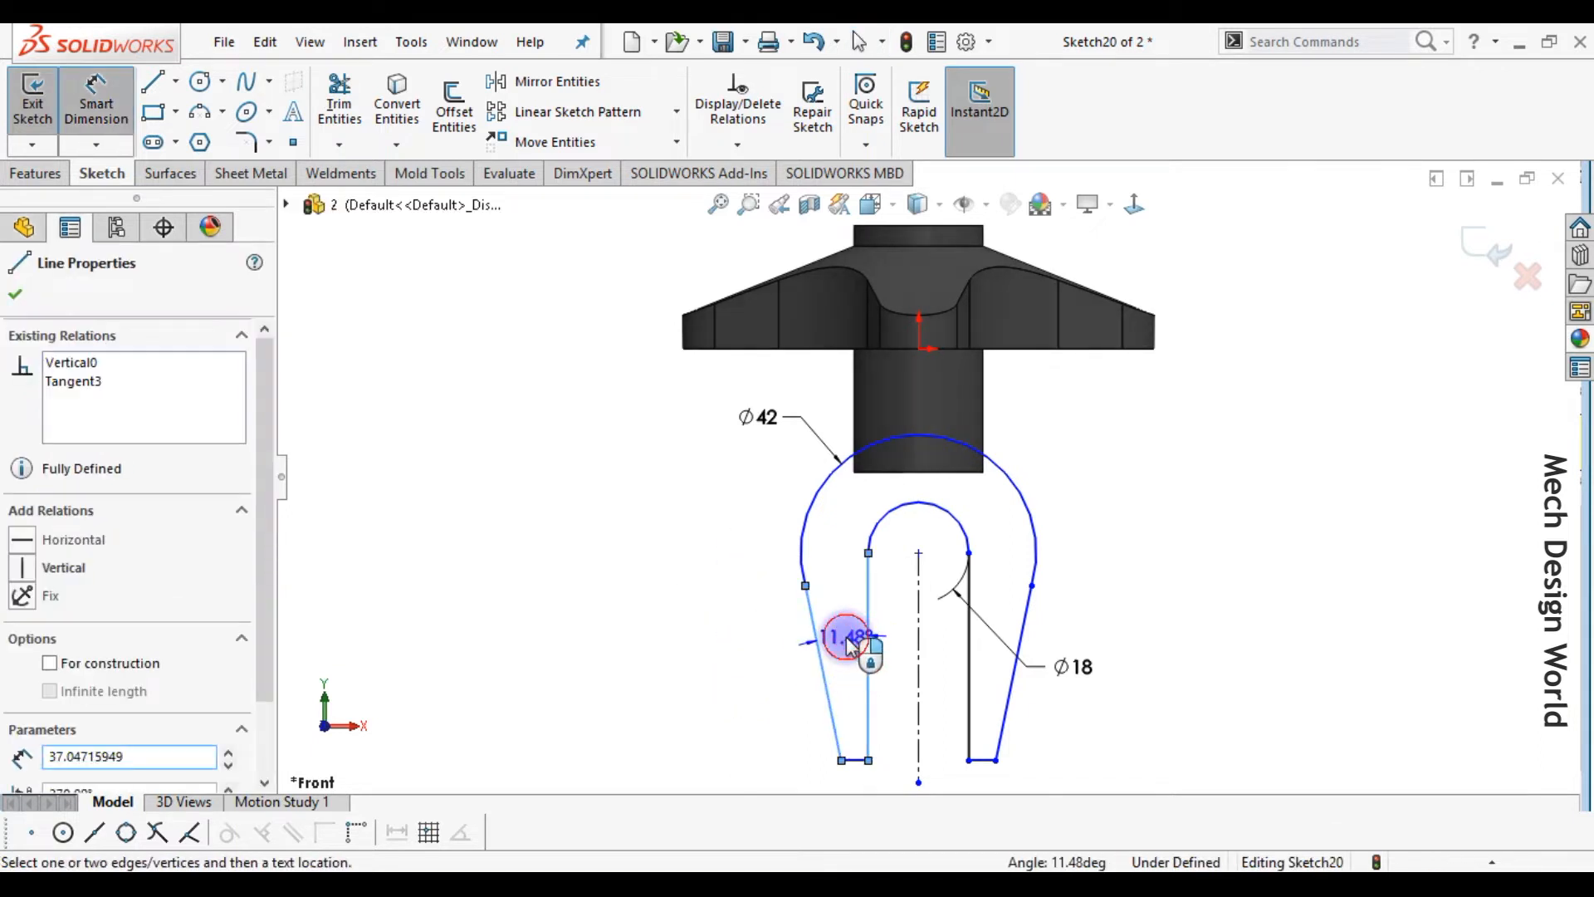
pyautogui.click(847, 645)
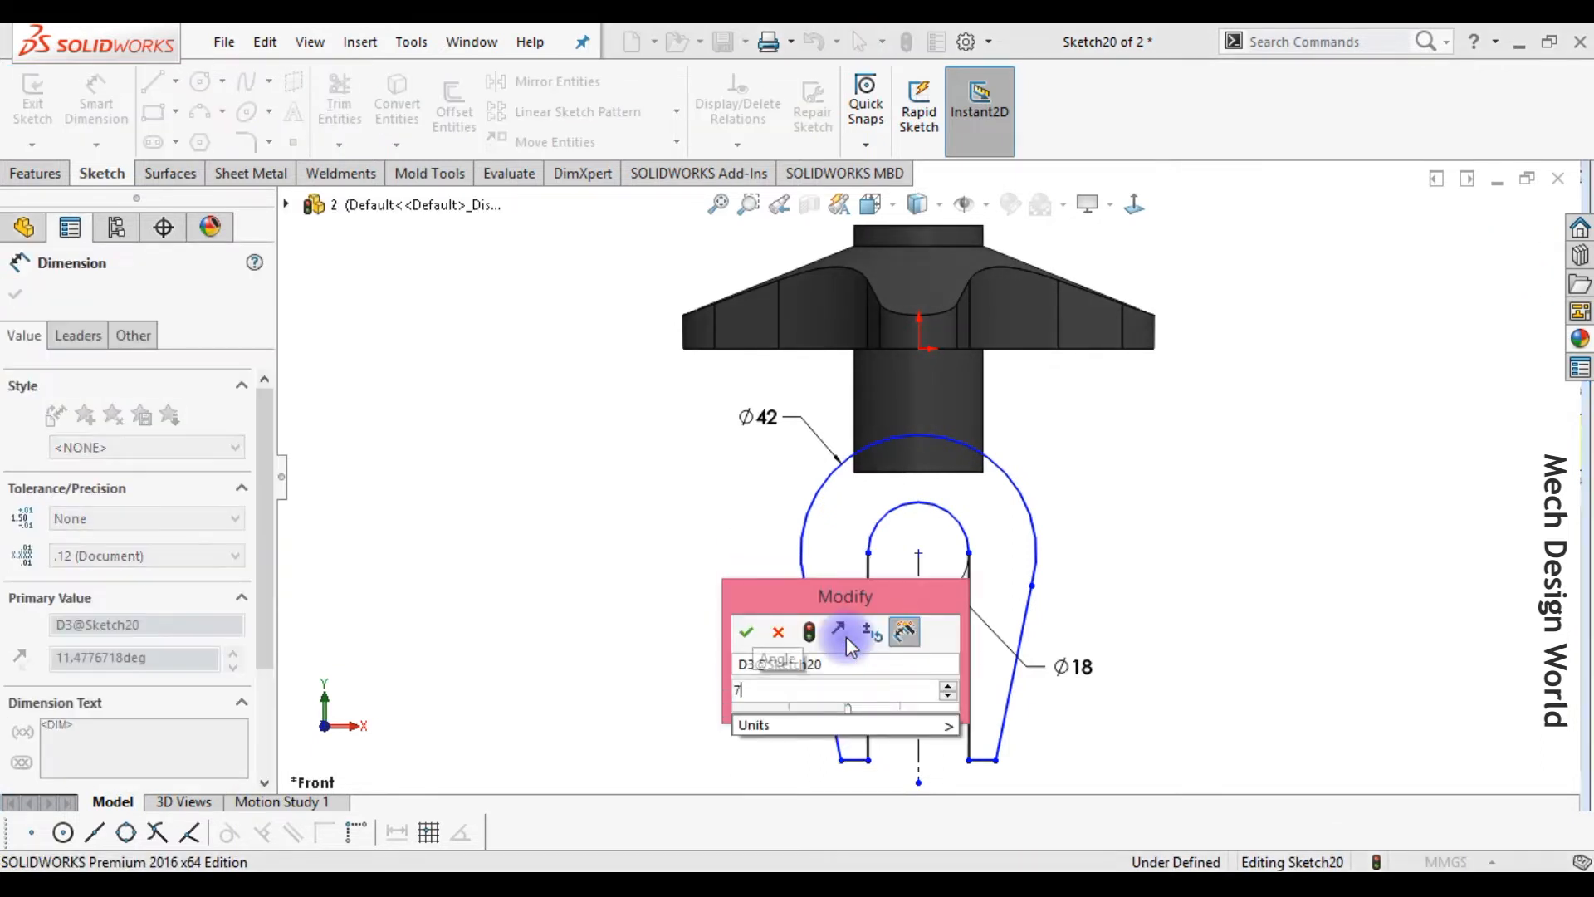
pyautogui.press('Return')
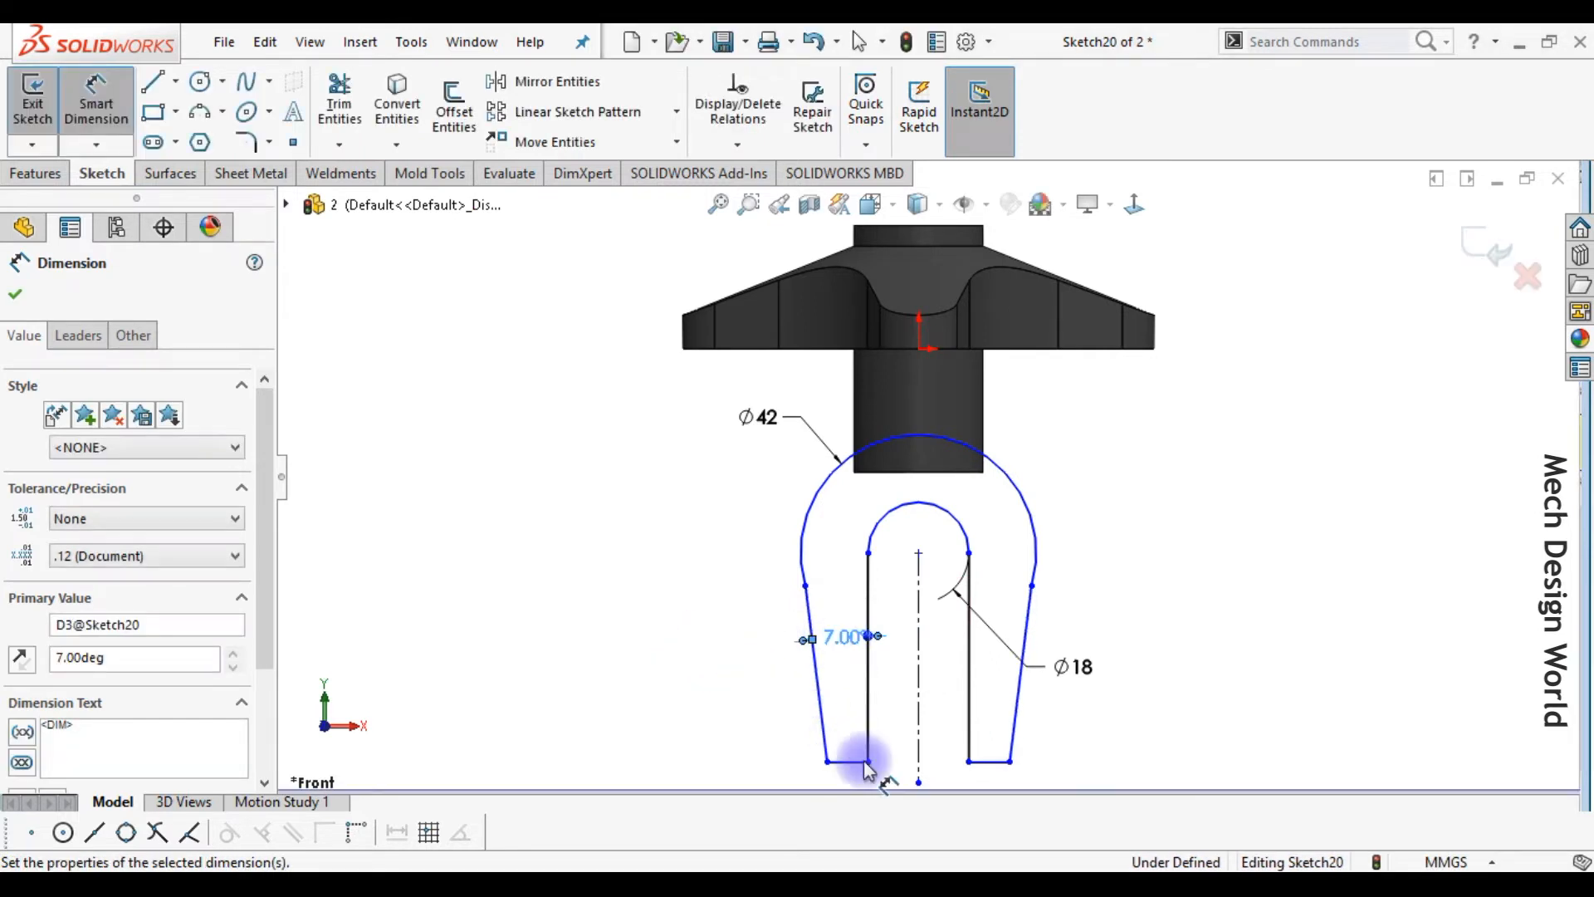
# - Dimension the vertical distance from the arc center to the left leg's bottom line at 40 mm
pyautogui.click(851, 761)
pyautogui.click(852, 761)
pyautogui.click(918, 551)
pyautogui.click(640, 623)
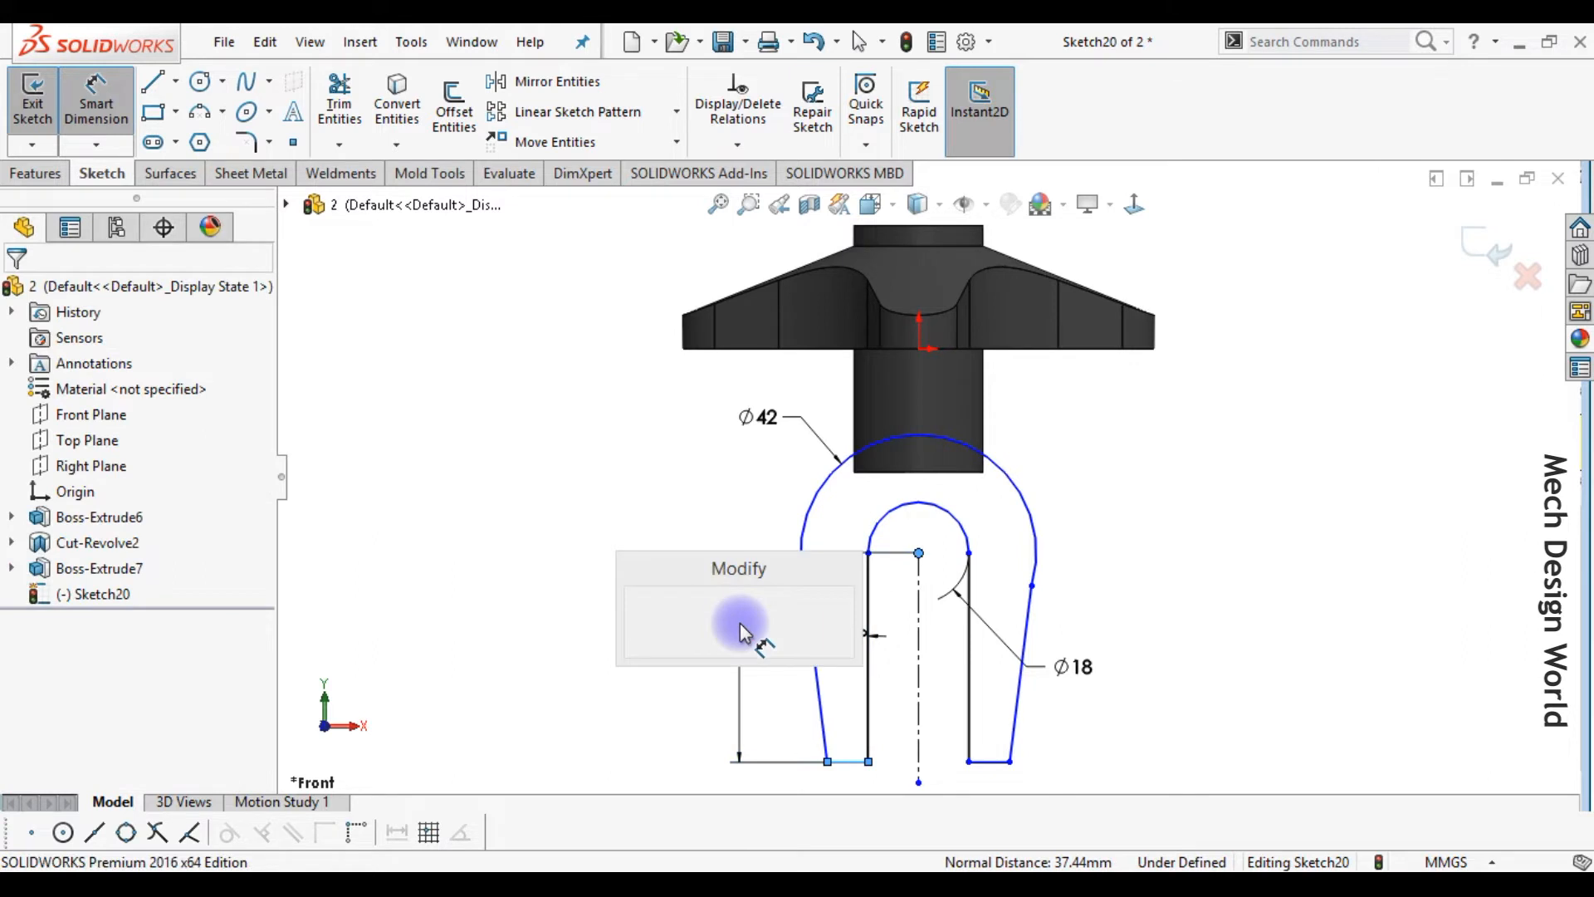
pyautogui.write('40')
pyautogui.press('Return')
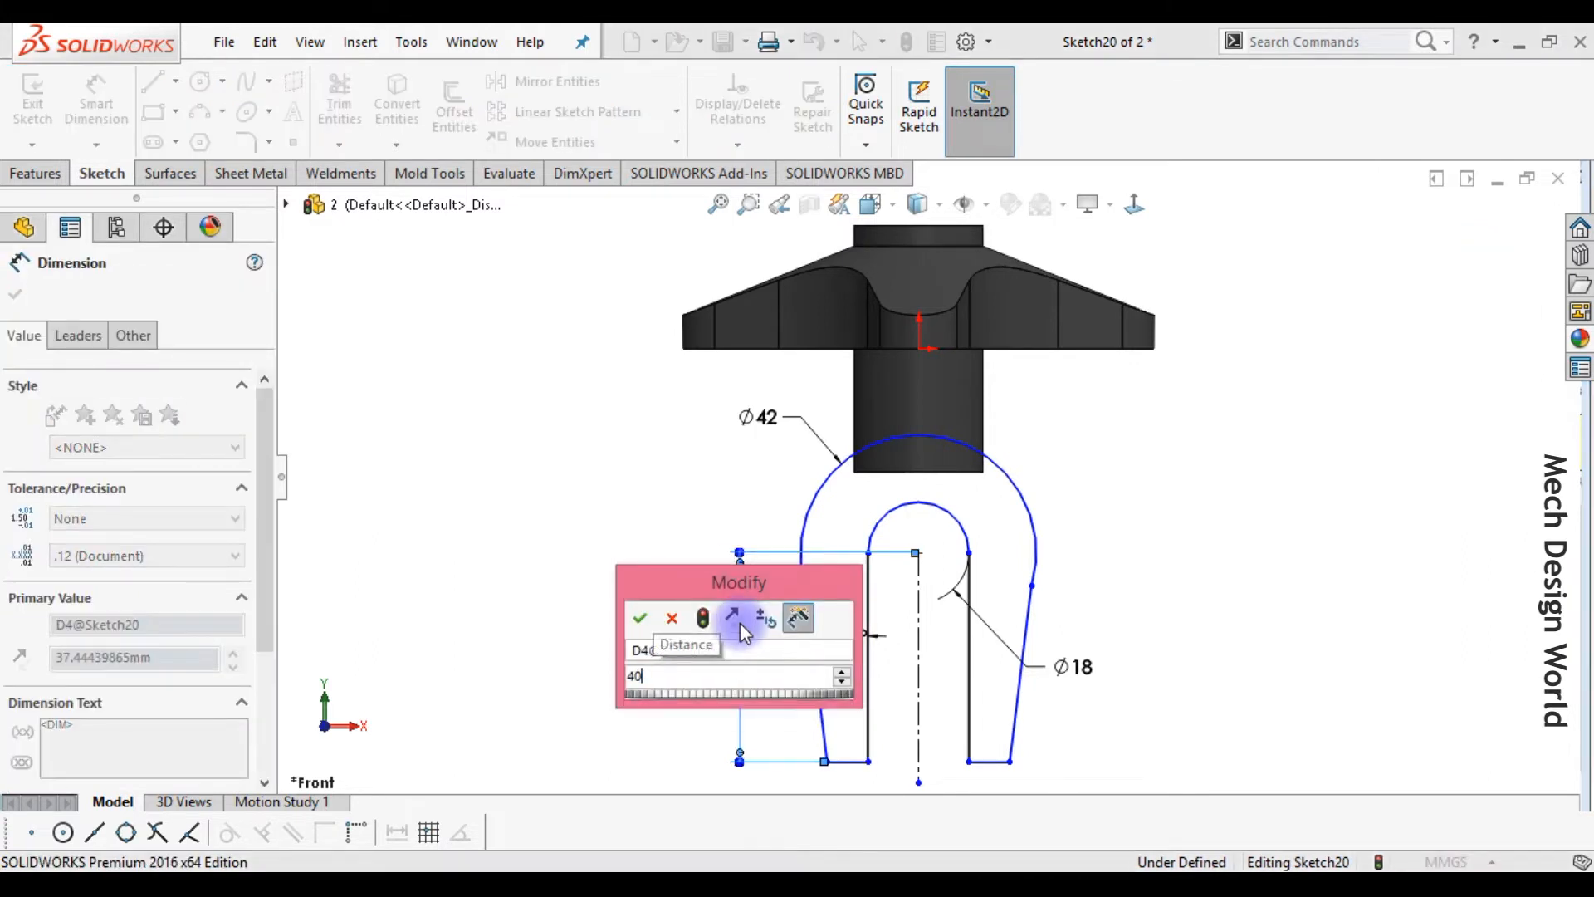
pyautogui.click(760, 618)
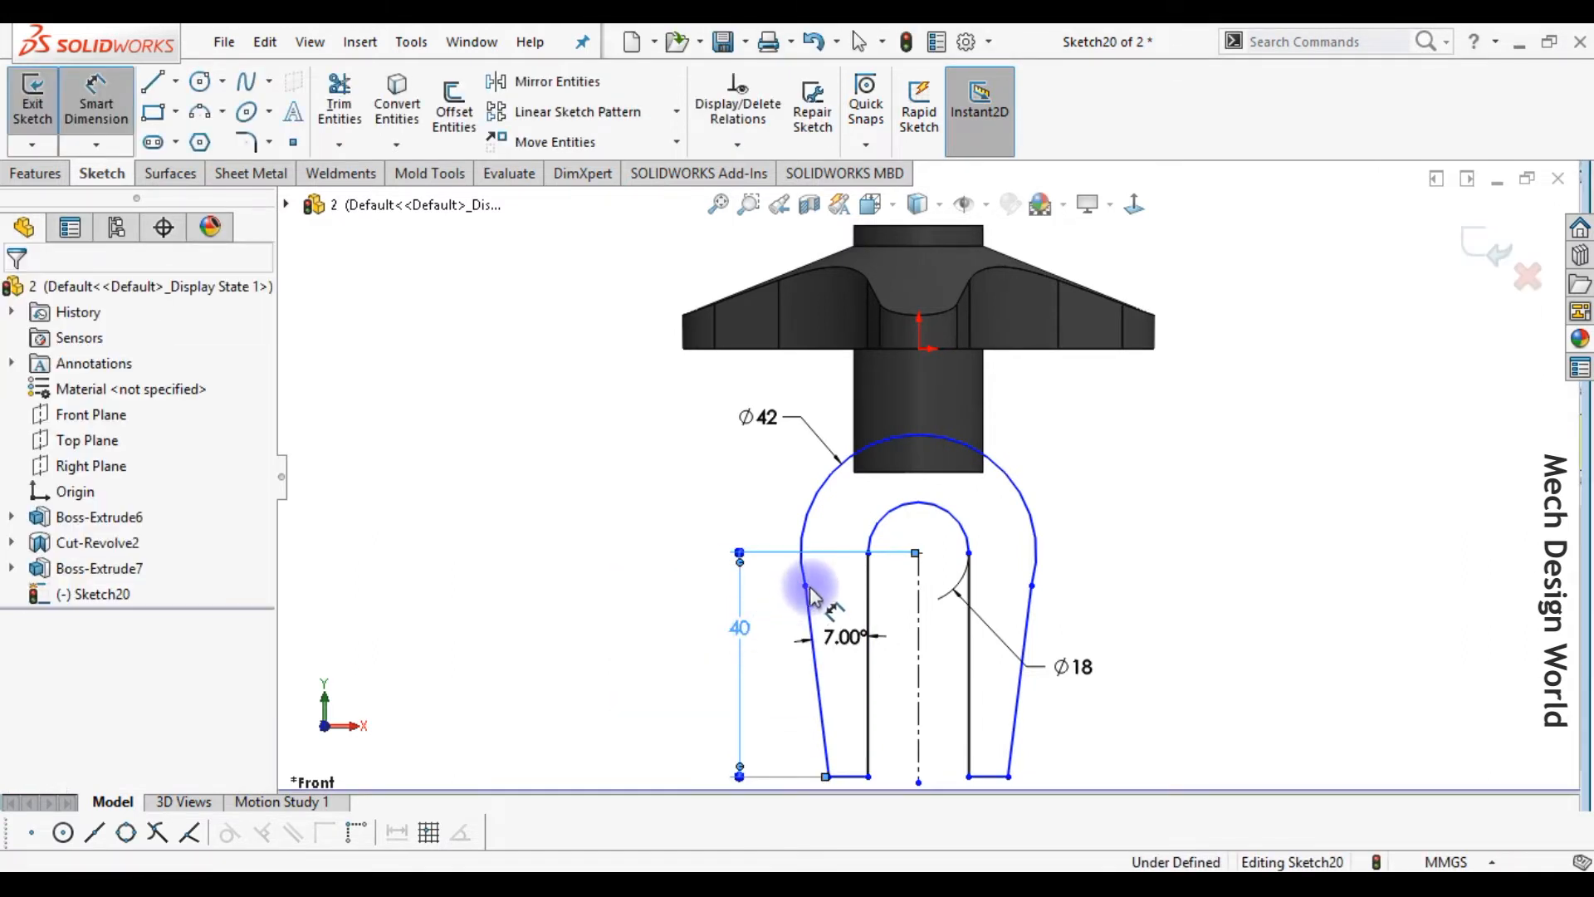
# - Make the left leg's slanted line tangent to the outer arc at their shared endpoint
pyautogui.press('Escape')
pyautogui.click(804, 586)
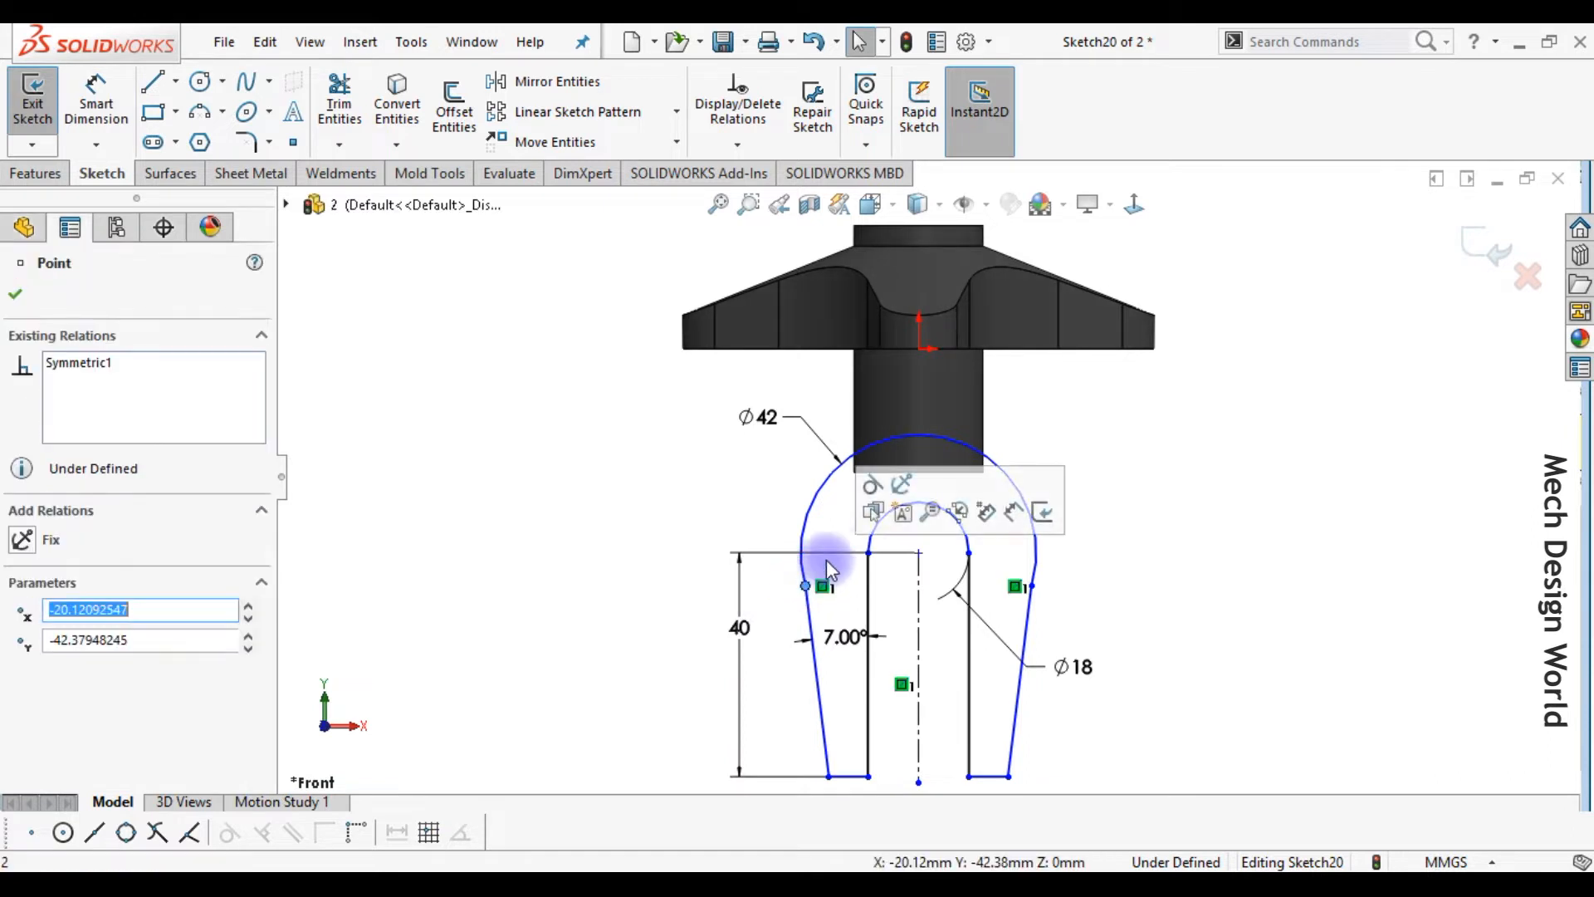
pyautogui.click(873, 490)
pyautogui.click(576, 530)
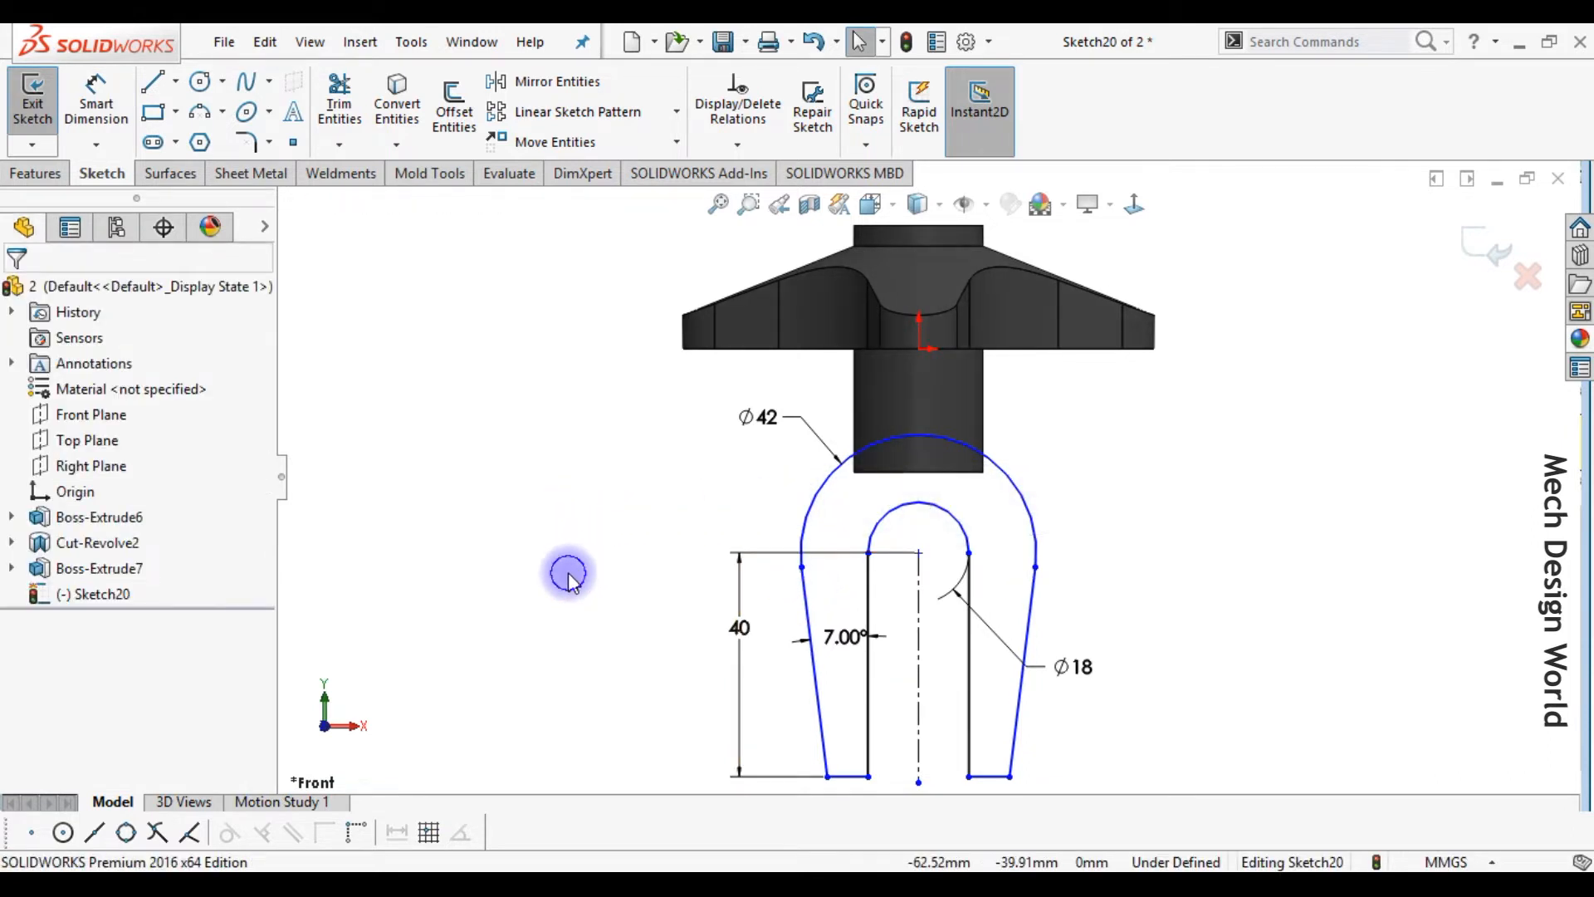
# - Dimension the arc center 49 mm below the hub's top edge and line up the 40 mm leg dimension beneath it
pyautogui.moveTo(570, 581); pyautogui.dragTo(562, 420, button='right')
pyautogui.click(919, 552)
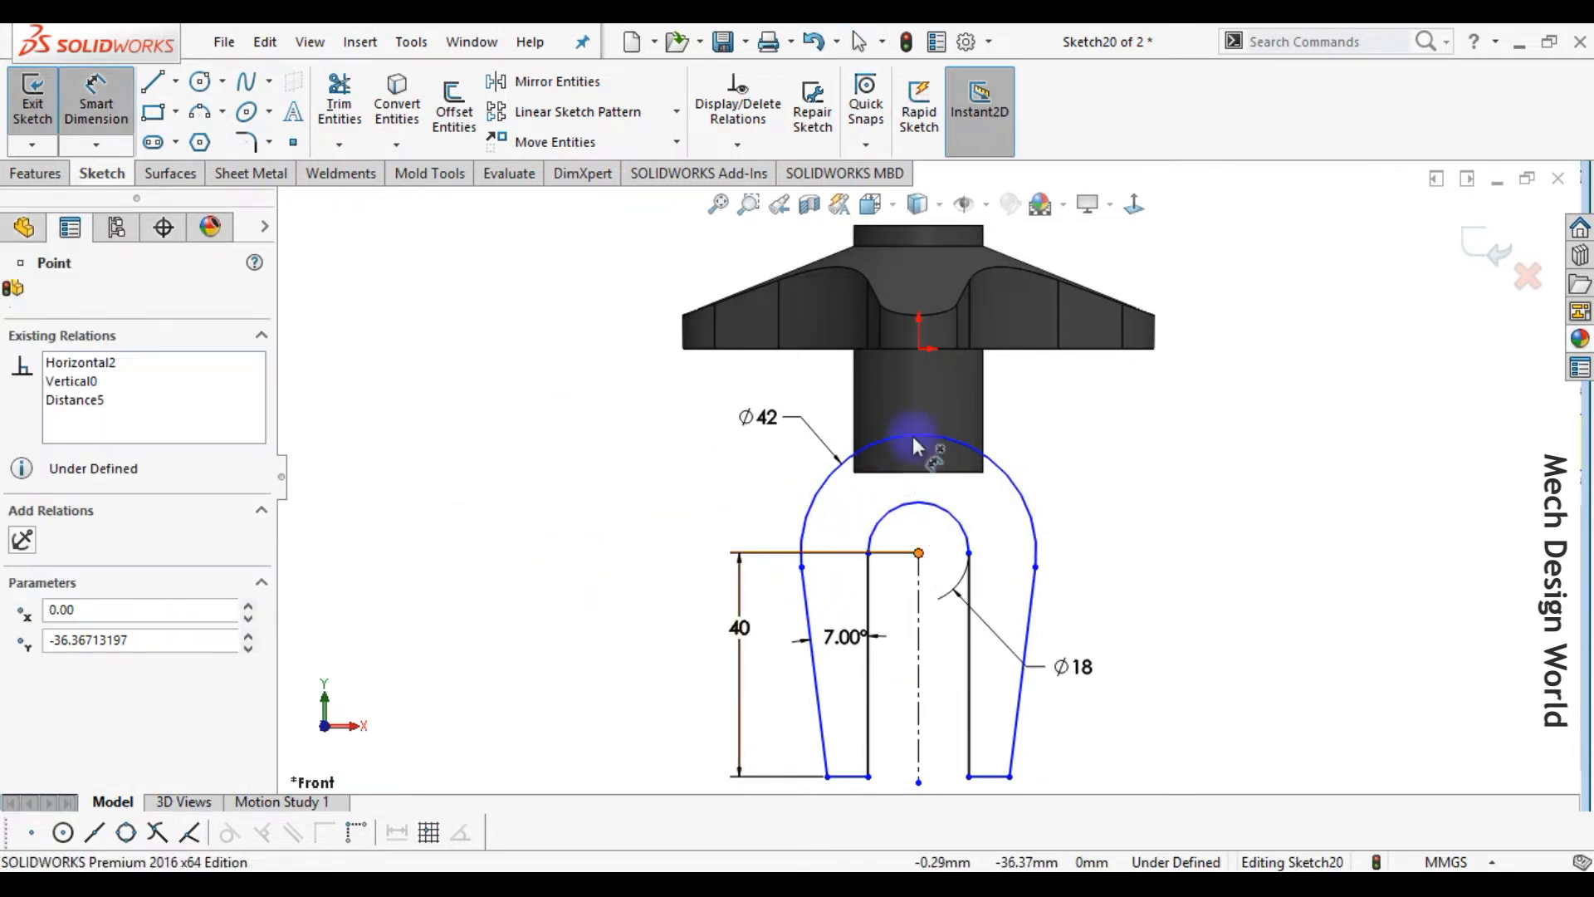
pyautogui.click(863, 241)
pyautogui.click(590, 361)
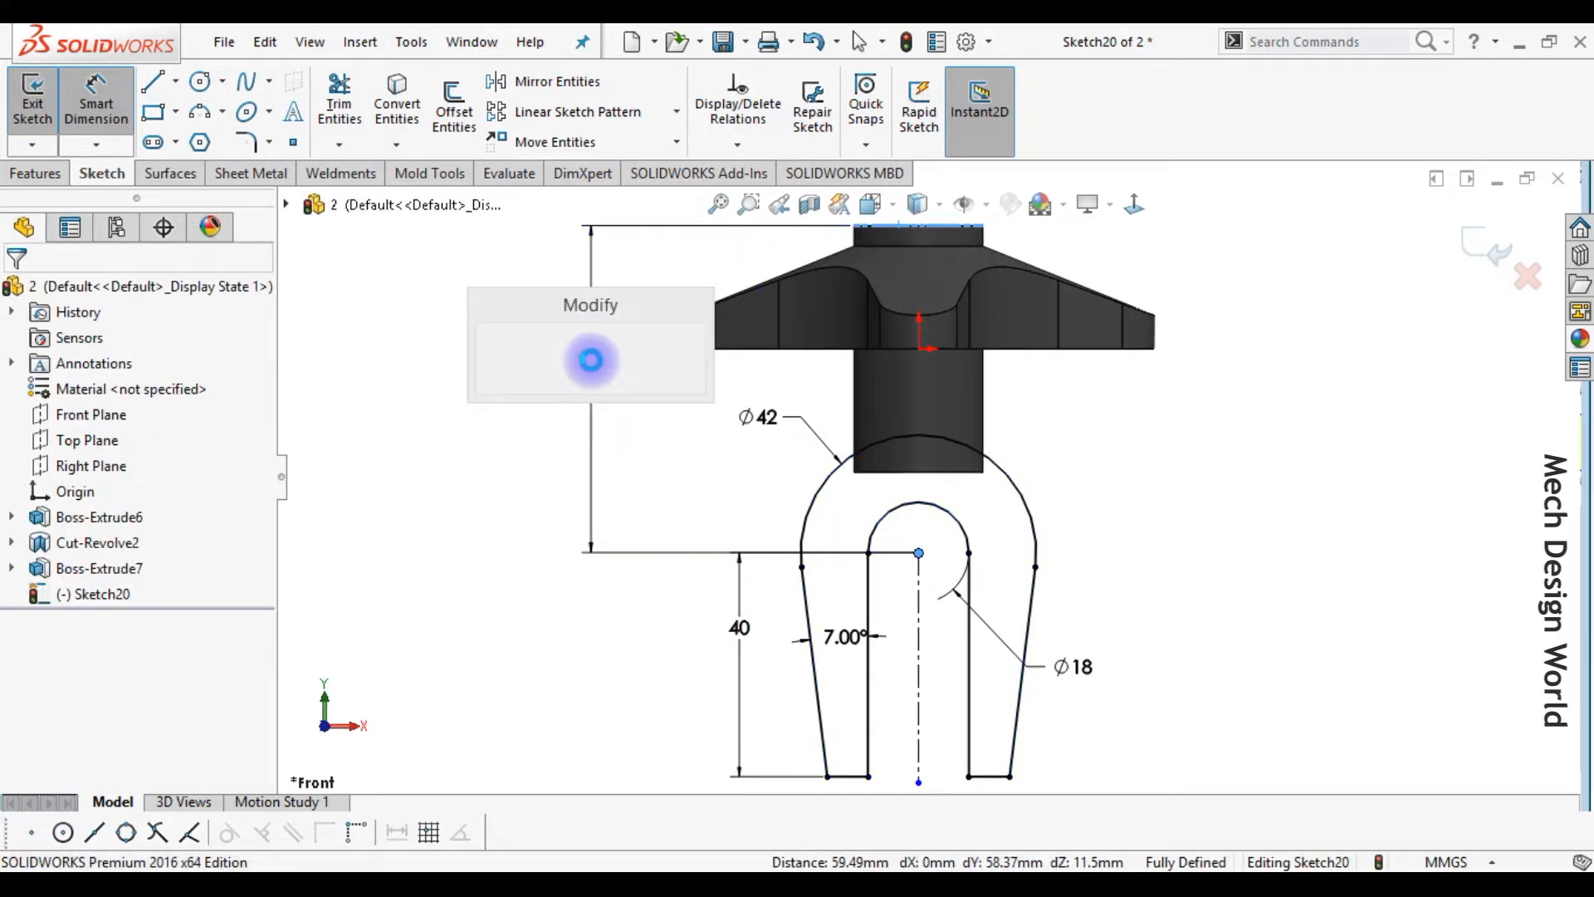
pyautogui.write('60')
pyautogui.press('Return')
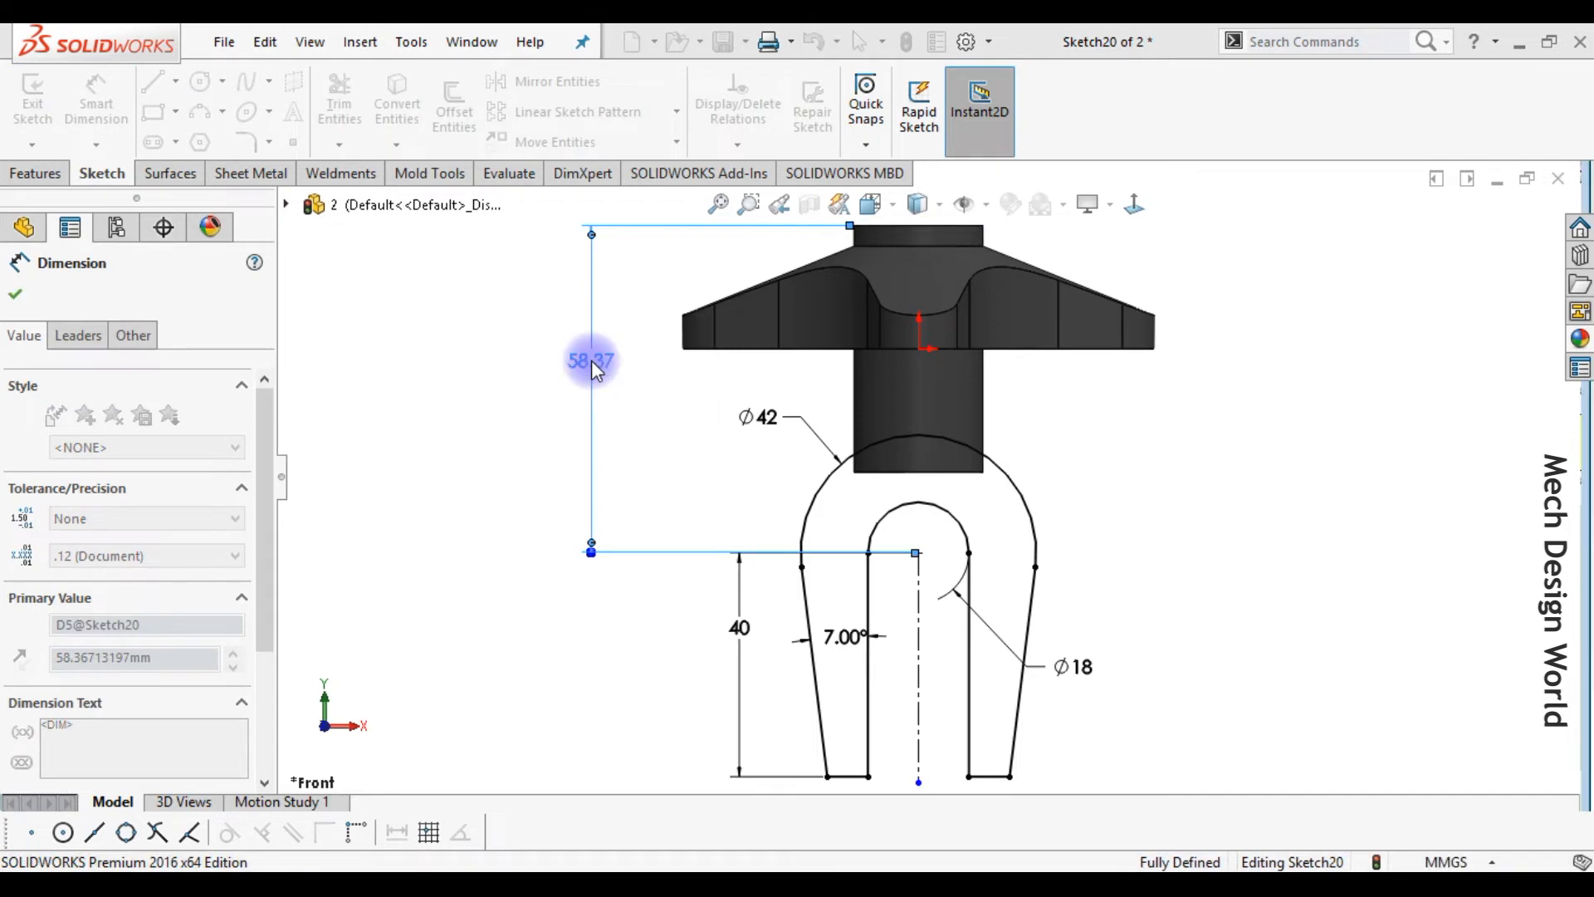
pyautogui.moveTo(741, 581)
pyautogui.mouseDown()
pyautogui.moveTo(587, 558)
pyautogui.moveTo(588, 573)
pyautogui.mouseUp()
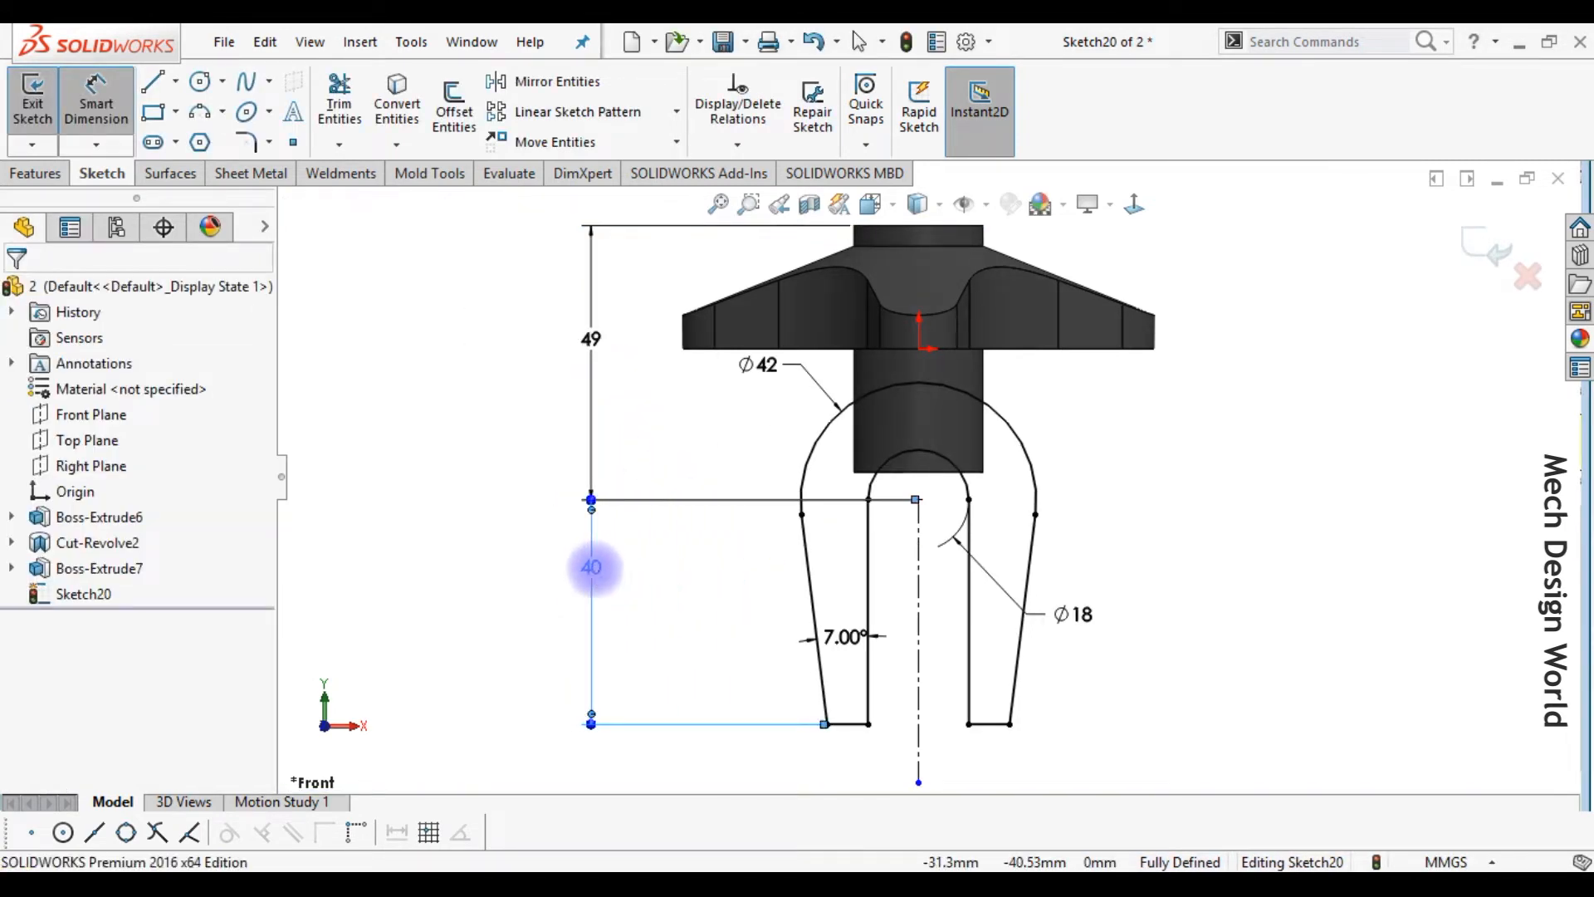
pyautogui.click(538, 600)
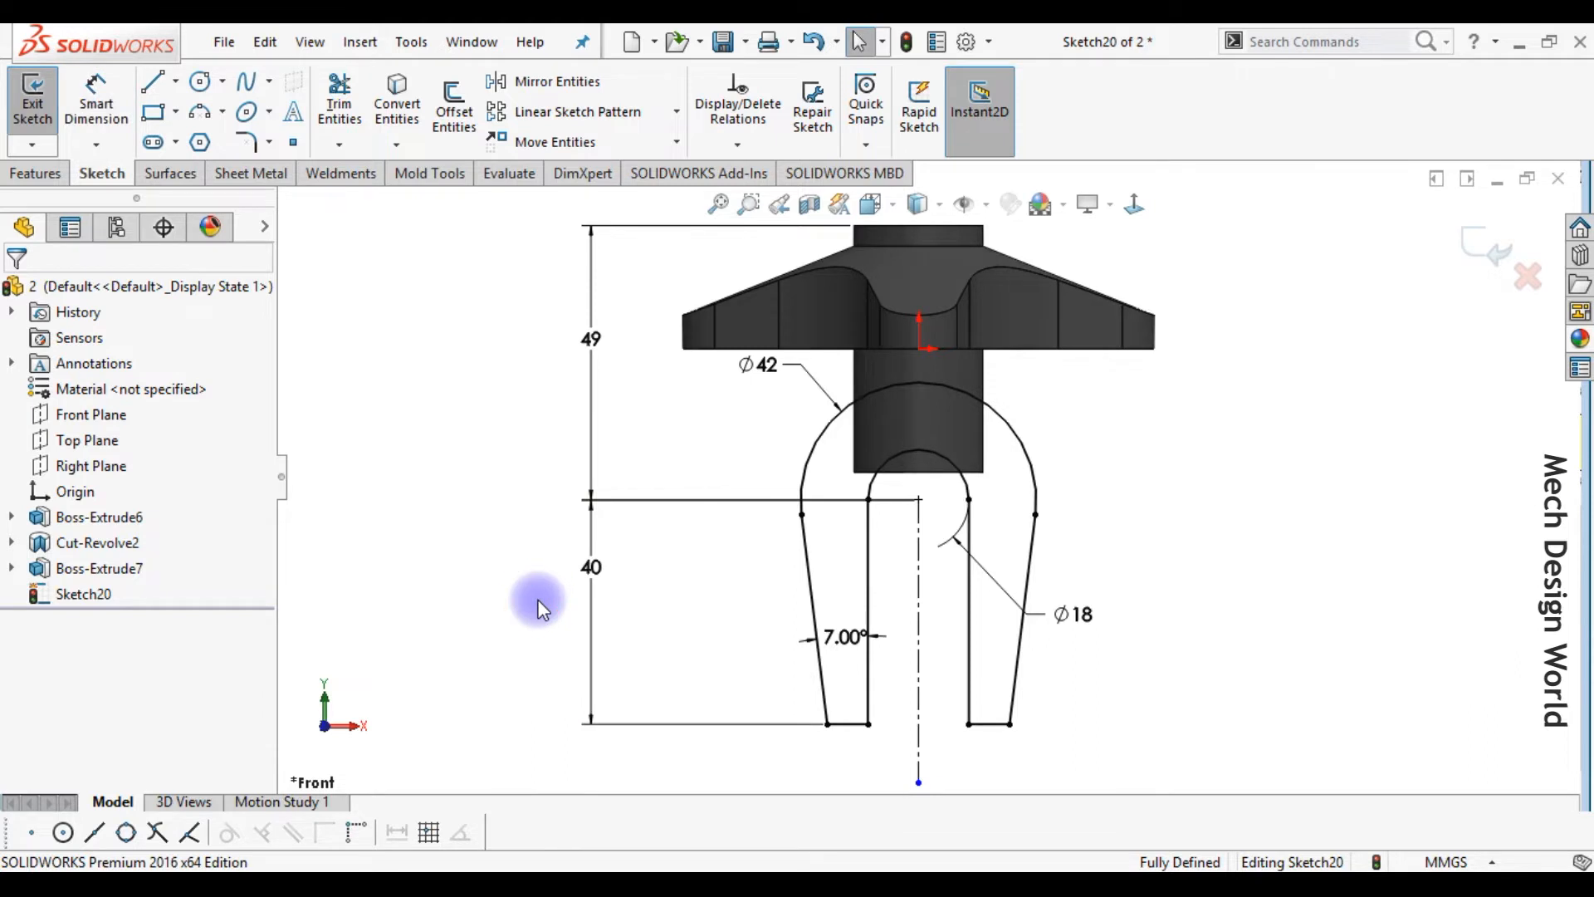
# - Extrude the fork sketch 20 mm about its mid plane as a separate body, with result merging turned off
pyautogui.hotkey('ctrl', '7')
pyautogui.click(36, 177)
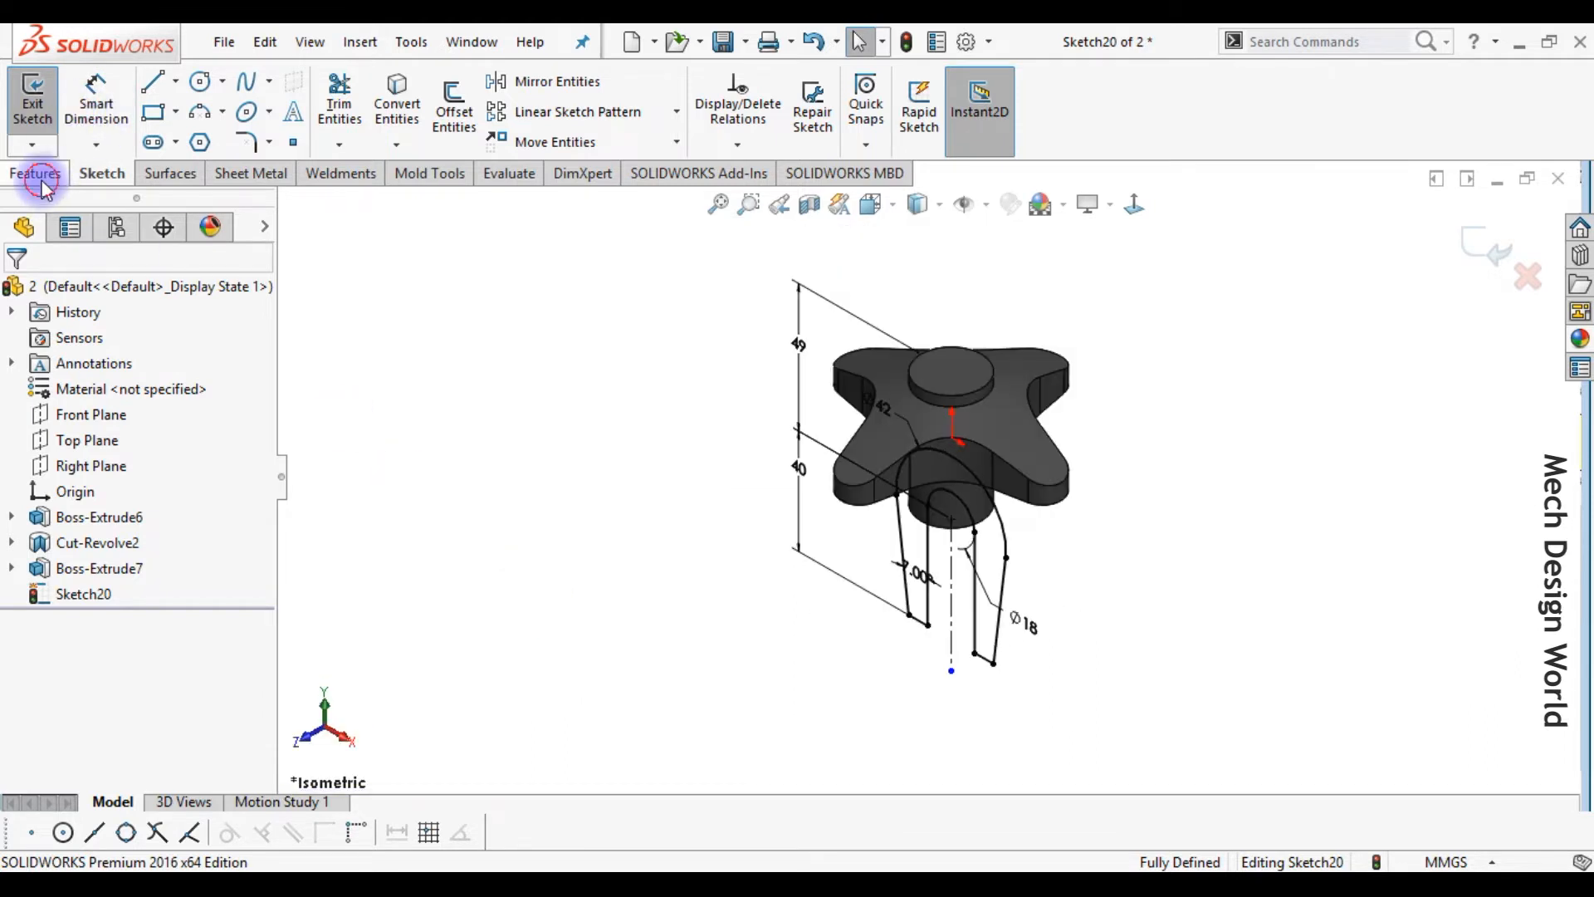
pyautogui.click(42, 121)
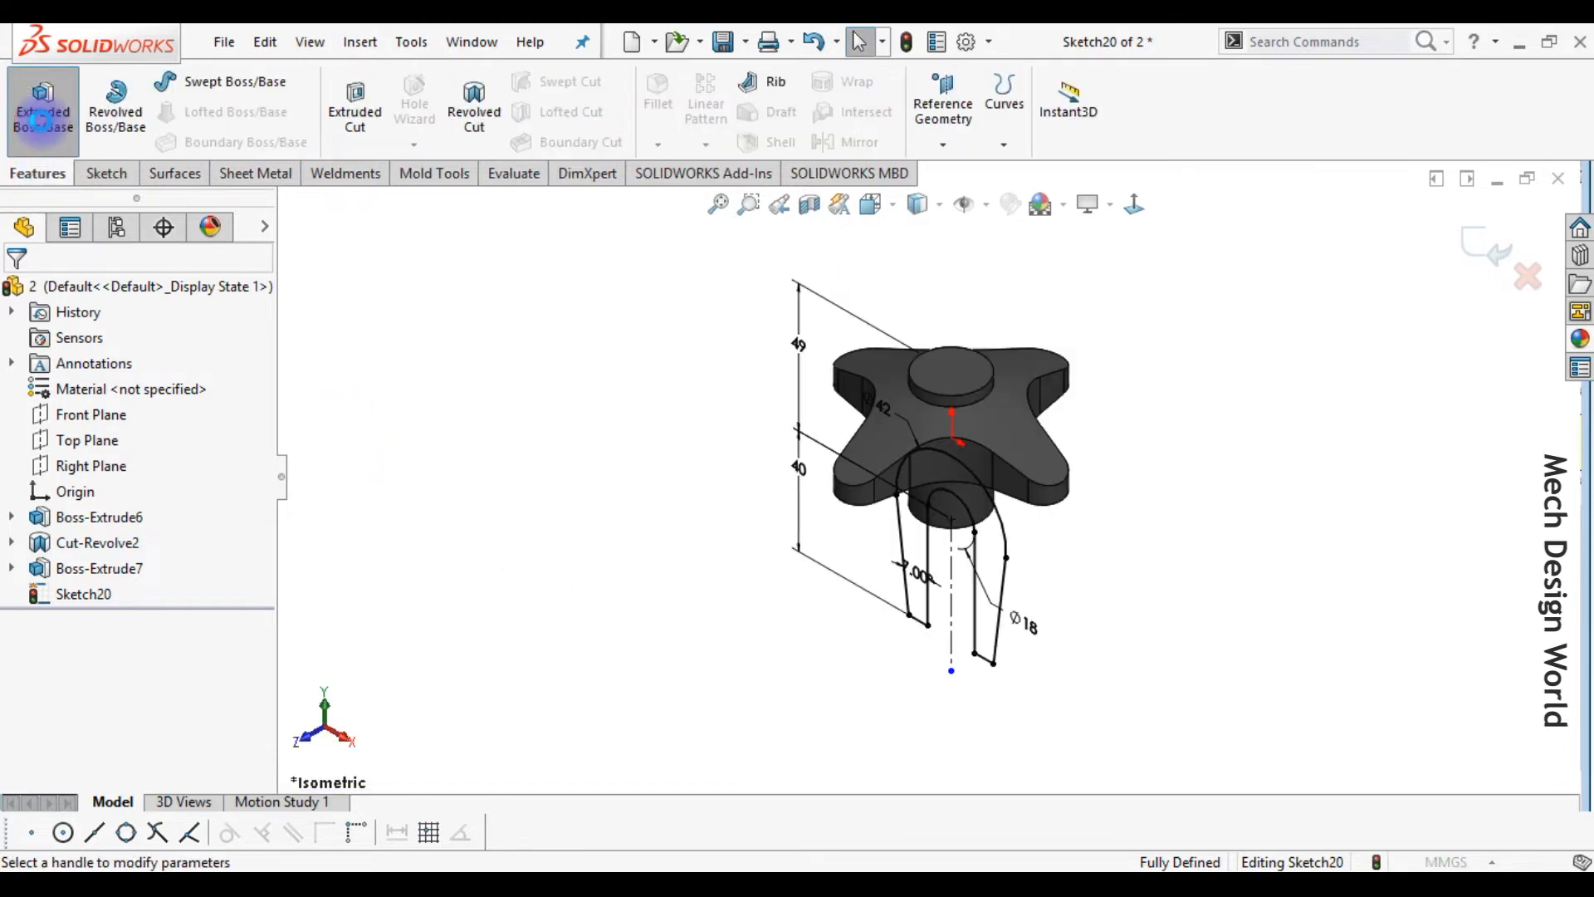
pyautogui.click(73, 427)
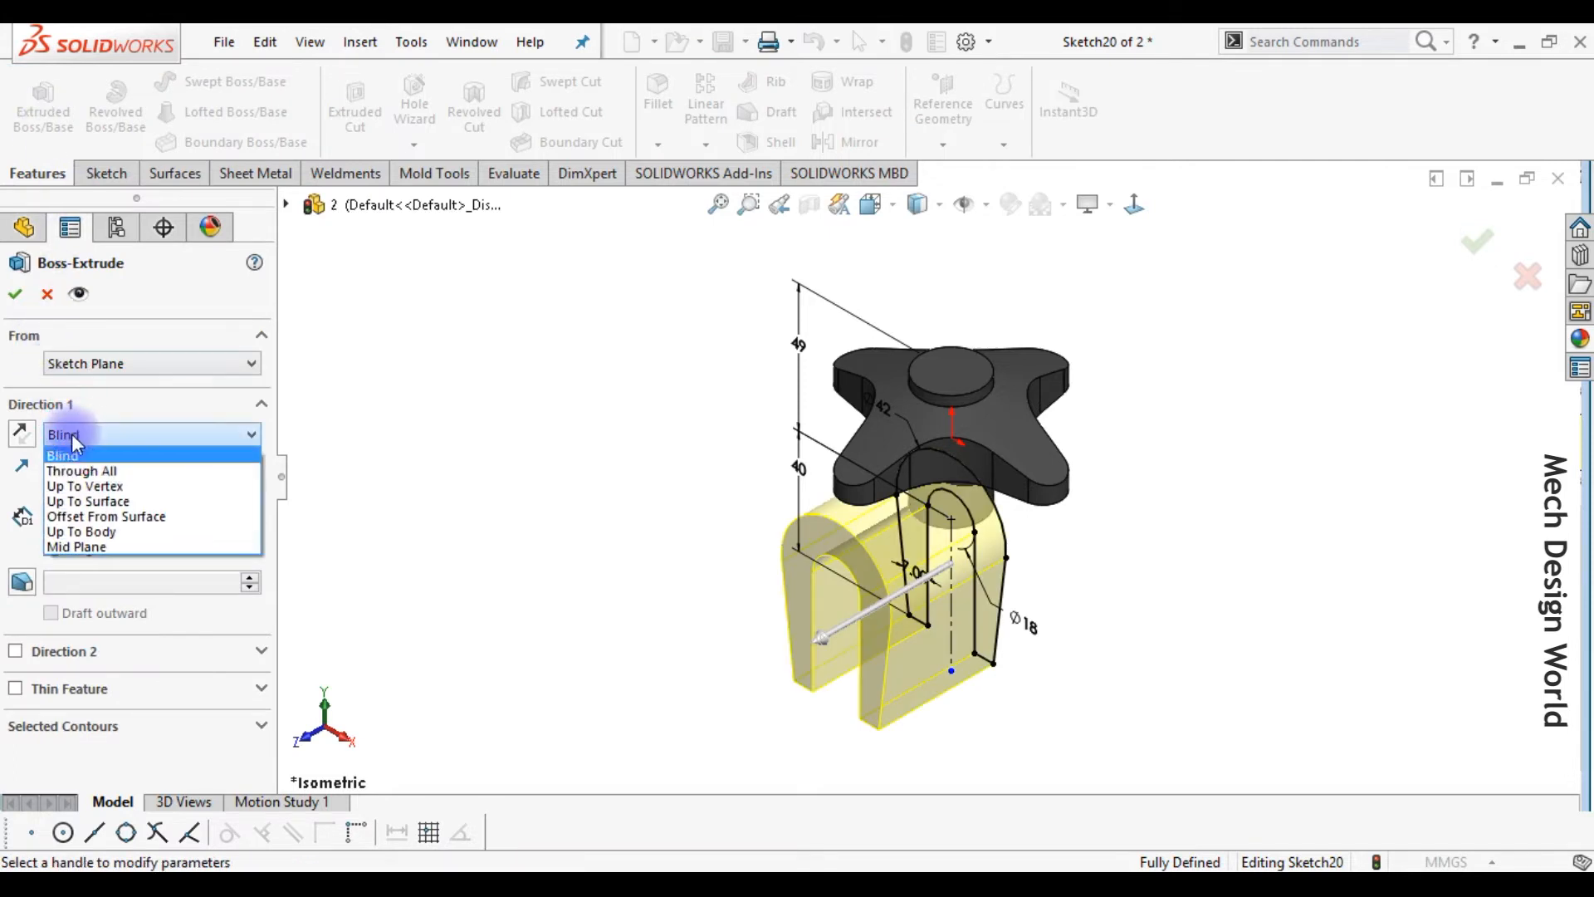
pyautogui.click(82, 543)
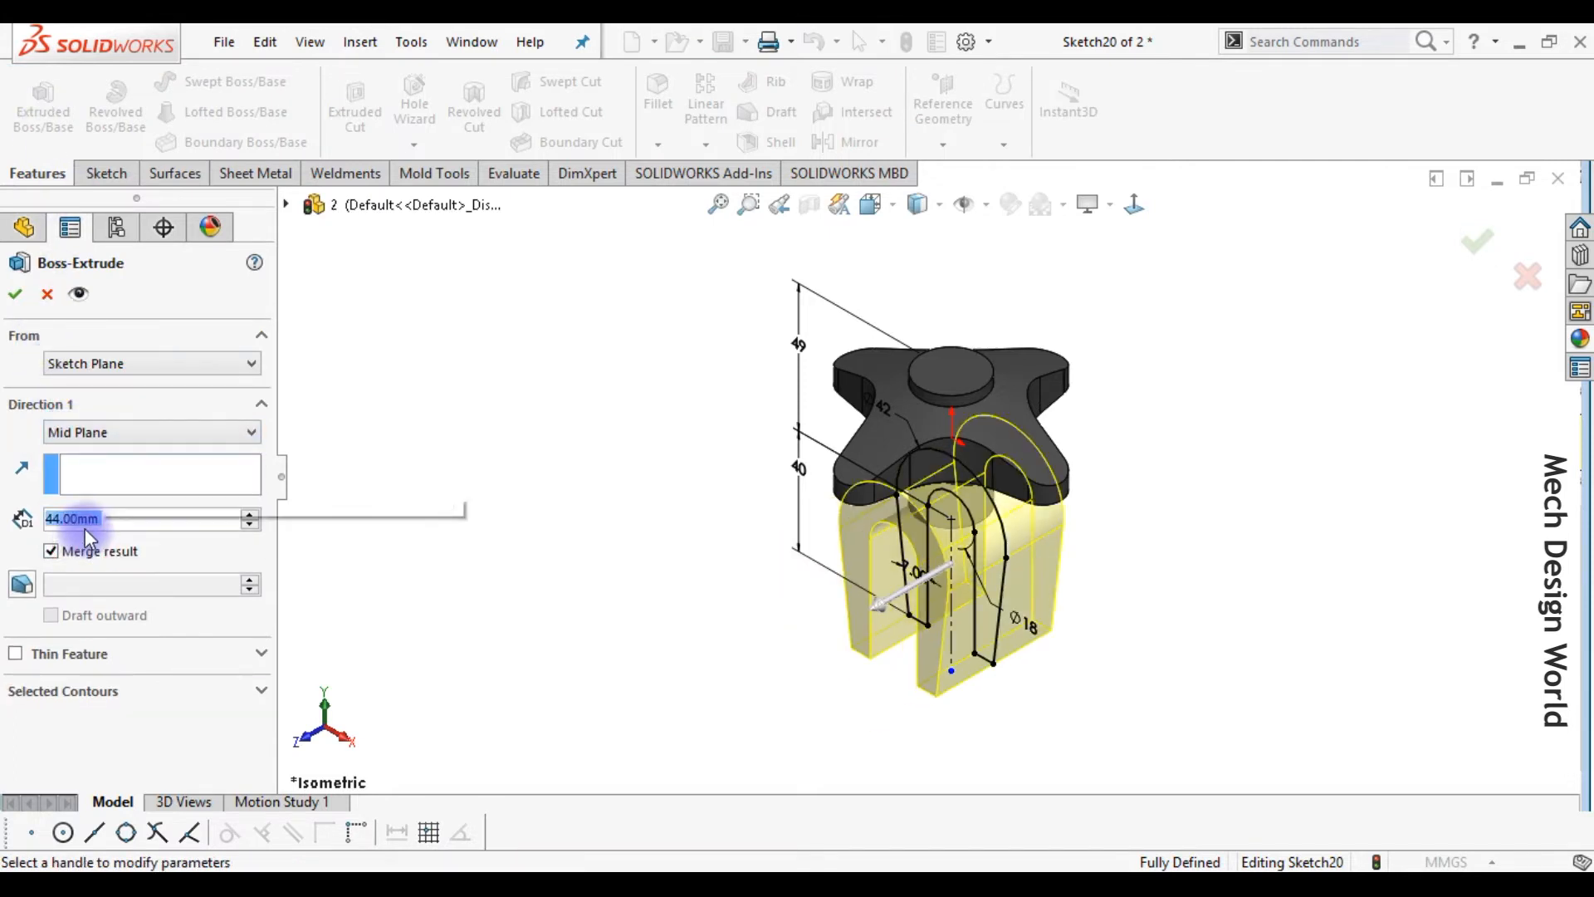
pyautogui.write('20')
pyautogui.press('Return')
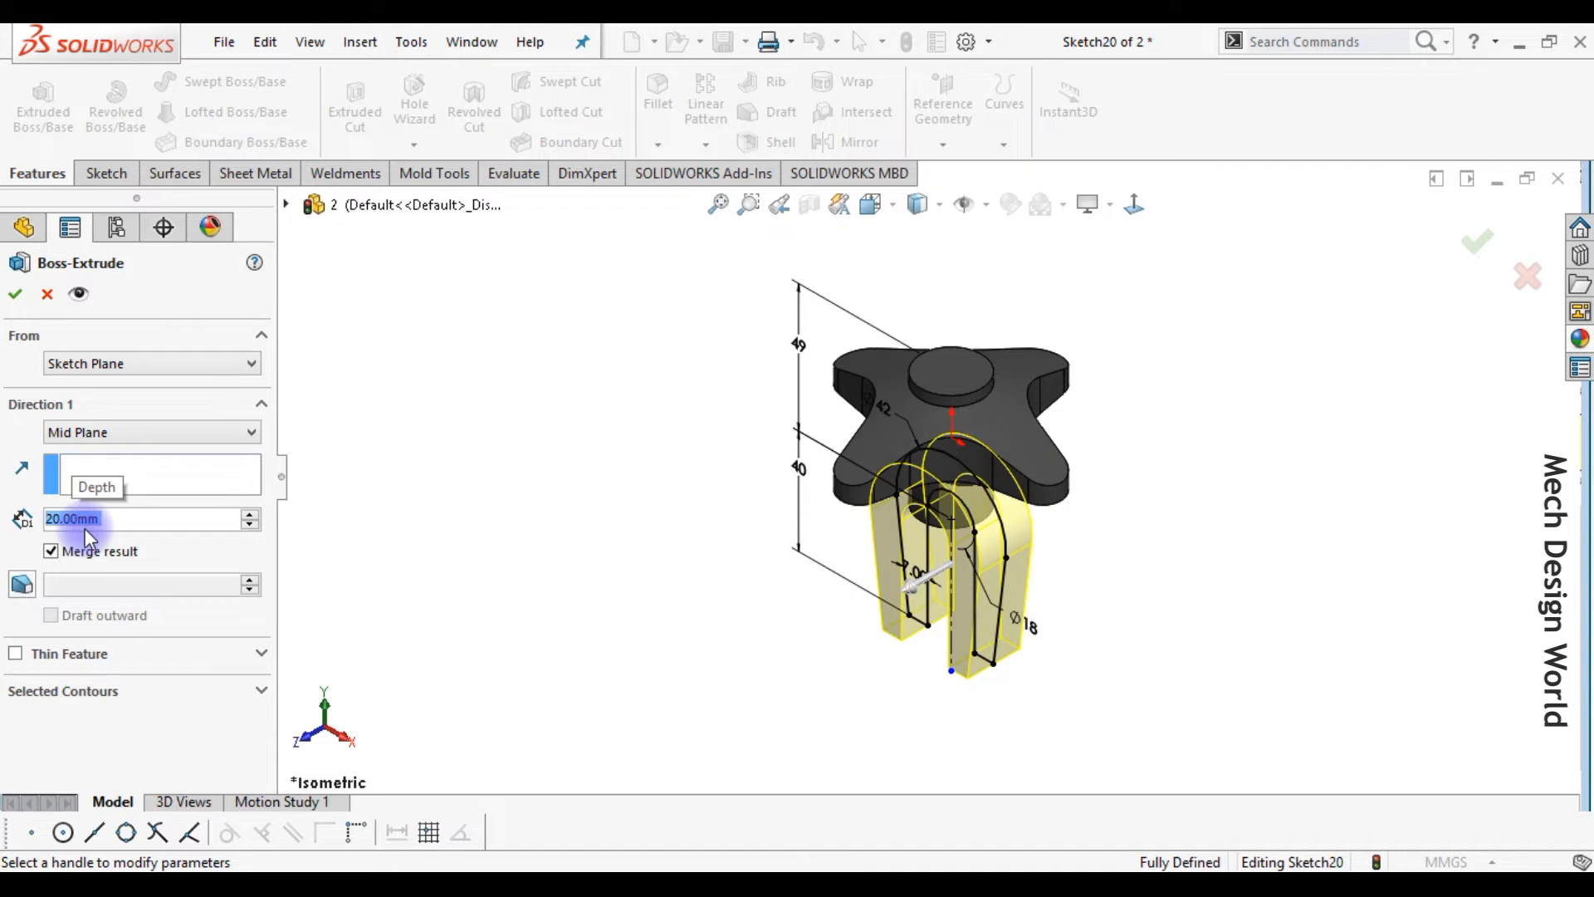
pyautogui.click(73, 555)
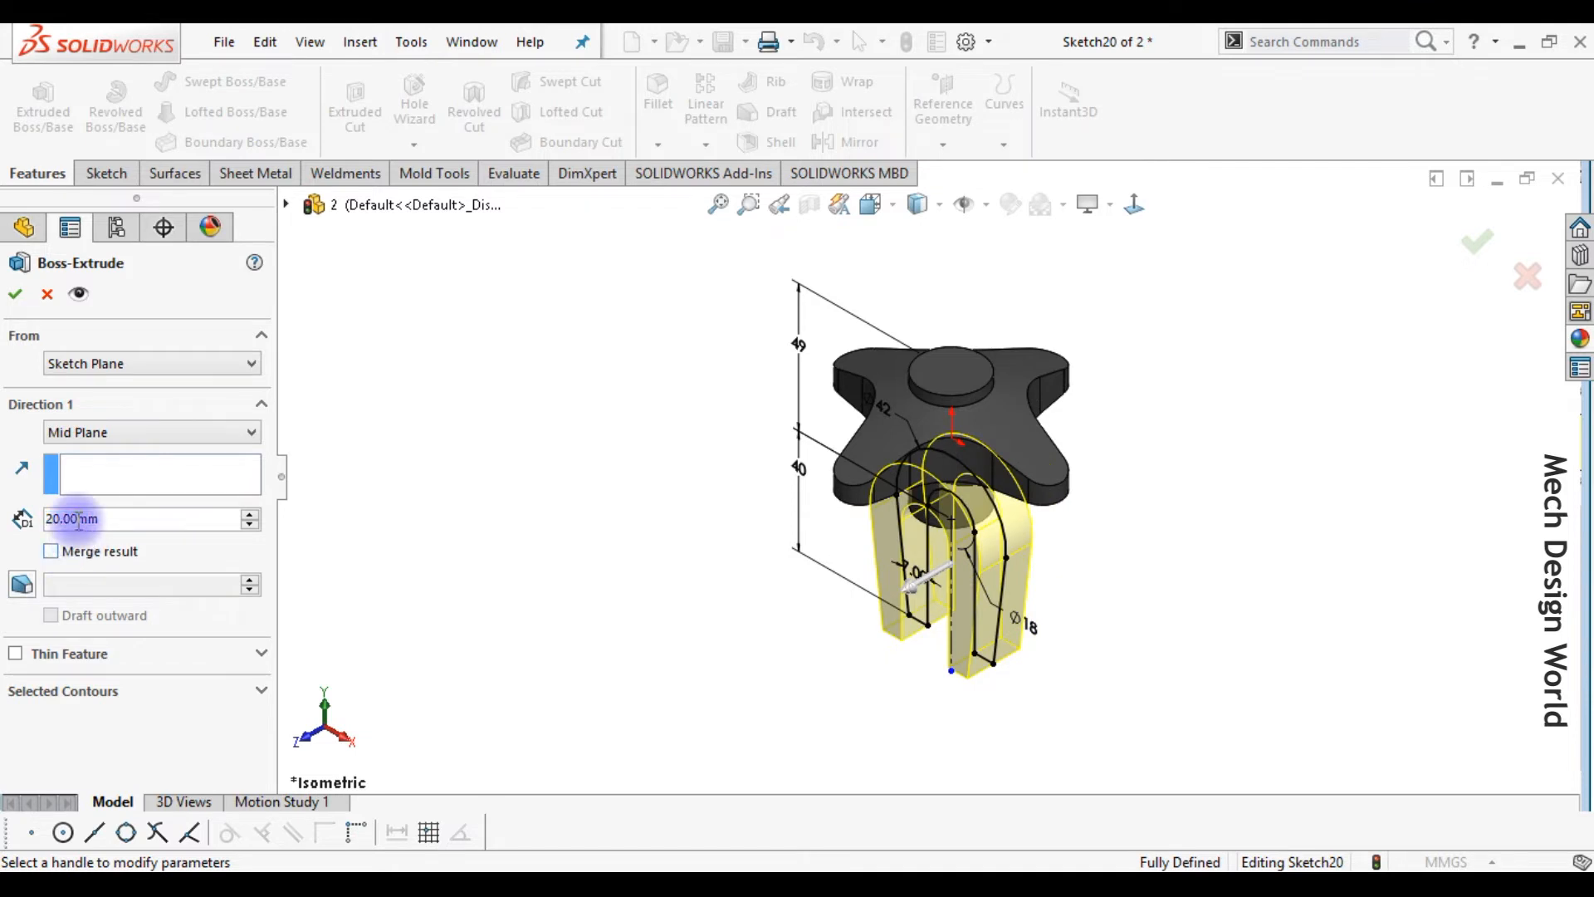
pyautogui.click(15, 303)
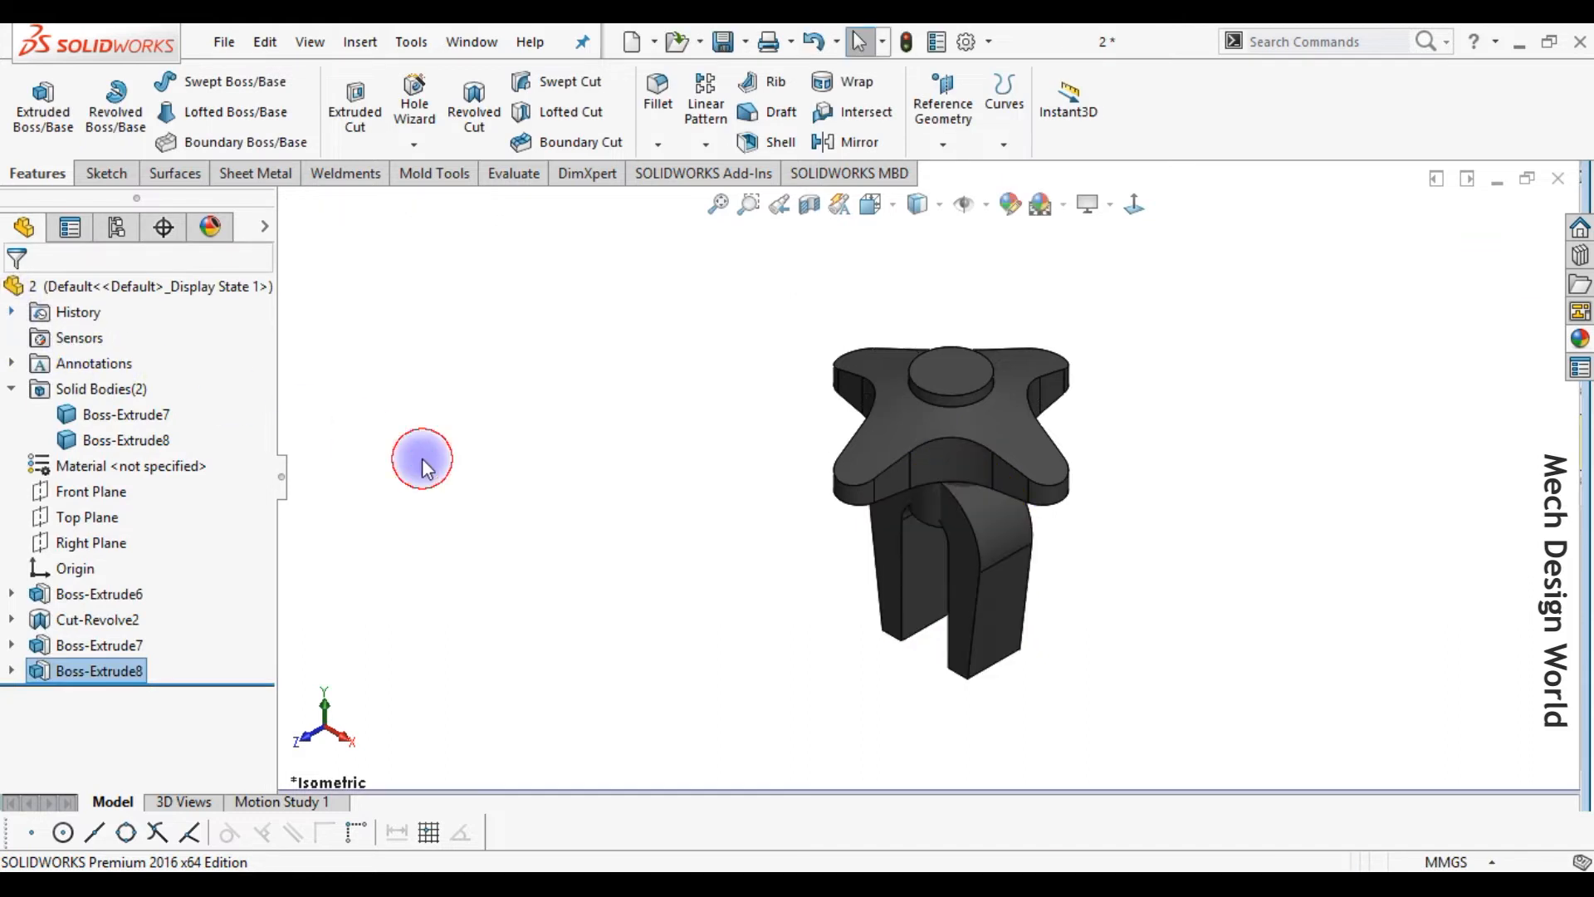
# - Start a sketch on the Right Plane, view it straight on, and hide the knob body
pyautogui.click(95, 543)
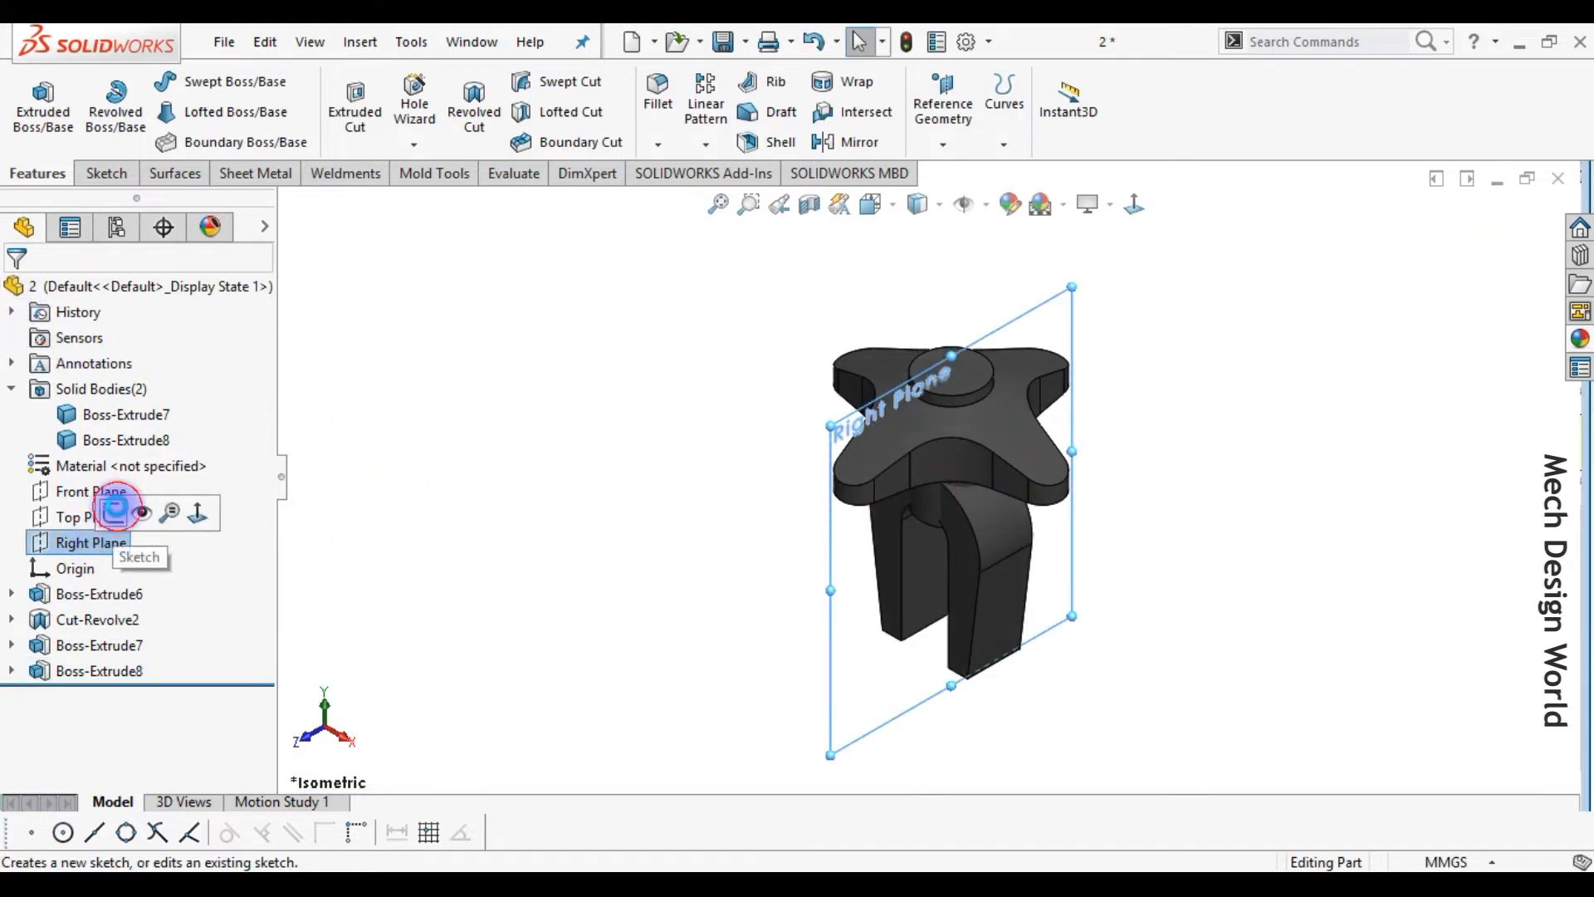
pyautogui.click(117, 513)
pyautogui.click(1134, 203)
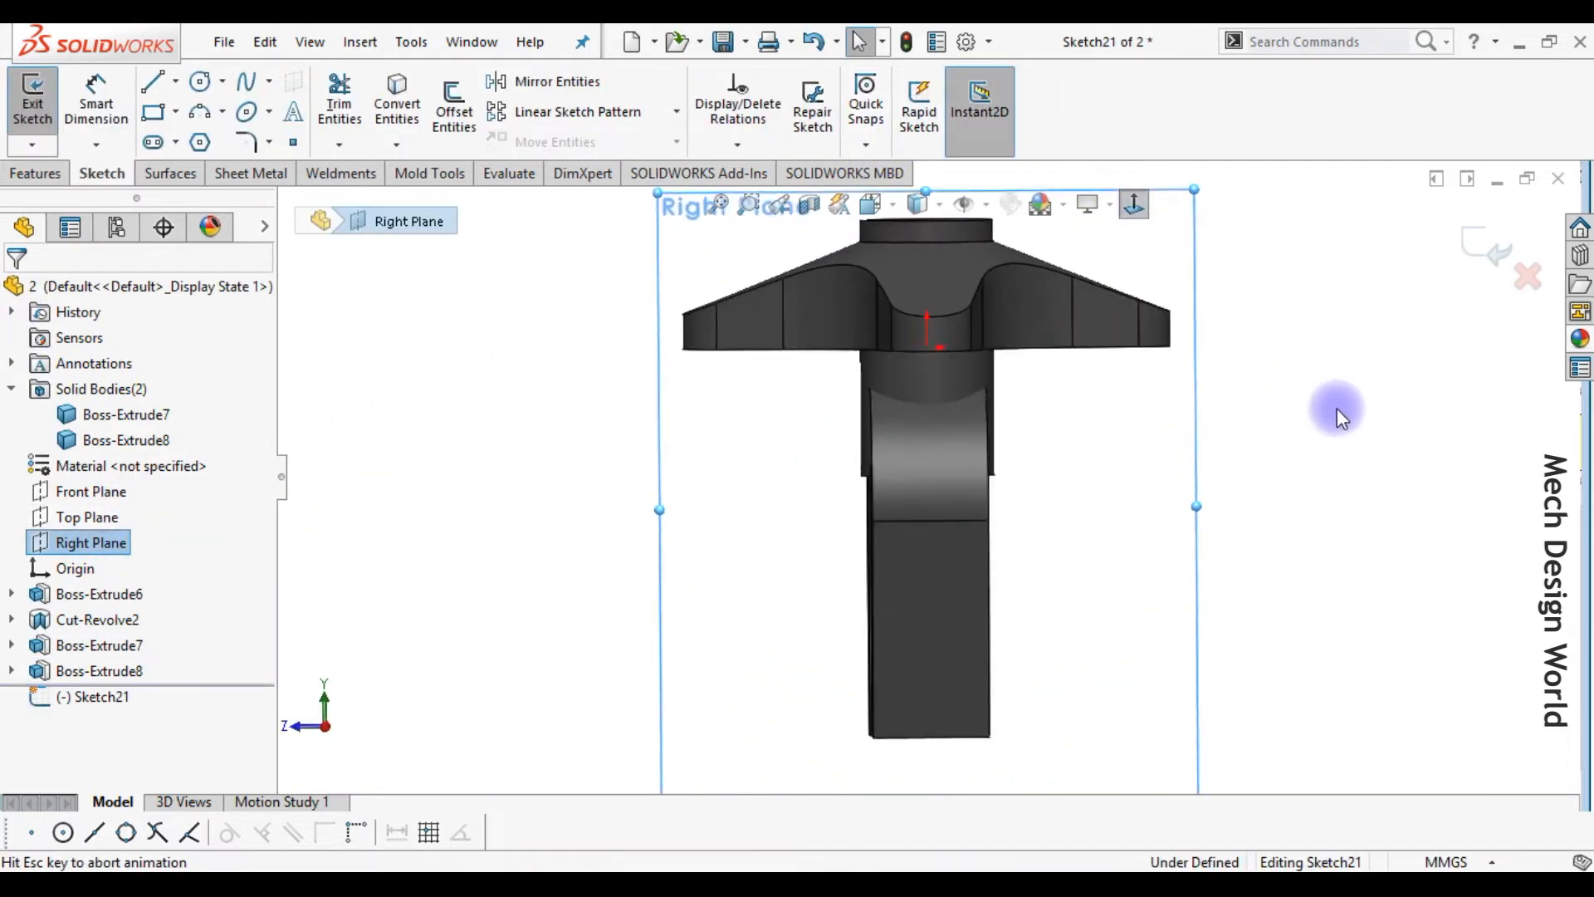
pyautogui.press('Tab')
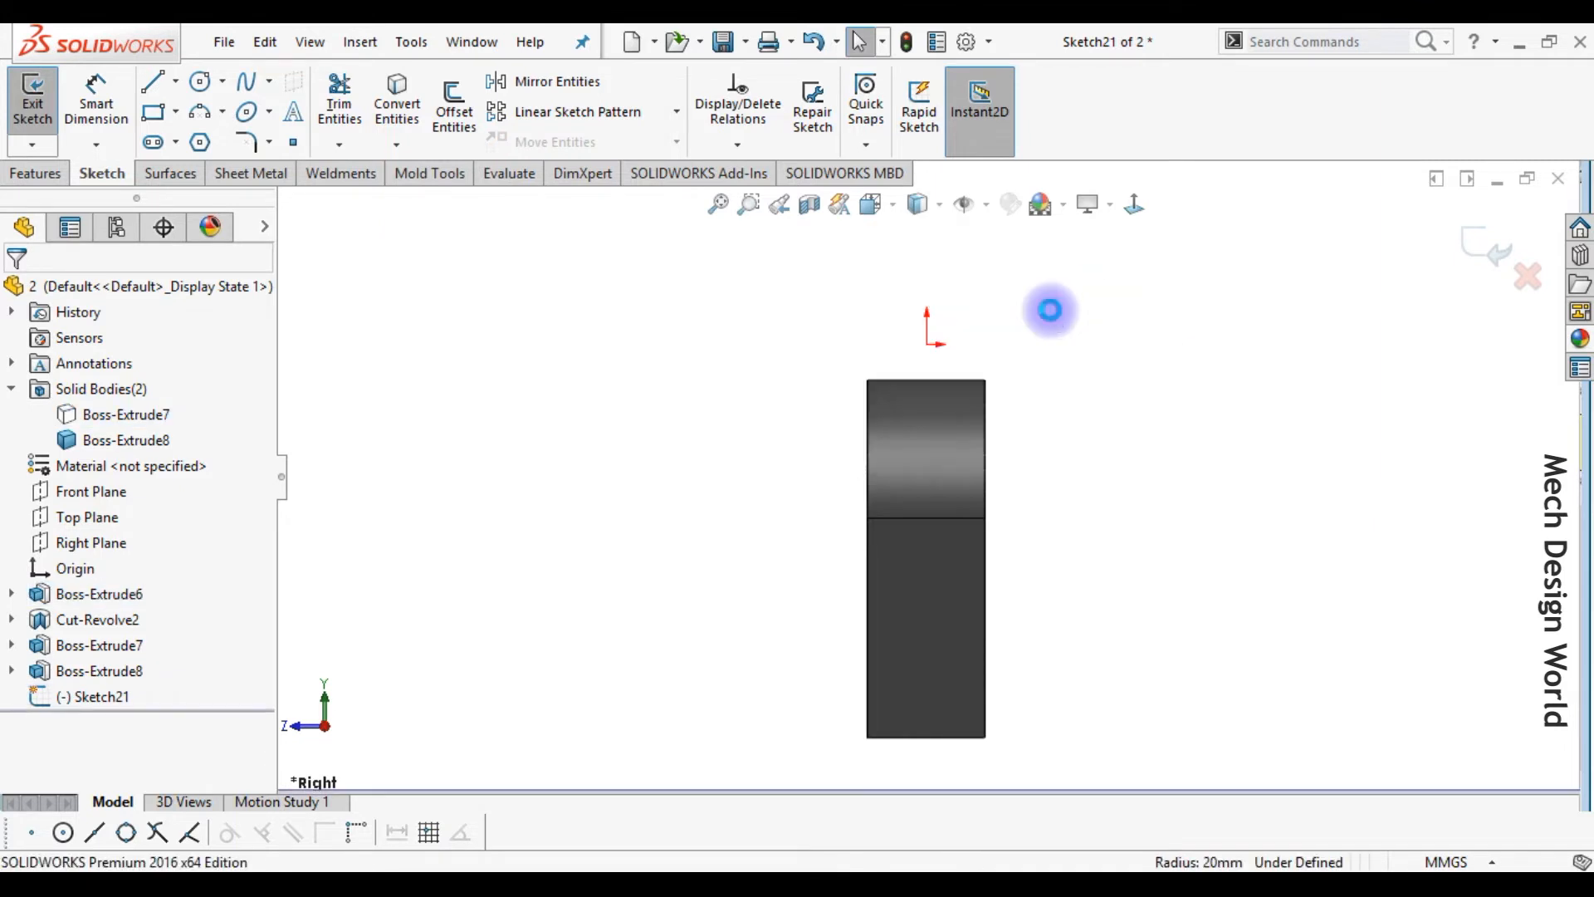
# - Sketch a circle about 12.5 mm in diameter near the fork's lower end and make it tangent to the fork's bottom edge
pyautogui.click(200, 81)
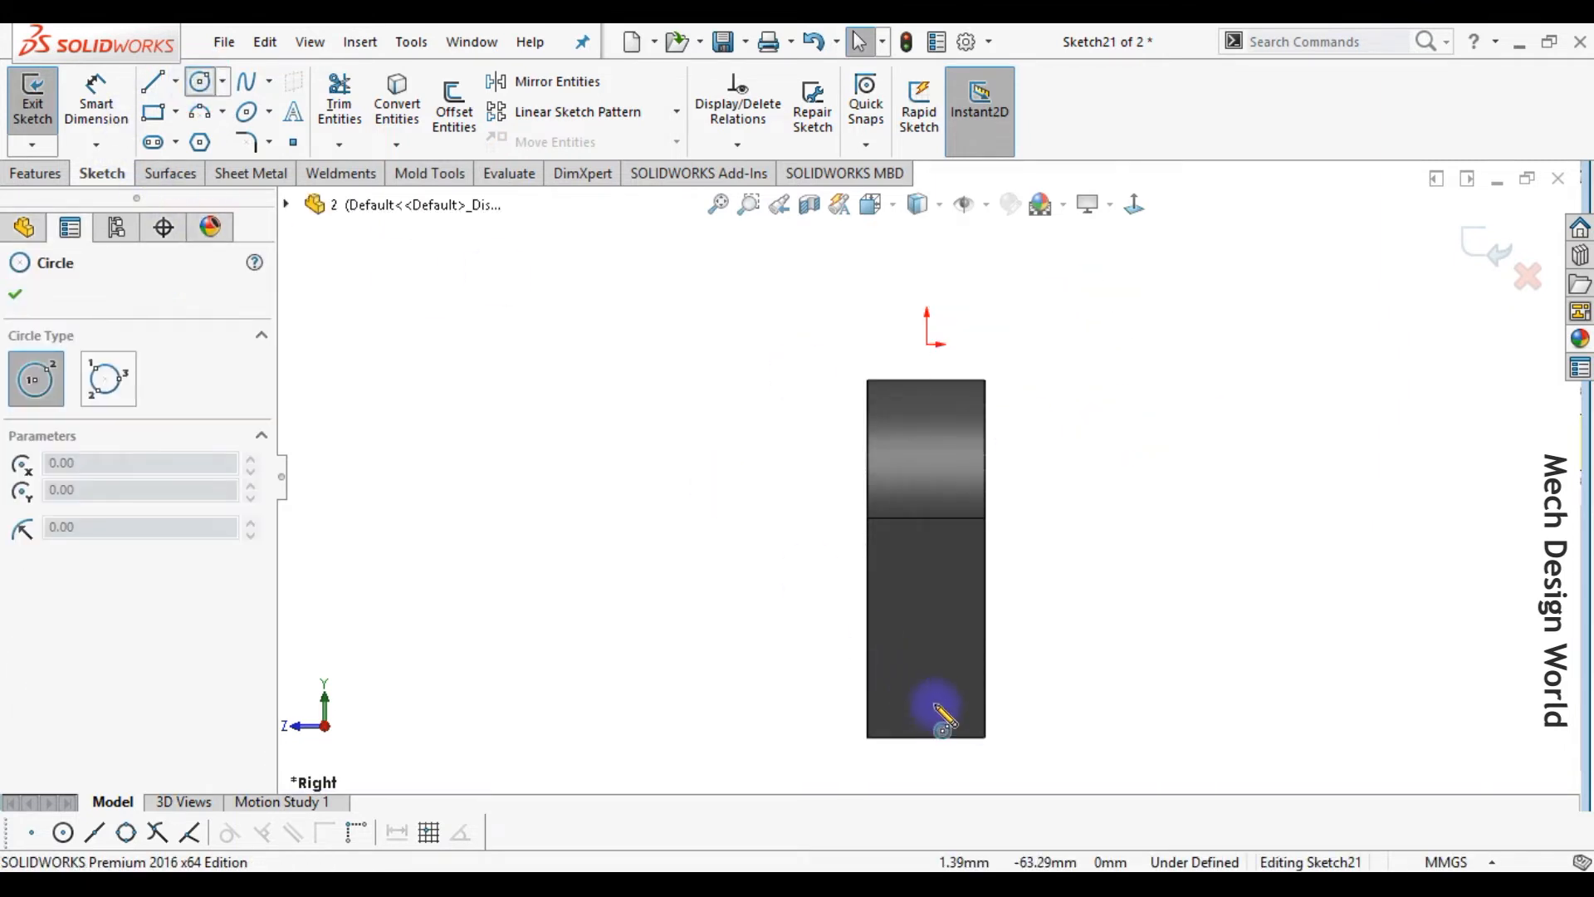
pyautogui.click(928, 683)
pyautogui.click(957, 660)
pyautogui.press('Escape')
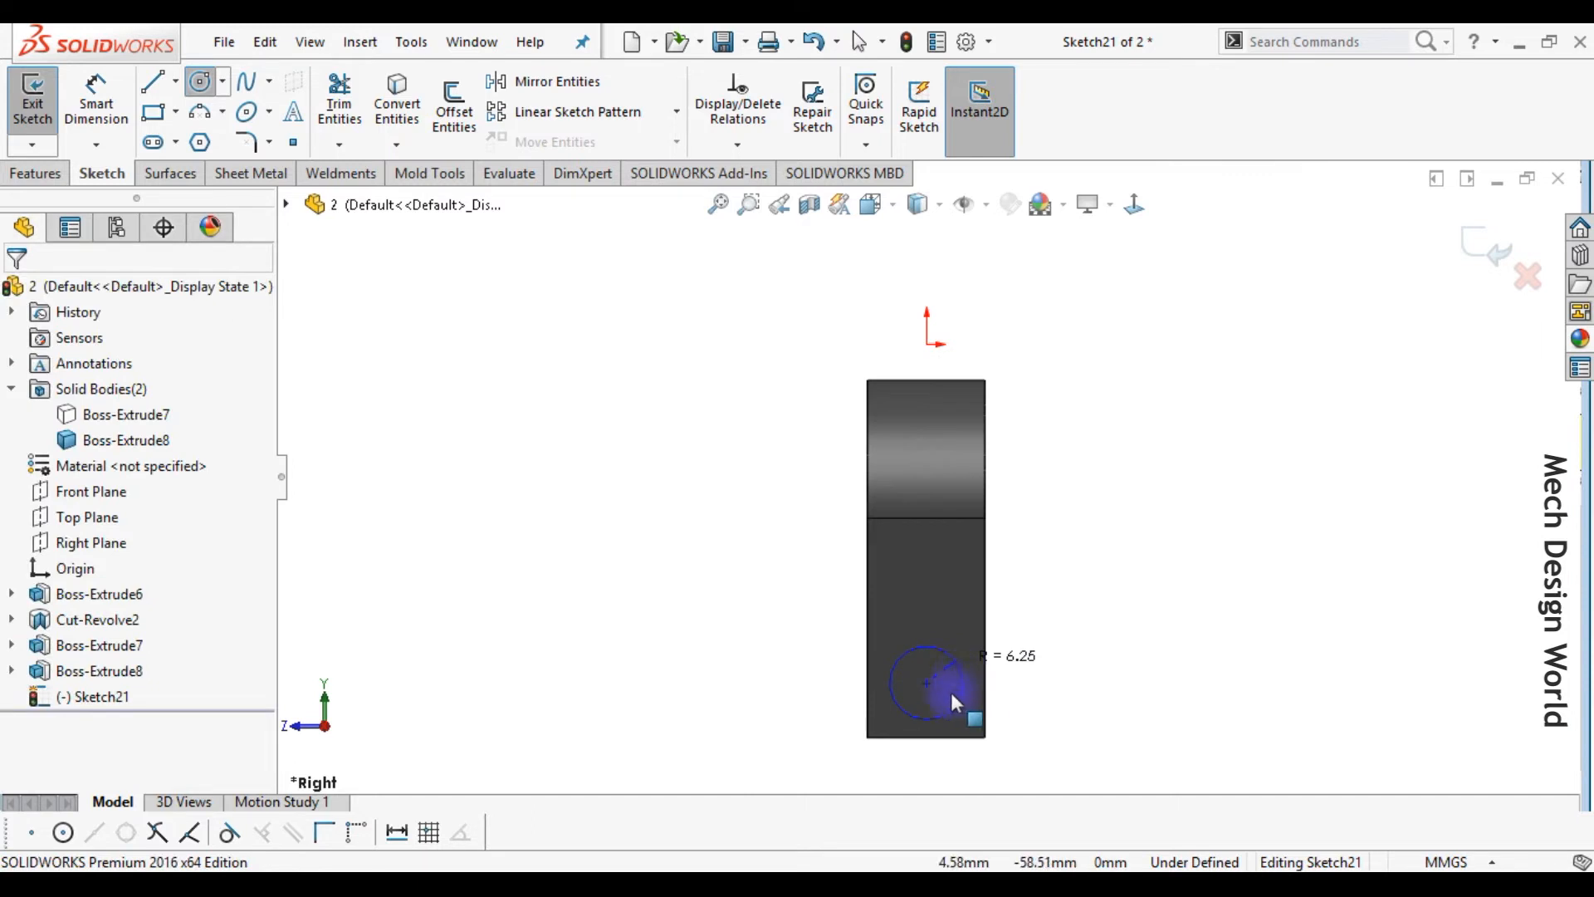
pyautogui.click(949, 715)
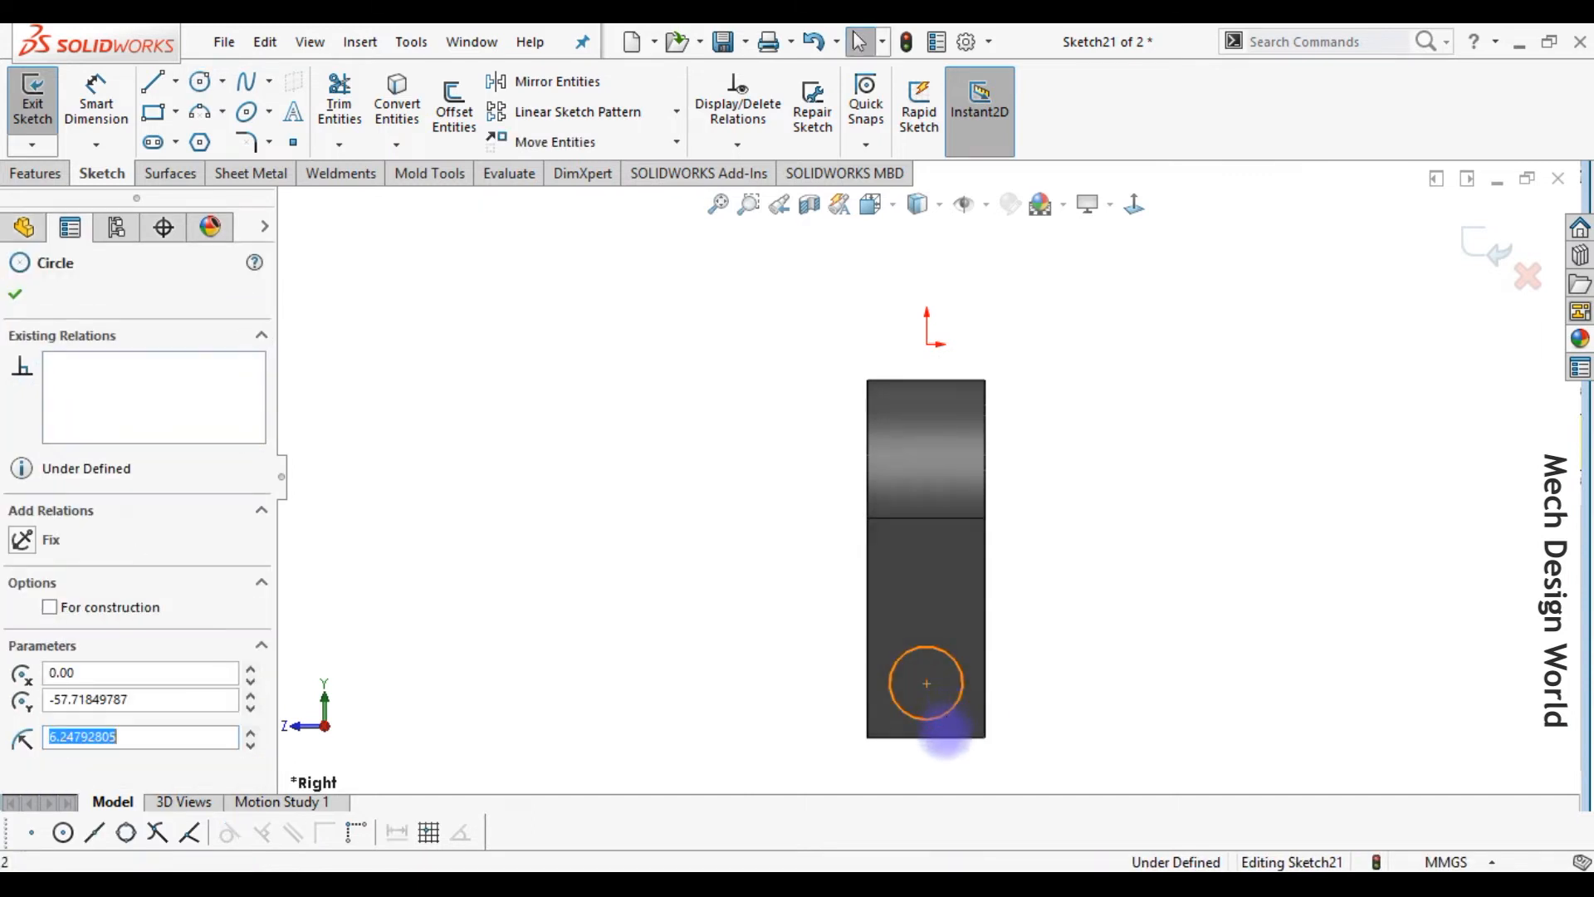
pyautogui.keyDown('ctrl'); pyautogui.click(954, 737); pyautogui.keyUp('ctrl')
pyautogui.click(1008, 667)
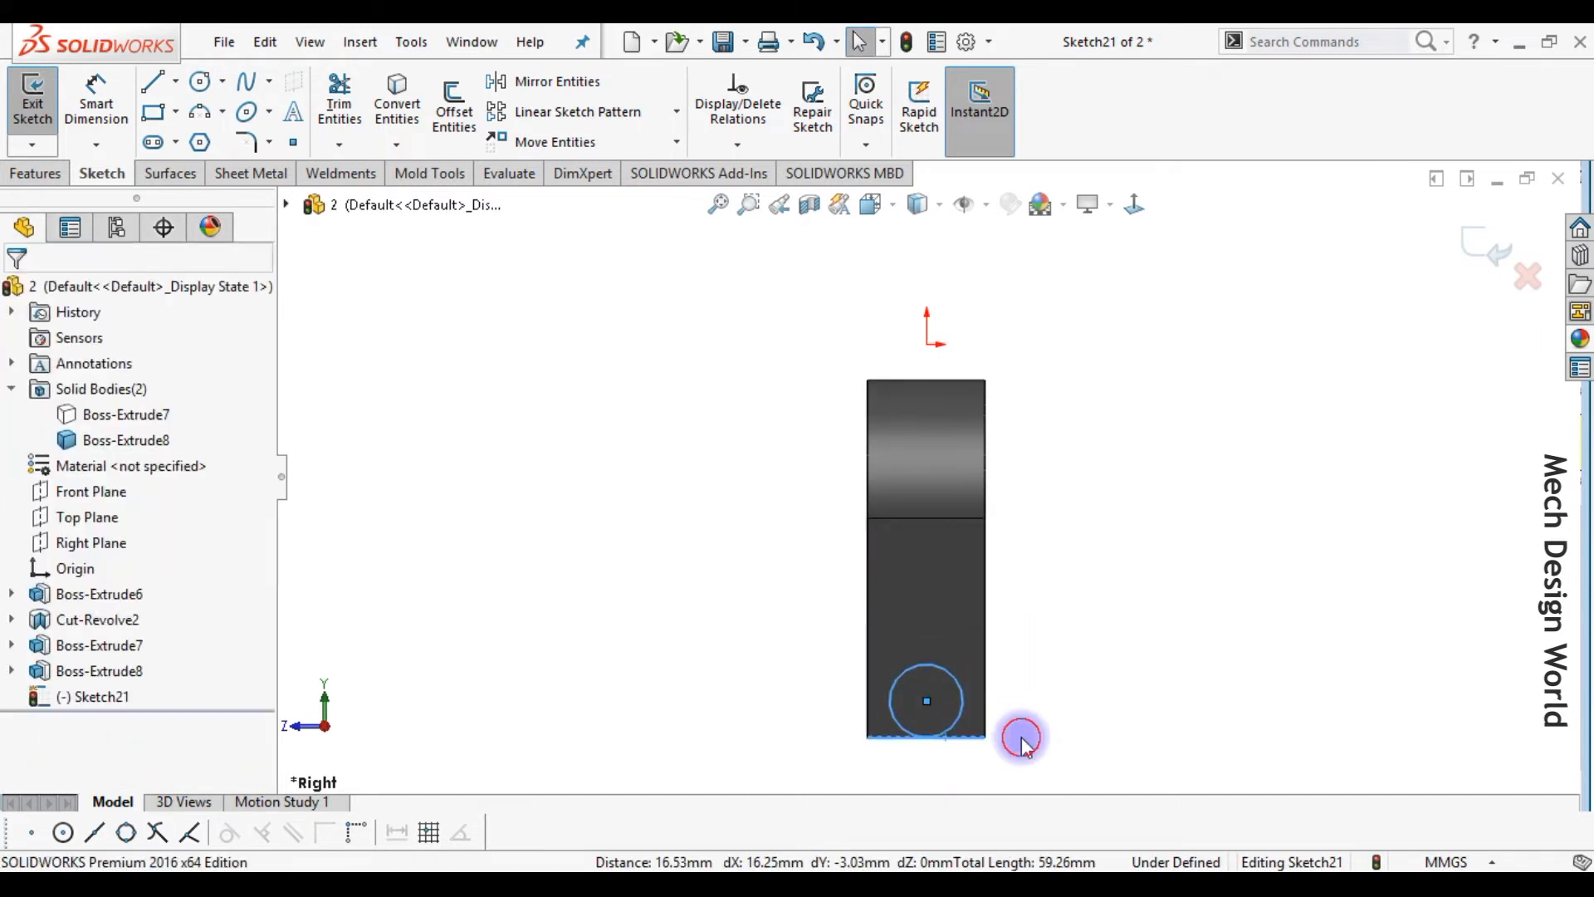
# - Dimension the circle's diameter at 15 mm
pyautogui.moveTo(1022, 739); pyautogui.dragTo(1018, 655, button='right')
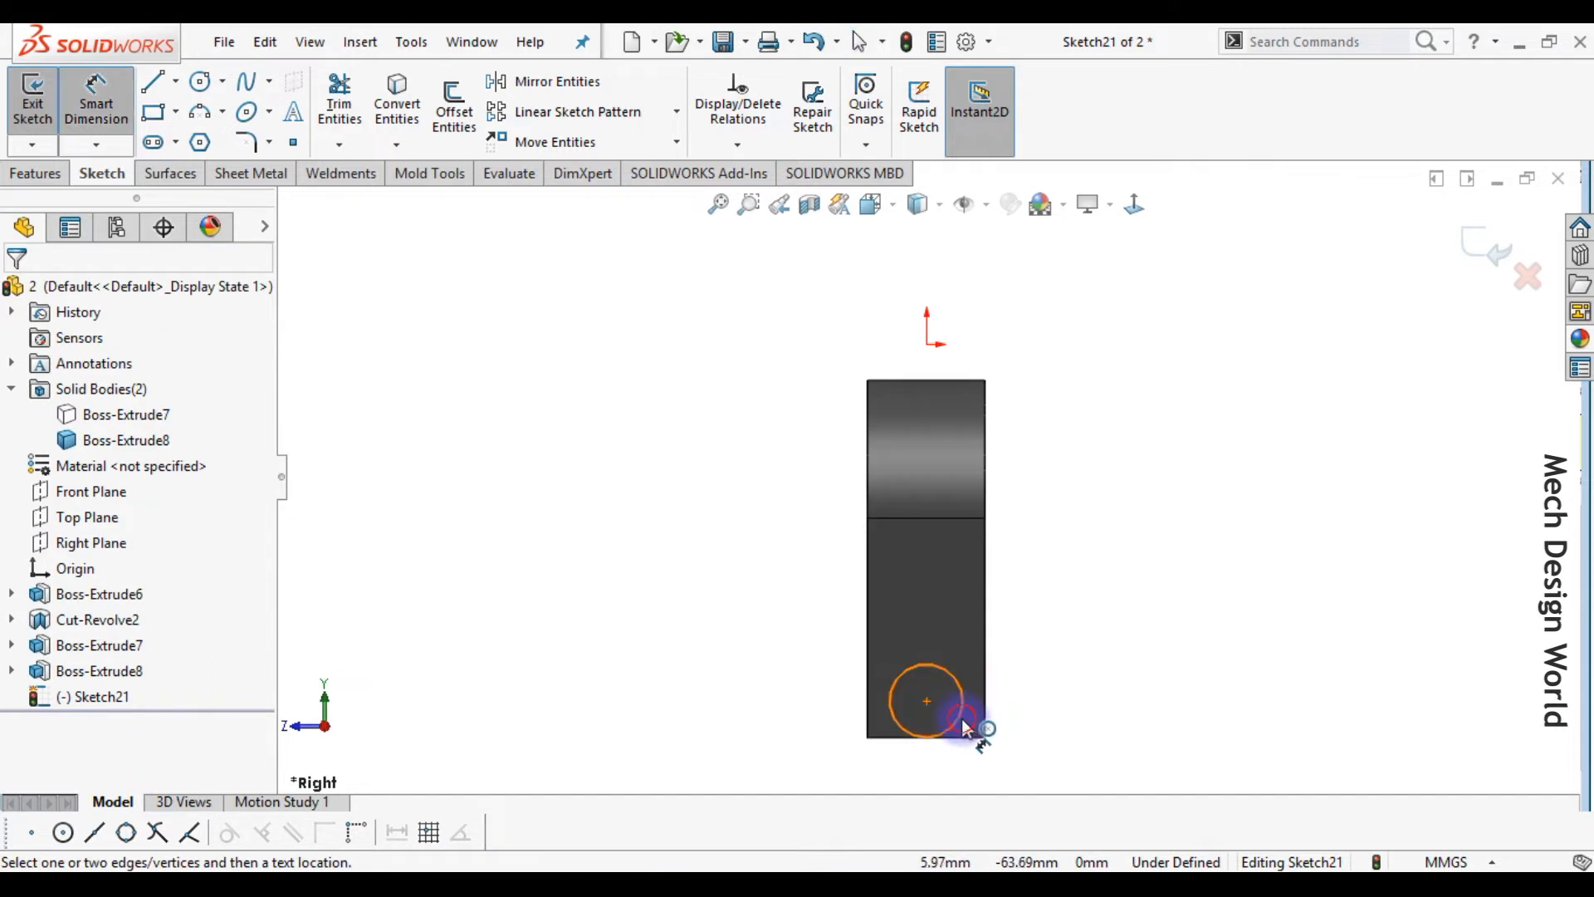
pyautogui.click(964, 724)
pyautogui.click(1017, 781)
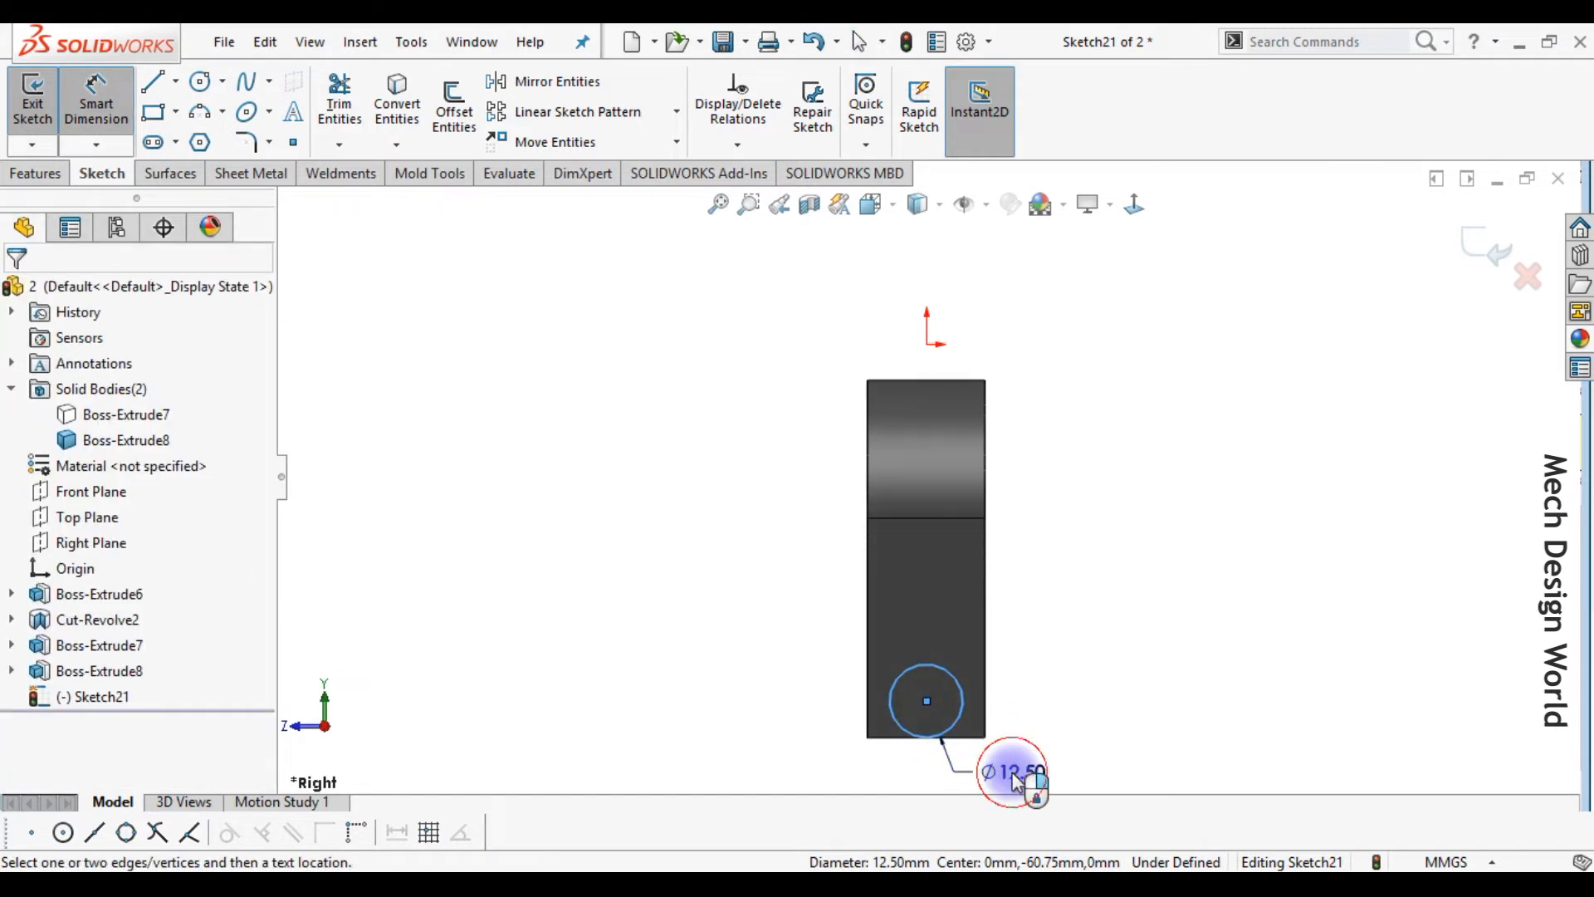
pyautogui.write('15')
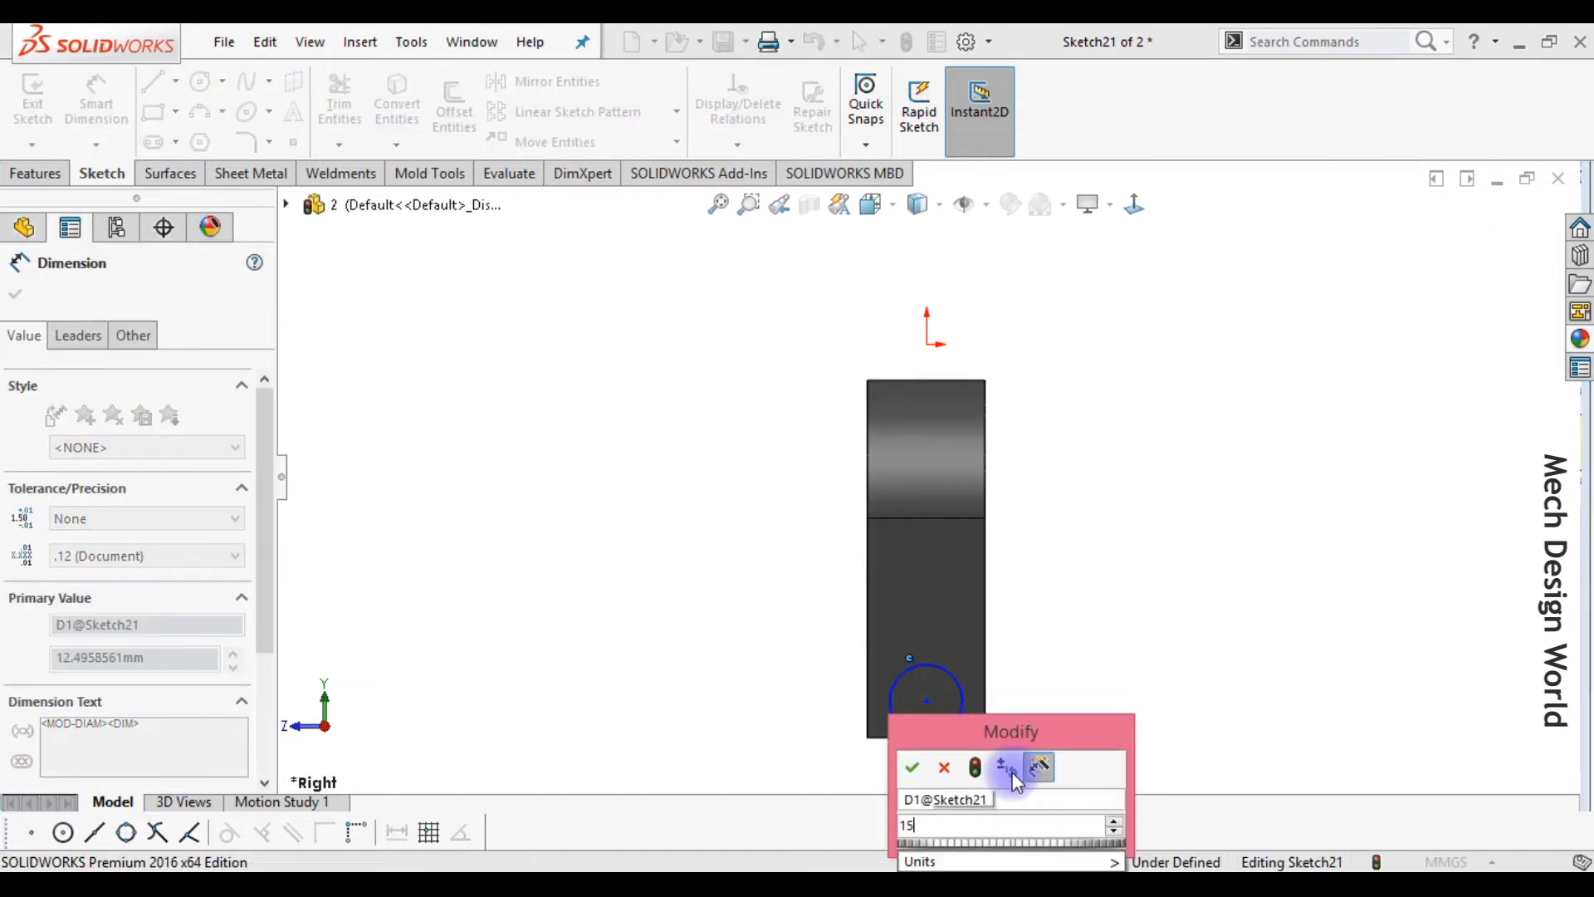
pyautogui.press('Return')
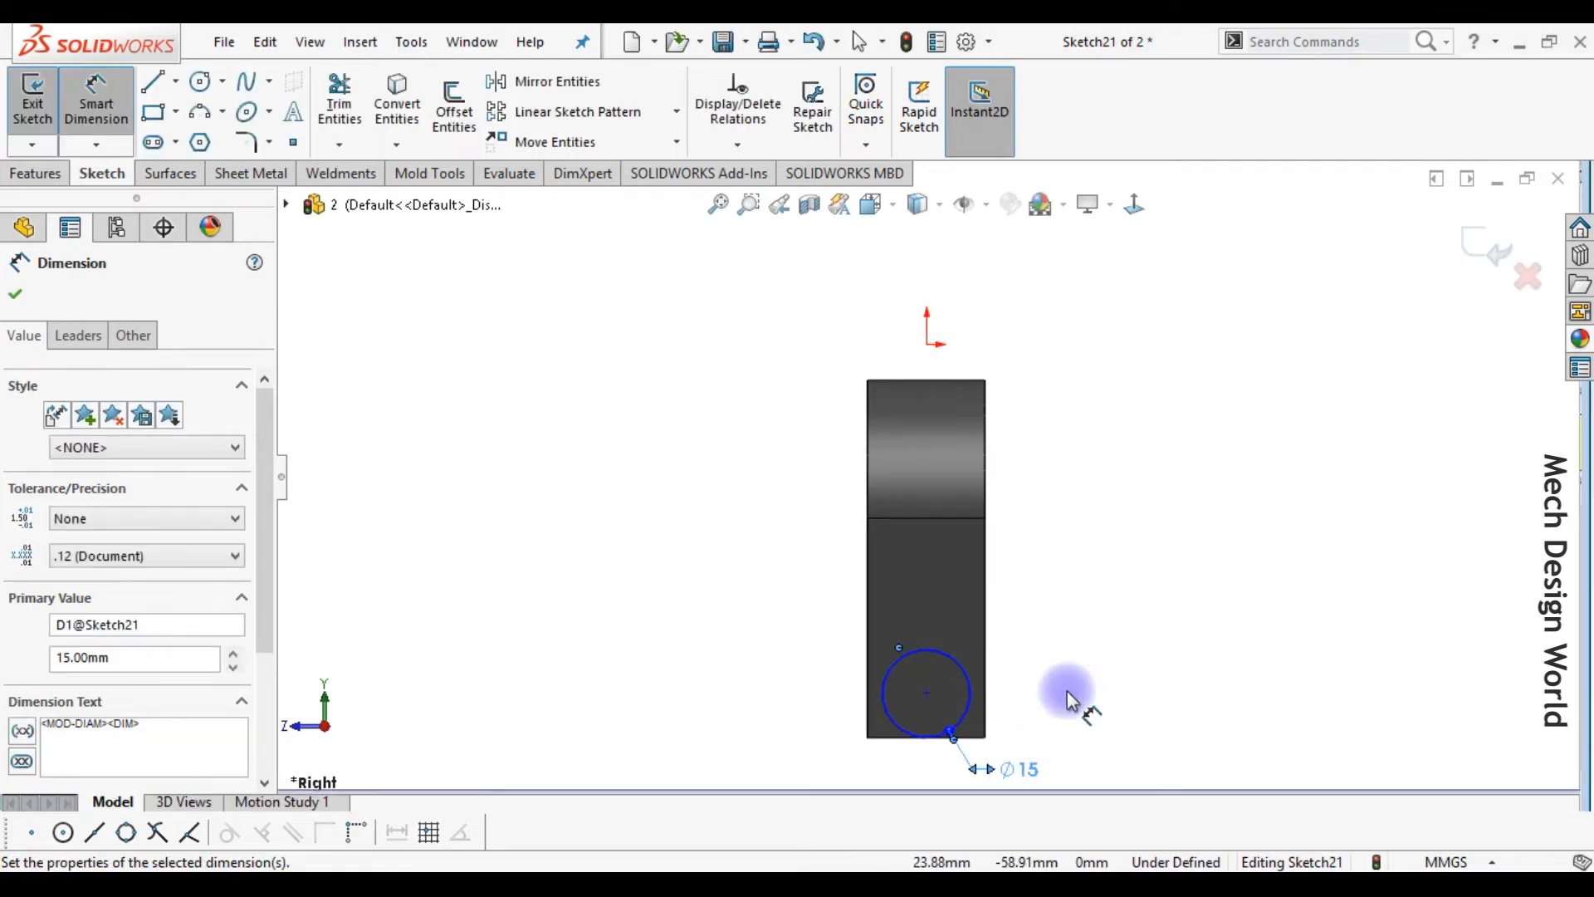
pyautogui.press('Escape')
pyautogui.press('Escape')
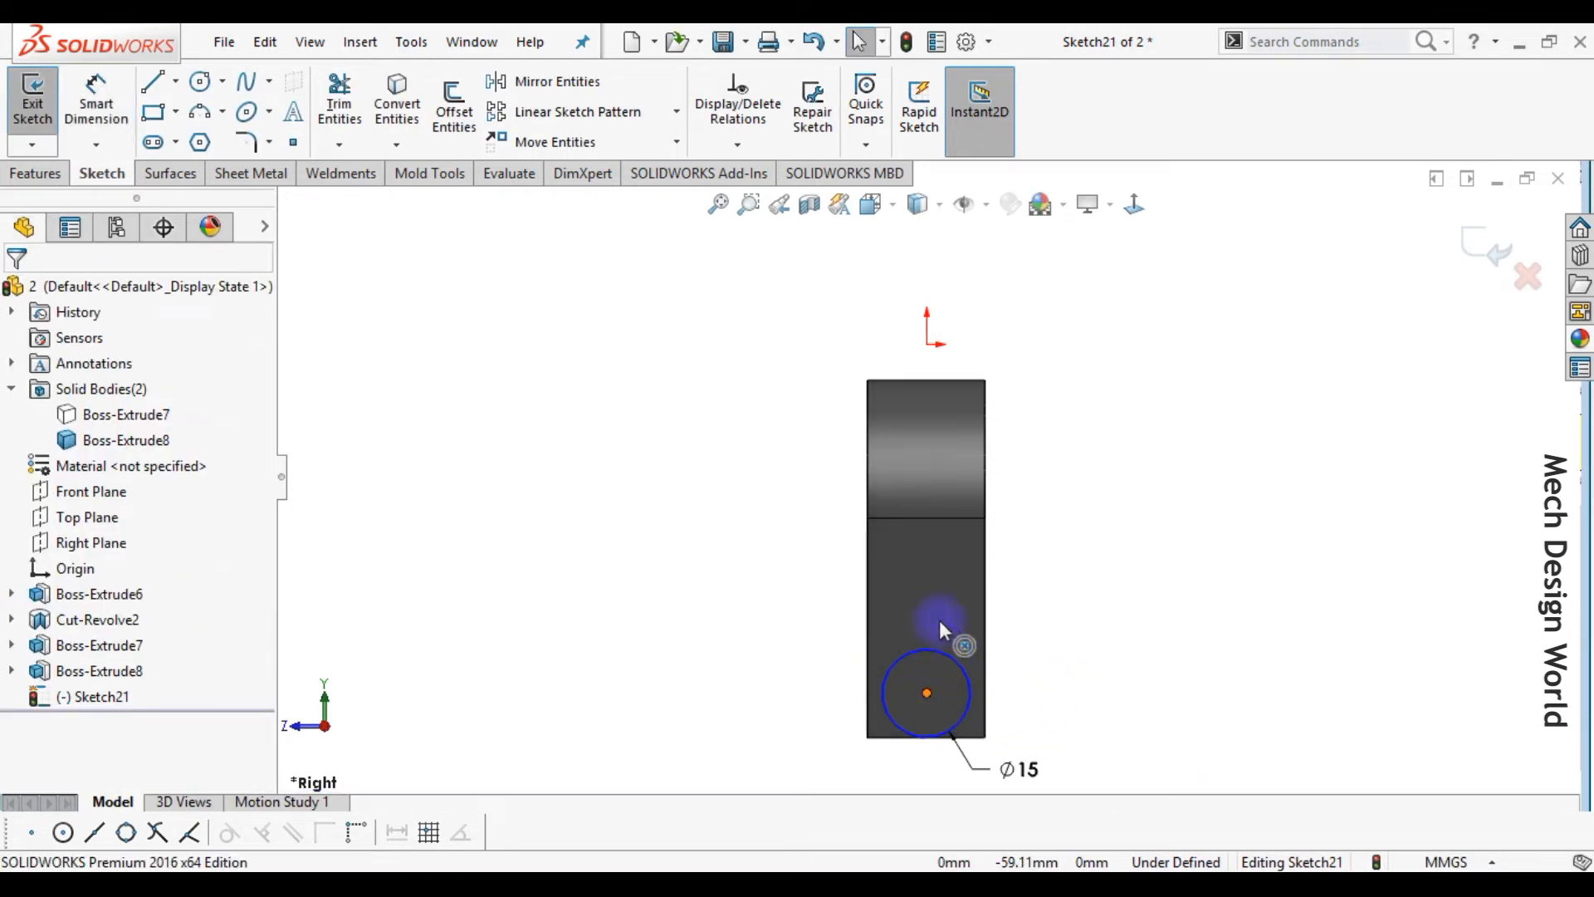
# - Align the circle's center vertically with the origin
pyautogui.click(930, 351)
pyautogui.keyDown('ctrl'); pyautogui.click(929, 344); pyautogui.keyUp('ctrl')
pyautogui.click(1022, 249)
pyautogui.click(1091, 484)
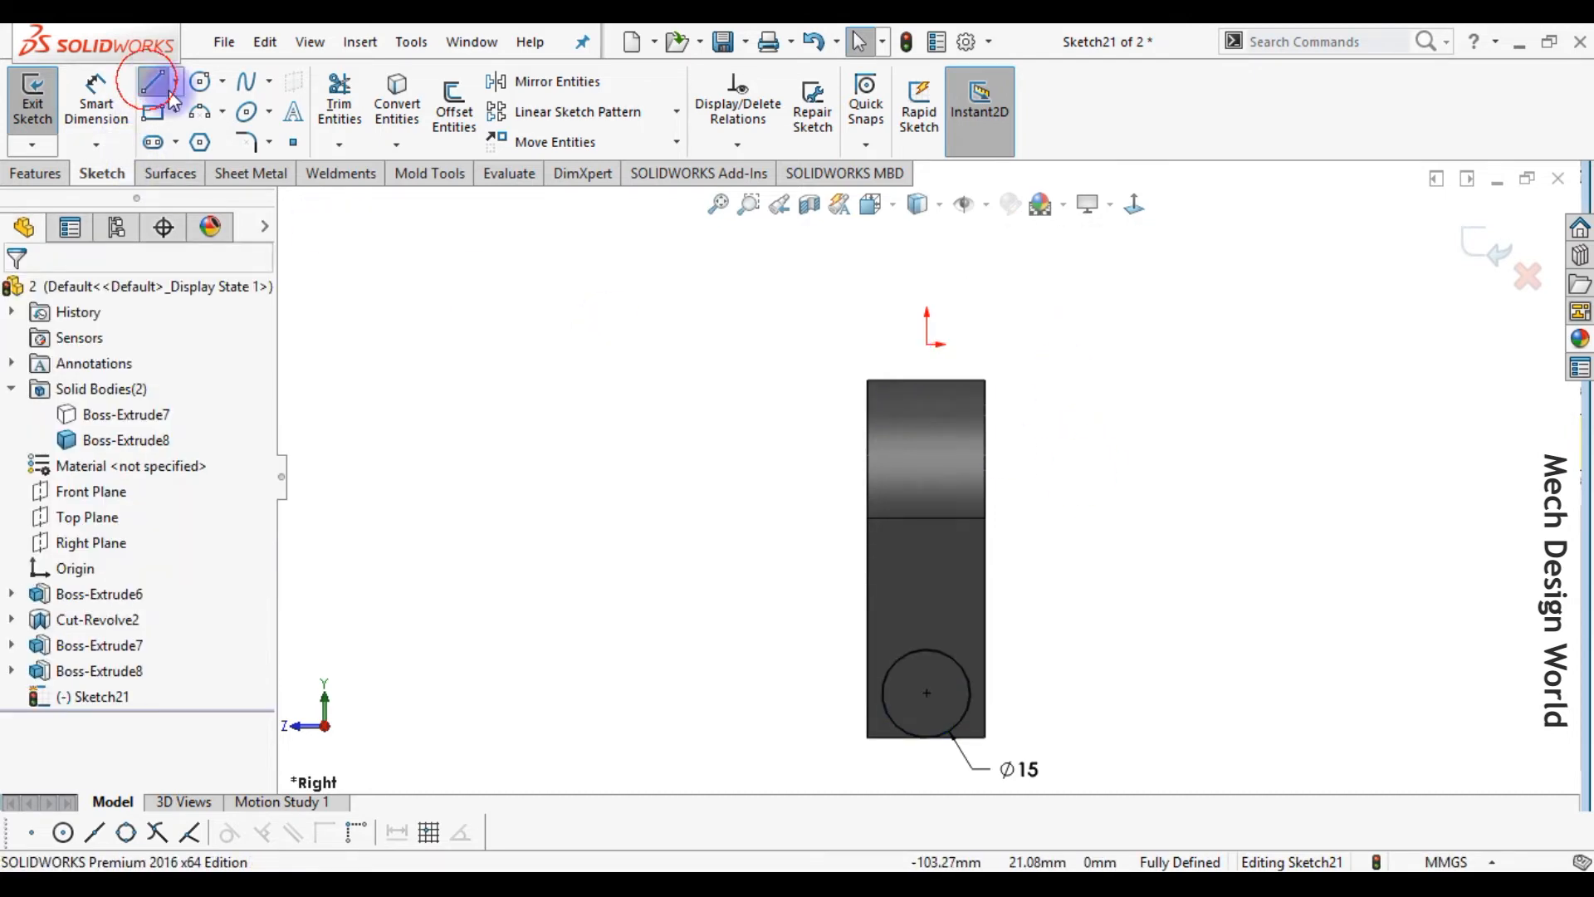
# - Draw three connected lines from the circle's left side up, about 40 mm horizontally above the fork, and back down to the circle's right side
pyautogui.click(152, 81)
pyautogui.click(883, 692)
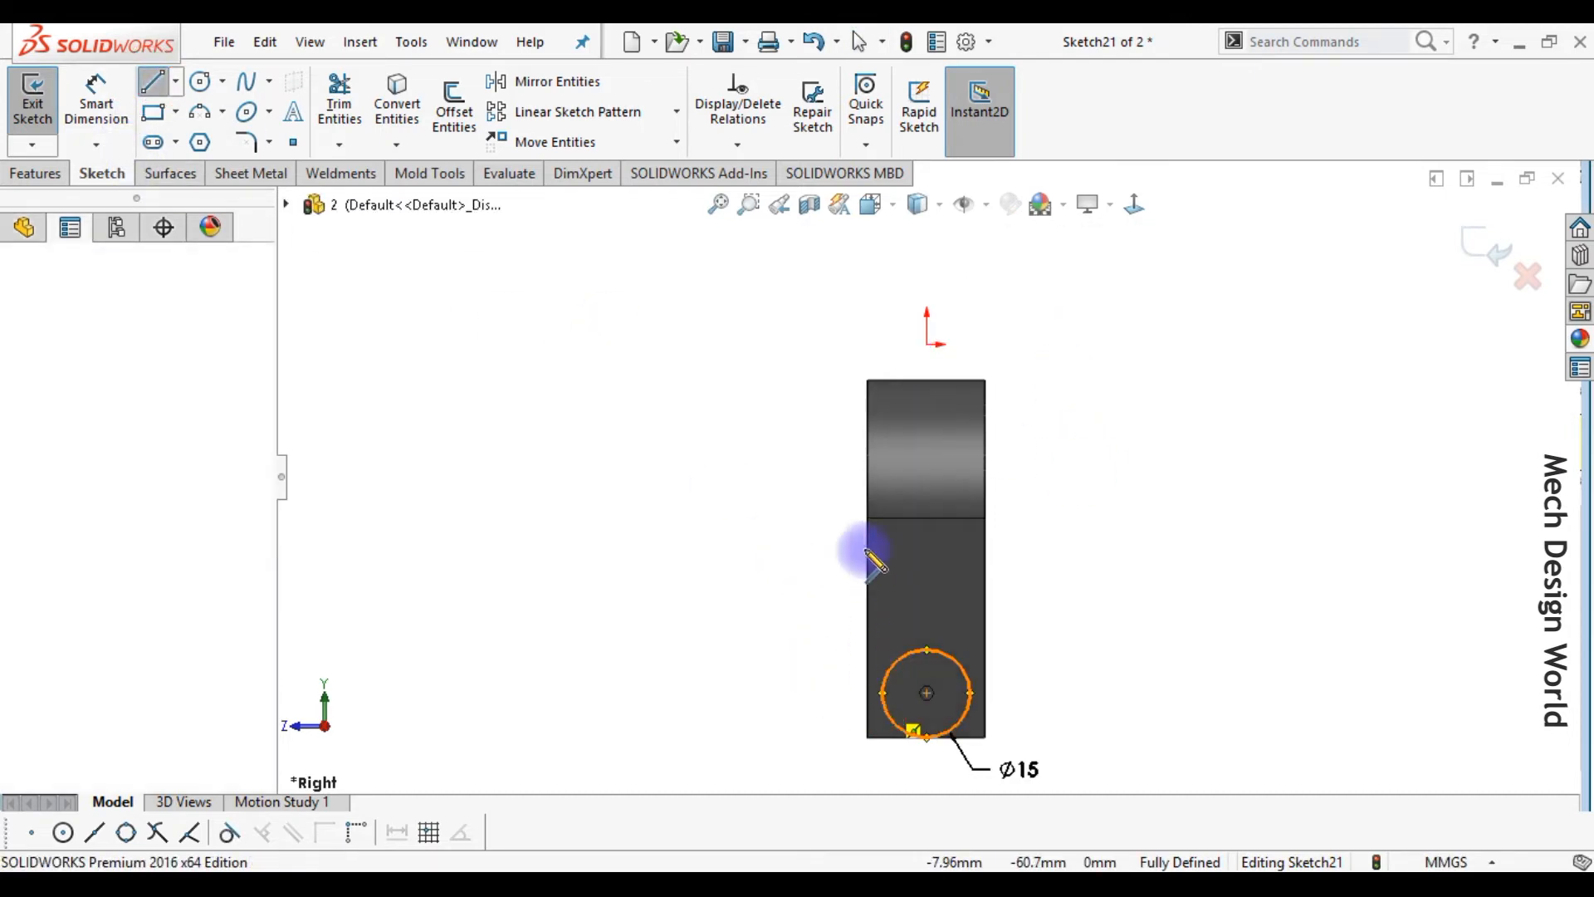
pyautogui.click(840, 360)
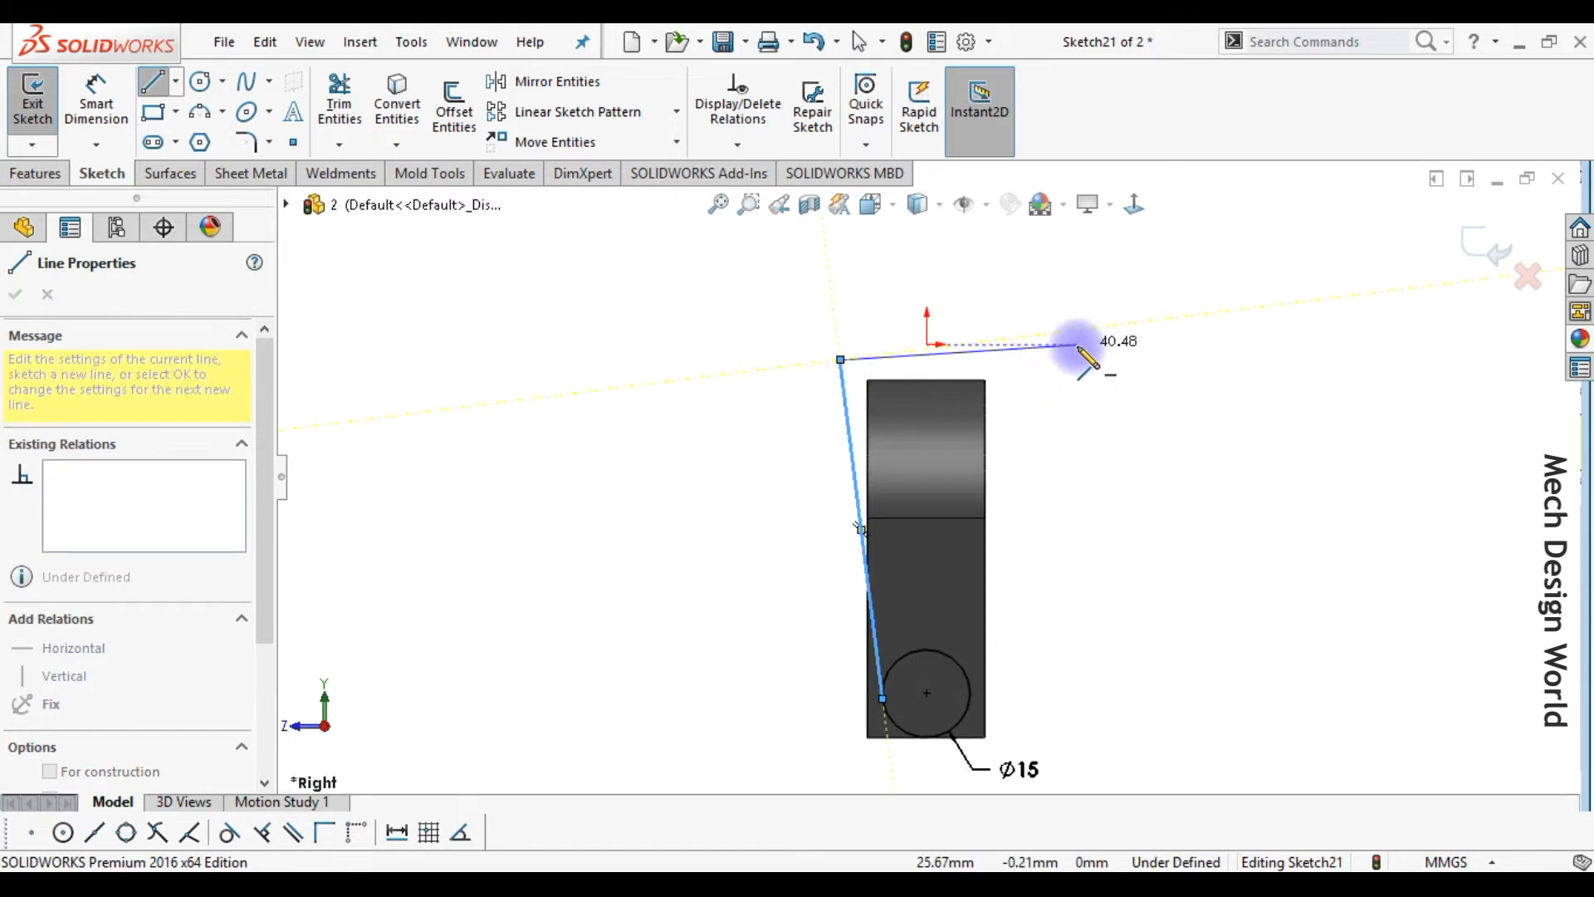
pyautogui.click(1077, 360)
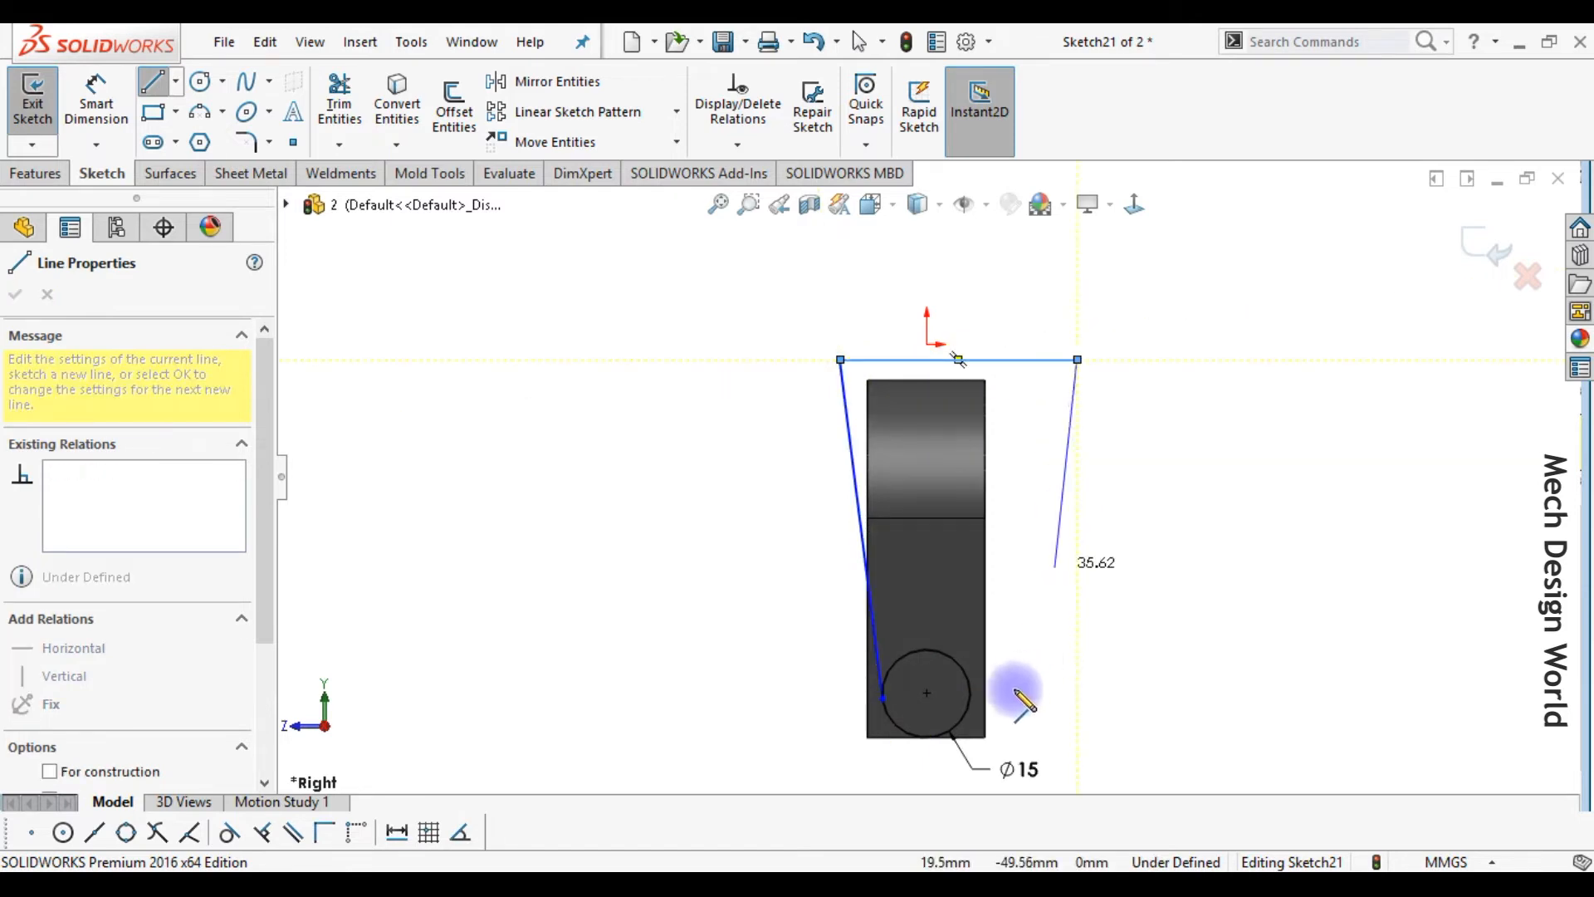
pyautogui.doubleClick(963, 721)
pyautogui.press('Escape')
# - Try to make the right slanted line's lower endpoint concentric with the circle
pyautogui.click(962, 718)
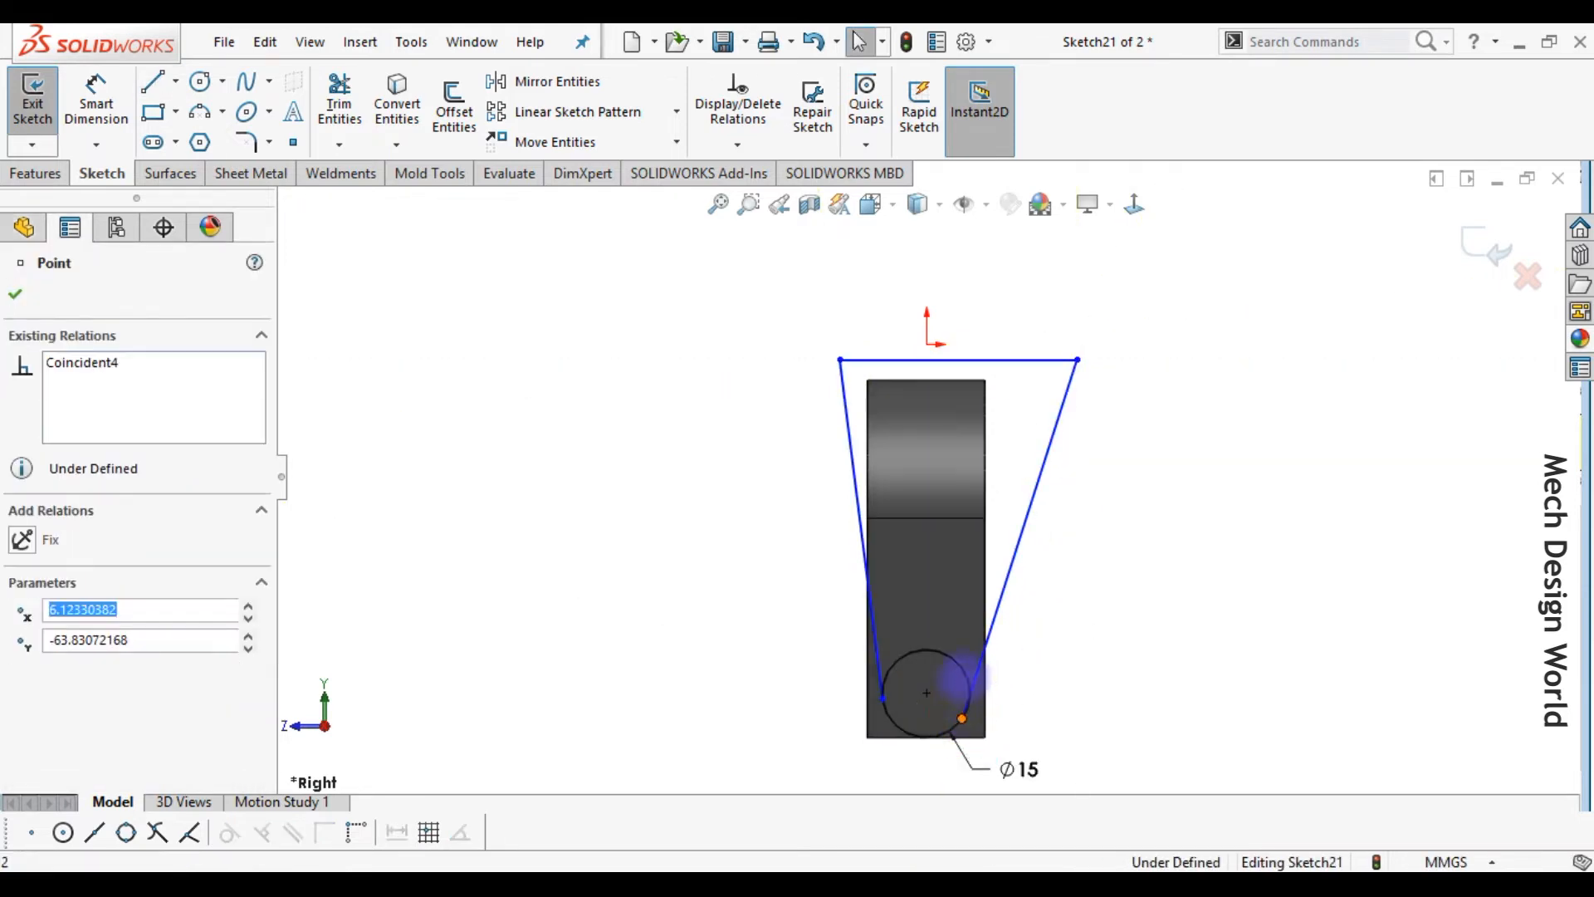
pyautogui.keyDown('ctrl'); pyautogui.click(966, 671); pyautogui.keyUp('ctrl')
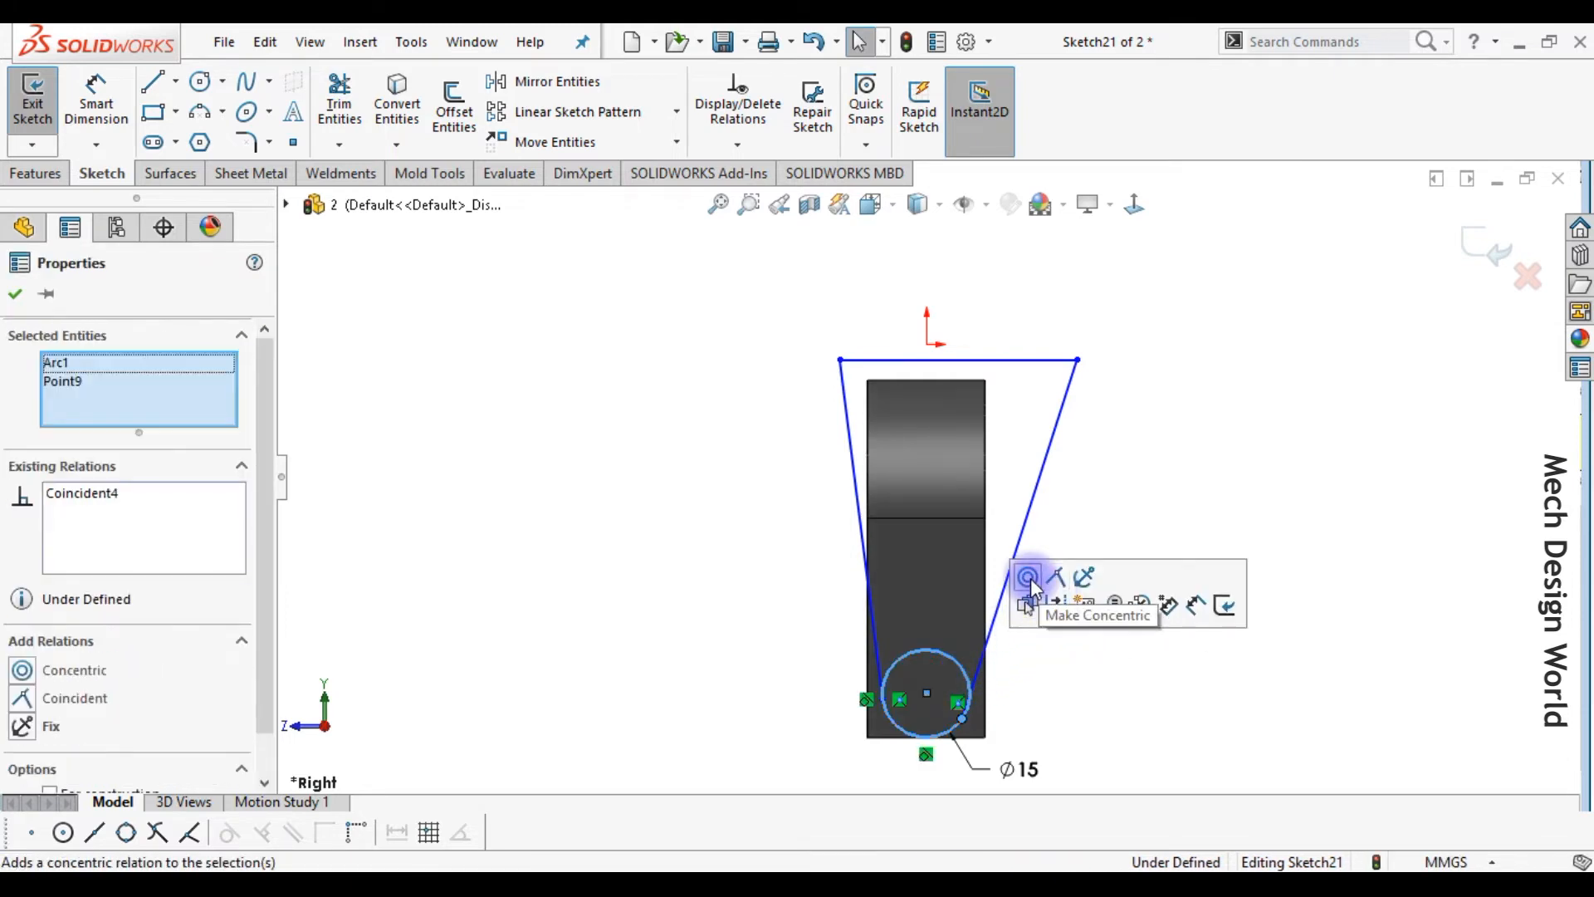
pyautogui.click(1028, 576)
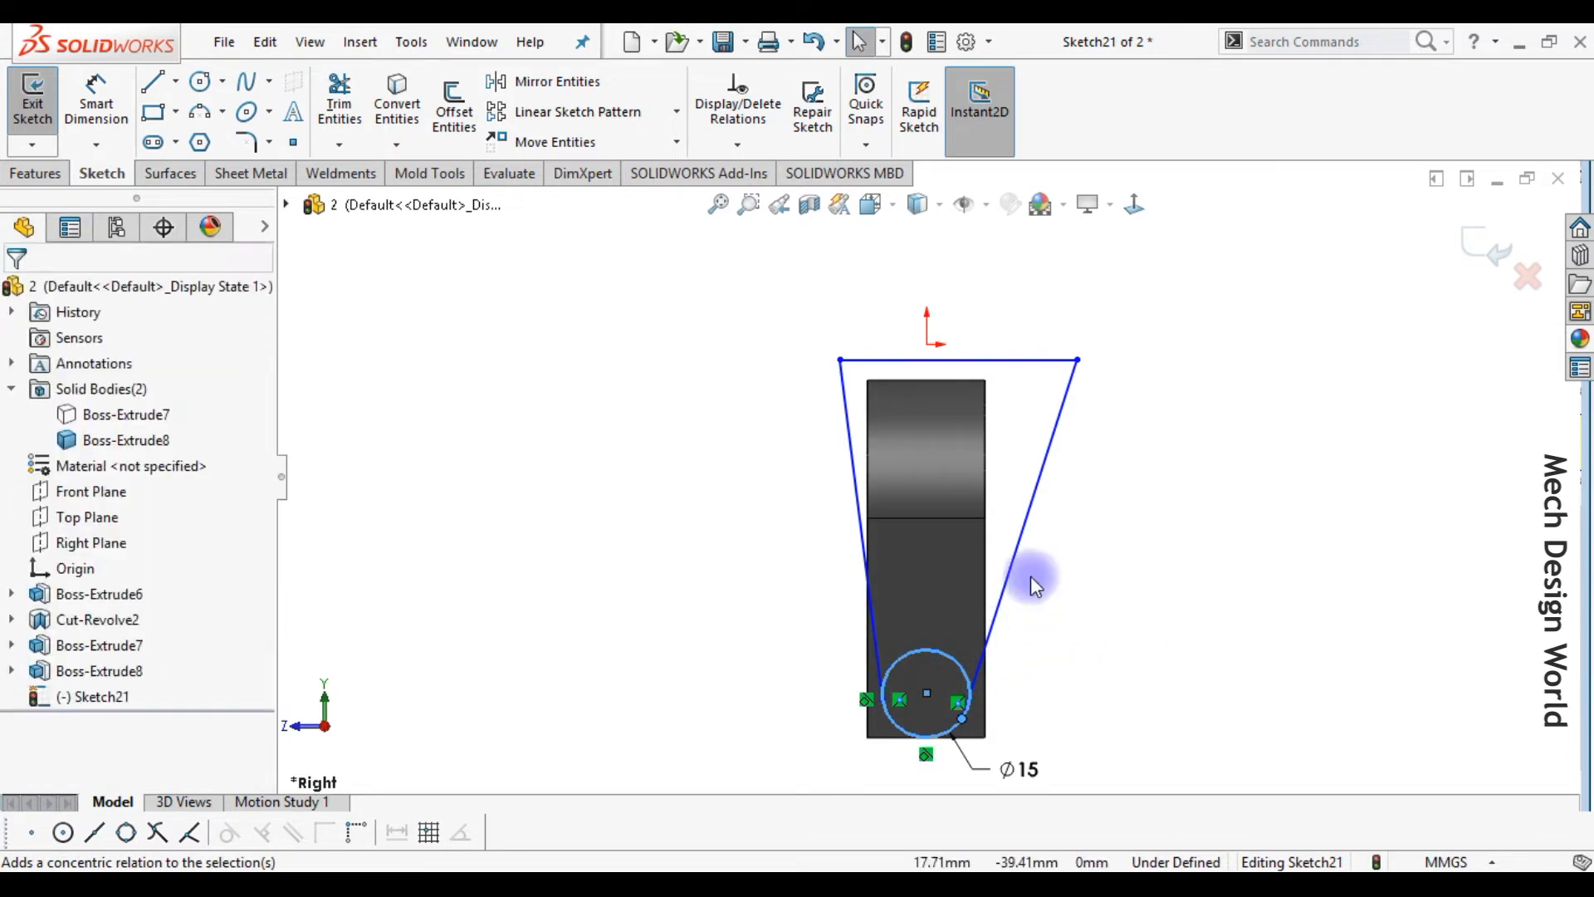
# - Make the right slanted line tangent to the circle
pyautogui.click(964, 668)
pyautogui.keyDown('ctrl'); pyautogui.click(981, 655); pyautogui.keyUp('ctrl')
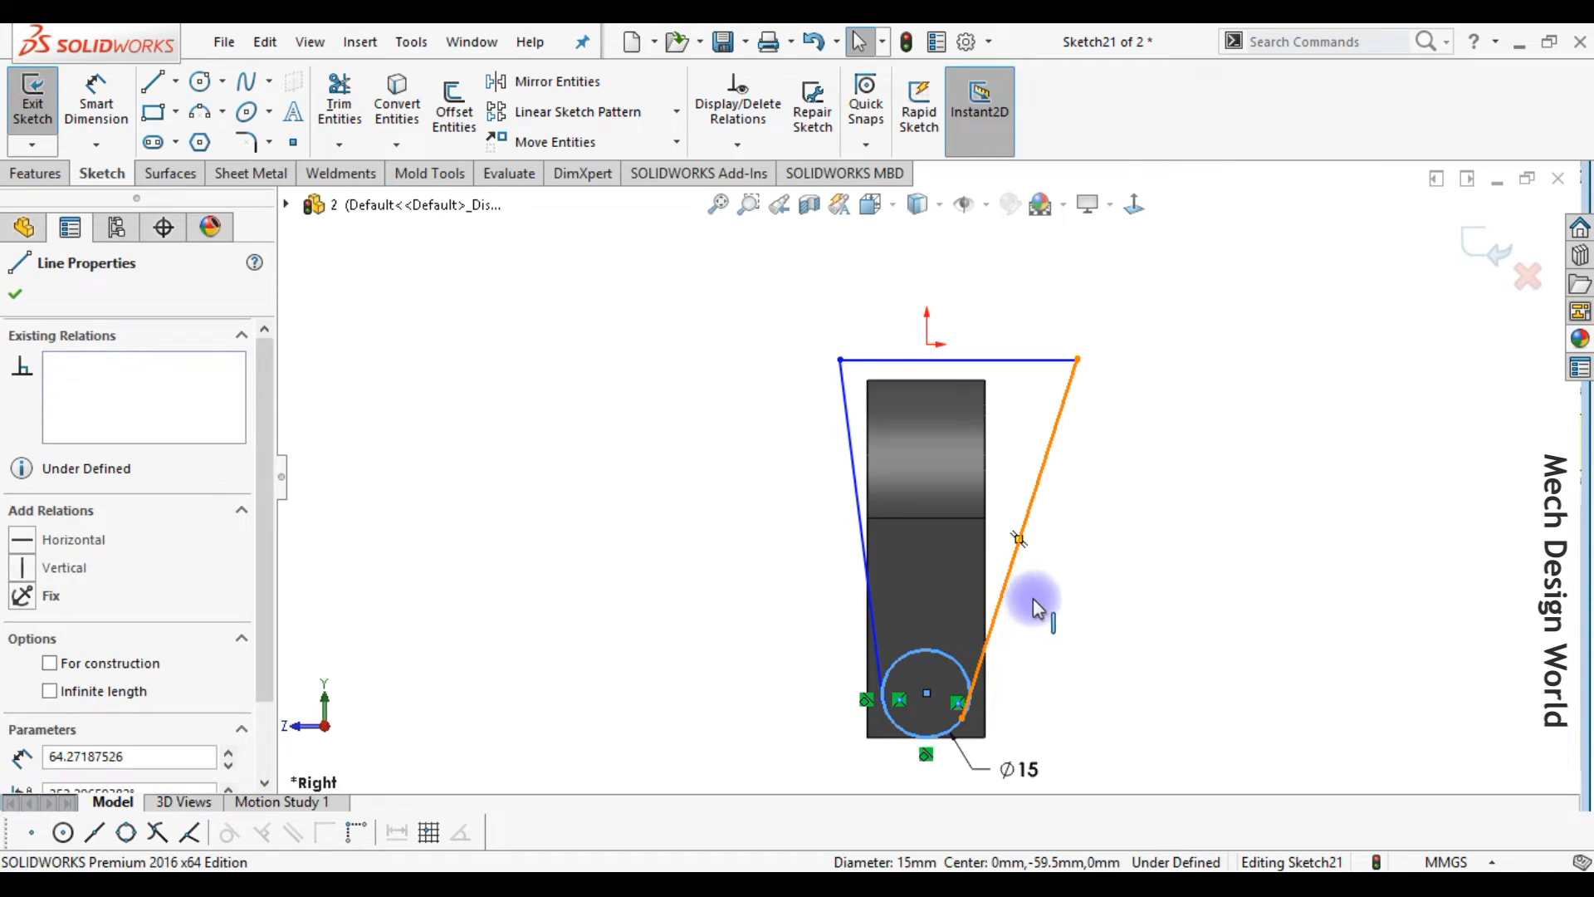
pyautogui.click(1044, 556)
pyautogui.click(1065, 671)
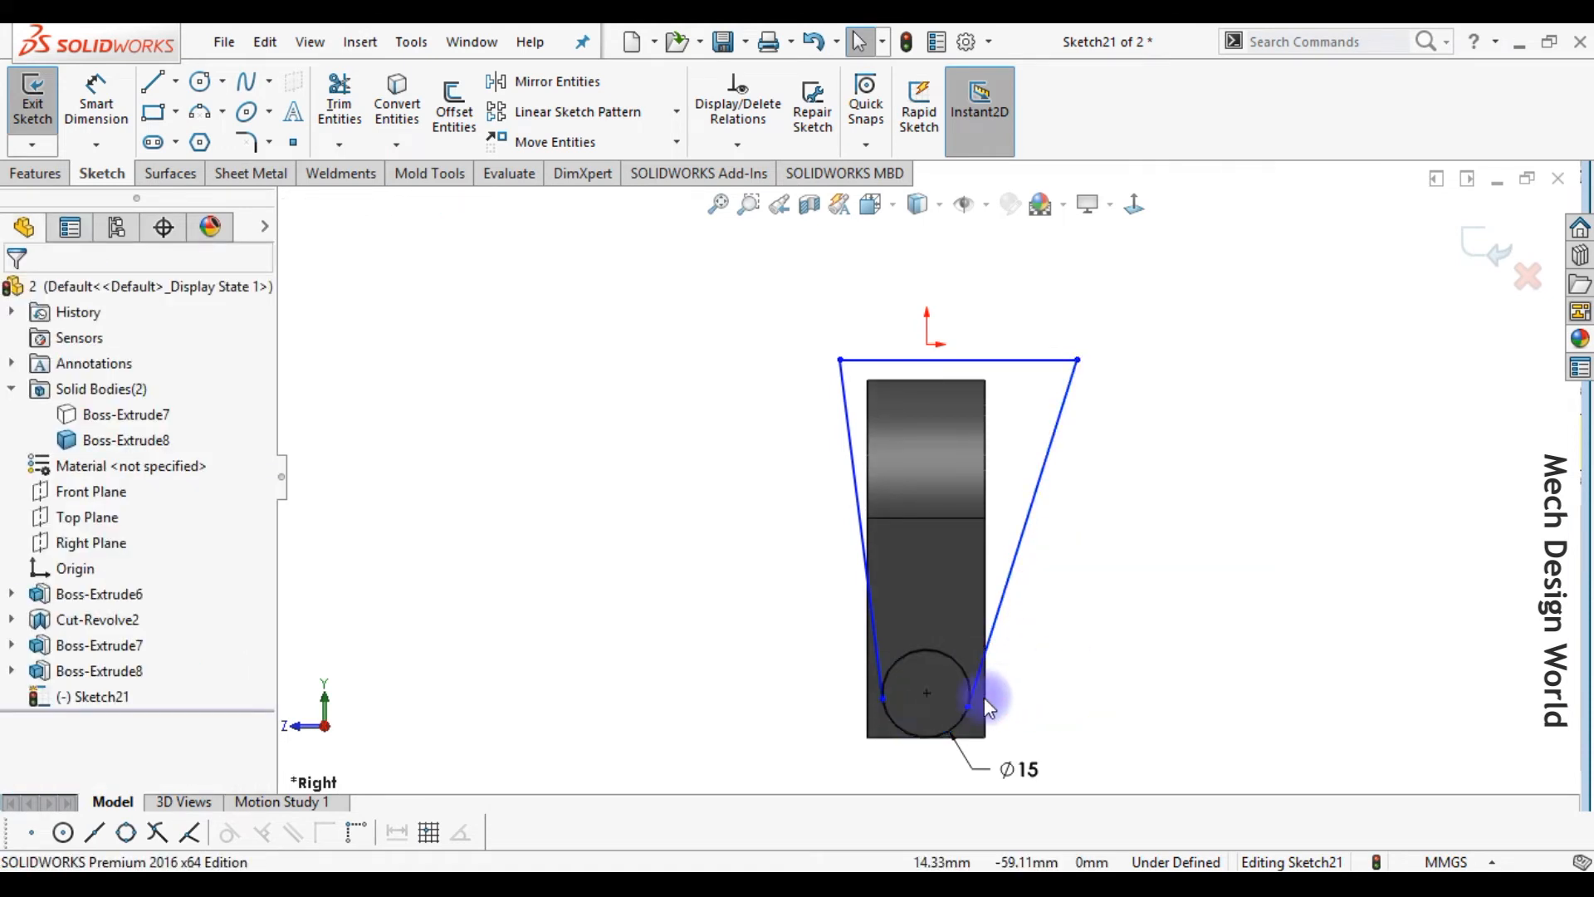
# - Make the left slanted line tangent to the circle
pyautogui.click(875, 674)
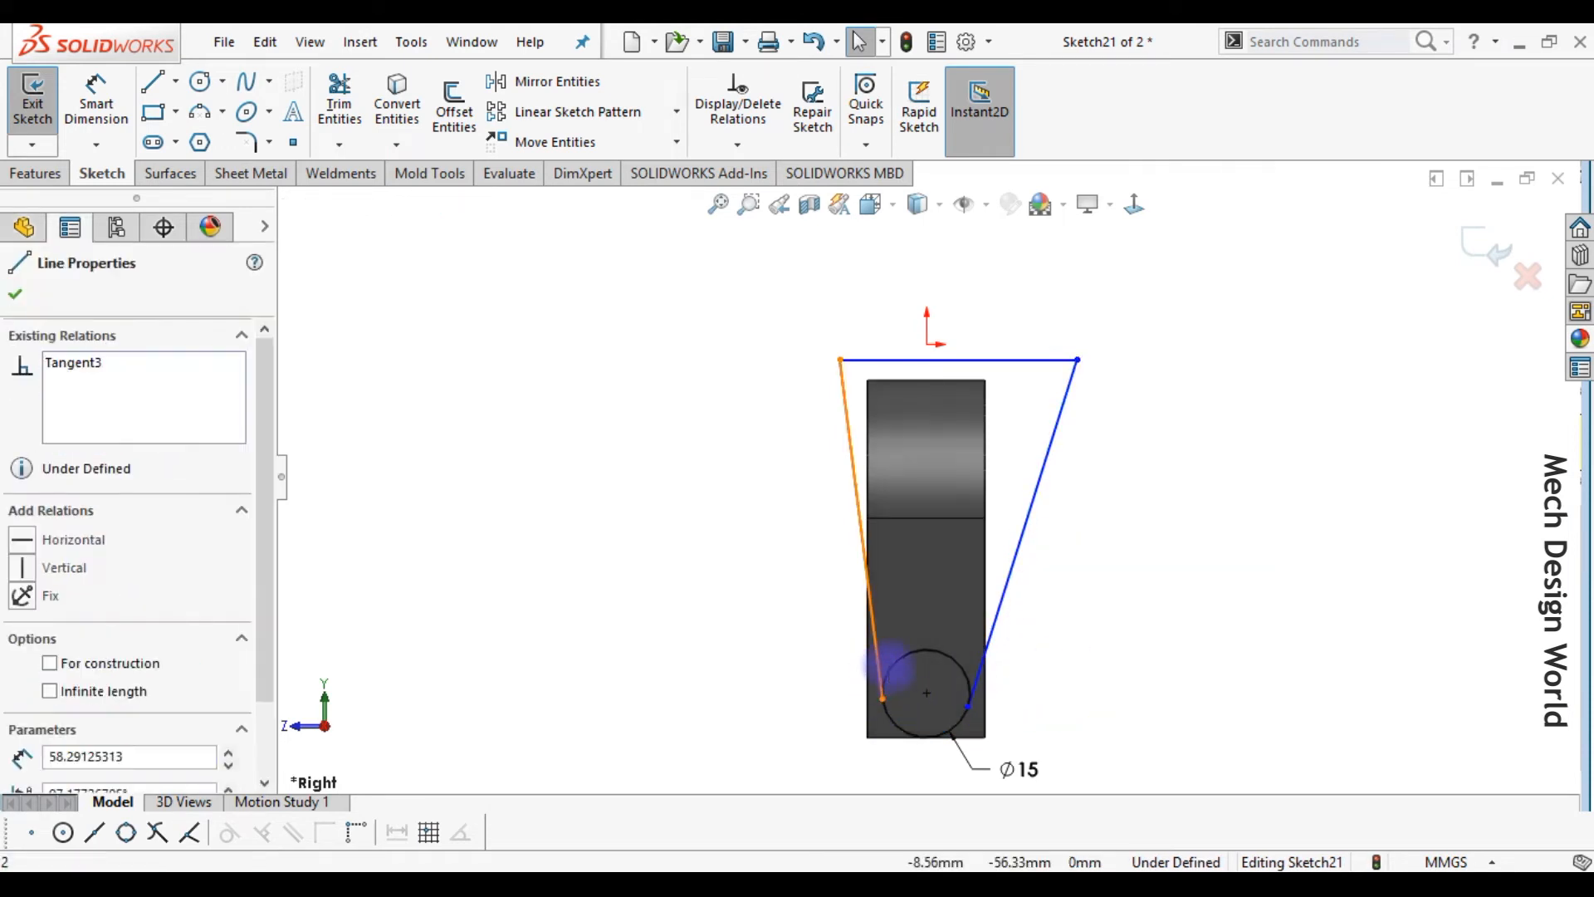
pyautogui.keyDown('ctrl'); pyautogui.click(896, 664); pyautogui.keyUp('ctrl')
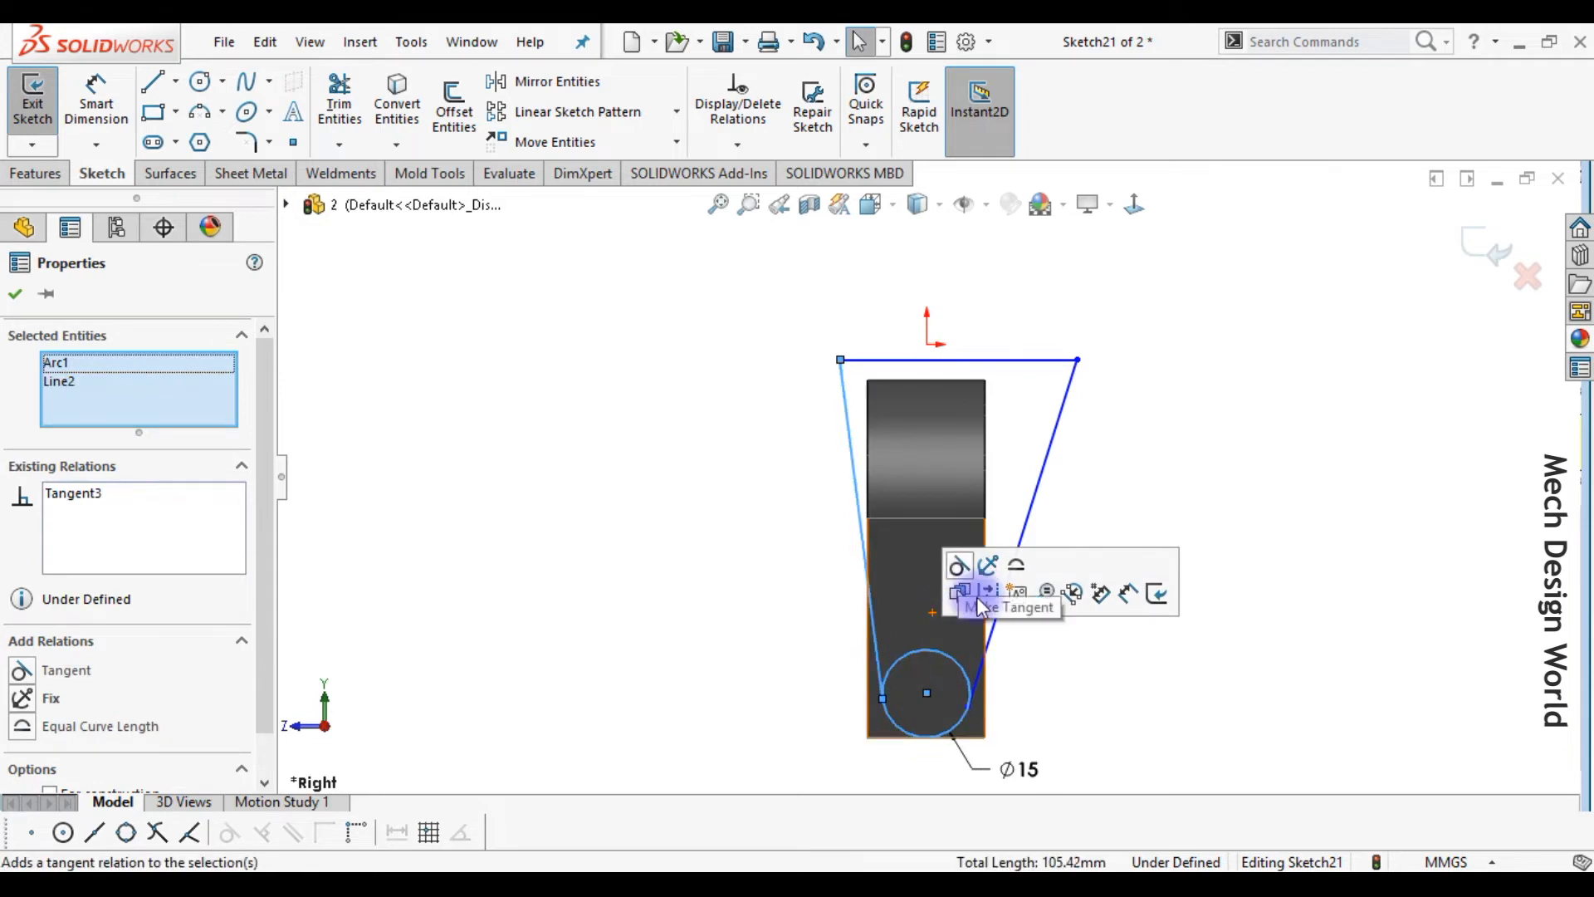
pyautogui.click(980, 604)
pyautogui.click(1051, 644)
# - Draw a vertical centerline from the circle's center to the origin
pyautogui.click(175, 80)
pyautogui.click(174, 140)
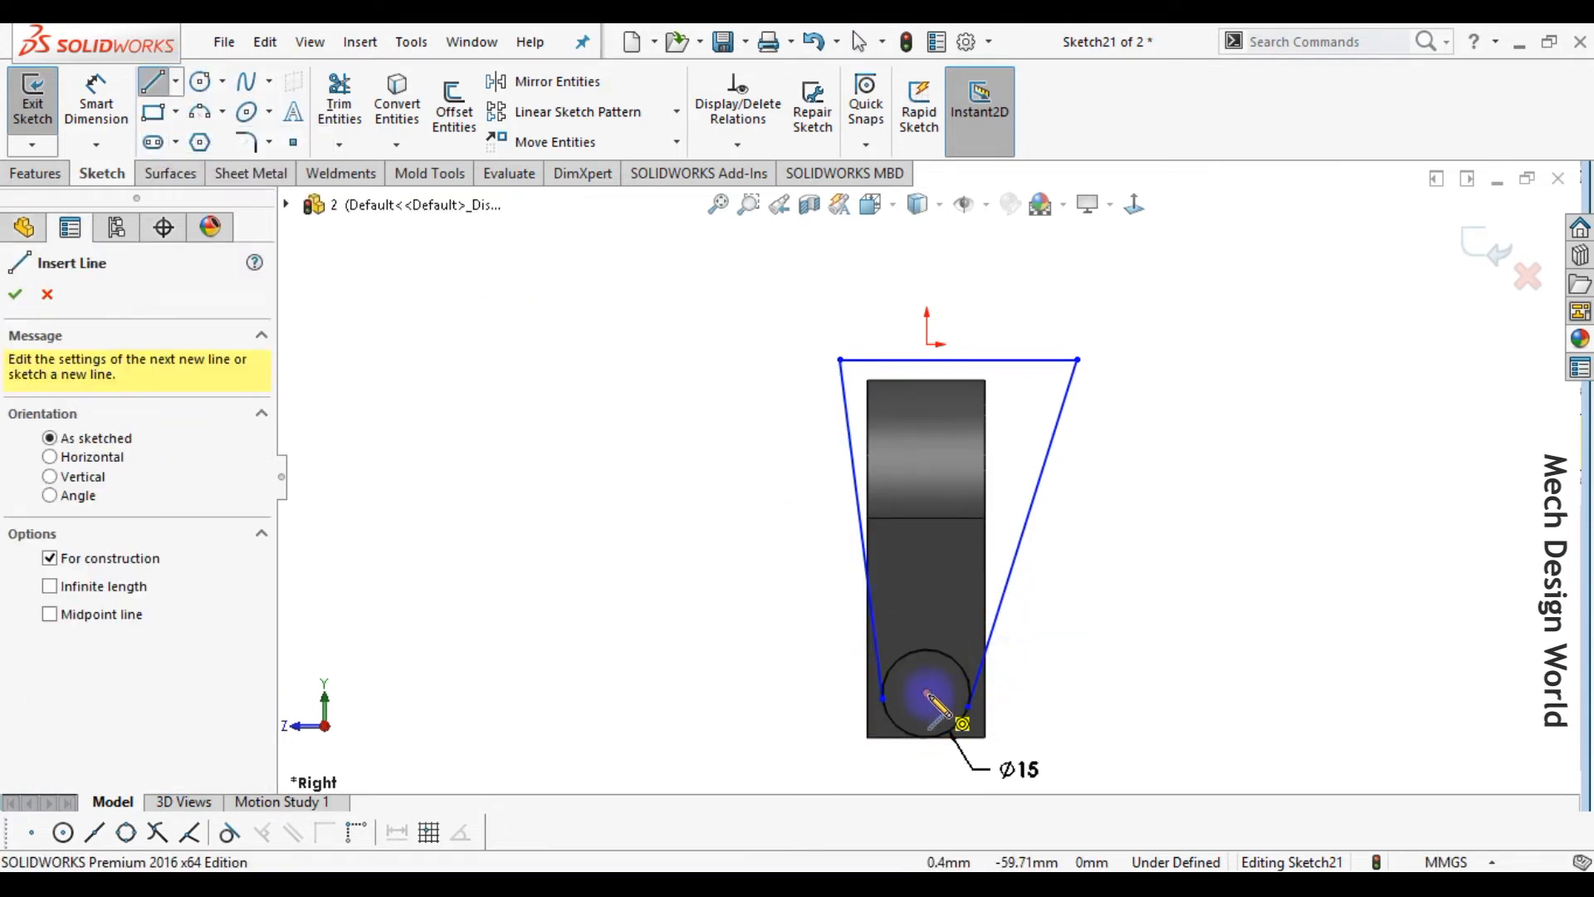
pyautogui.click(927, 692)
pyautogui.click(927, 343)
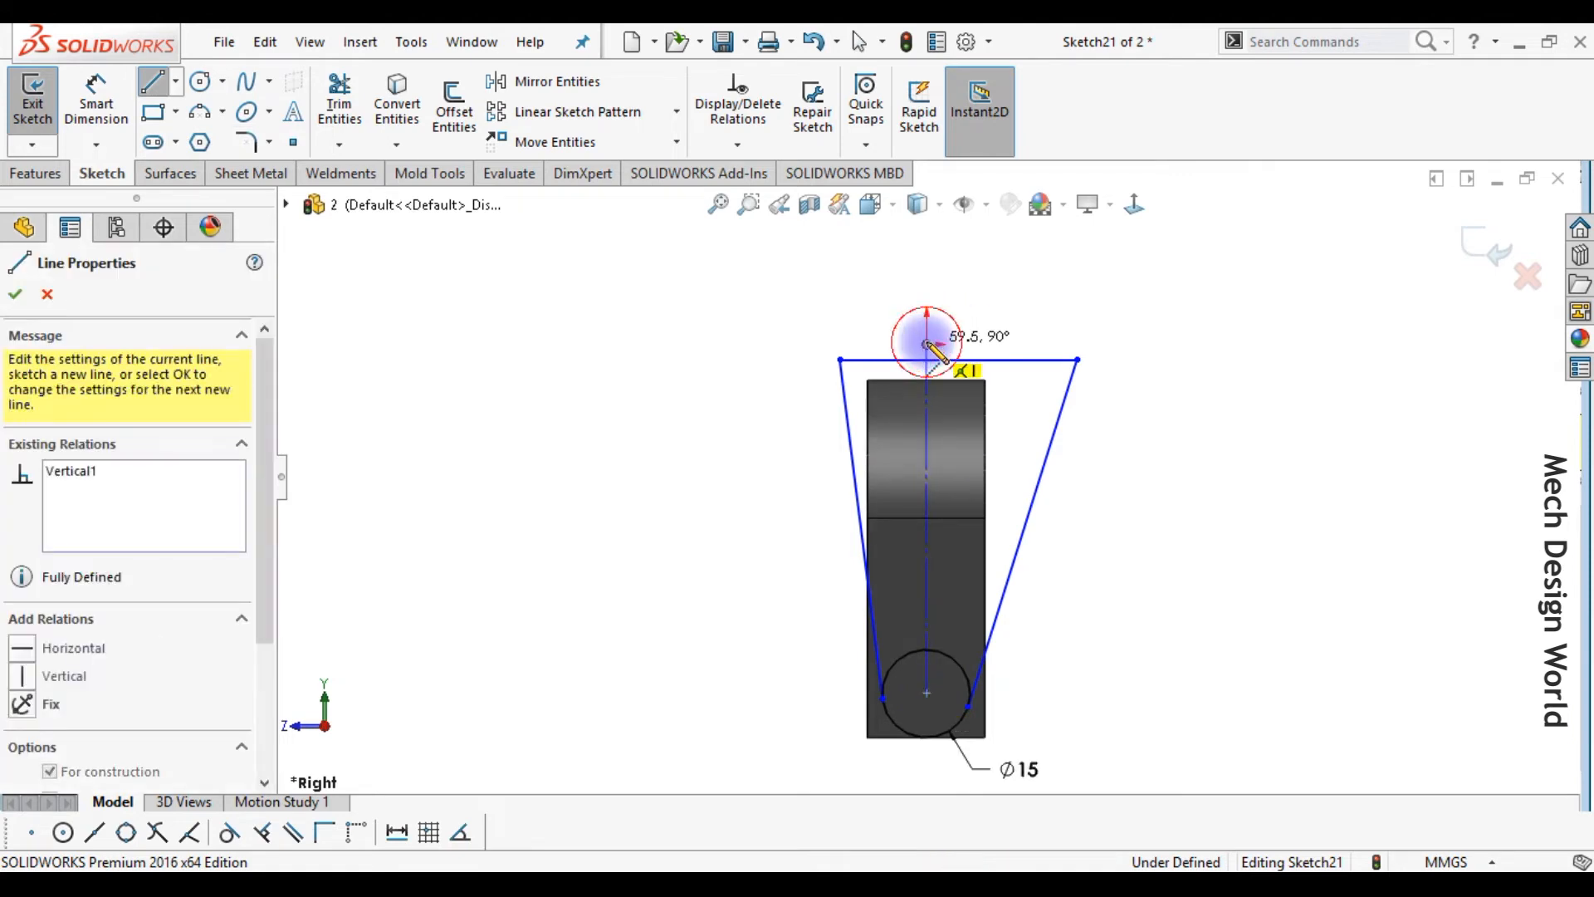
pyautogui.press('Escape')
# - Make the two endpoints of the top horizontal line symmetric about the centerline
pyautogui.click(840, 360)
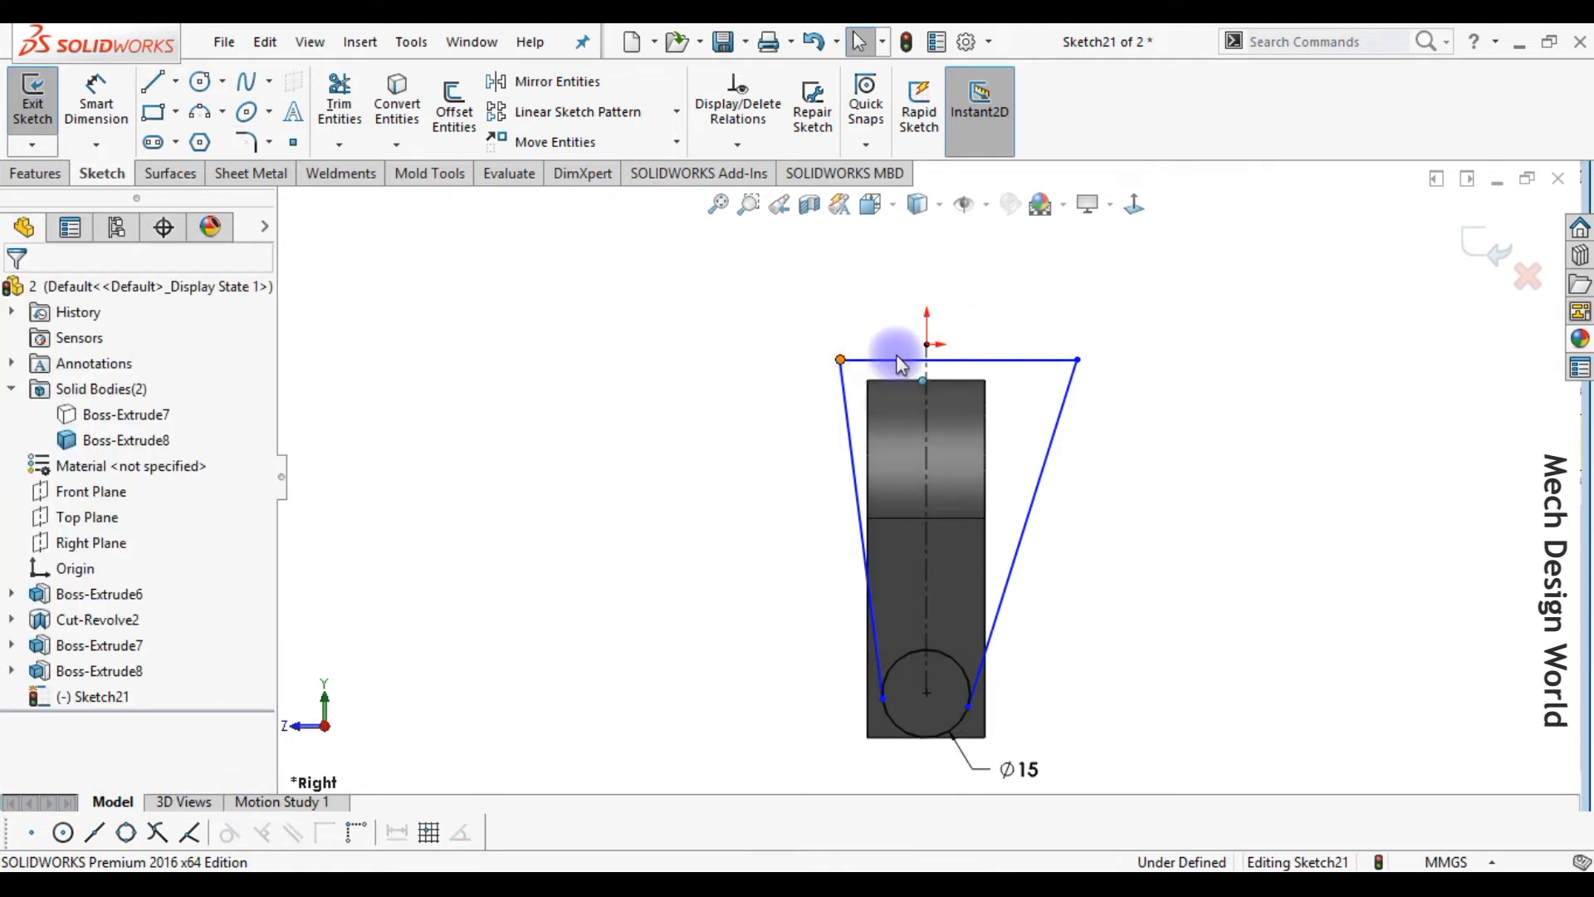
pyautogui.keyDown('ctrl'); pyautogui.click(1077, 361); pyautogui.keyUp('ctrl')
pyautogui.keyDown('ctrl'); pyautogui.click(929, 400); pyautogui.keyUp('ctrl')
pyautogui.click(995, 306)
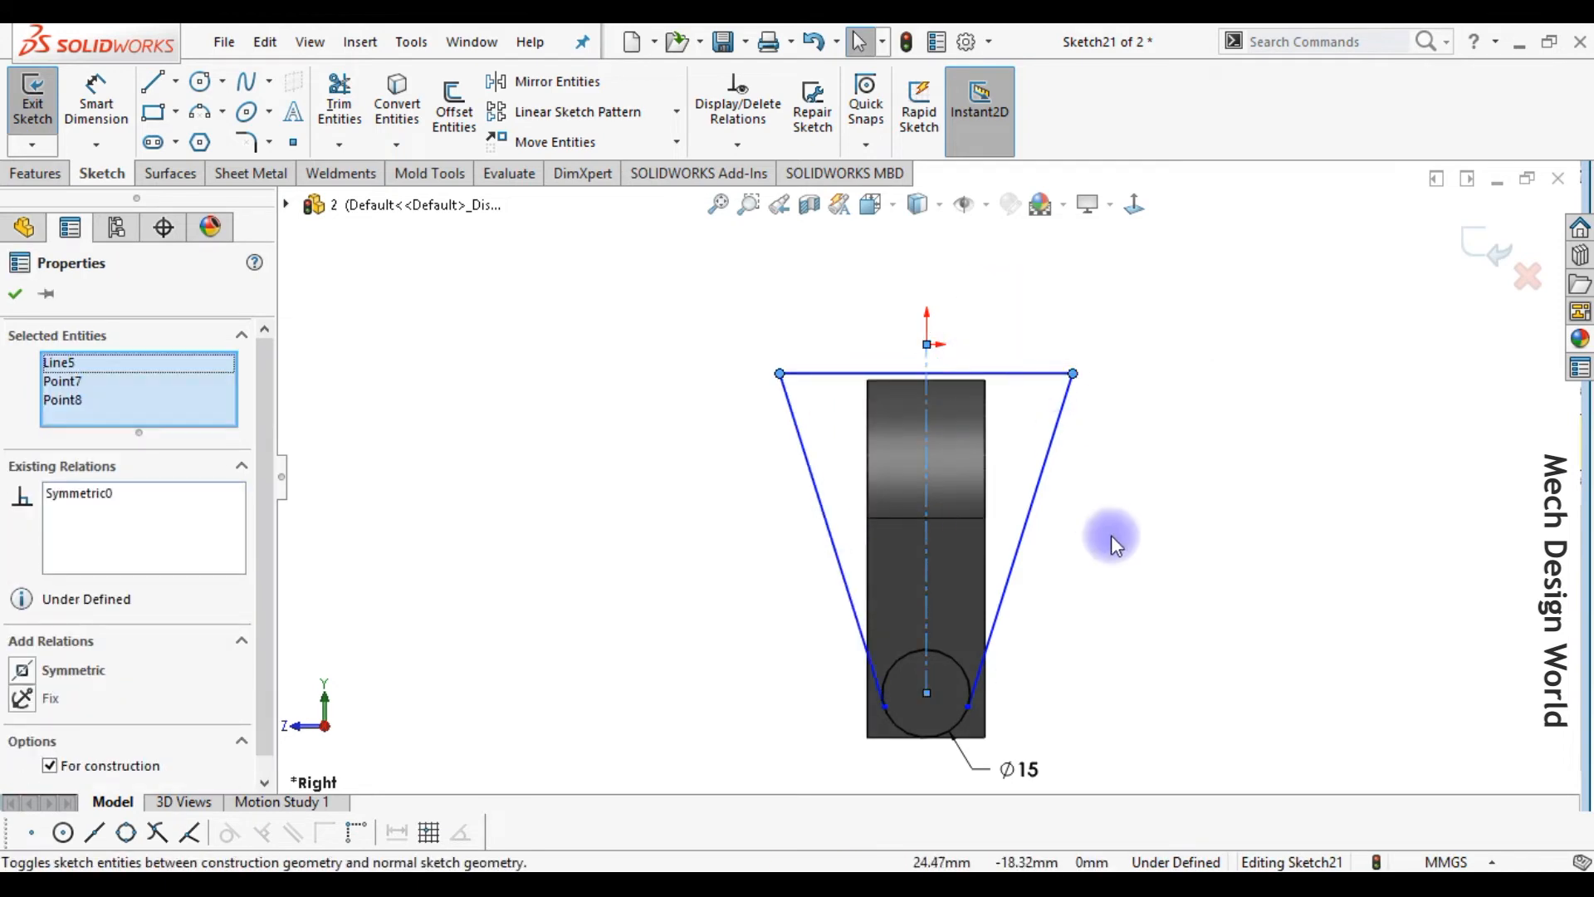
pyautogui.click(1103, 524)
# - Dimension the angle between the left slanted line and the vertical centerline as 2 degrees
pyautogui.moveTo(1048, 739); pyautogui.dragTo(1061, 571, button='right')
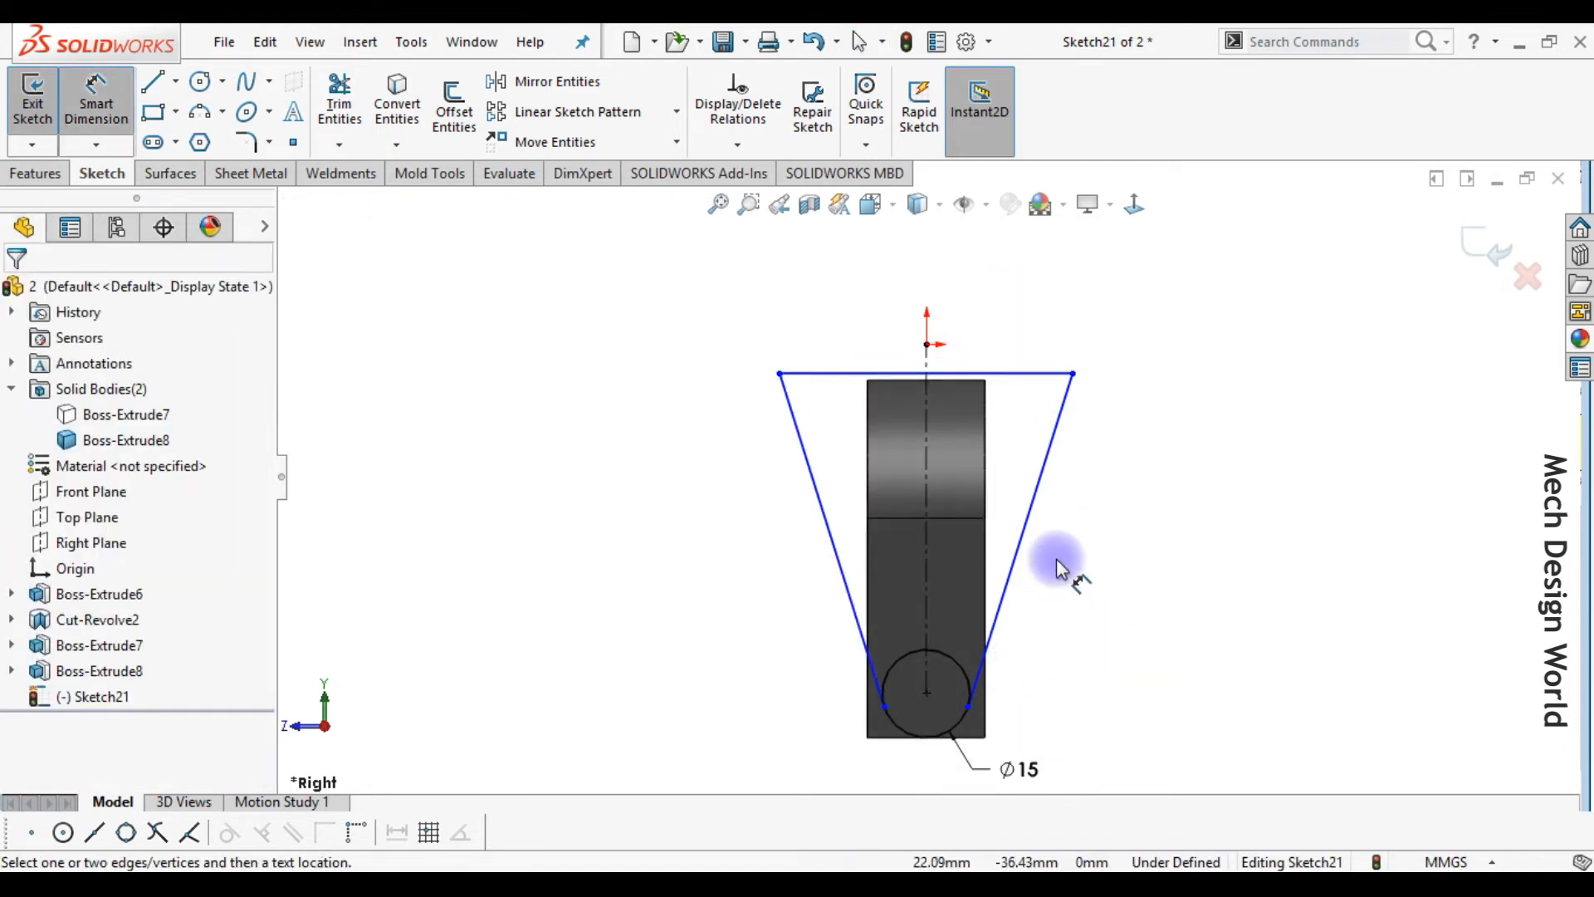
pyautogui.click(859, 633)
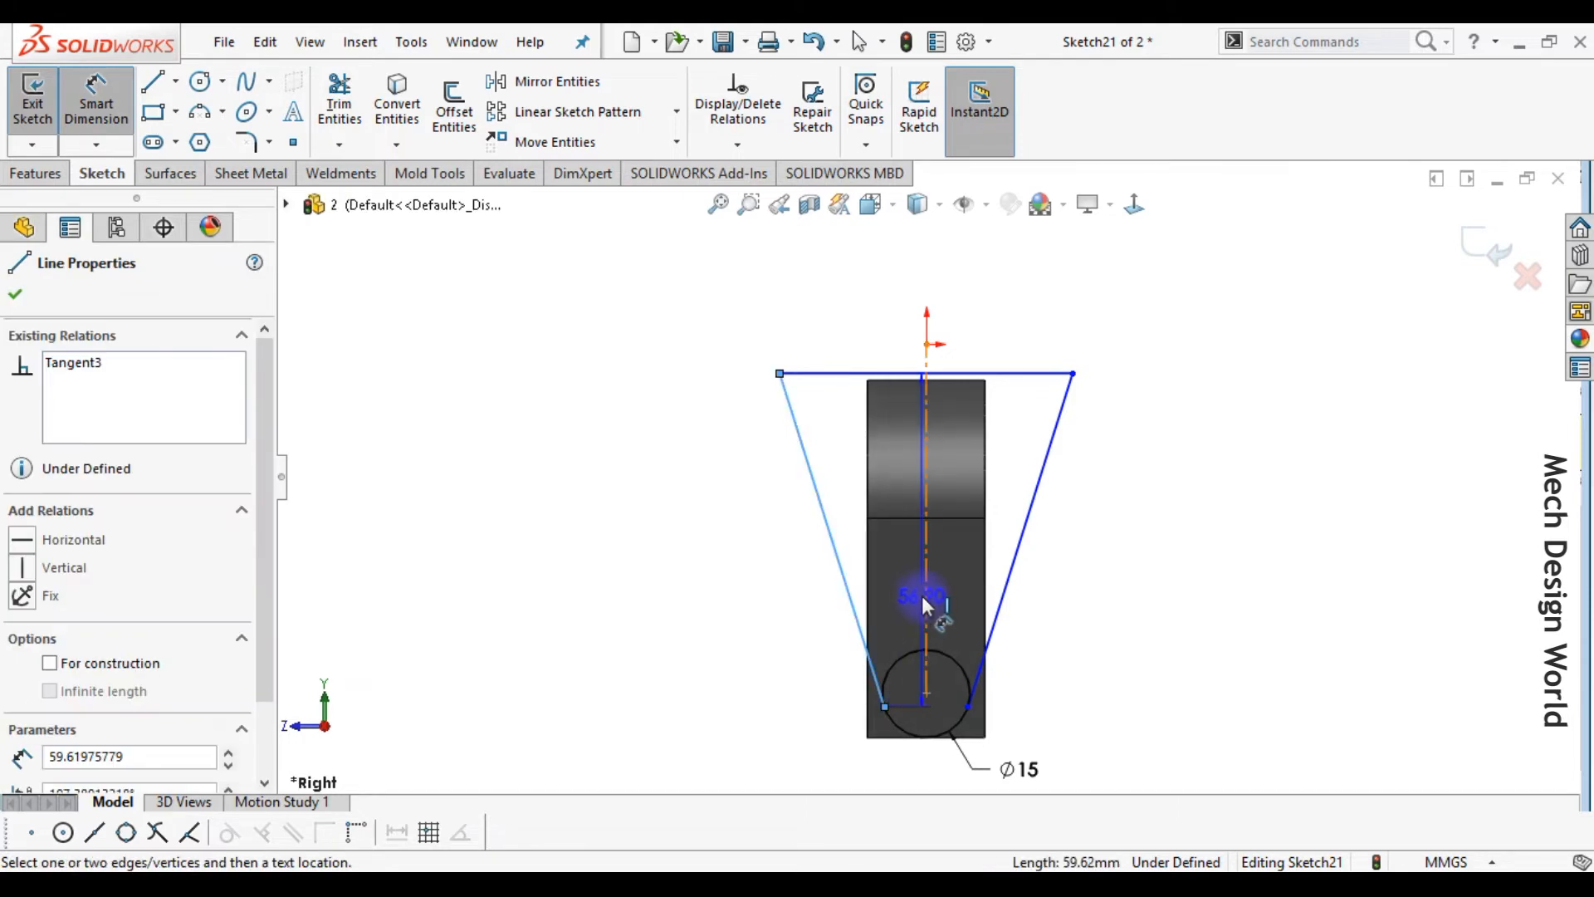
pyautogui.click(923, 595)
pyautogui.click(890, 589)
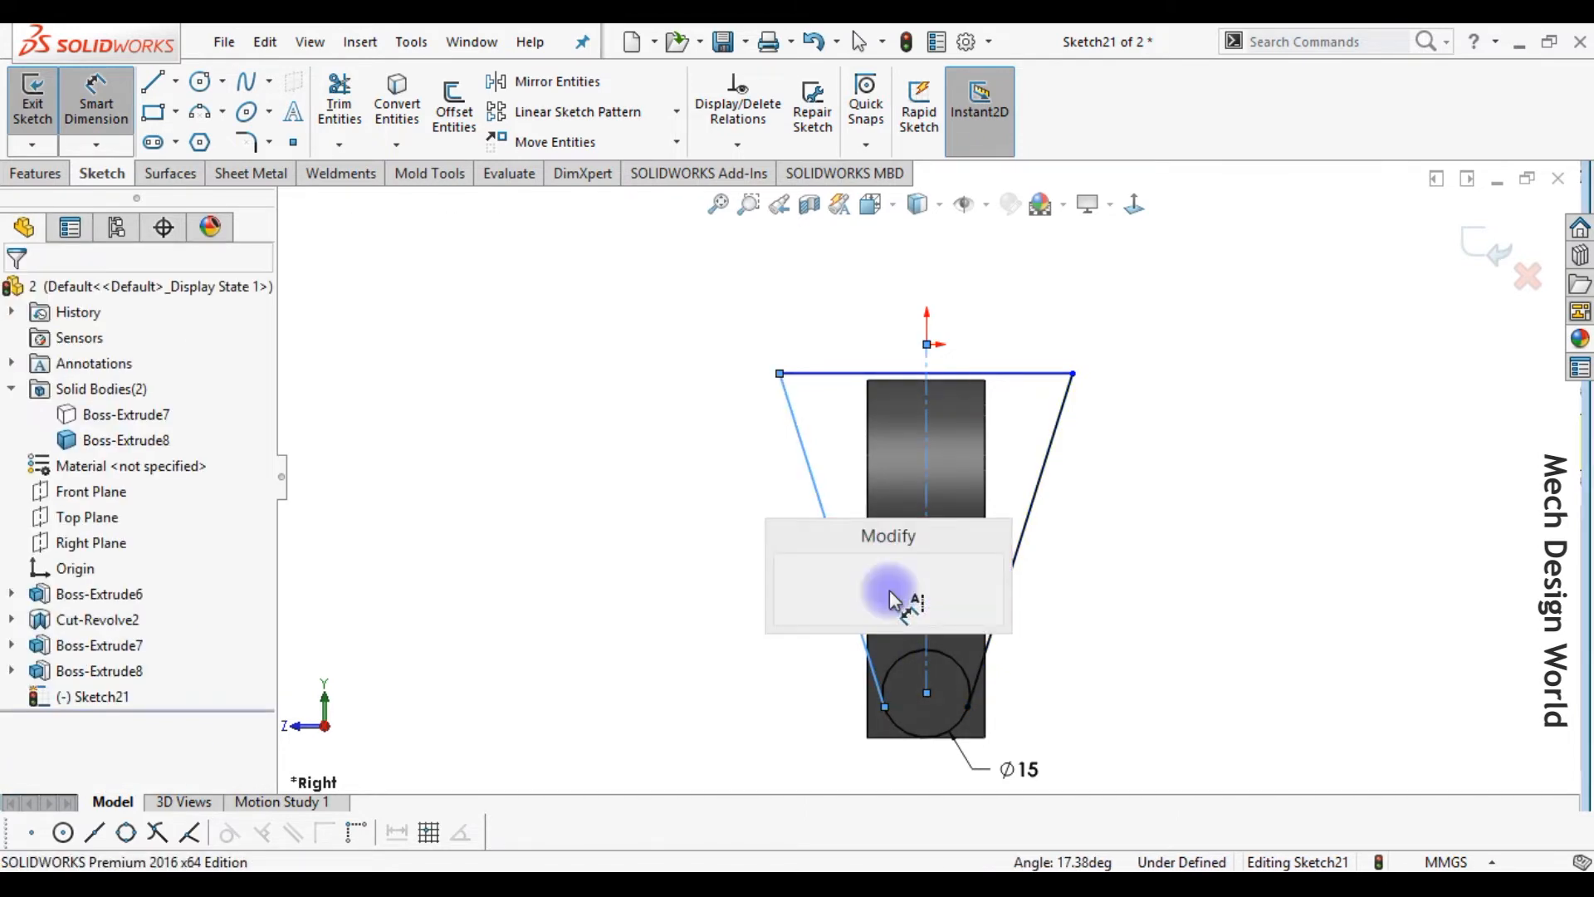
pyautogui.write('2')
pyautogui.press('Return')
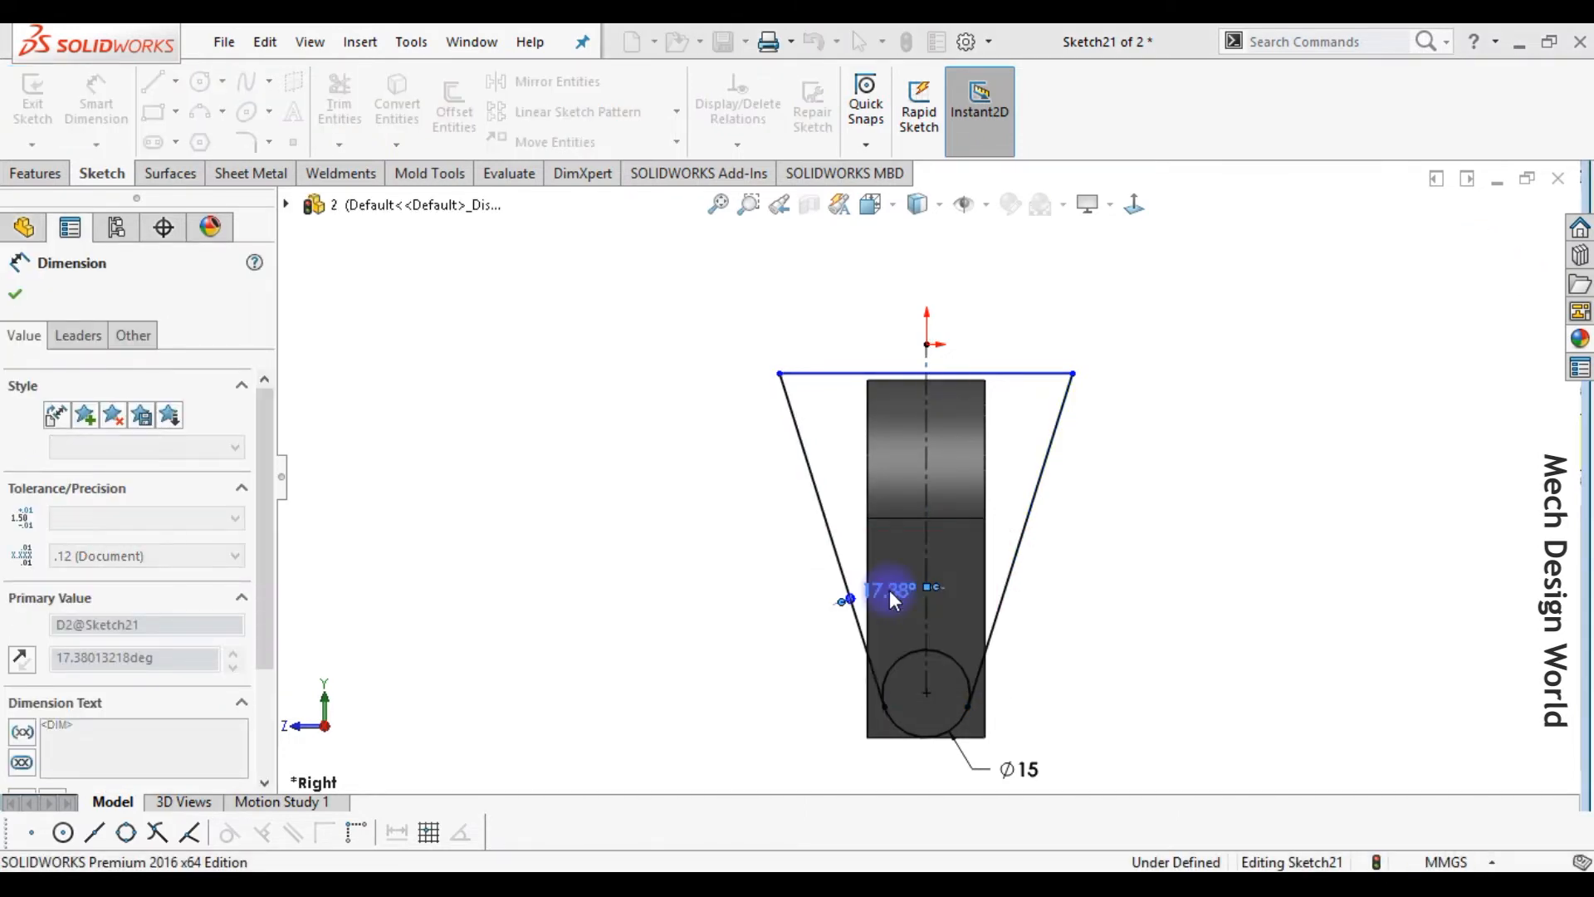
pyautogui.press('Escape')
pyautogui.press('Escape')
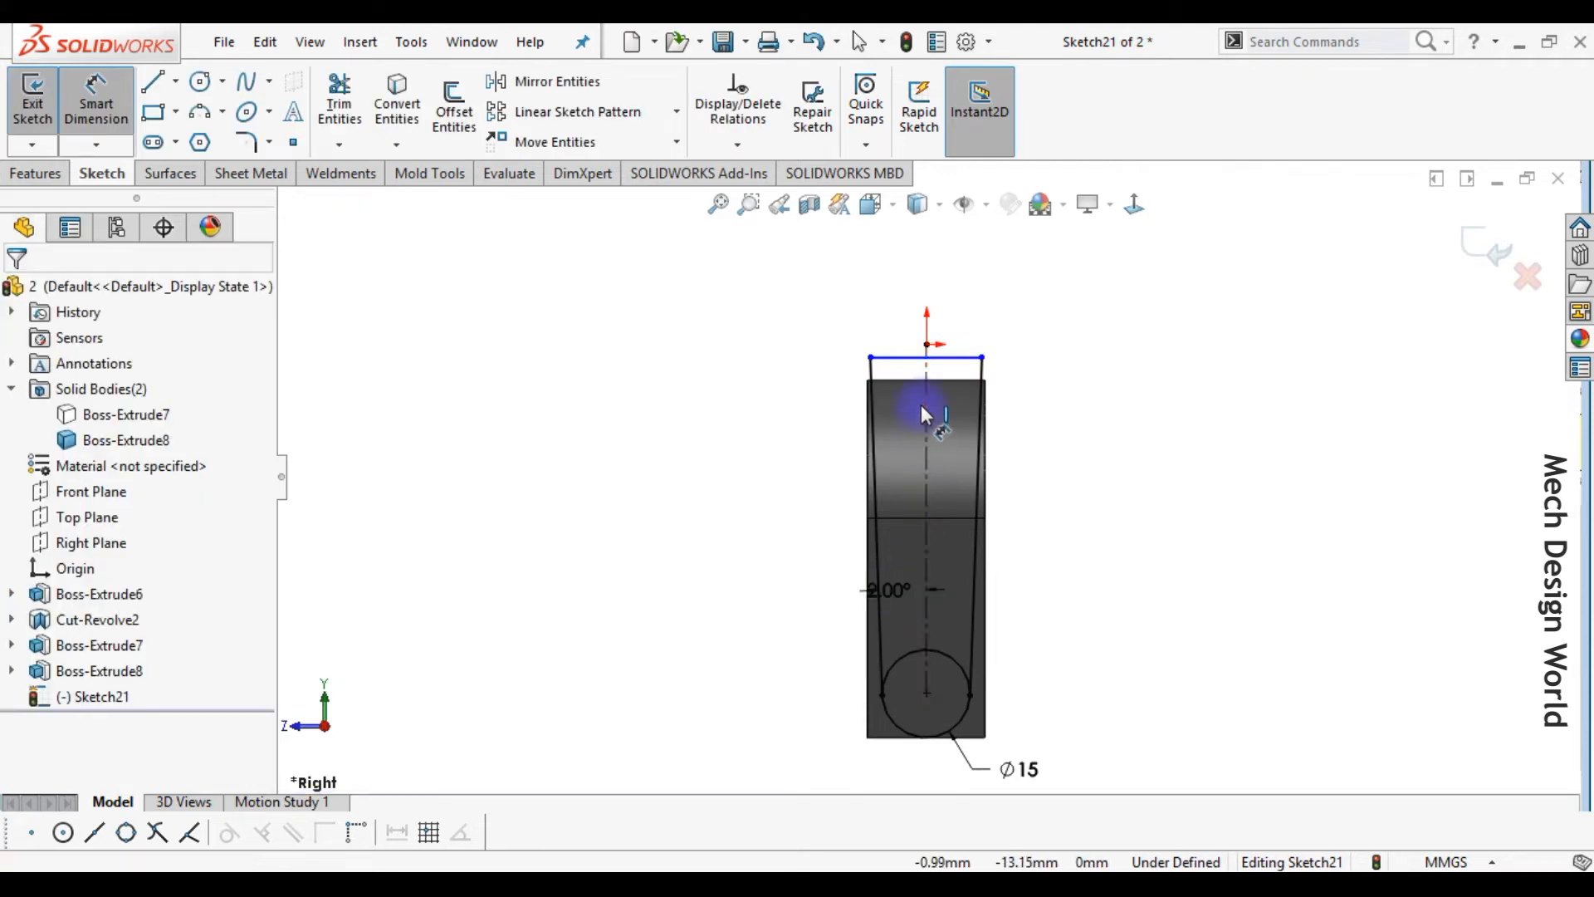
# - Try to make the top line's right endpoint coincident with the fork body's upper right corner, and undo the relation
pyautogui.click(982, 357)
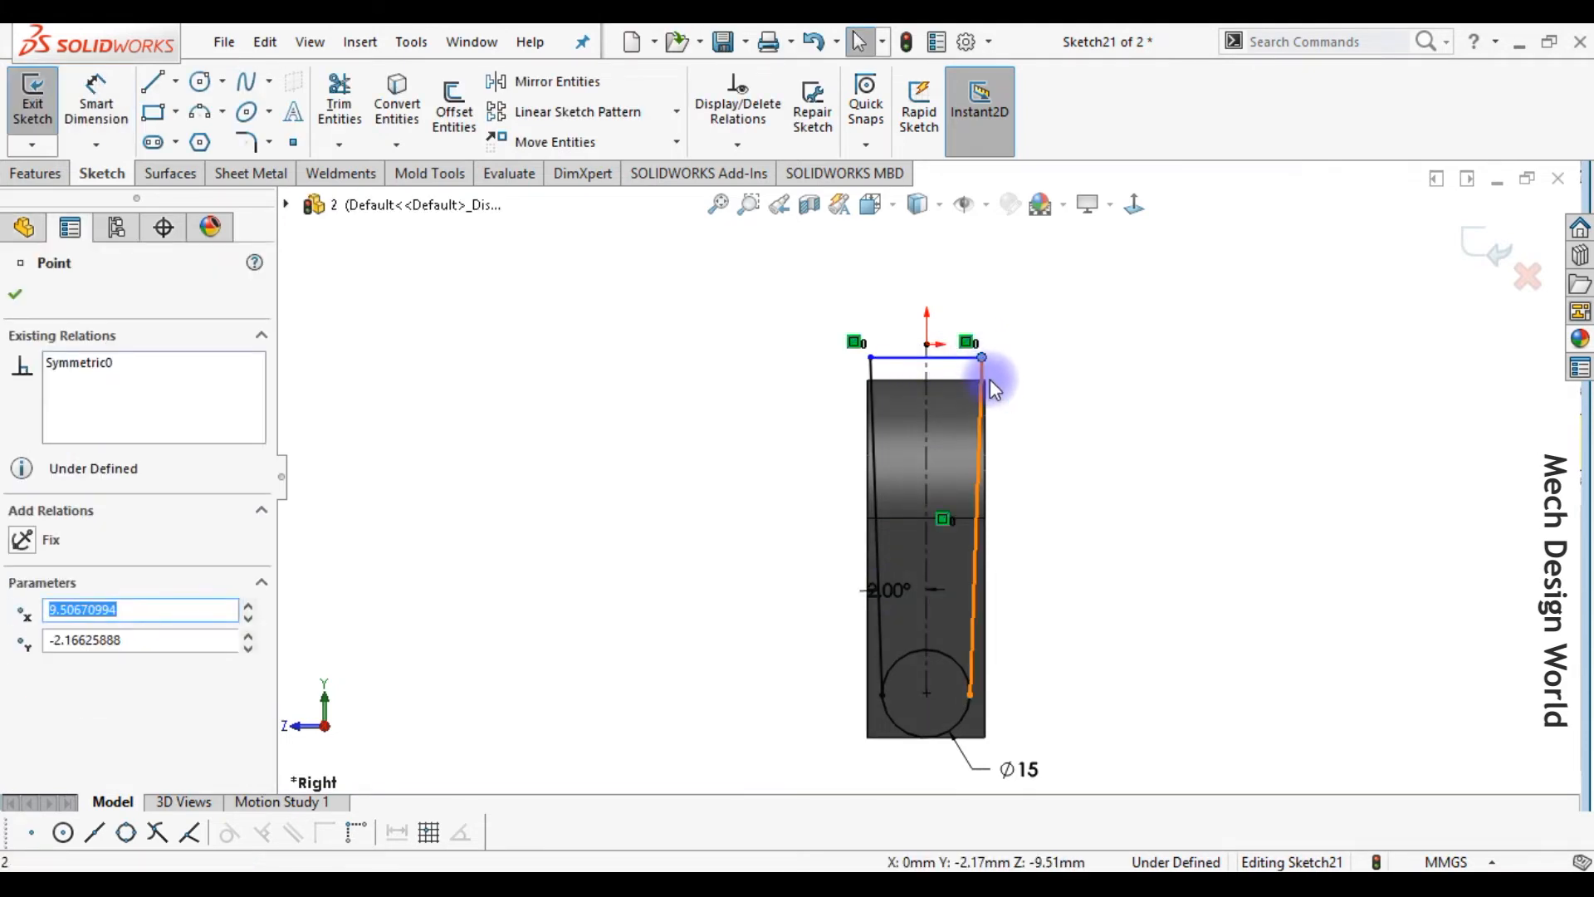
pyautogui.scroll(-5, 983, 381)
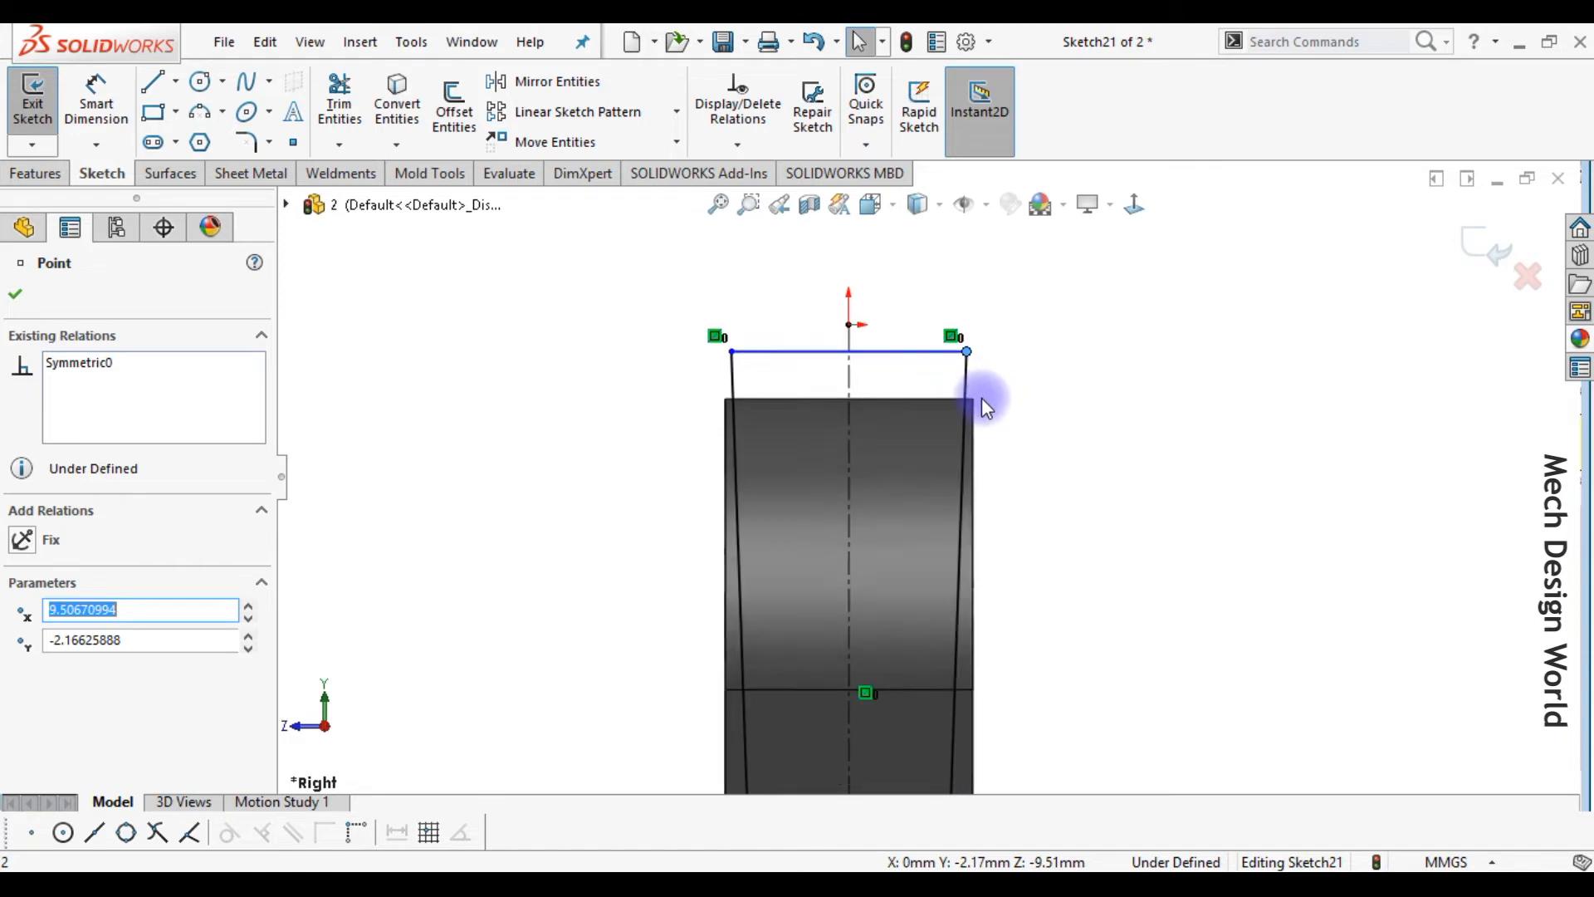
pyautogui.keyDown('ctrl'); pyautogui.click(966, 411); pyautogui.keyUp('ctrl')
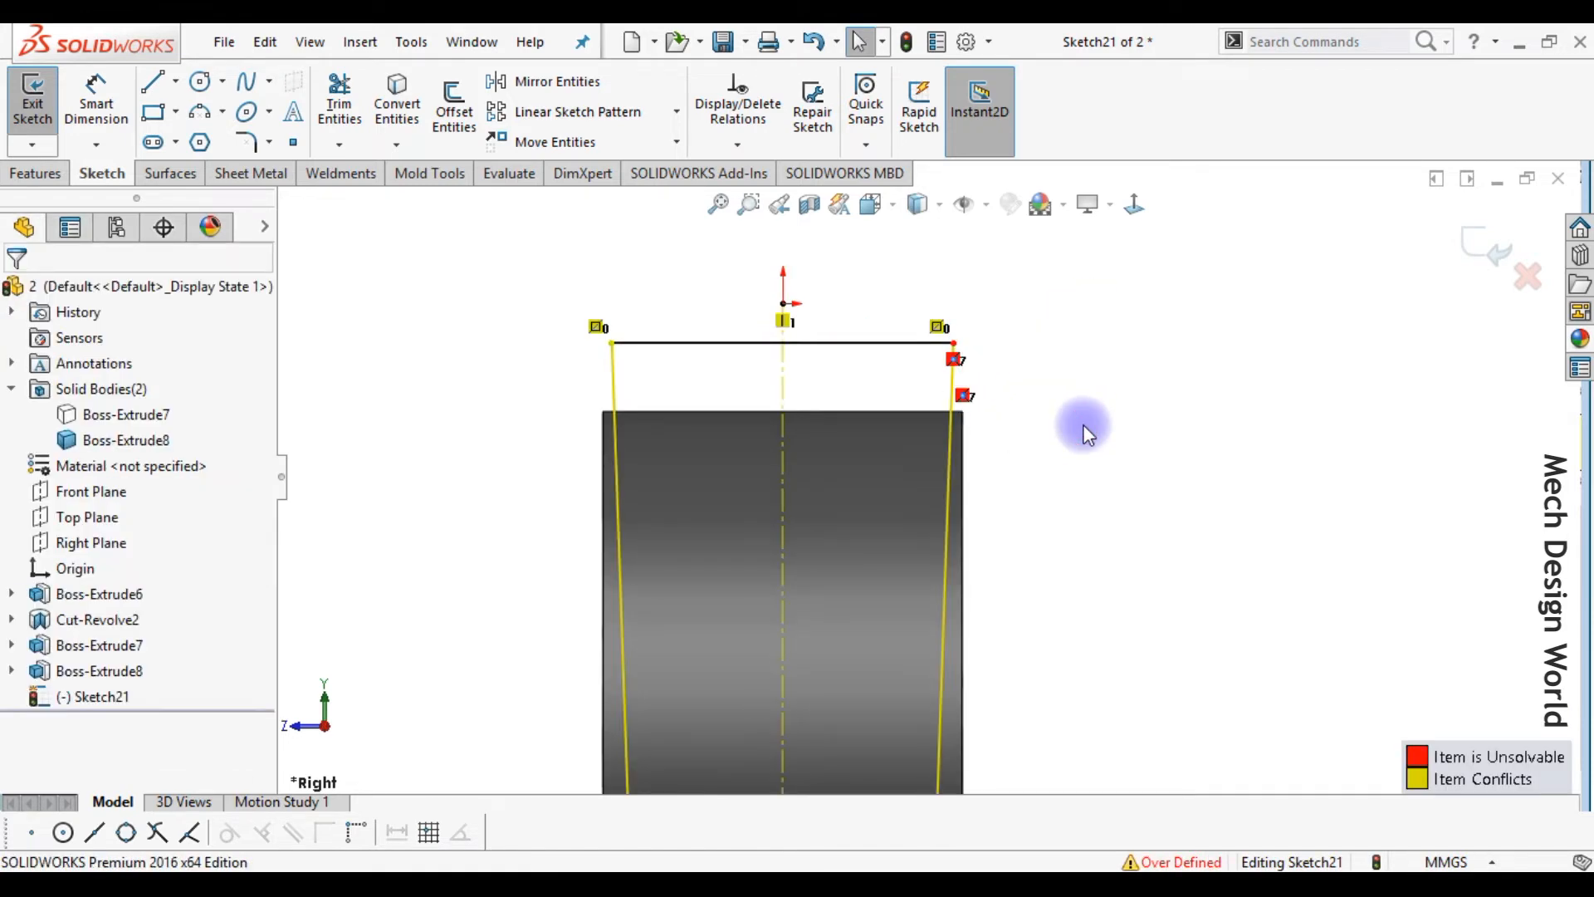
pyautogui.hotkey('ctrl', 'z')
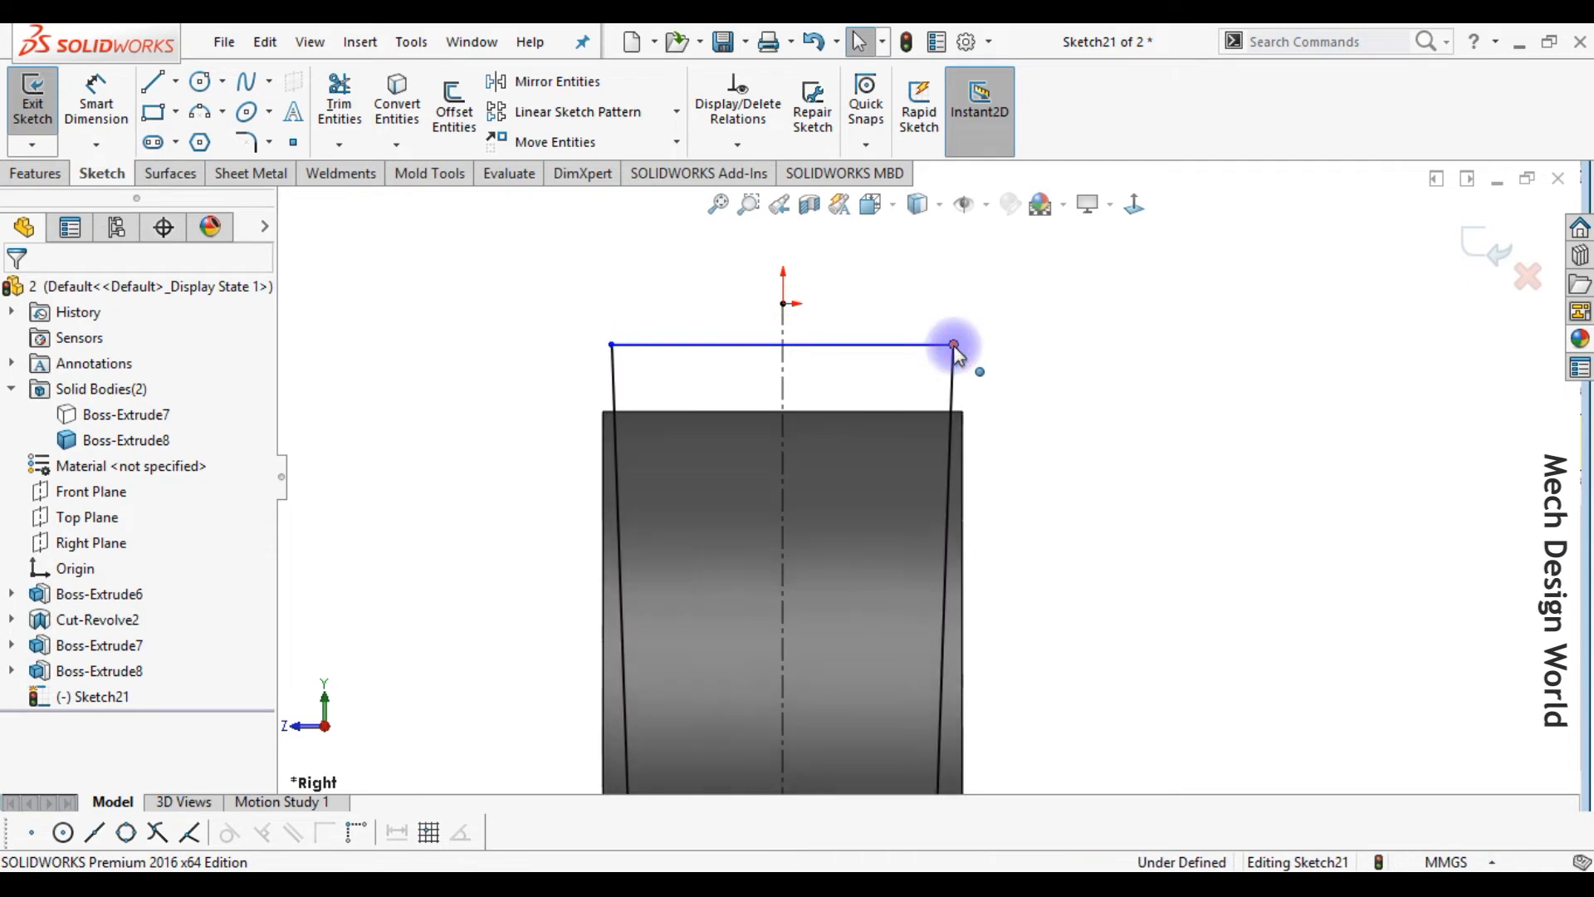
# - Make the top line's right endpoint coincident with the top silhouette edge of the fork body
pyautogui.click(953, 345)
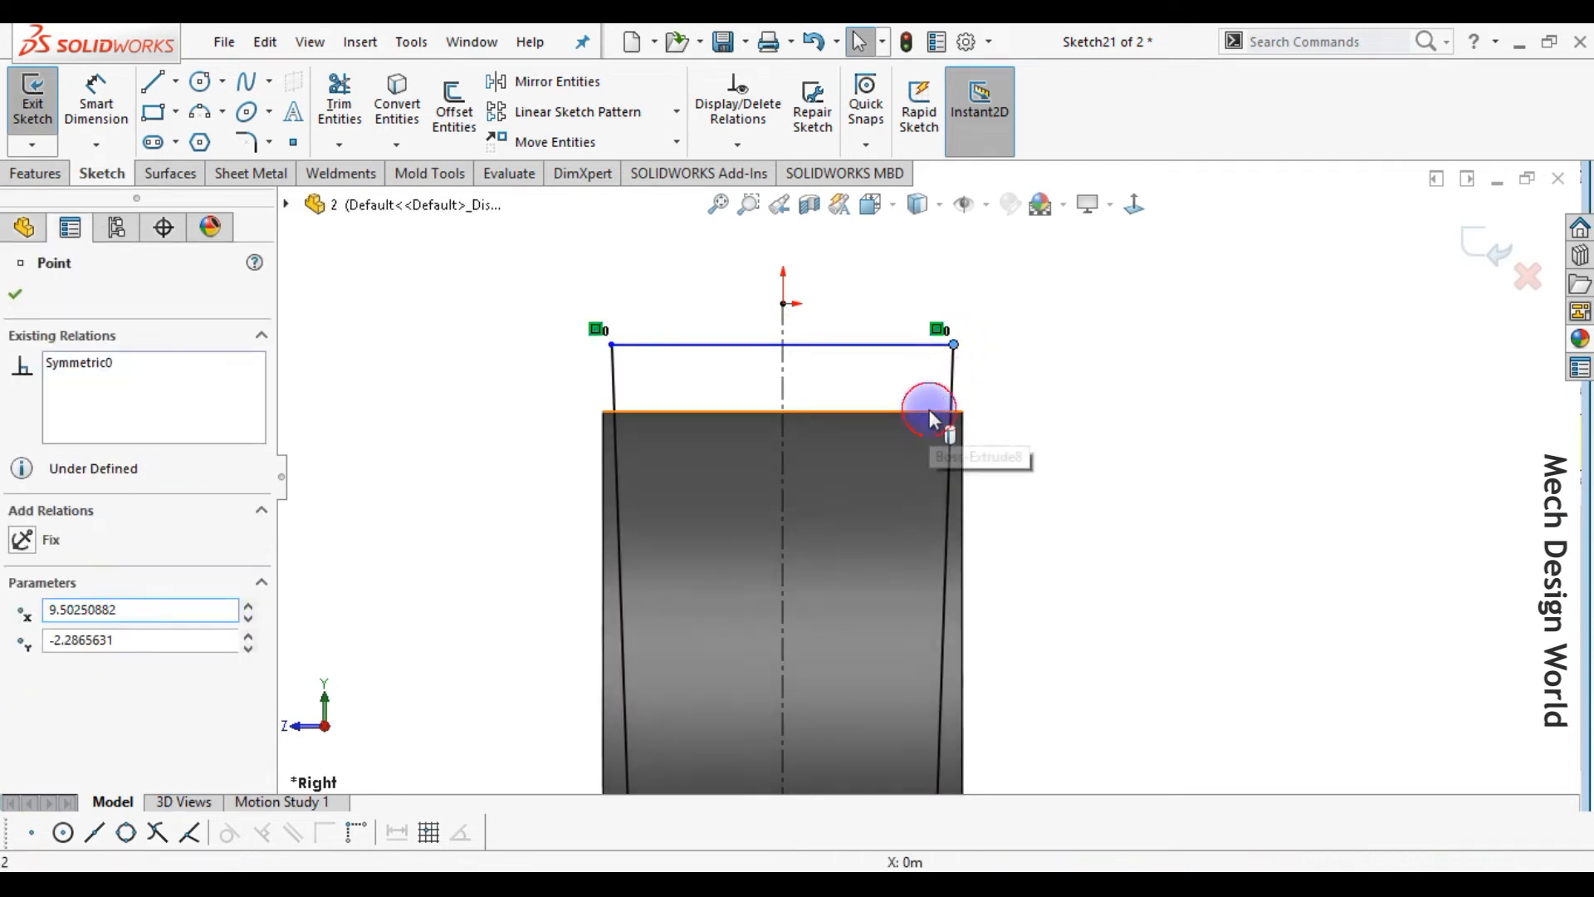
pyautogui.keyDown('ctrl'); pyautogui.click(929, 411); pyautogui.keyUp('ctrl')
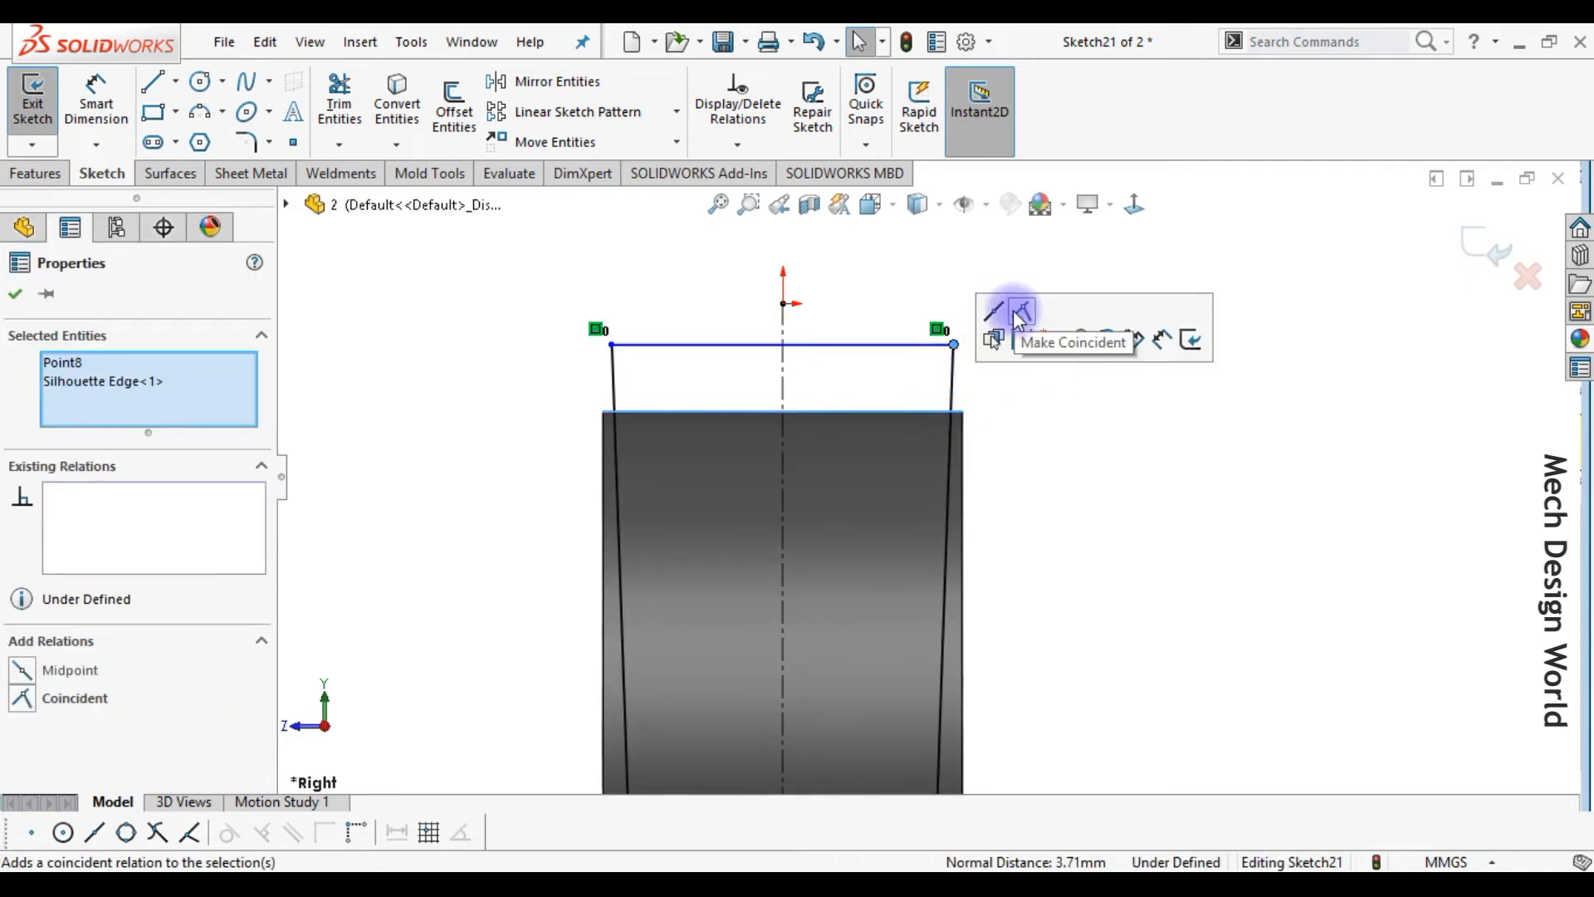
pyautogui.click(1015, 311)
pyautogui.click(1051, 426)
pyautogui.middleClick(1050, 425)
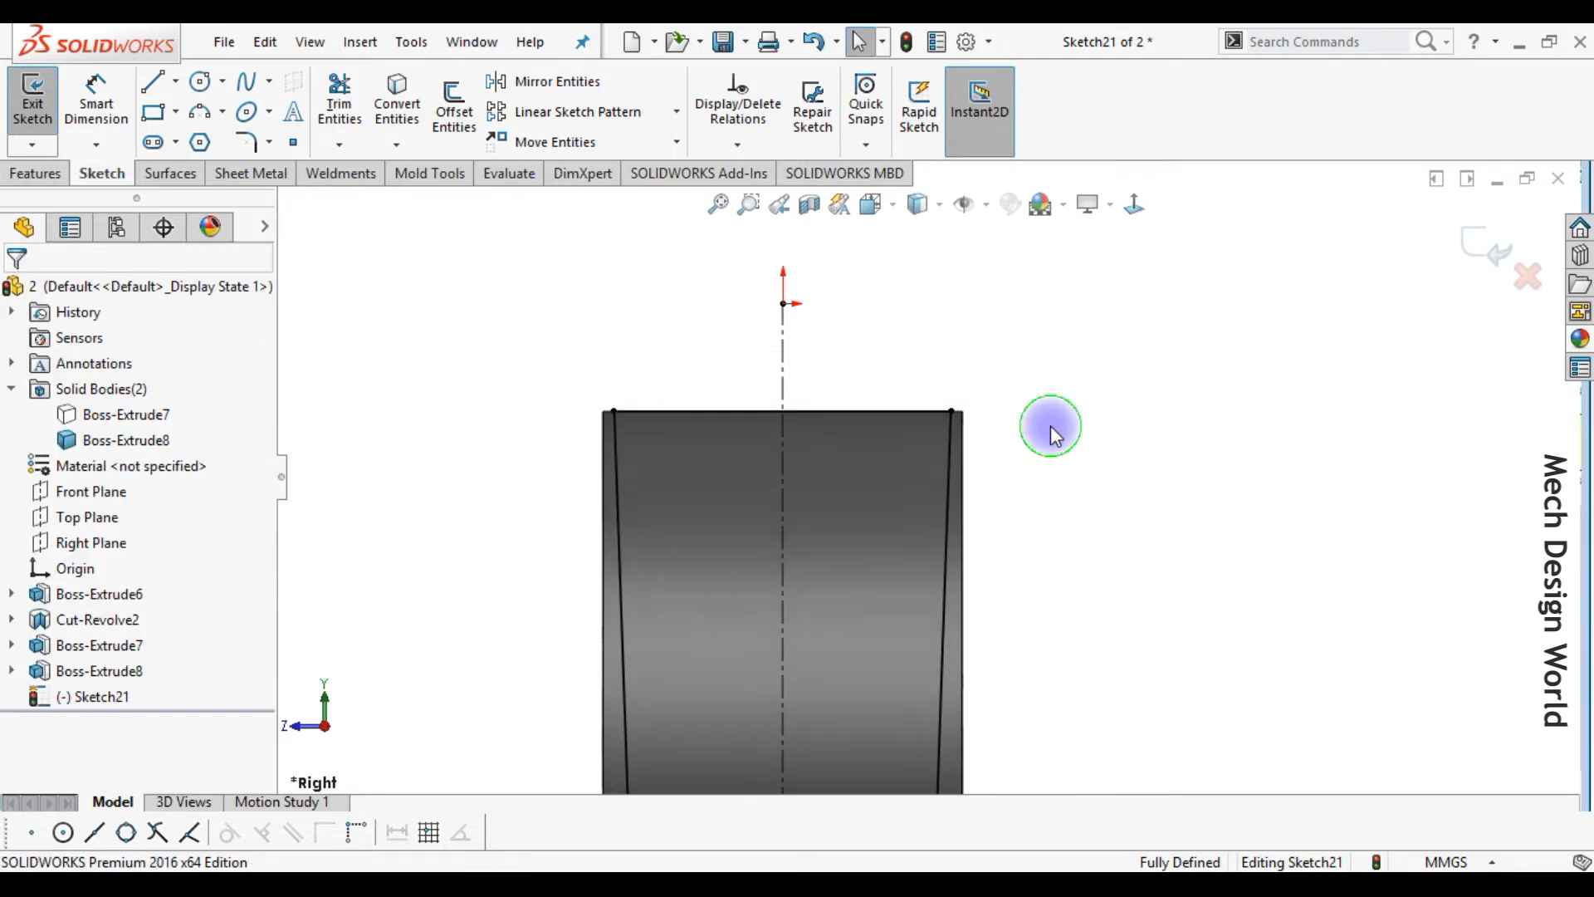
pyautogui.middleClick(1051, 426)
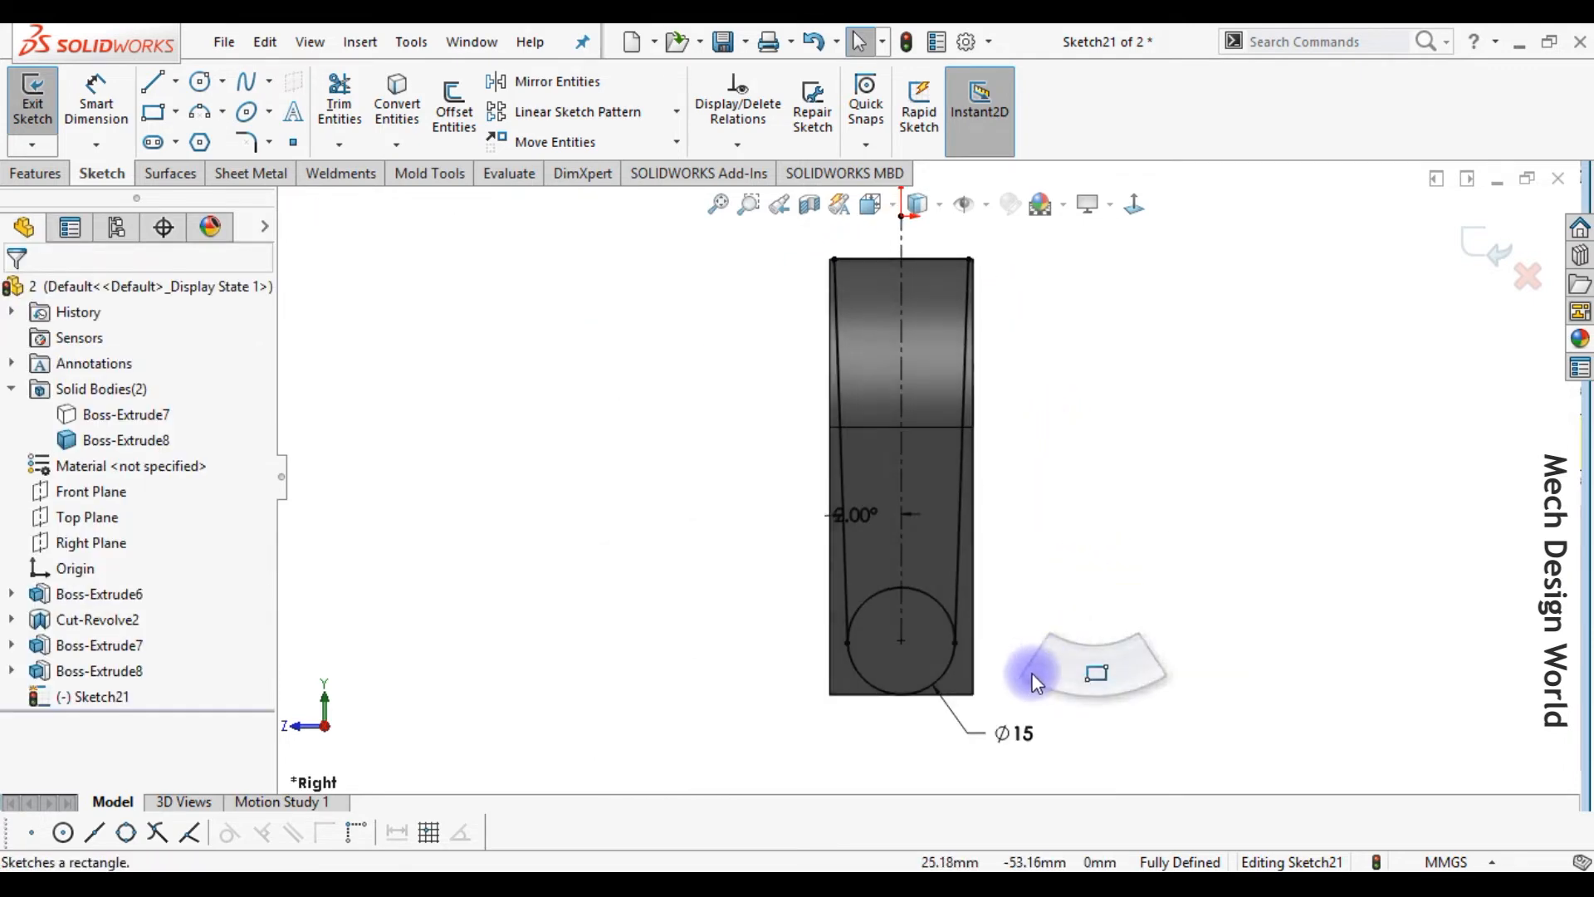
# - Trim away the upper arc of the 15 mm circle between the two slanted lines
pyautogui.moveTo(1032, 674); pyautogui.dragTo(1065, 646, button='right')
pyautogui.moveTo(1036, 711); pyautogui.dragTo(980, 769, button='right')
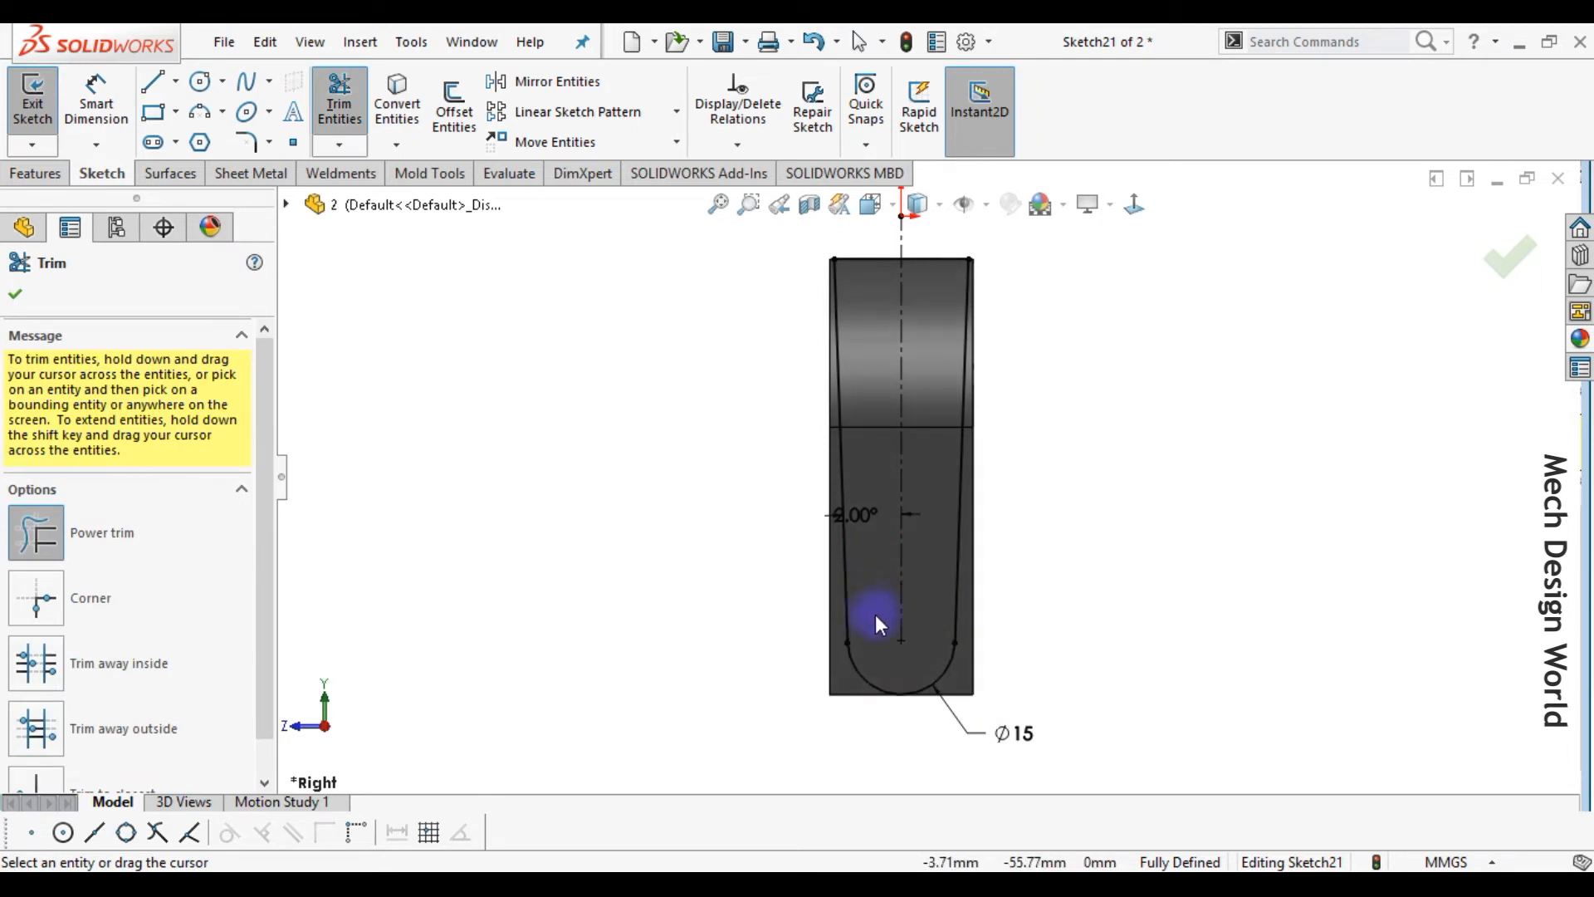
pyautogui.rightClick(875, 614)
# - Cut-extrude the tapered profile Through All - Both with the side to cut flipped, removing the material outside it
pyautogui.click(42, 173)
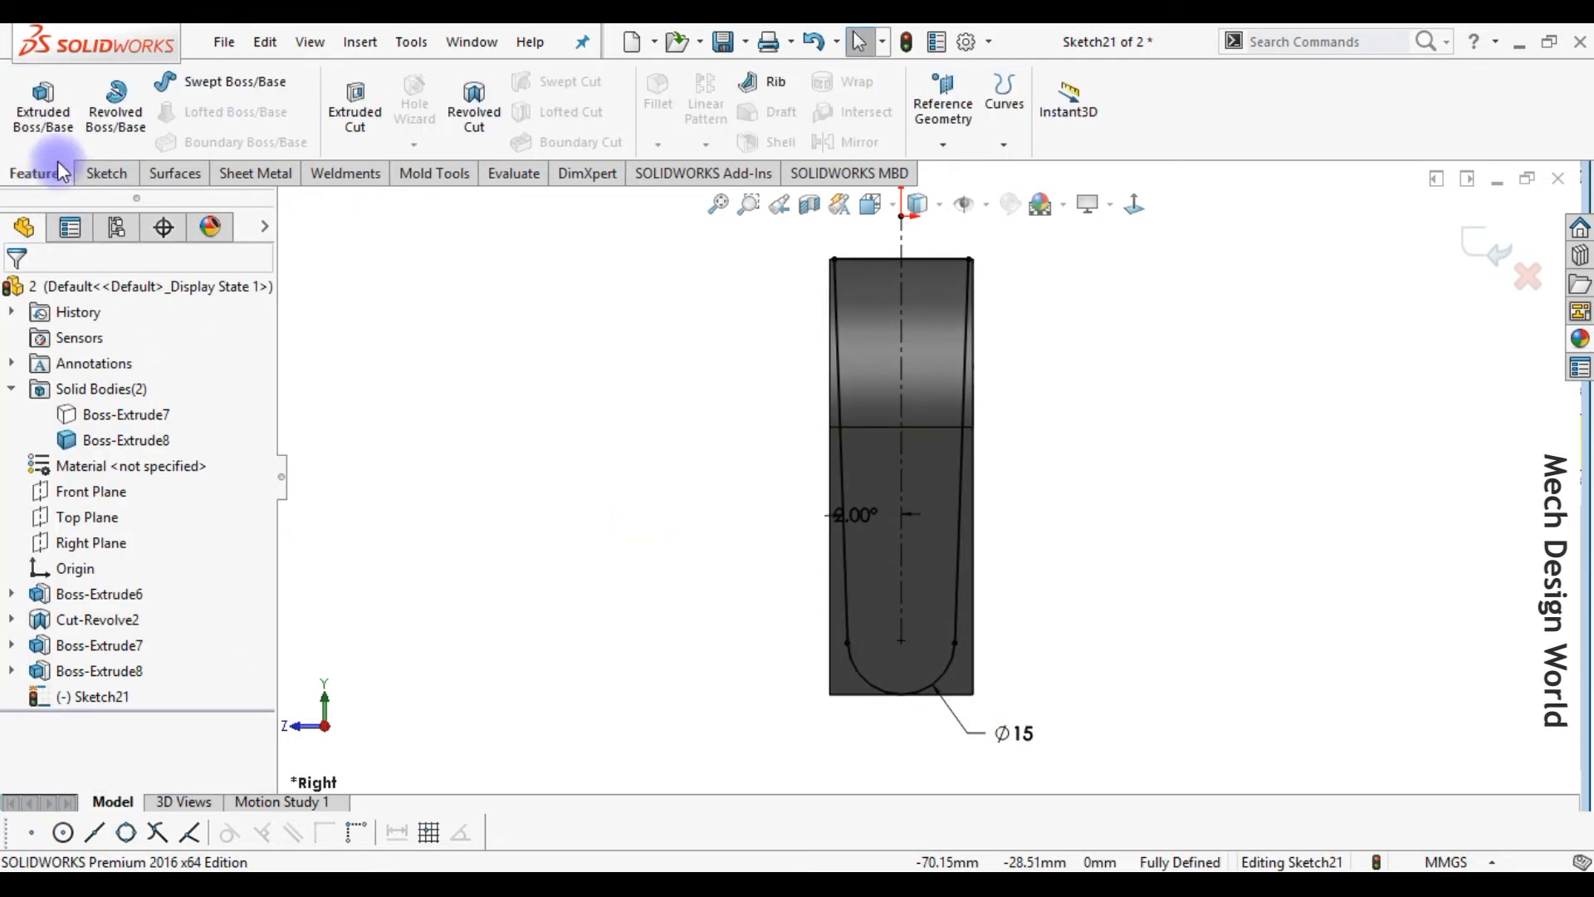
pyautogui.click(353, 104)
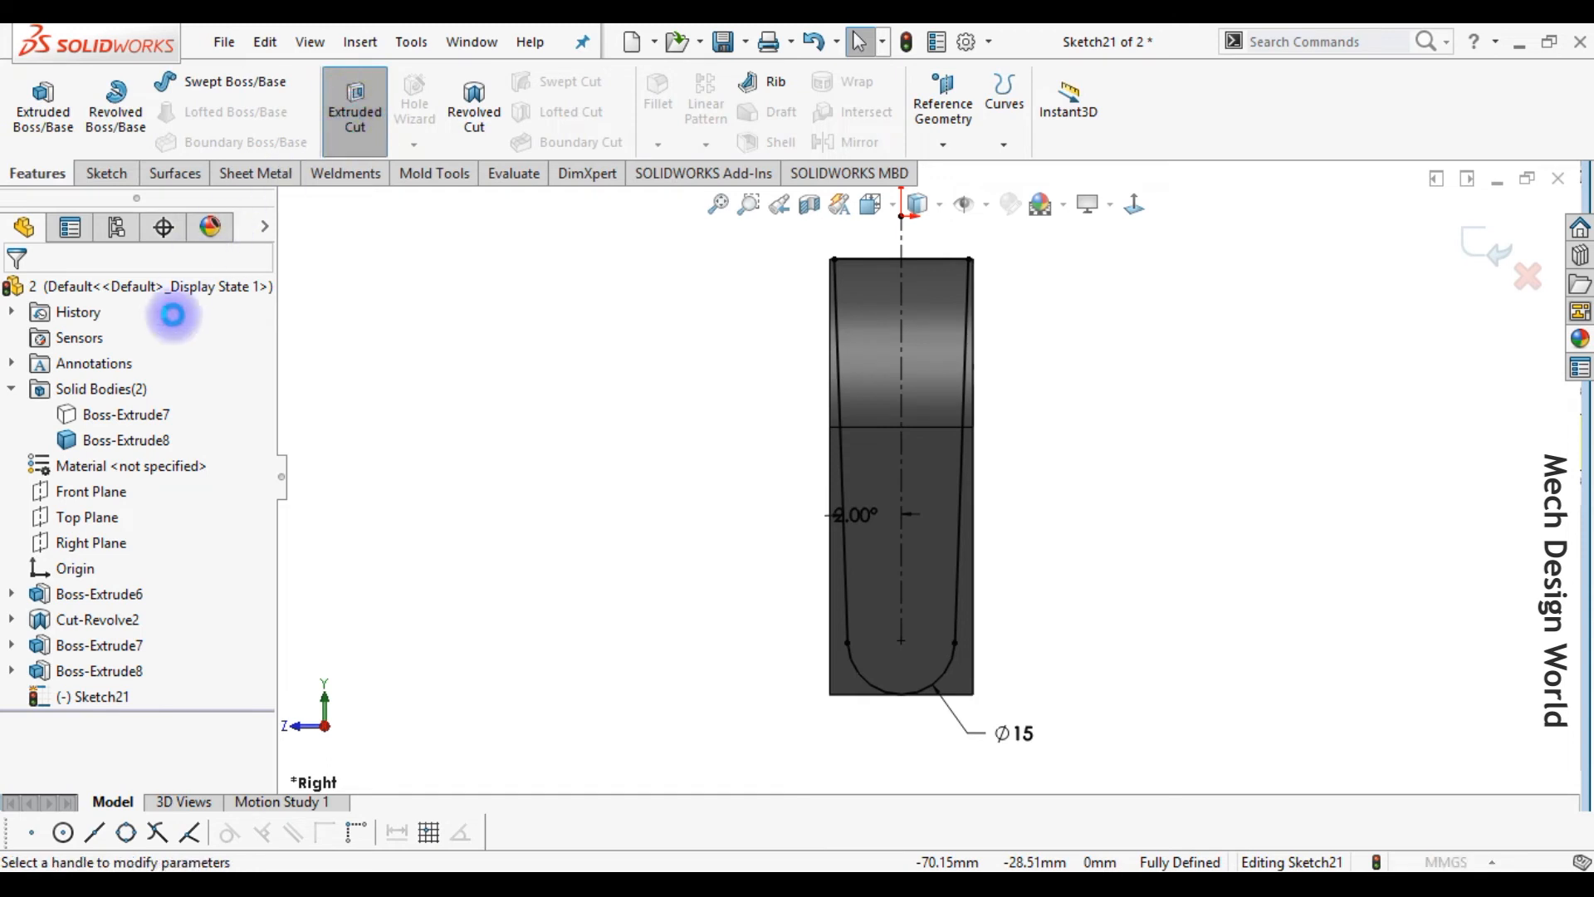
pyautogui.click(137, 432)
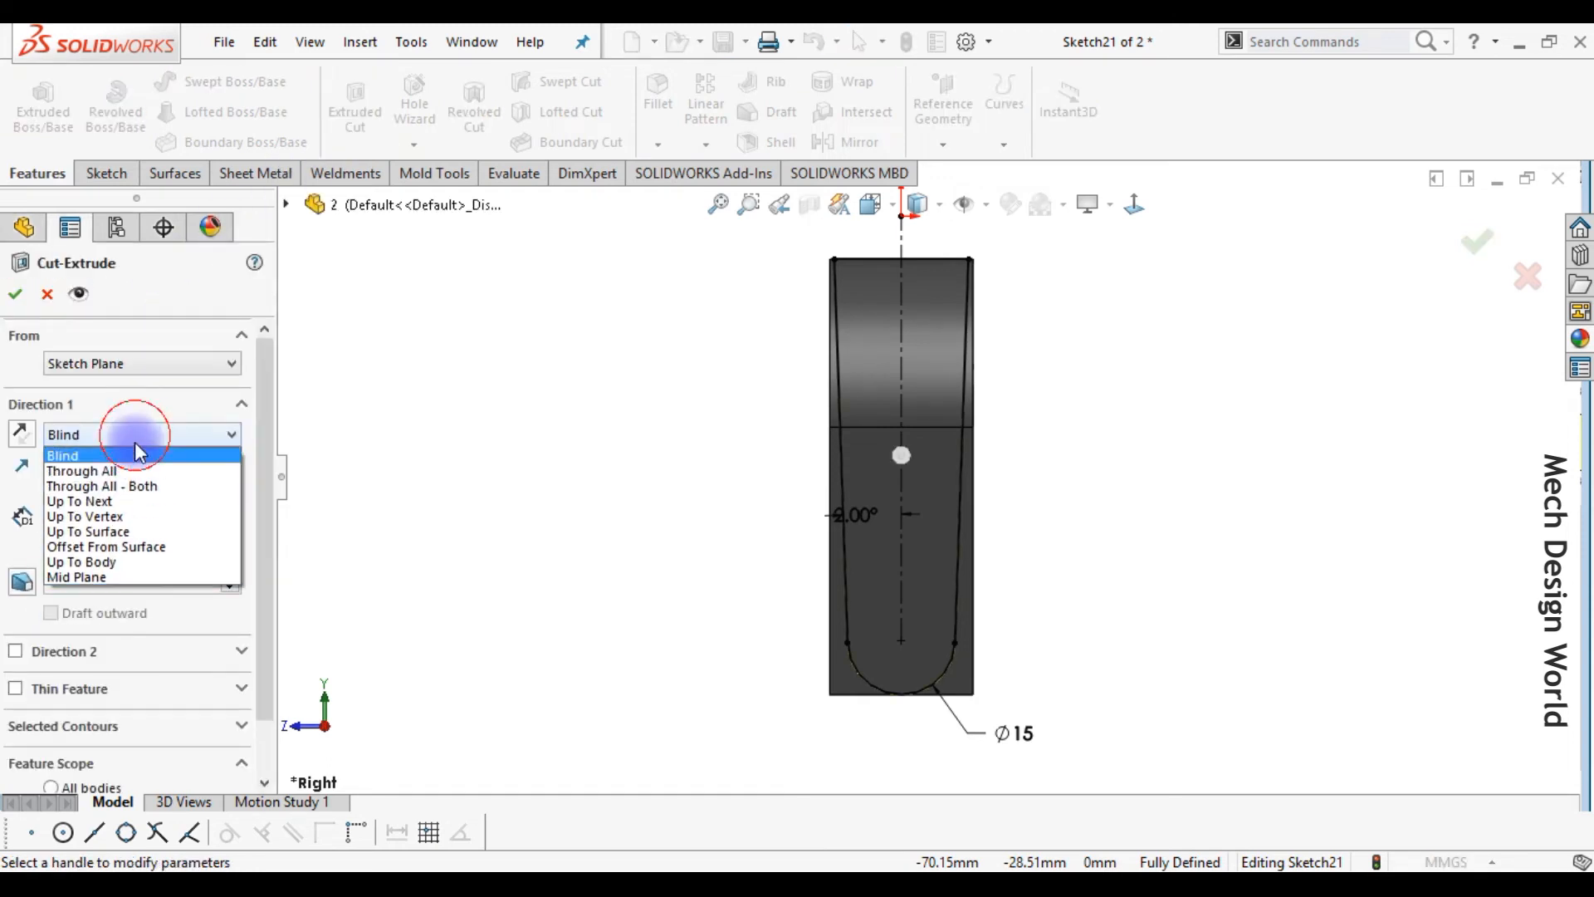
pyautogui.click(131, 485)
pyautogui.click(92, 513)
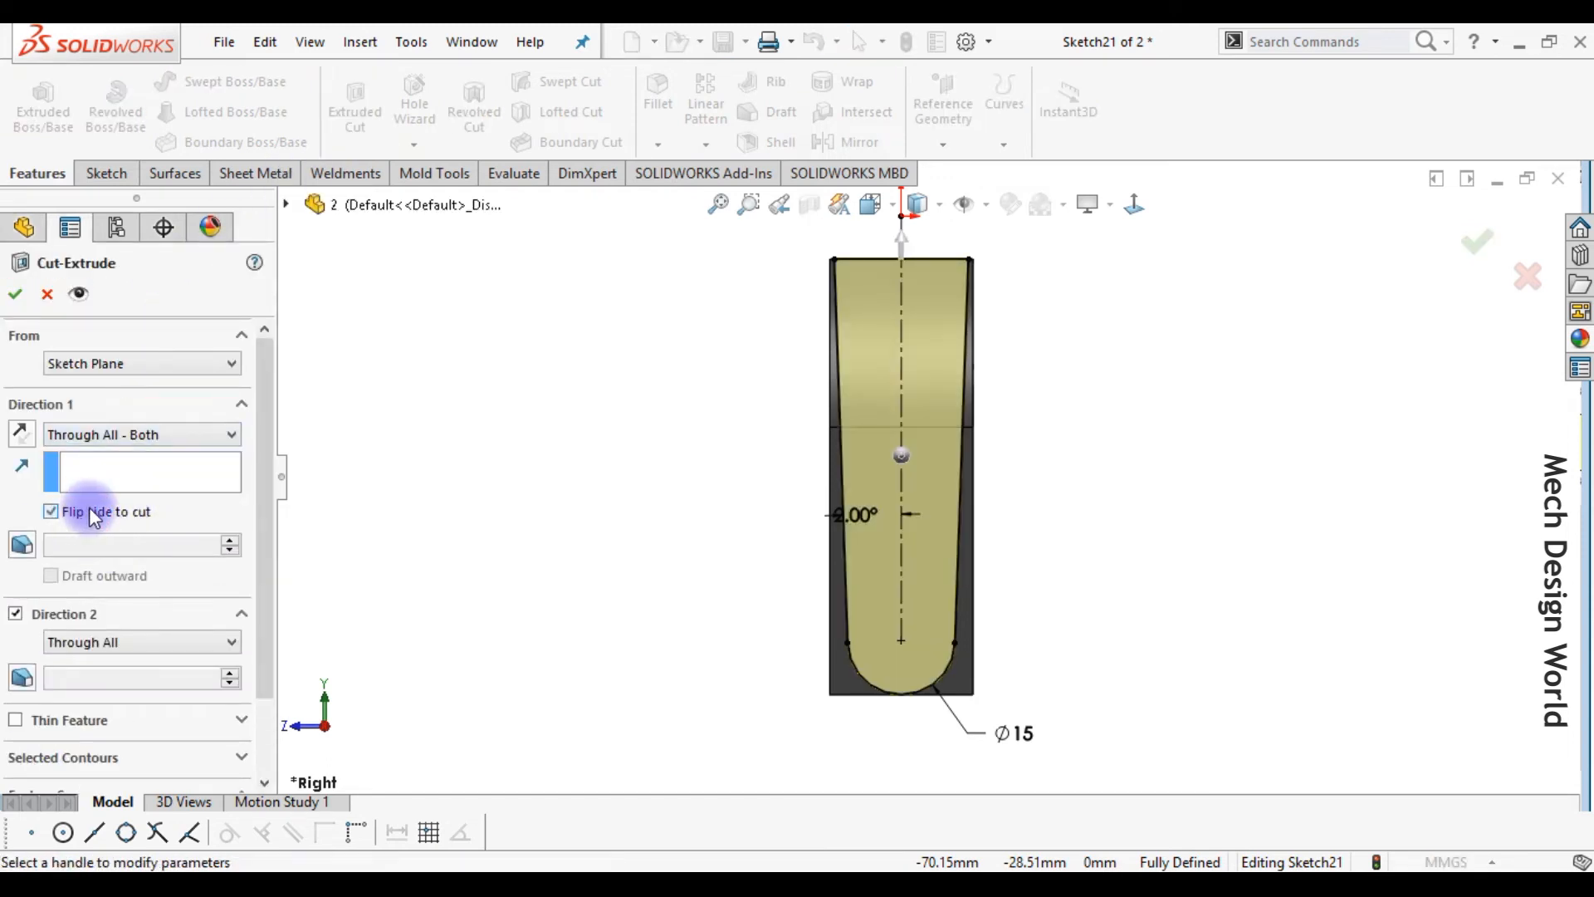
pyautogui.click(15, 293)
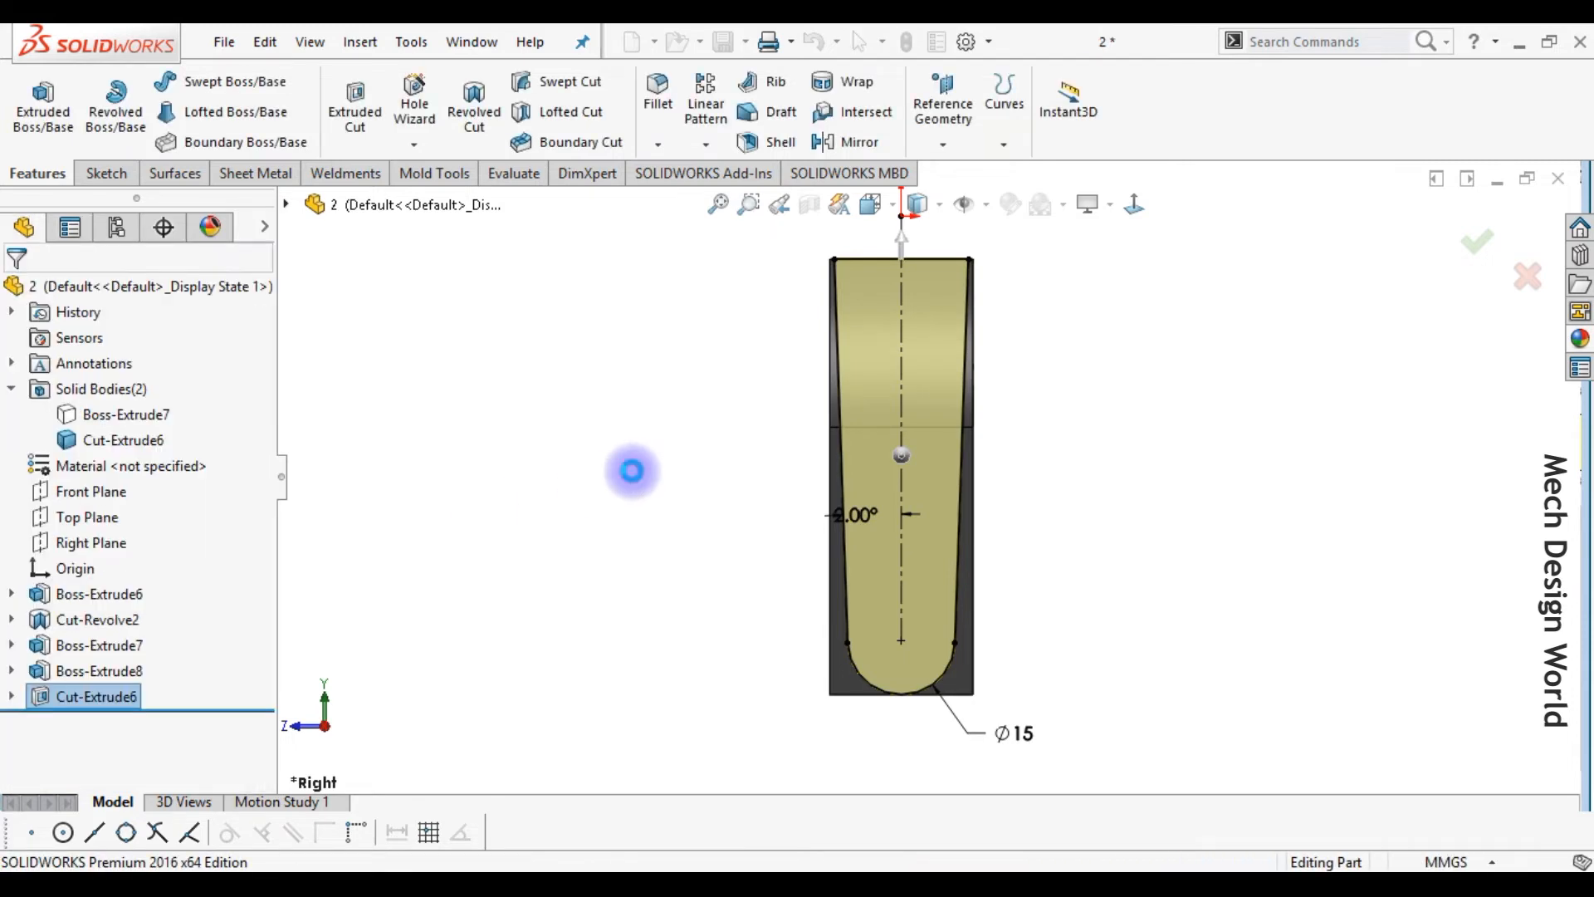
# - Start a sketch on the Right Plane and draw a circle about 6.2 mm in diameter near the fork's rounded lower end
pyautogui.click(76, 543)
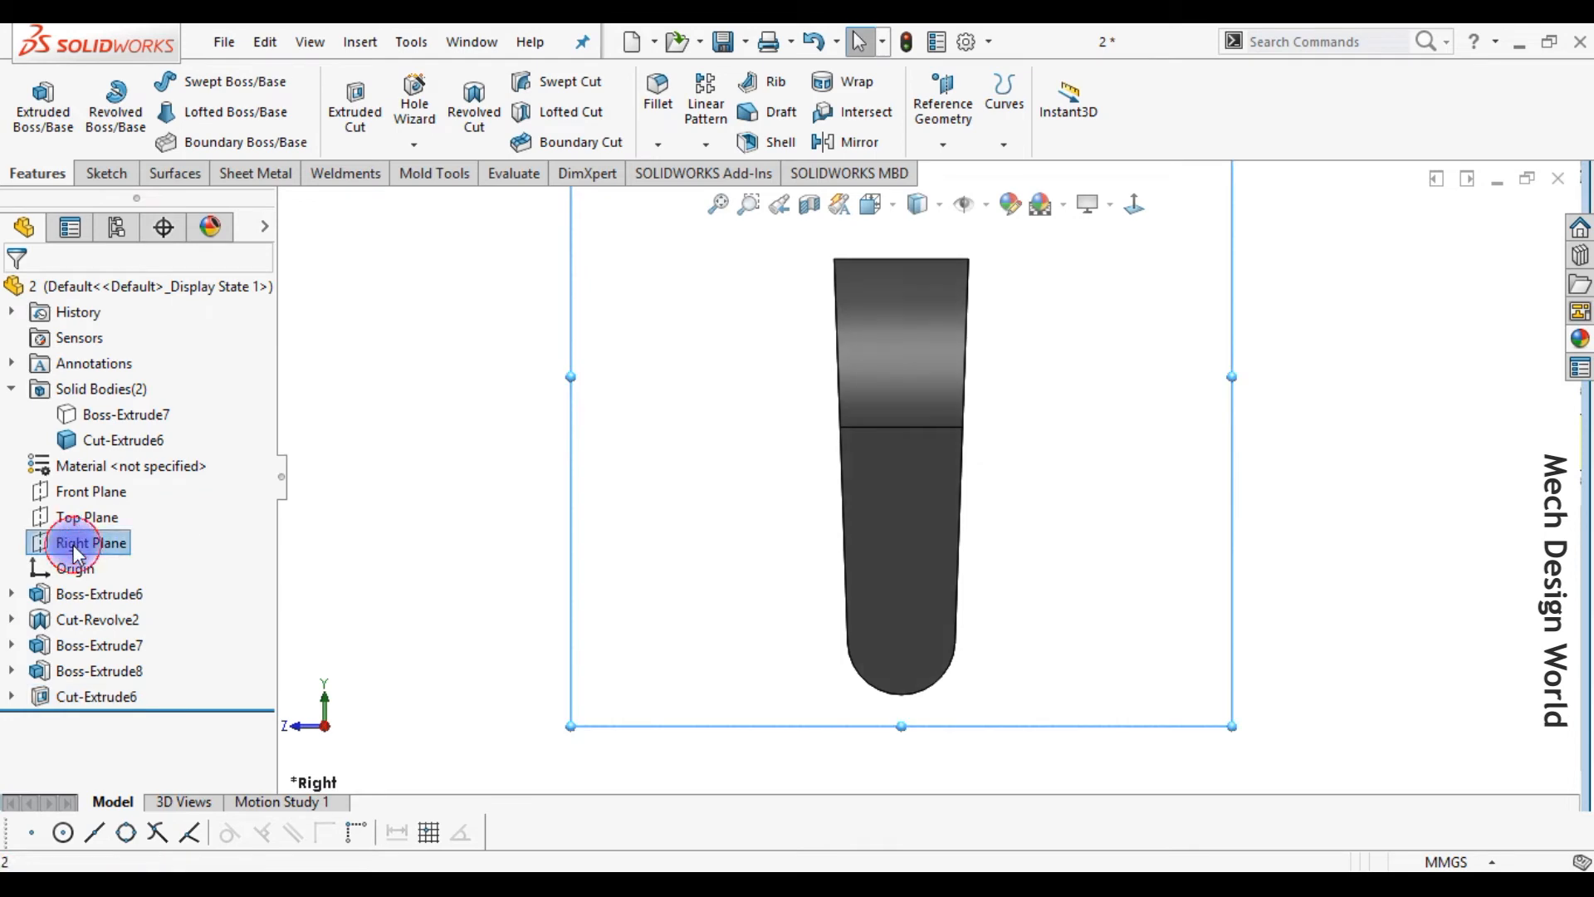
pyautogui.click(147, 513)
pyautogui.click(200, 81)
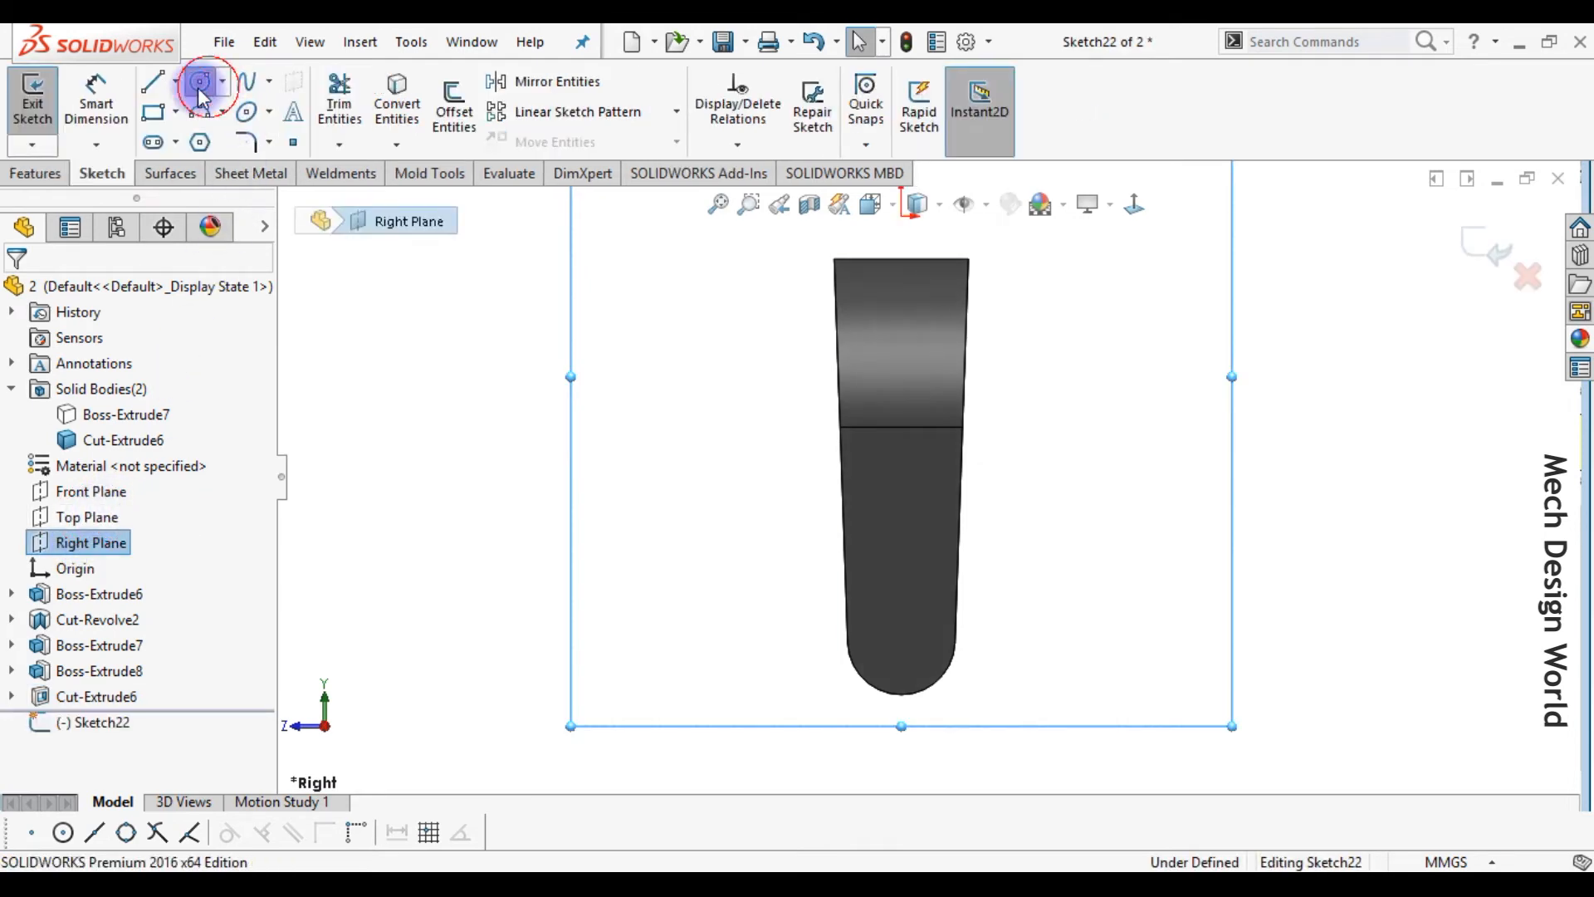
pyautogui.click(908, 654)
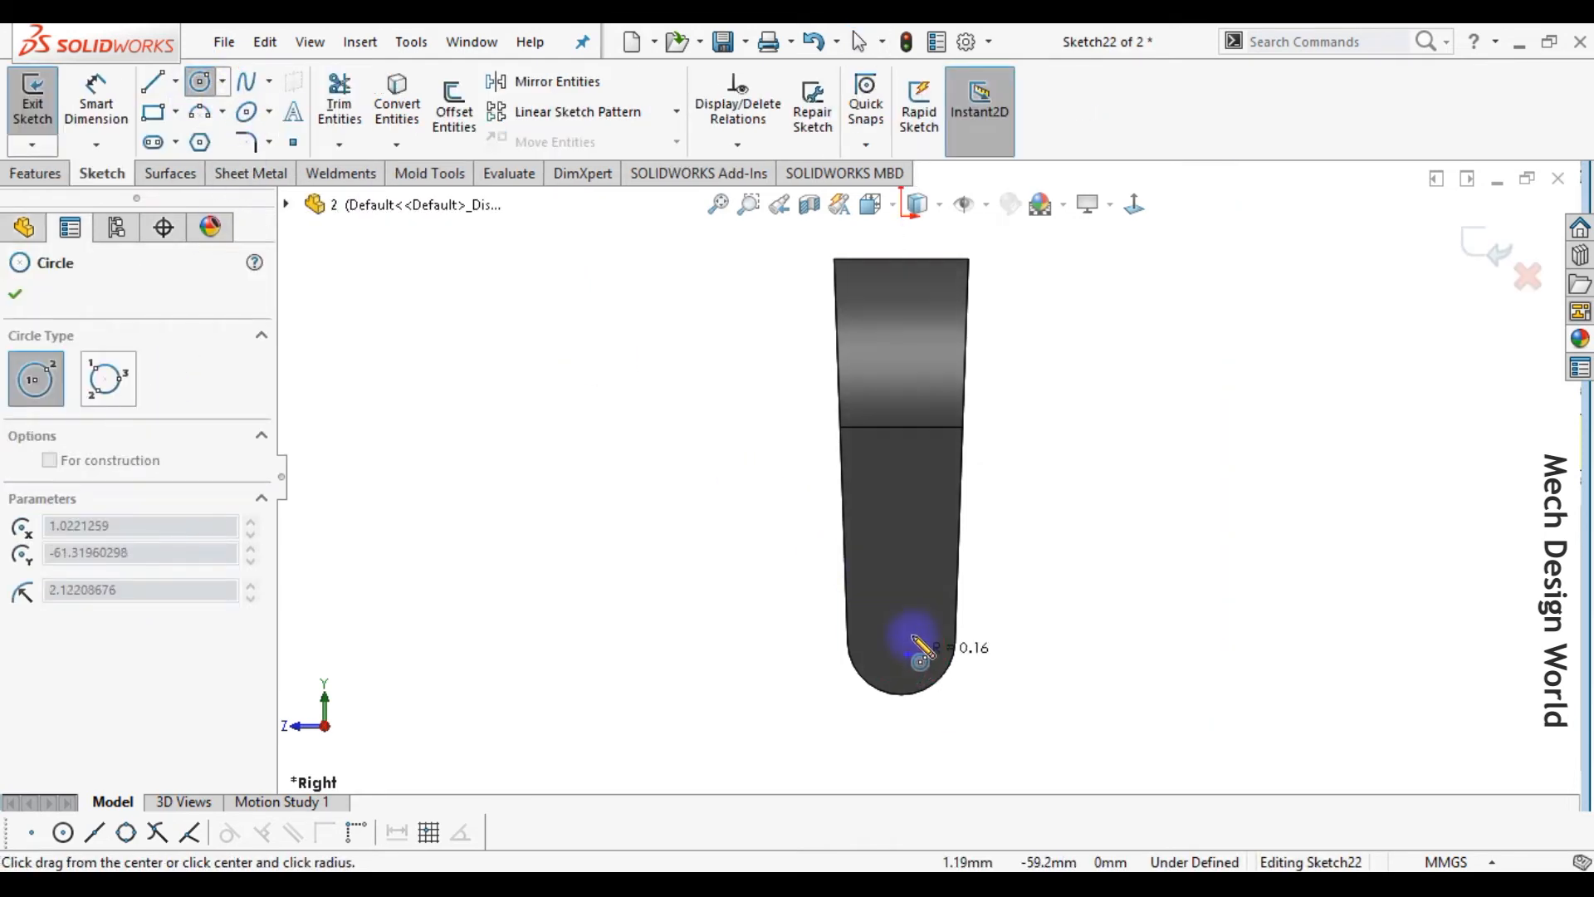
pyautogui.click(930, 652)
pyautogui.press('Escape')
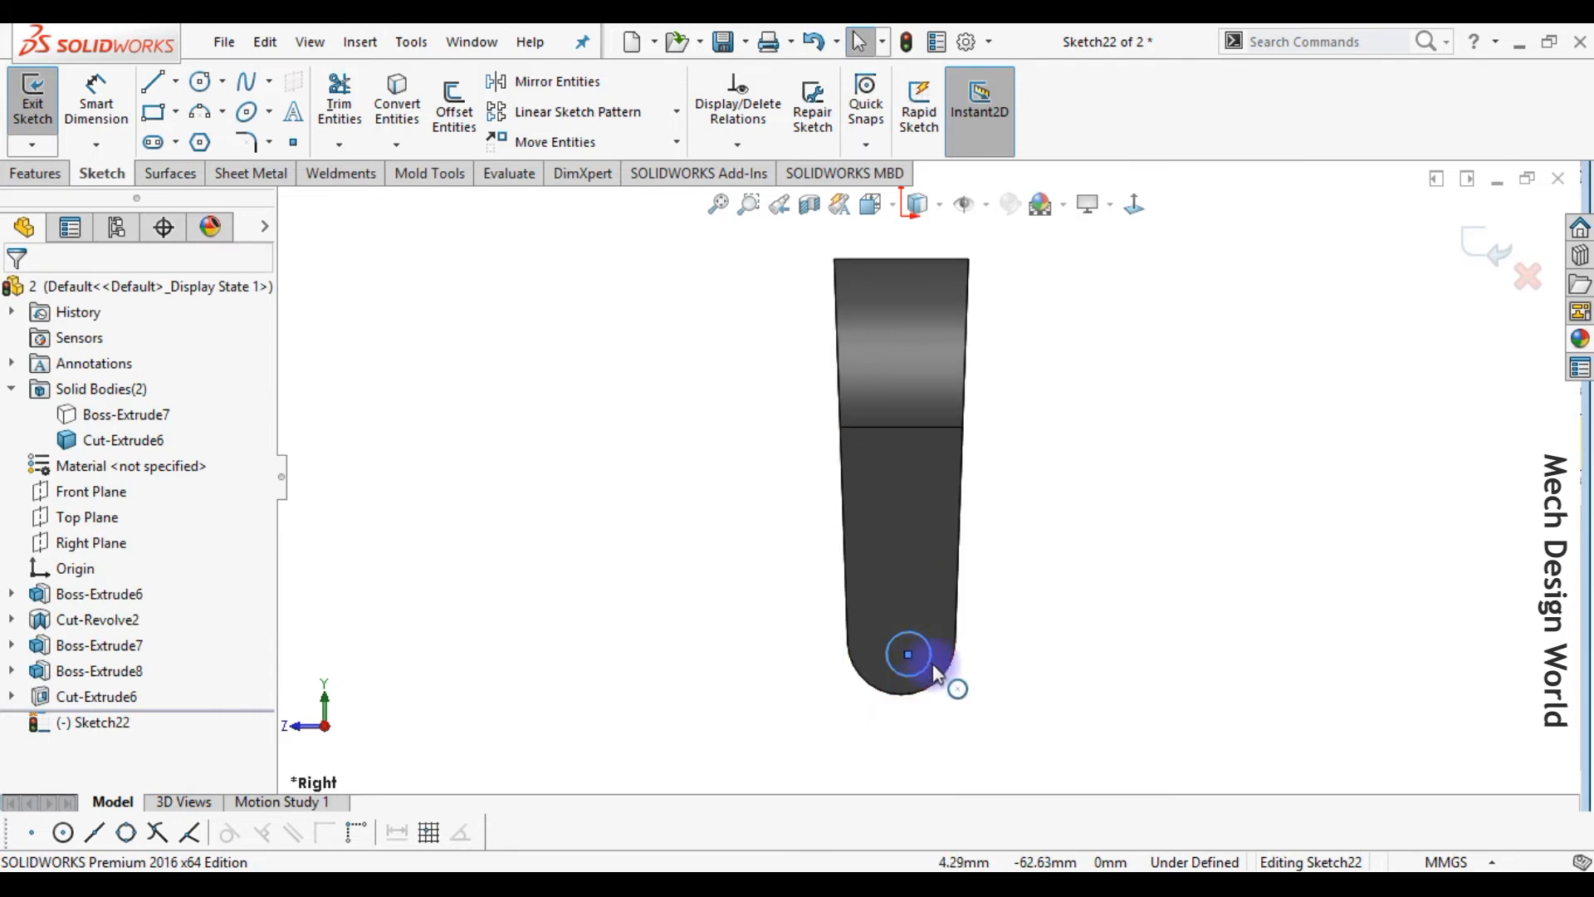
# - Make the circle concentric with the rounded lower edge of the fork
pyautogui.click(928, 666)
pyautogui.keyDown('ctrl'); pyautogui.click(948, 681); pyautogui.keyUp('ctrl')
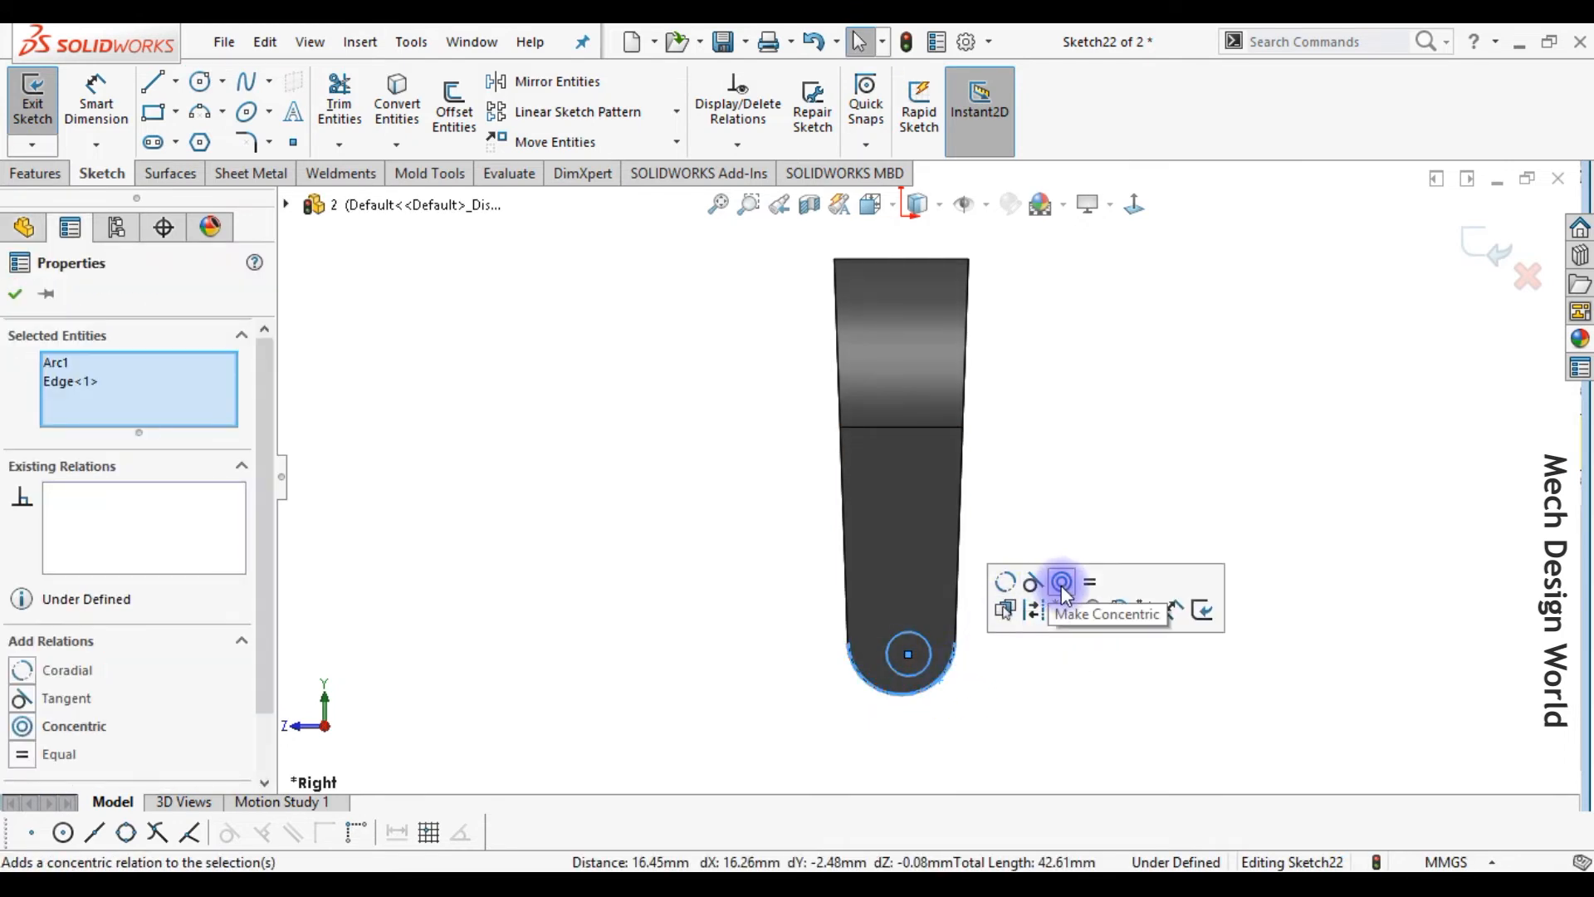
pyautogui.click(1063, 587)
pyautogui.click(1066, 706)
# - Dimension the circle's diameter as 5 mm
pyautogui.moveTo(1026, 737); pyautogui.dragTo(1037, 647, button='right')
pyautogui.click(923, 653)
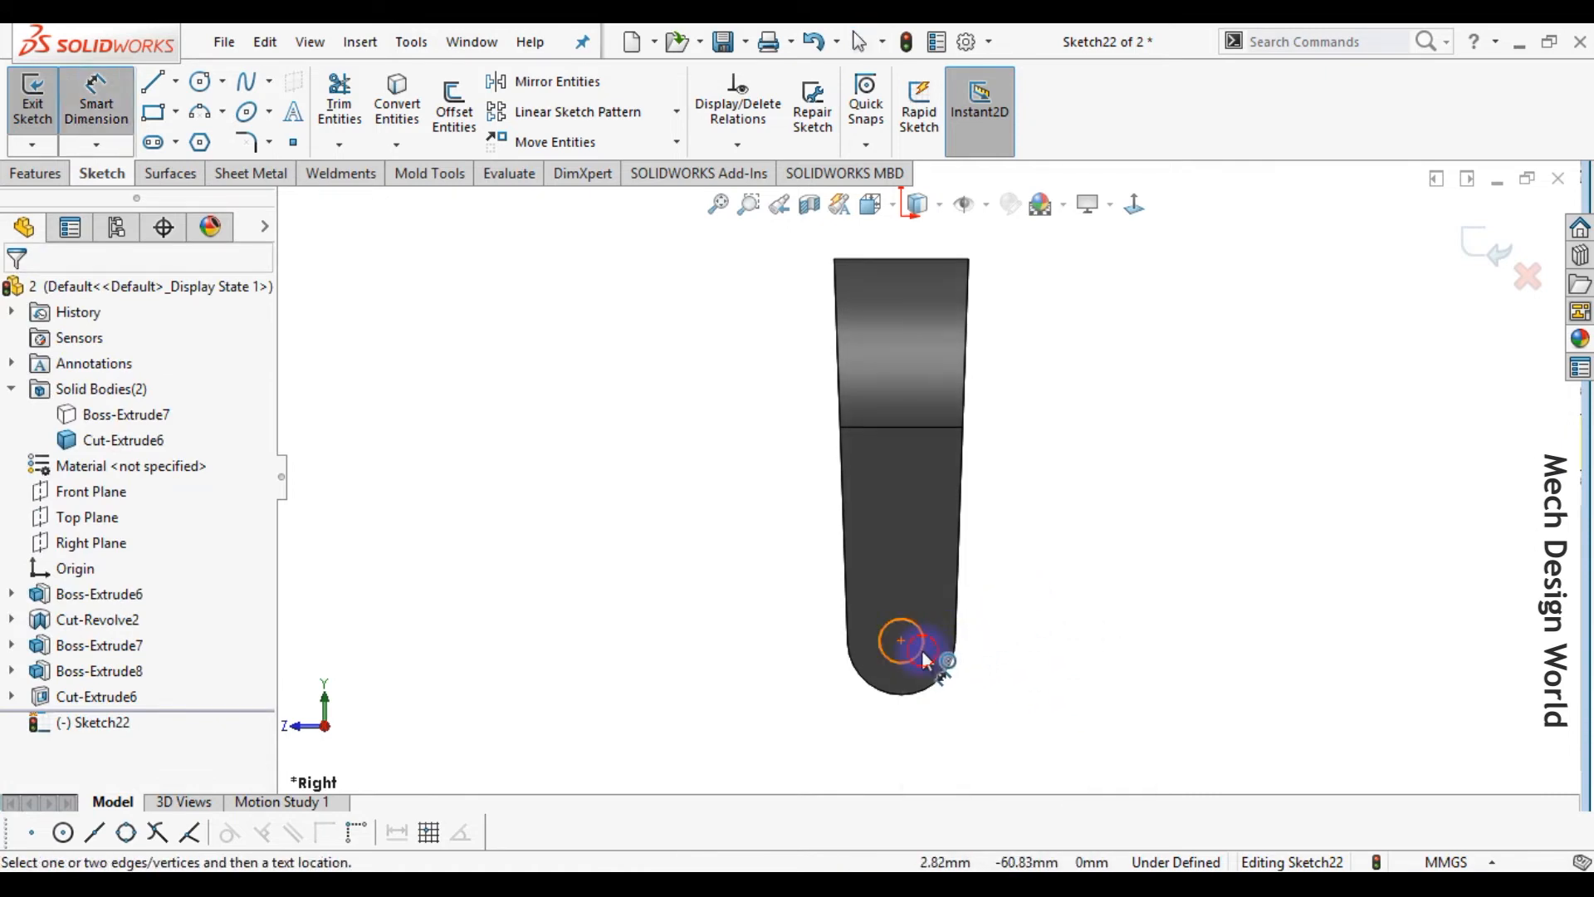
pyautogui.click(1006, 734)
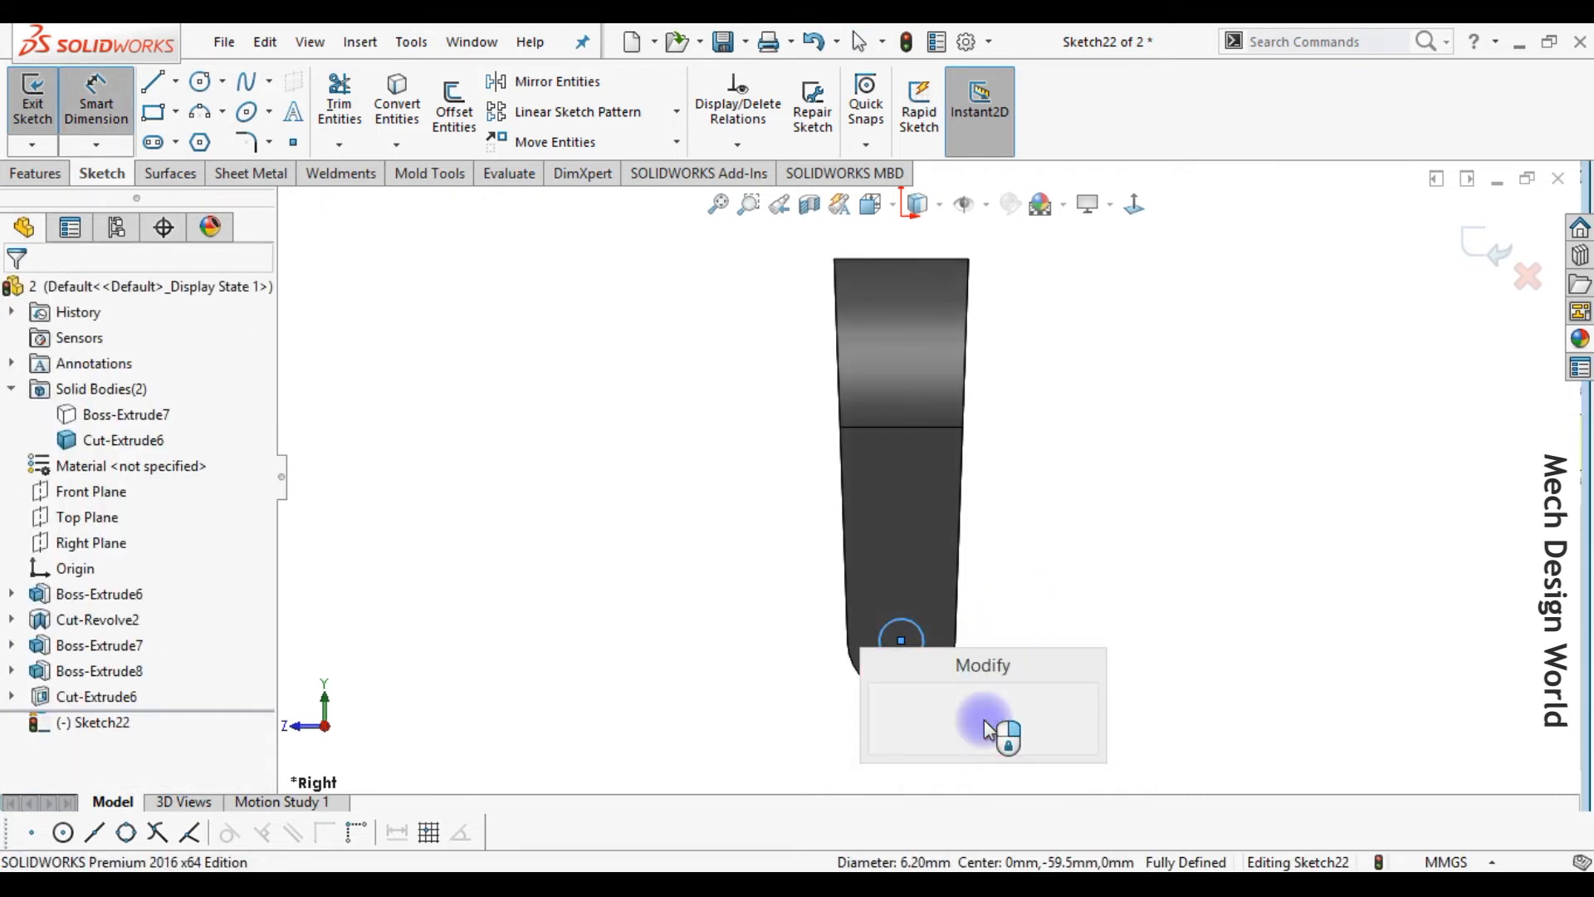
pyautogui.press('Return')
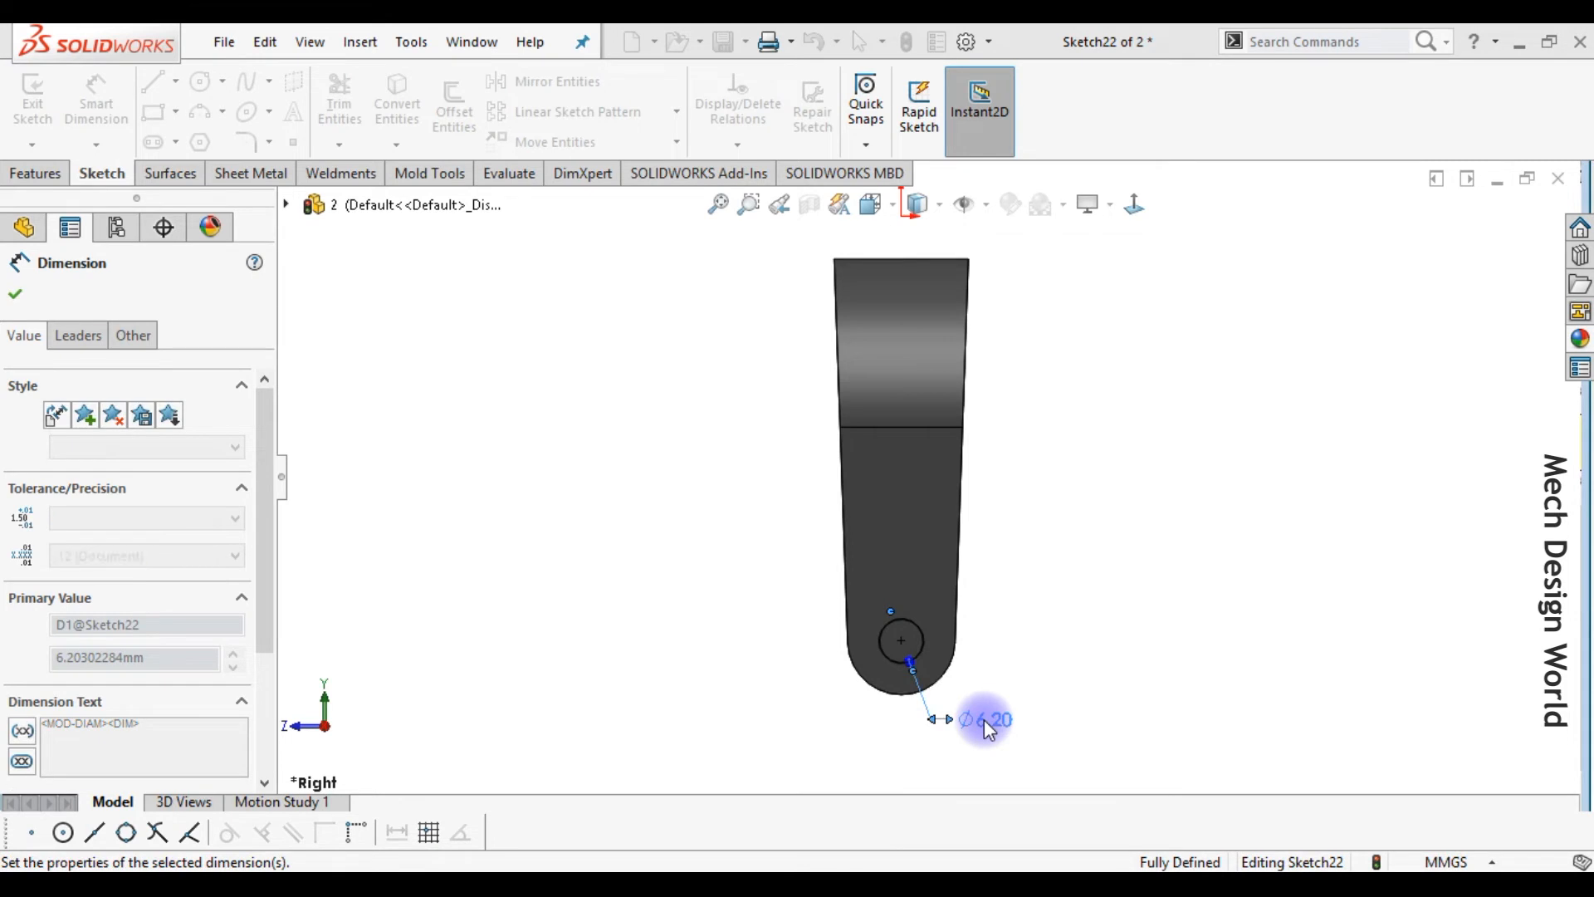
pyautogui.click(1069, 606)
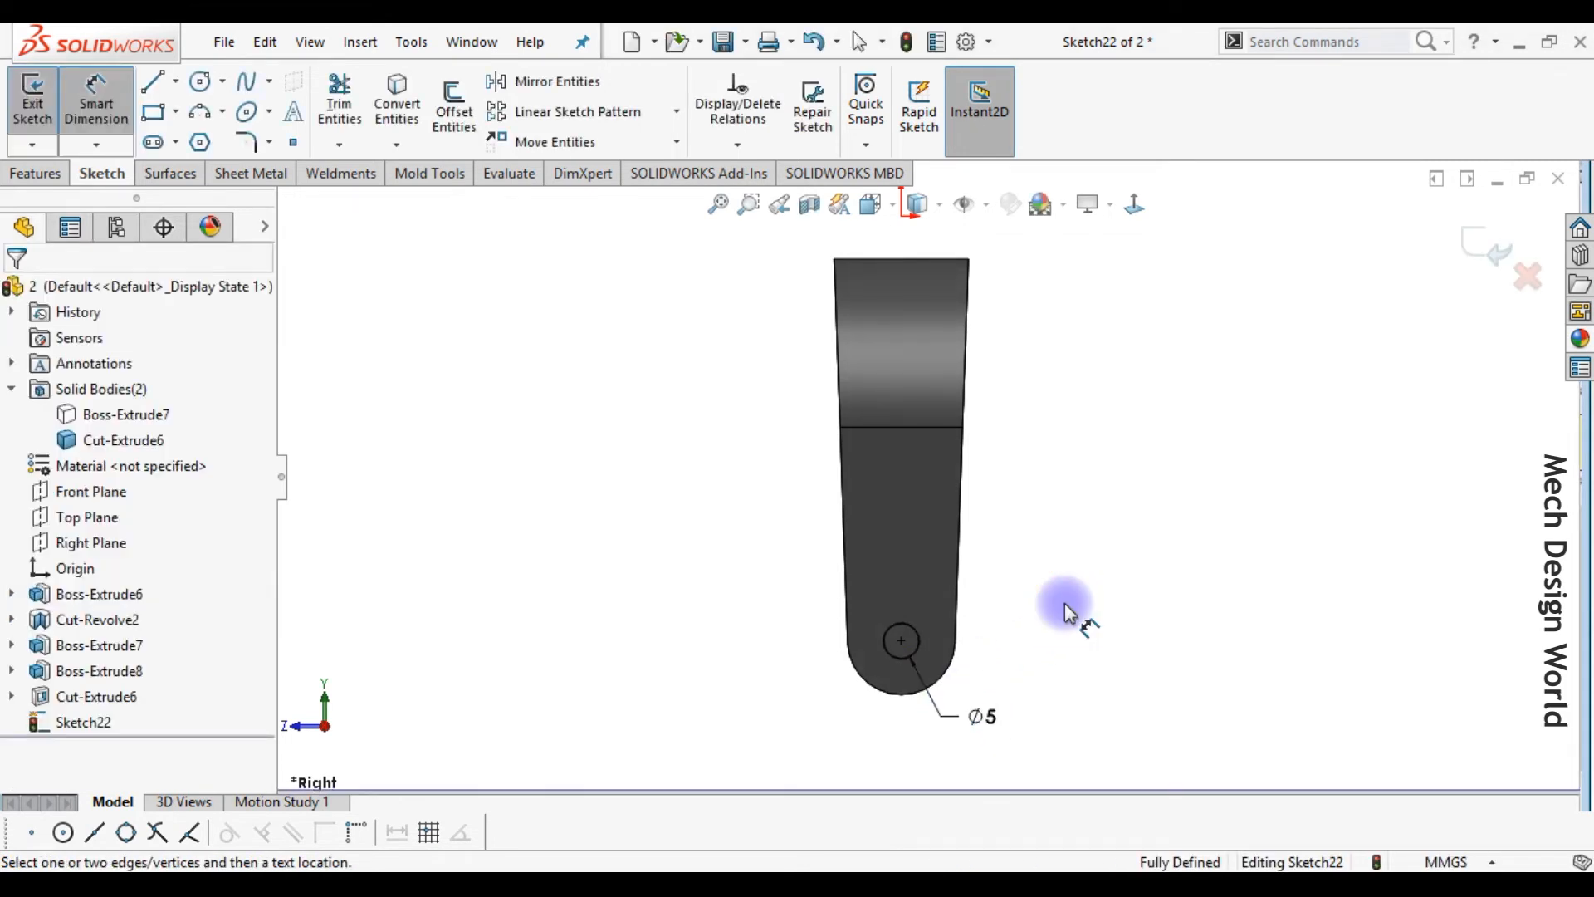
# - Exit the sketch and cut-extrude the 5 mm circle Through All - Both to make pin holes in both fork arms
pyautogui.hotkey('ctrl', '7')
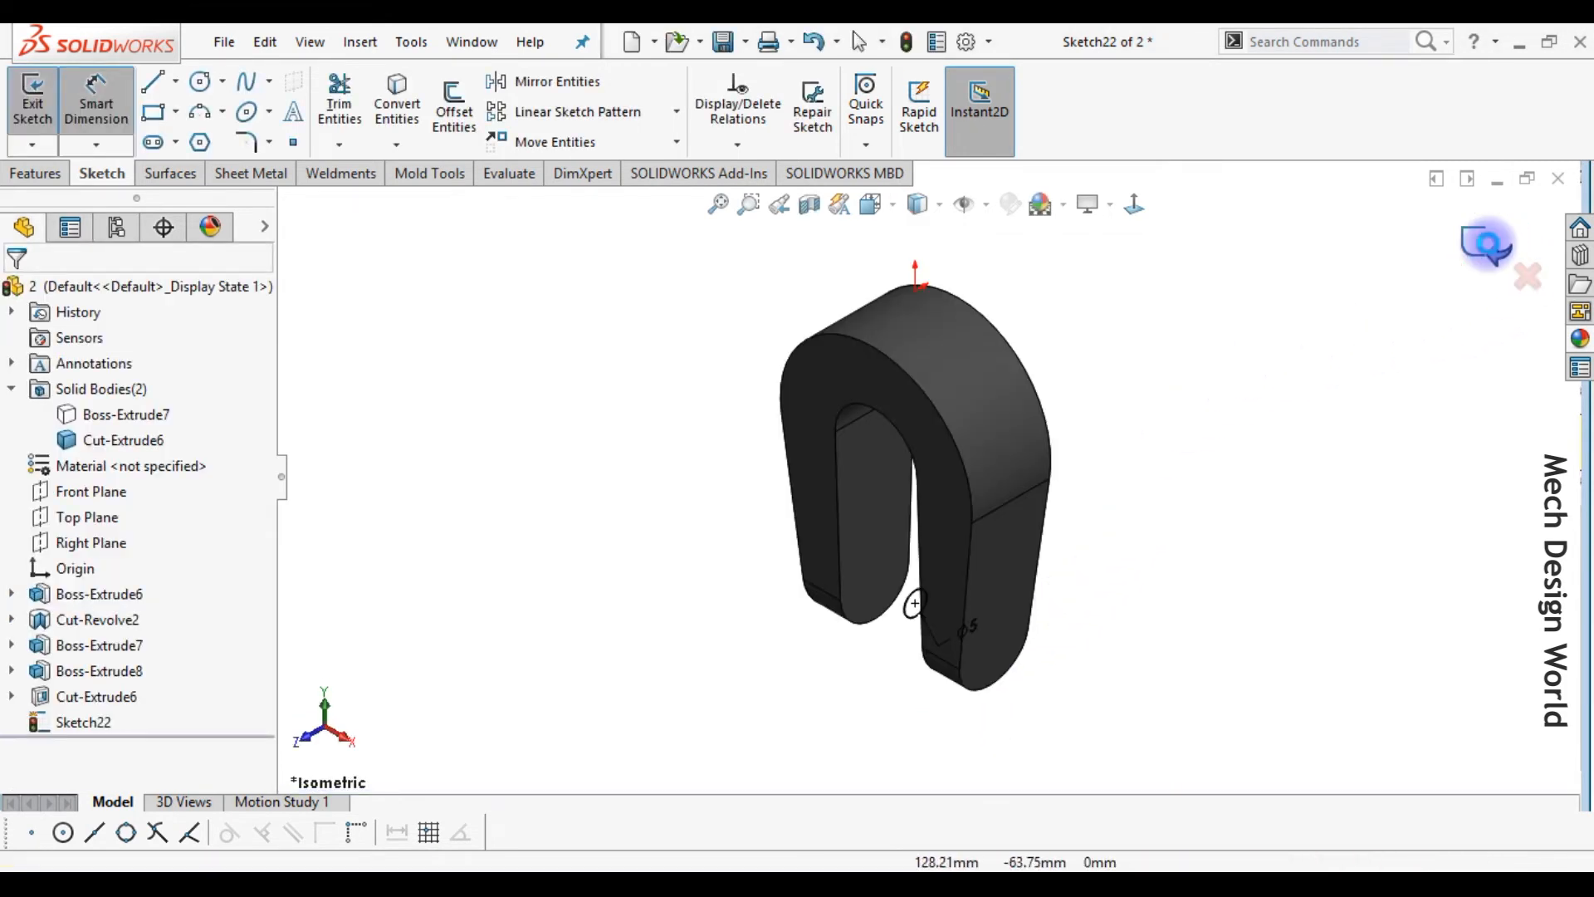
pyautogui.click(1492, 250)
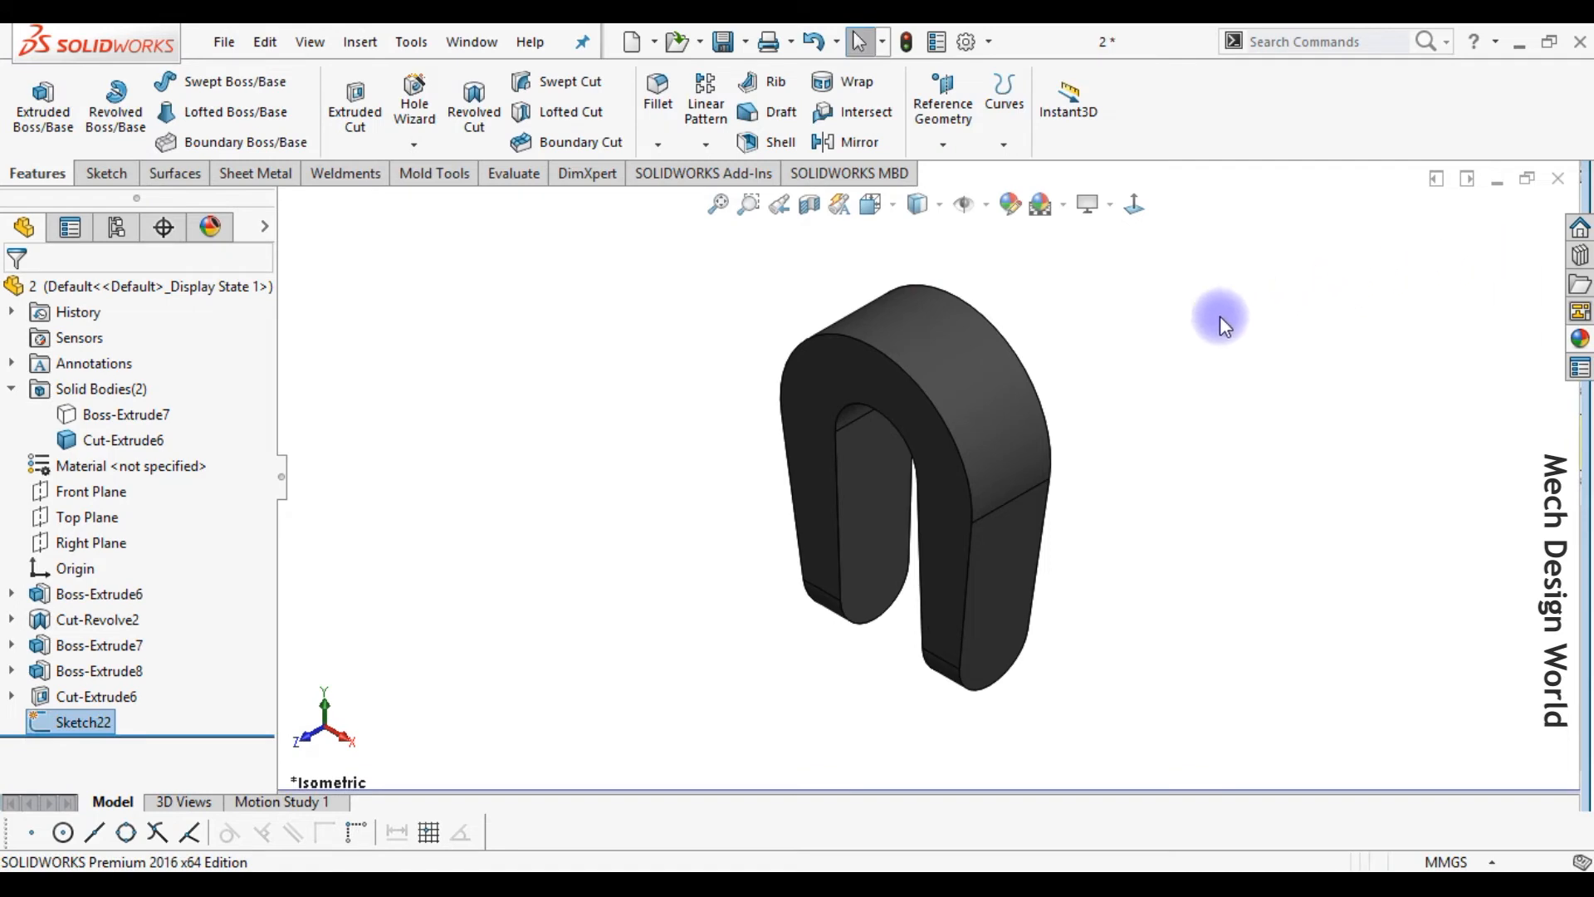
pyautogui.click(344, 119)
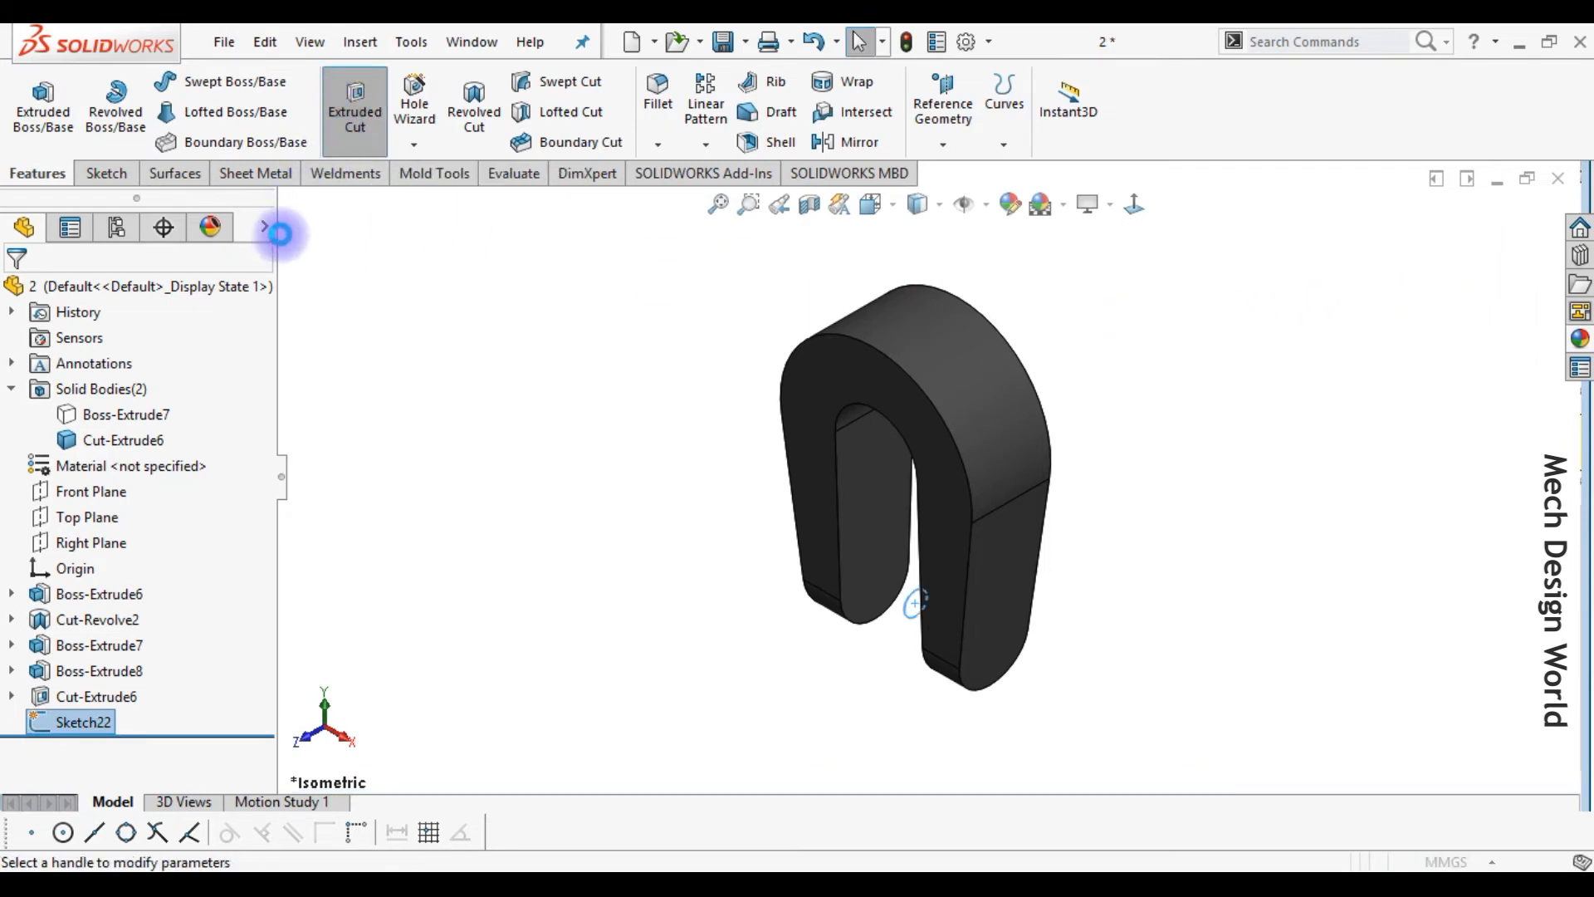
pyautogui.click(181, 437)
pyautogui.click(140, 487)
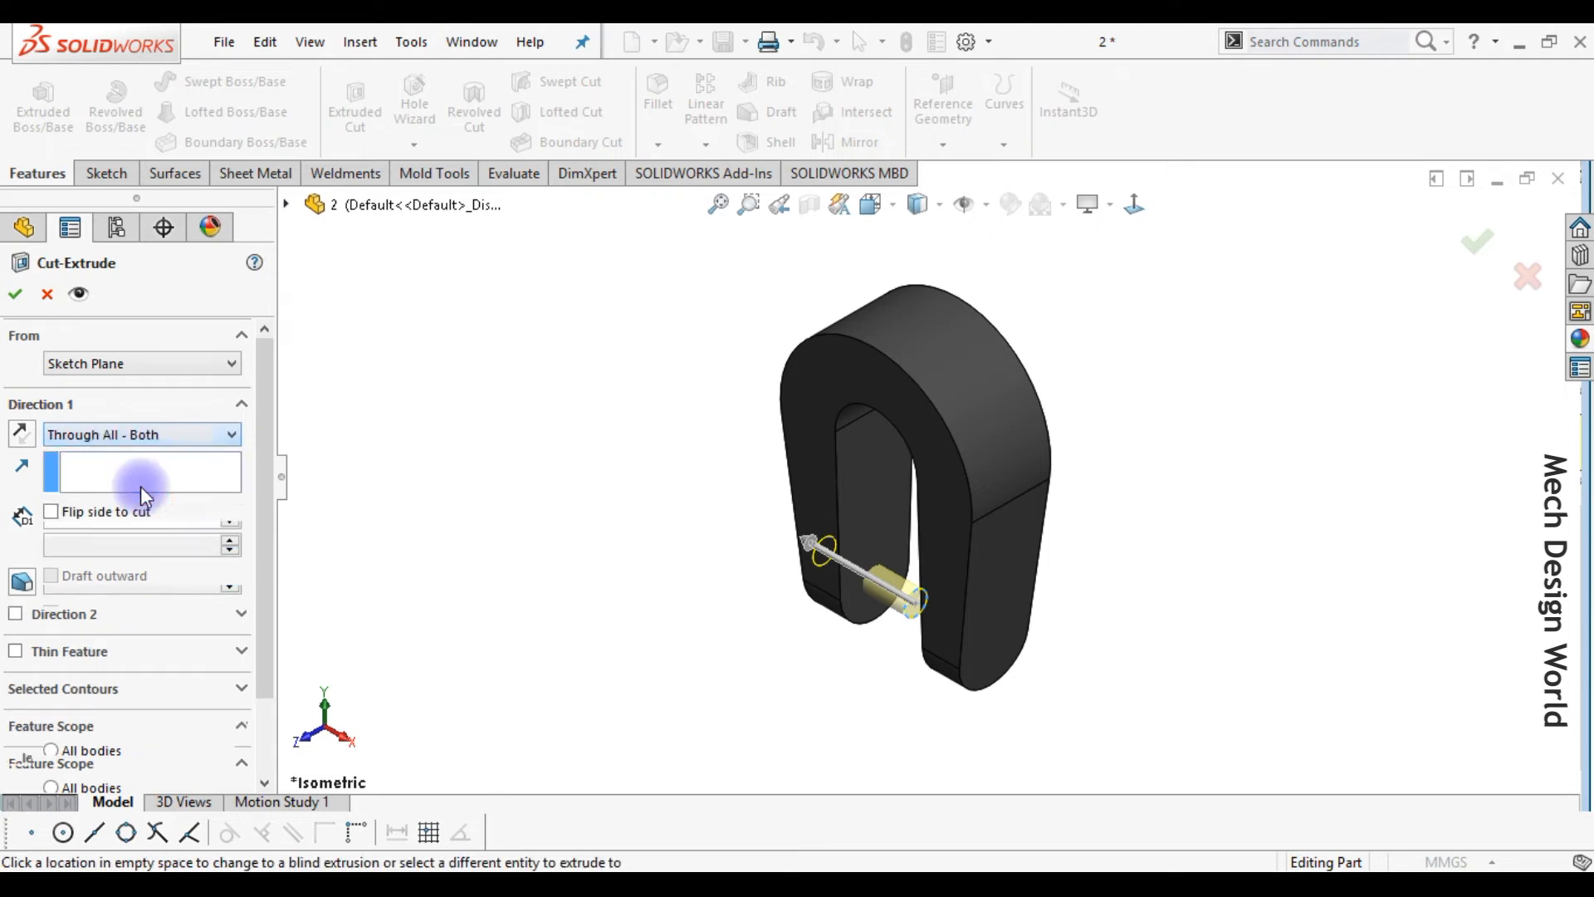
pyautogui.click(23, 301)
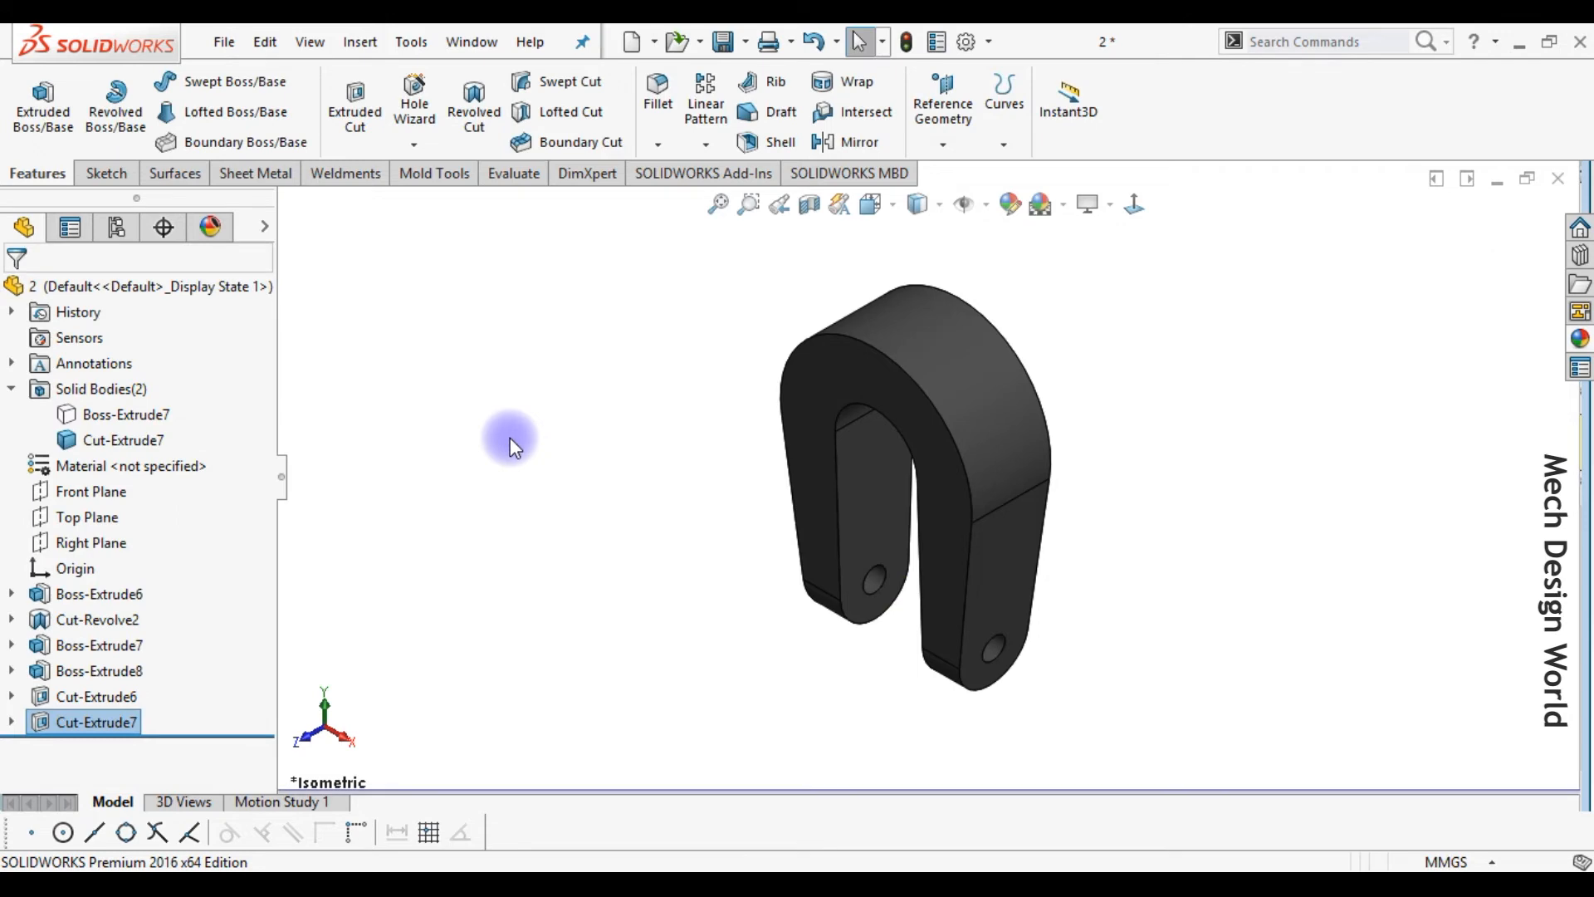
# - Show the hidden Boss-Extrude7 knob body above the fork
pyautogui.click(154, 415)
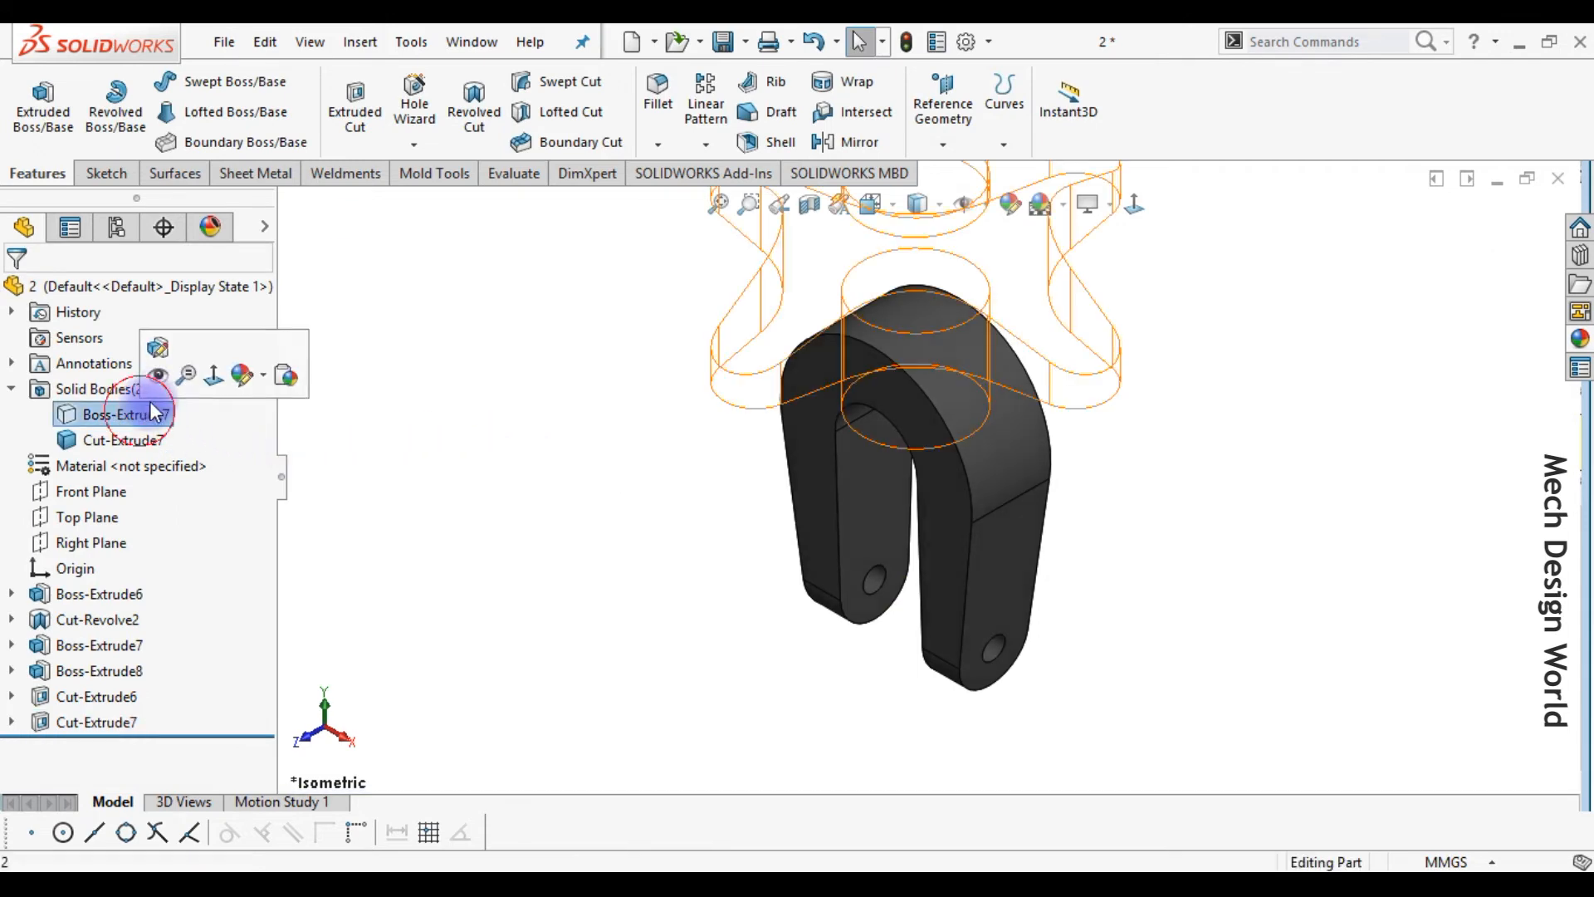
pyautogui.click(166, 376)
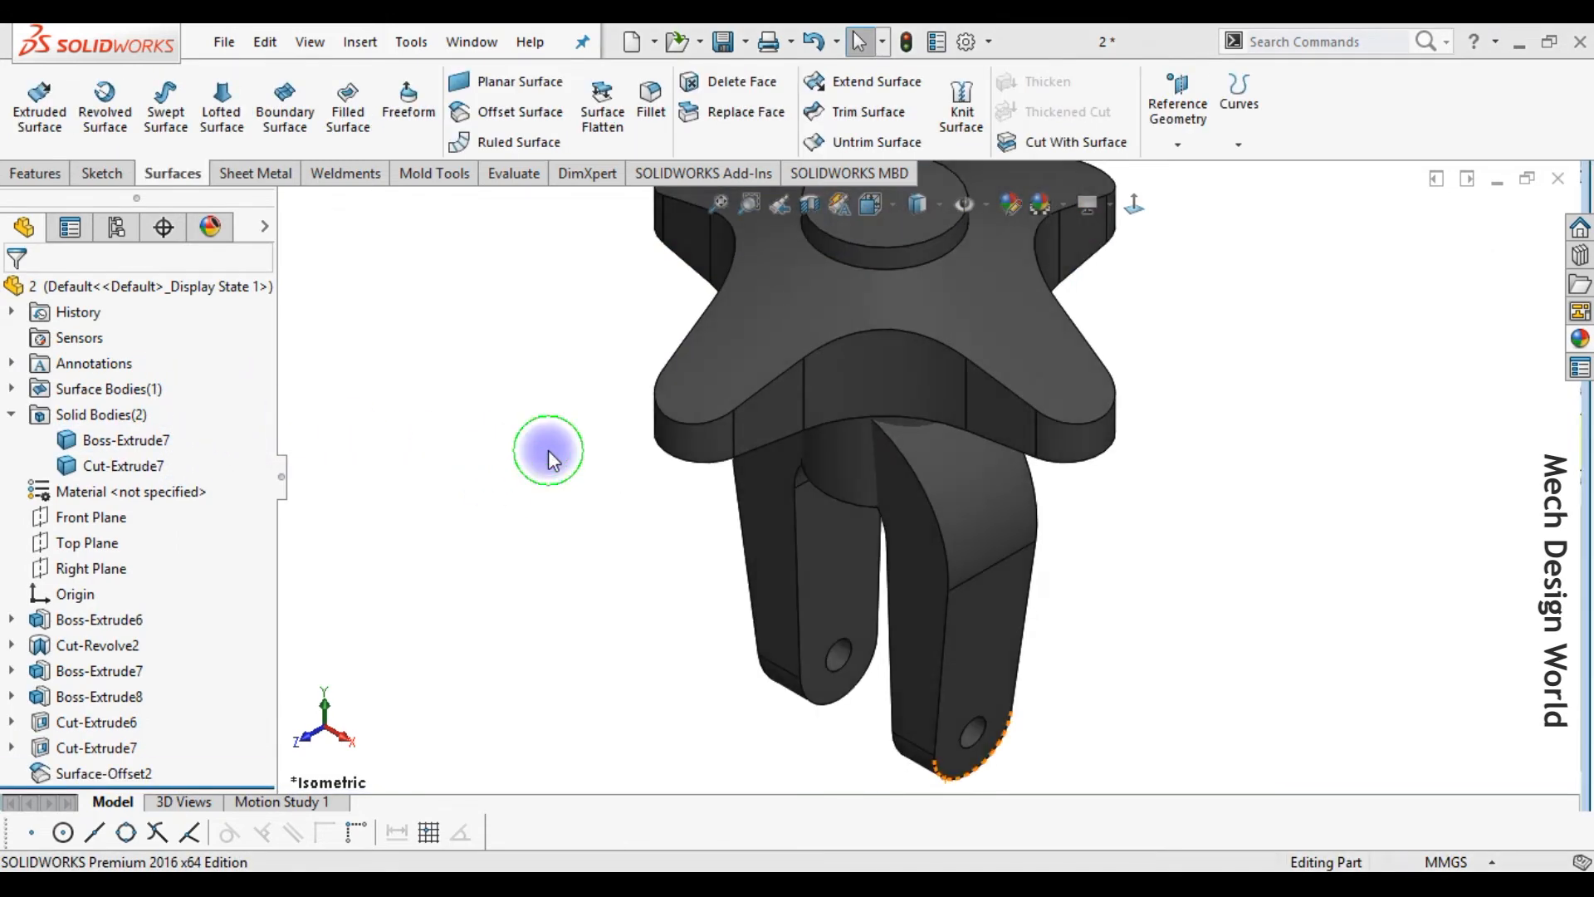
# - Combine the Boss-Extrude7 knob body and the Cut-Extrude7 fork body into one solid using the Add operation
pyautogui.press('f')
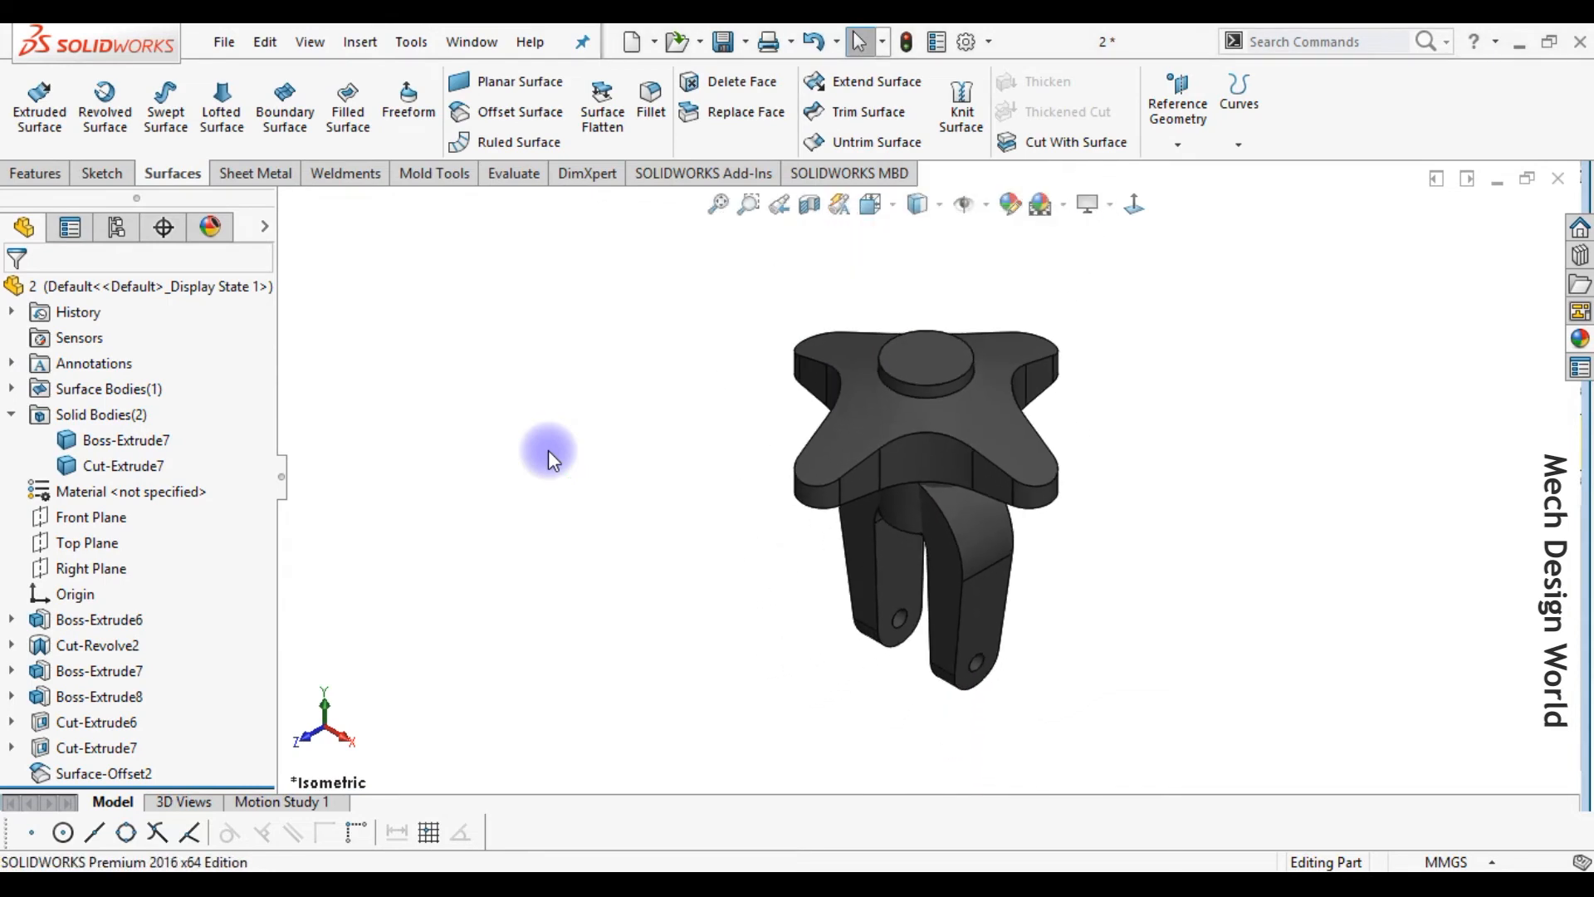
pyautogui.click(157, 440)
pyautogui.keyDown('ctrl'); pyautogui.click(158, 469); pyautogui.keyUp('ctrl')
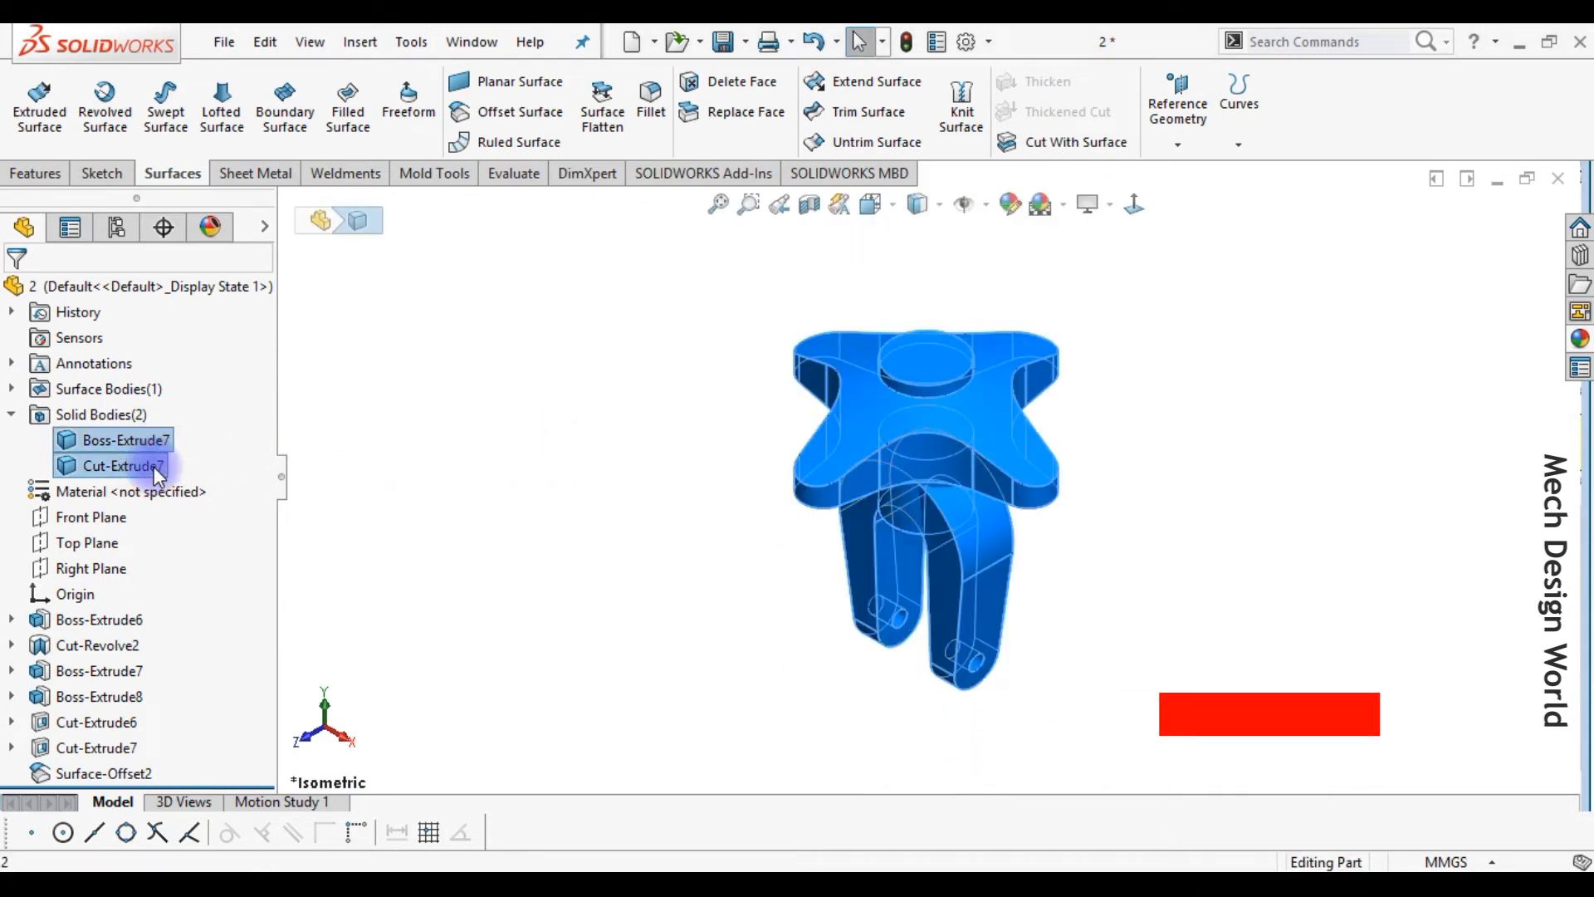
pyautogui.rightClick(157, 470)
pyautogui.click(220, 621)
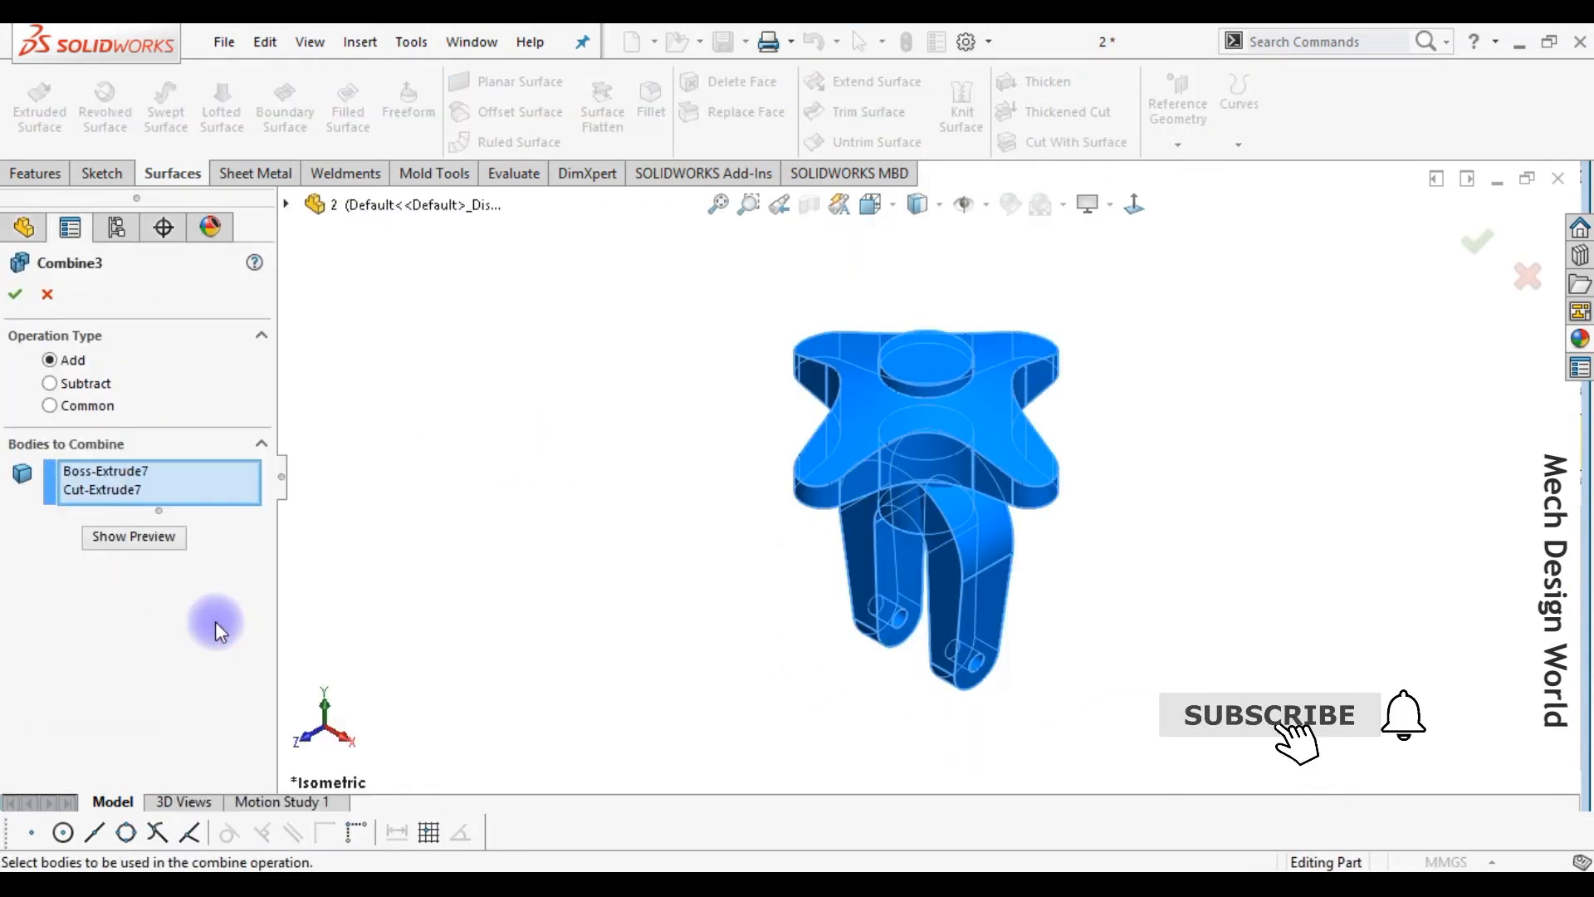
pyautogui.click(15, 294)
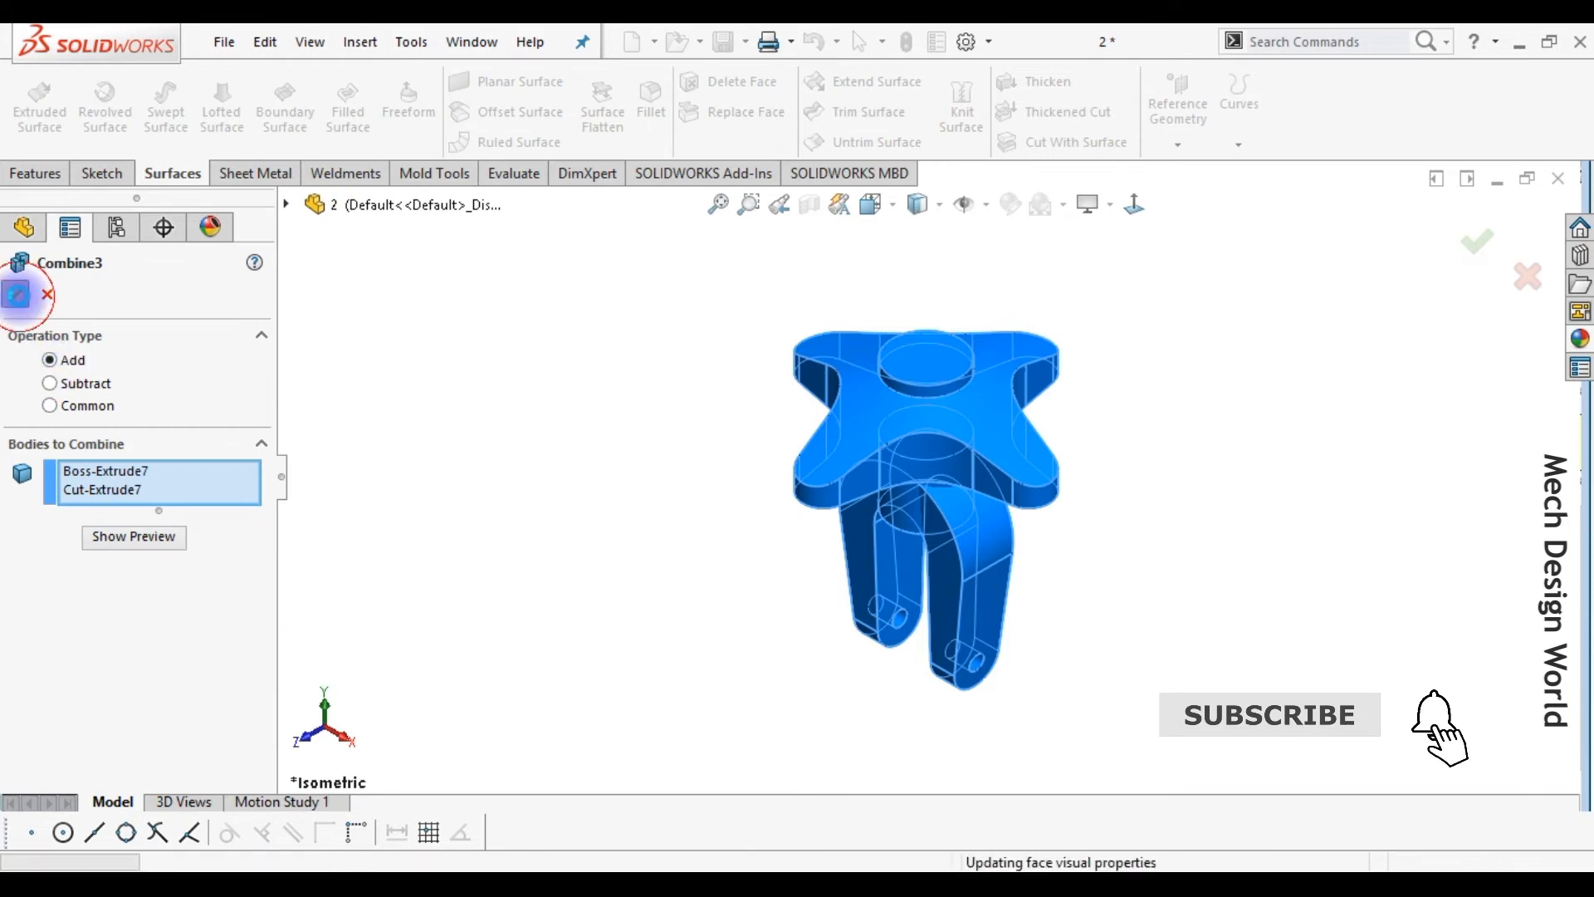
# - Replace the stem's end face between the fork arms with the Surface-Offset2 surface
pyautogui.click(95, 750)
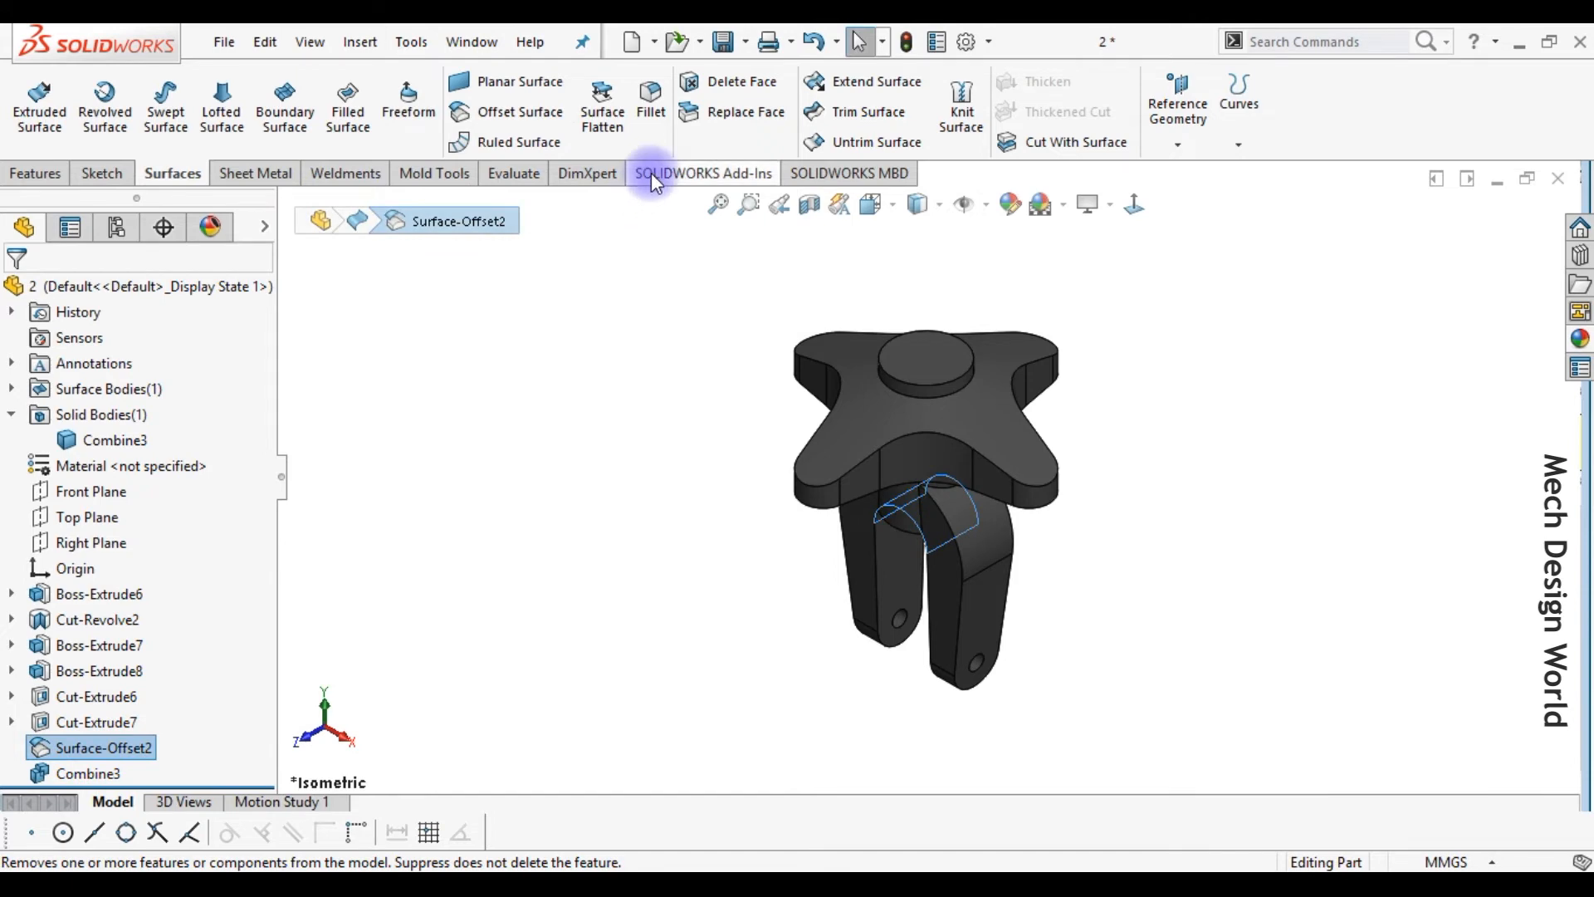
pyautogui.click(720, 120)
pyautogui.moveTo(811, 487); pyautogui.dragTo(918, 523, button='middle')
pyautogui.scroll(-3, 895, 505)
pyautogui.click(895, 503)
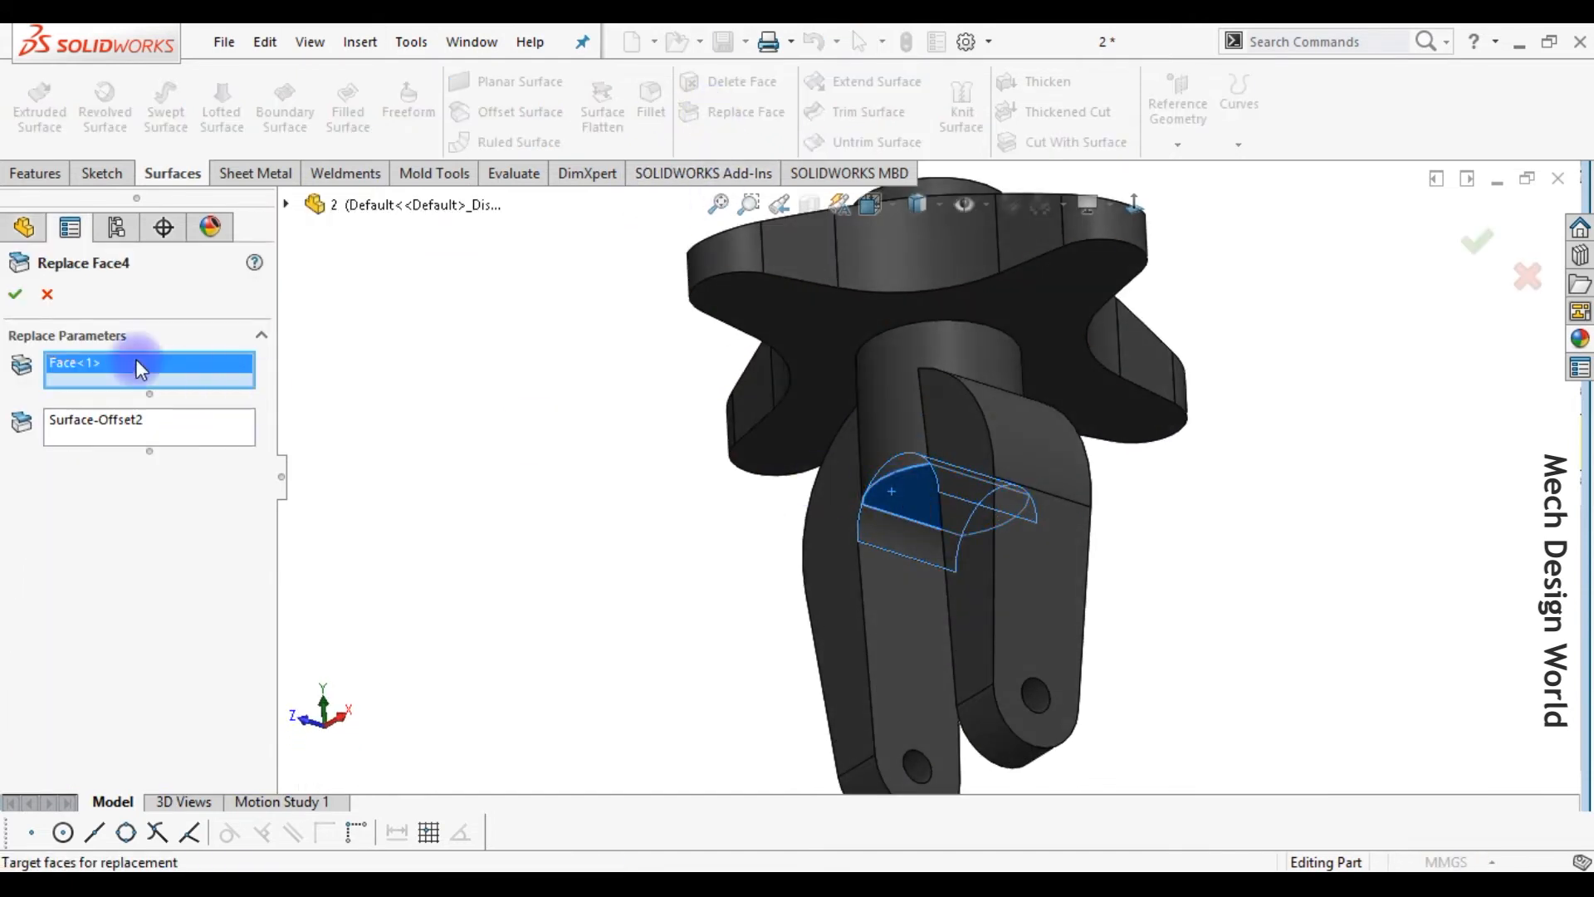
pyautogui.click(16, 295)
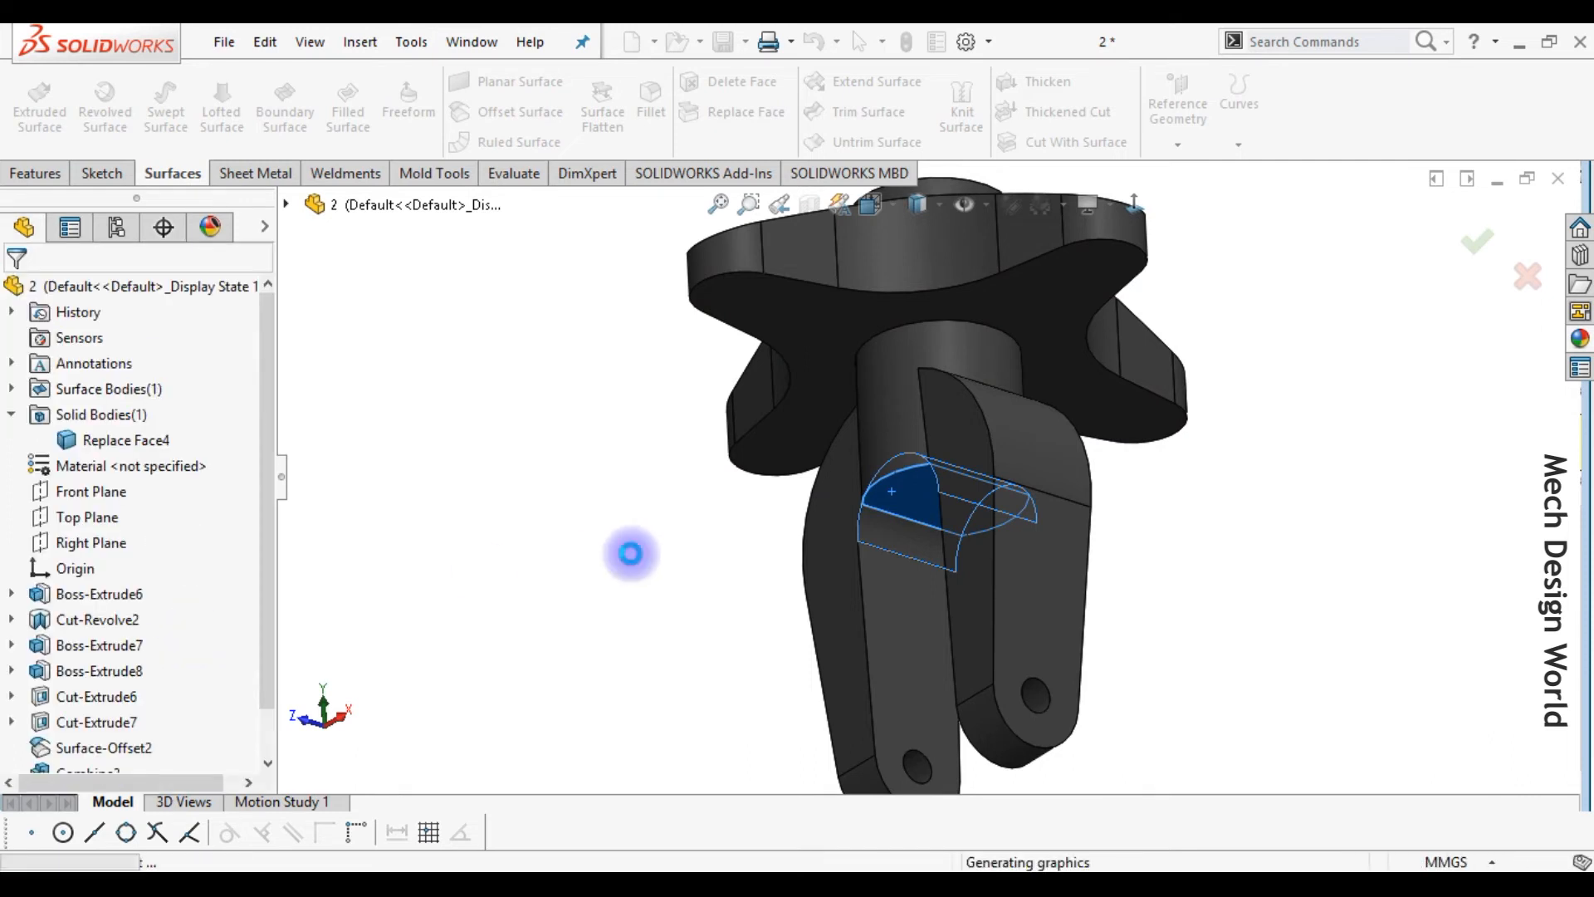
# - Start a sketch on the raised boss's top face and draw a circle about 13 mm in diameter centred on the origin
pyautogui.hotkey('ctrl', '7')
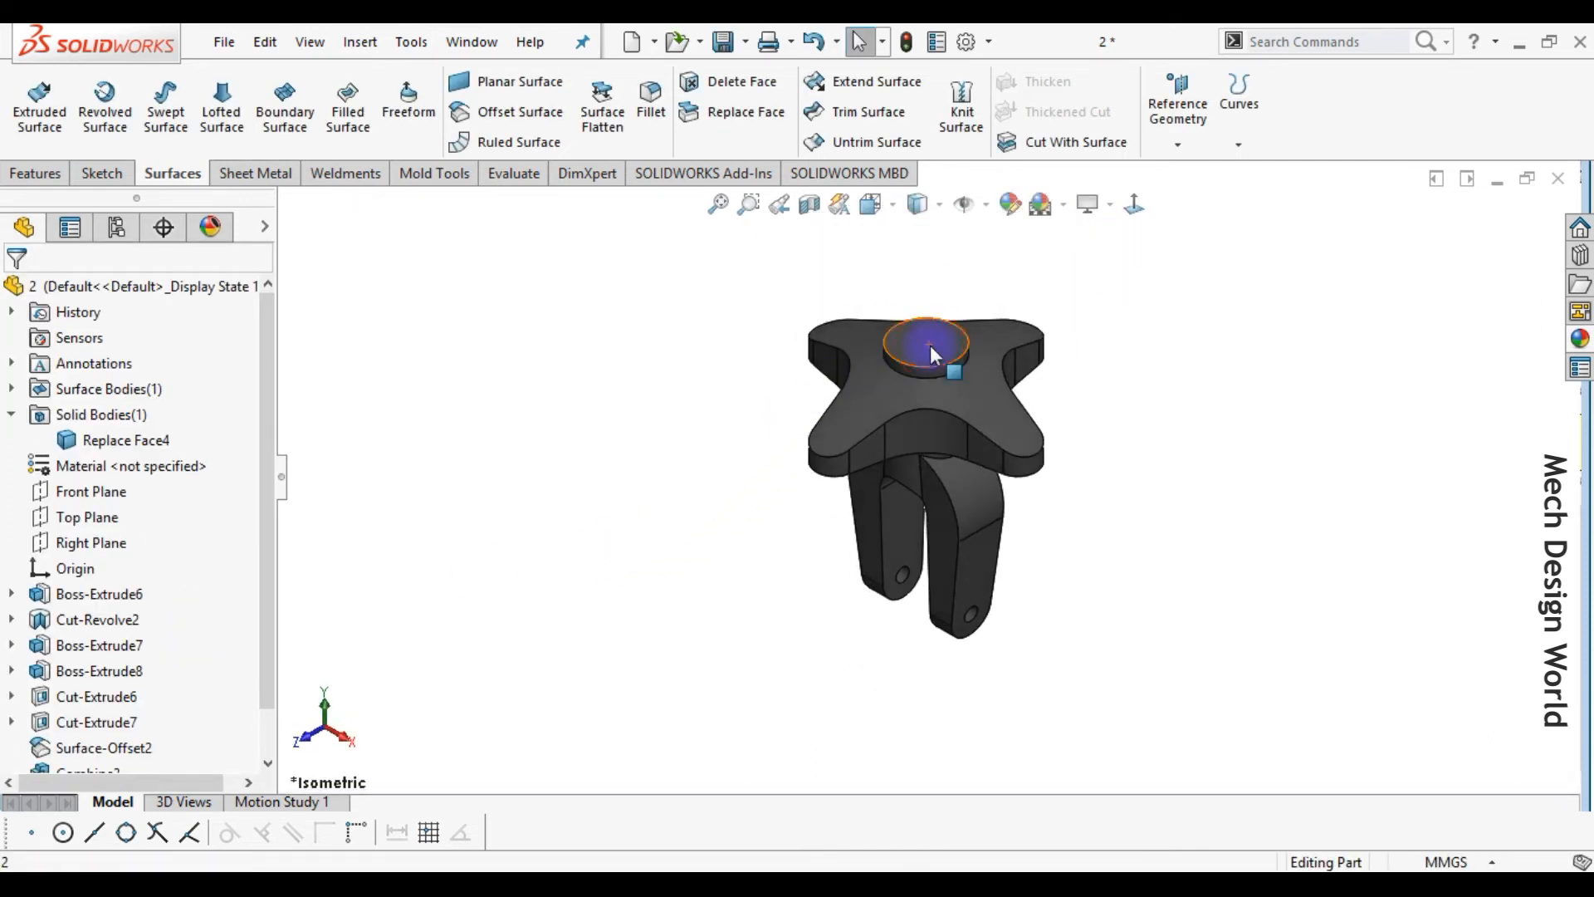
pyautogui.click(930, 346)
pyautogui.click(1020, 283)
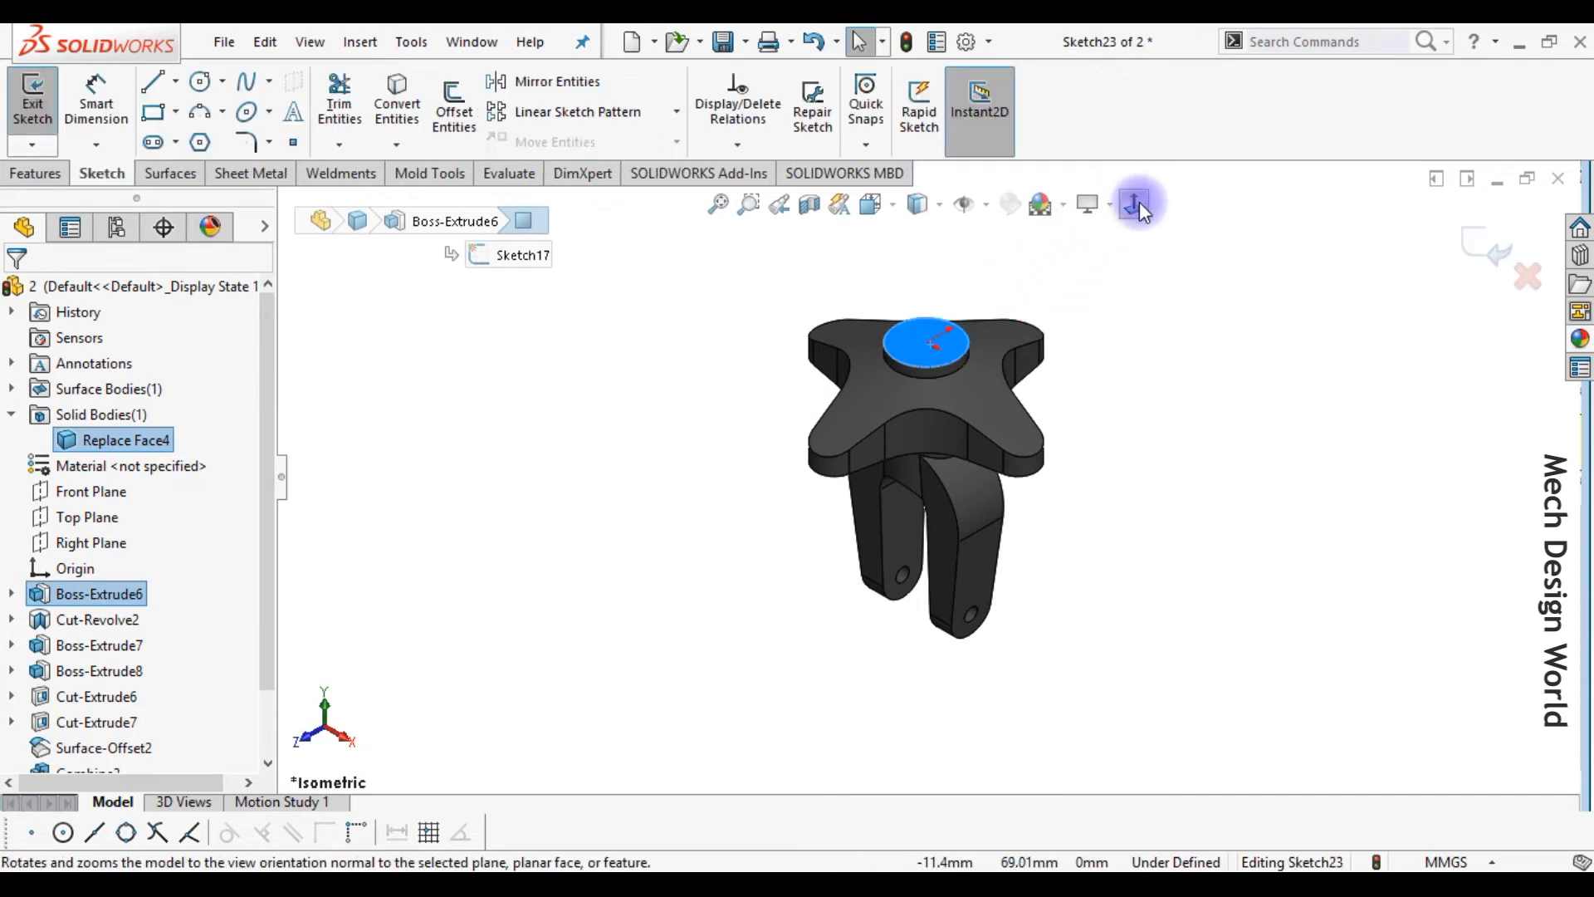
pyautogui.click(1137, 204)
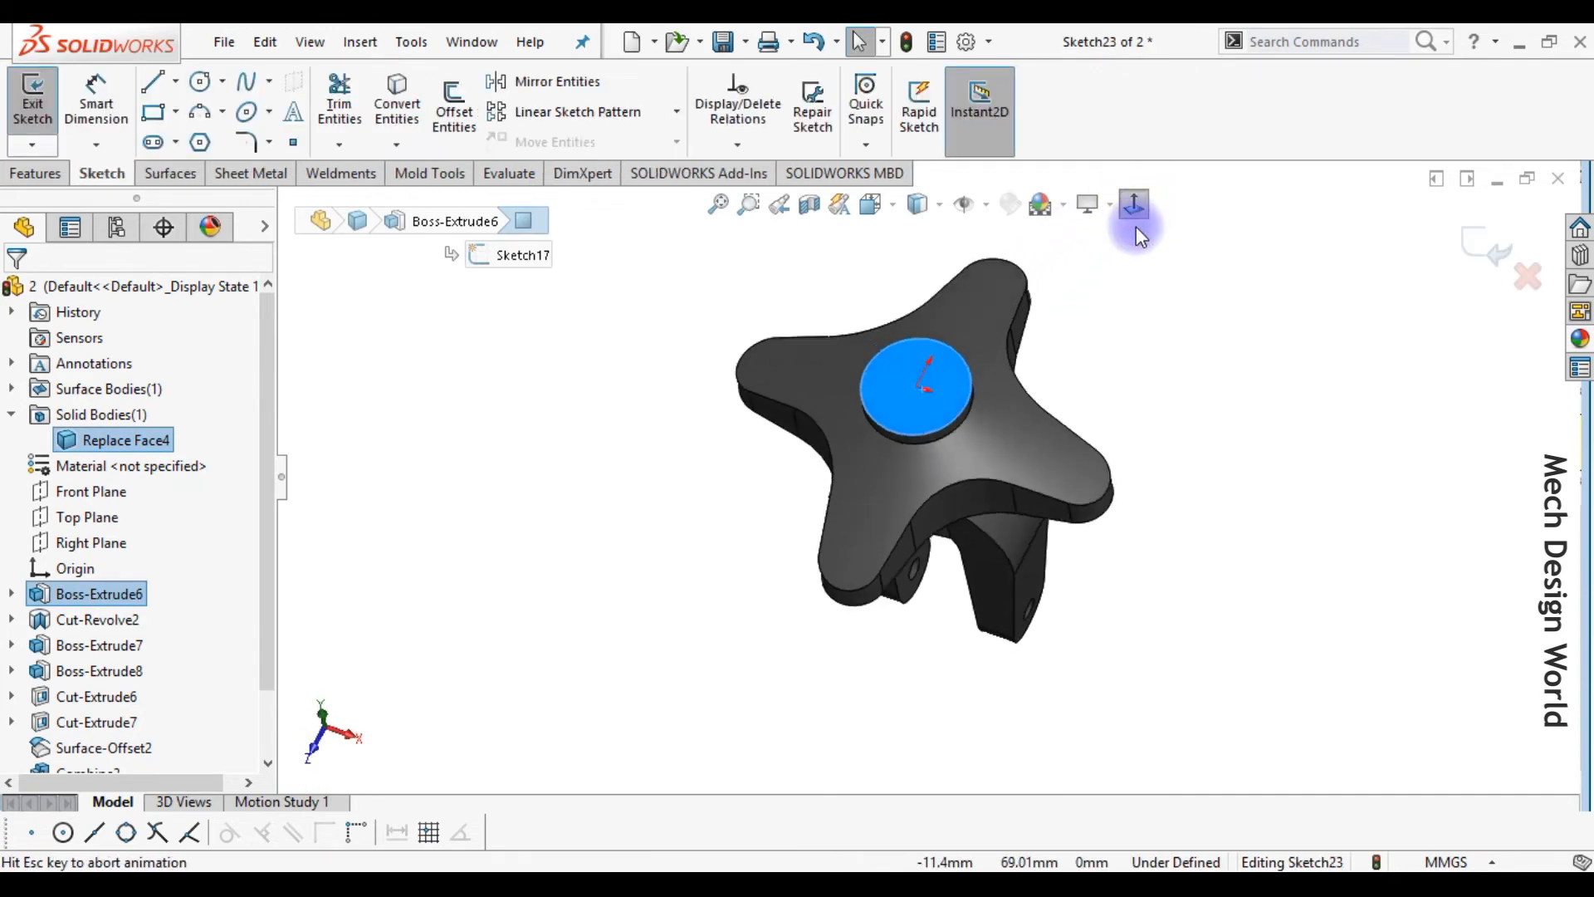
pyautogui.click(201, 82)
pyautogui.click(927, 475)
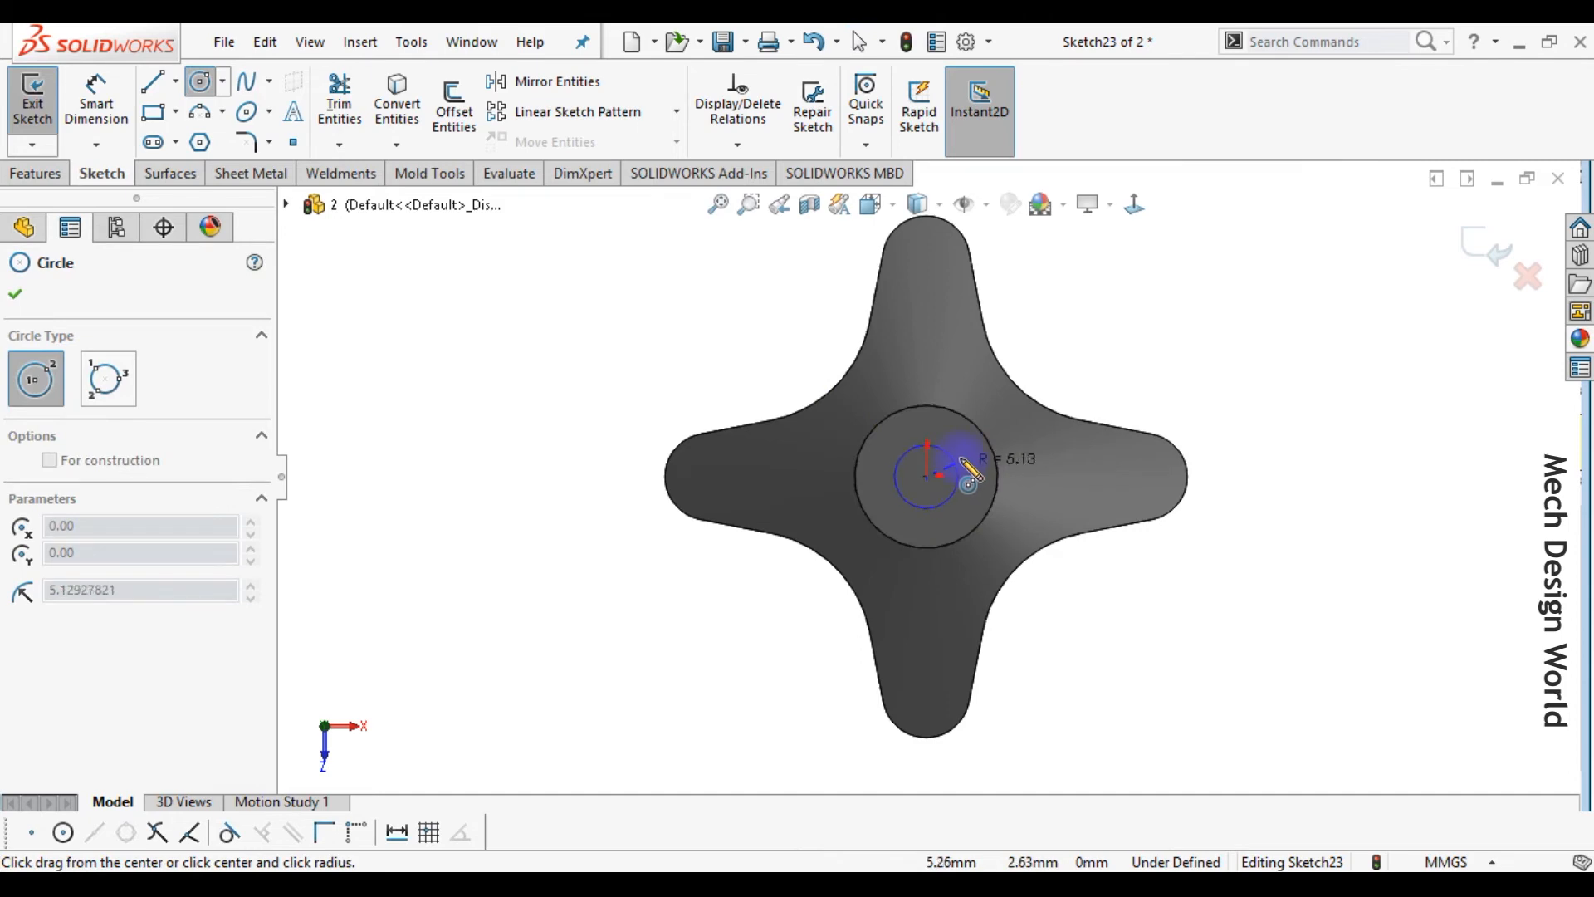
pyautogui.click(964, 465)
# - Dimension the circle's diameter as 15 mm
pyautogui.moveTo(1124, 634); pyautogui.dragTo(1128, 577, button='right')
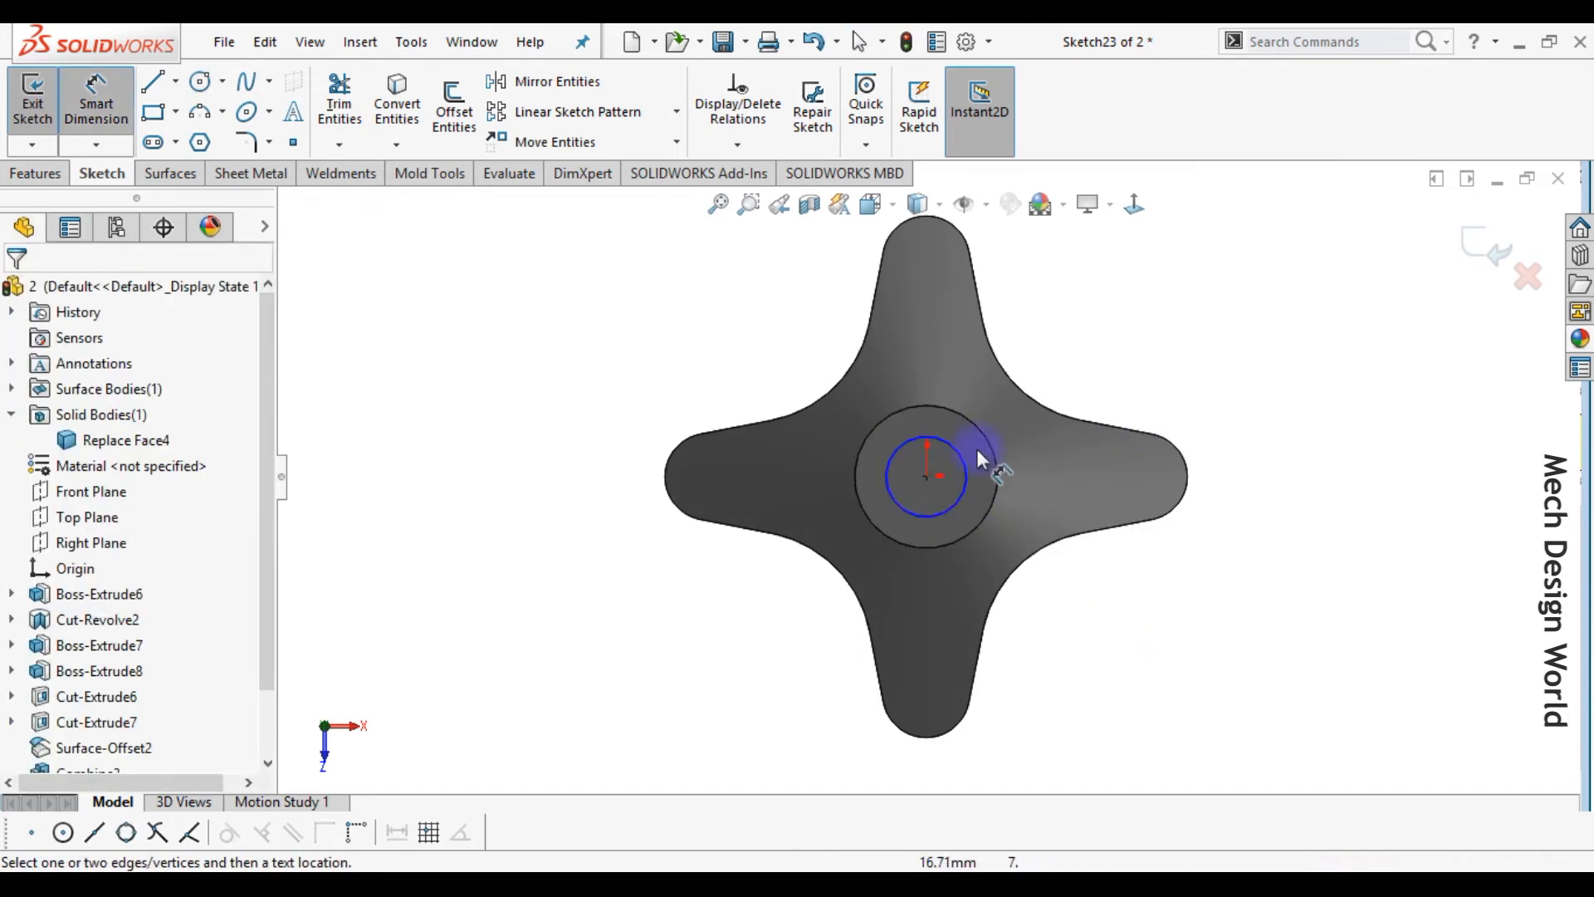
pyautogui.click(944, 516)
pyautogui.click(1049, 616)
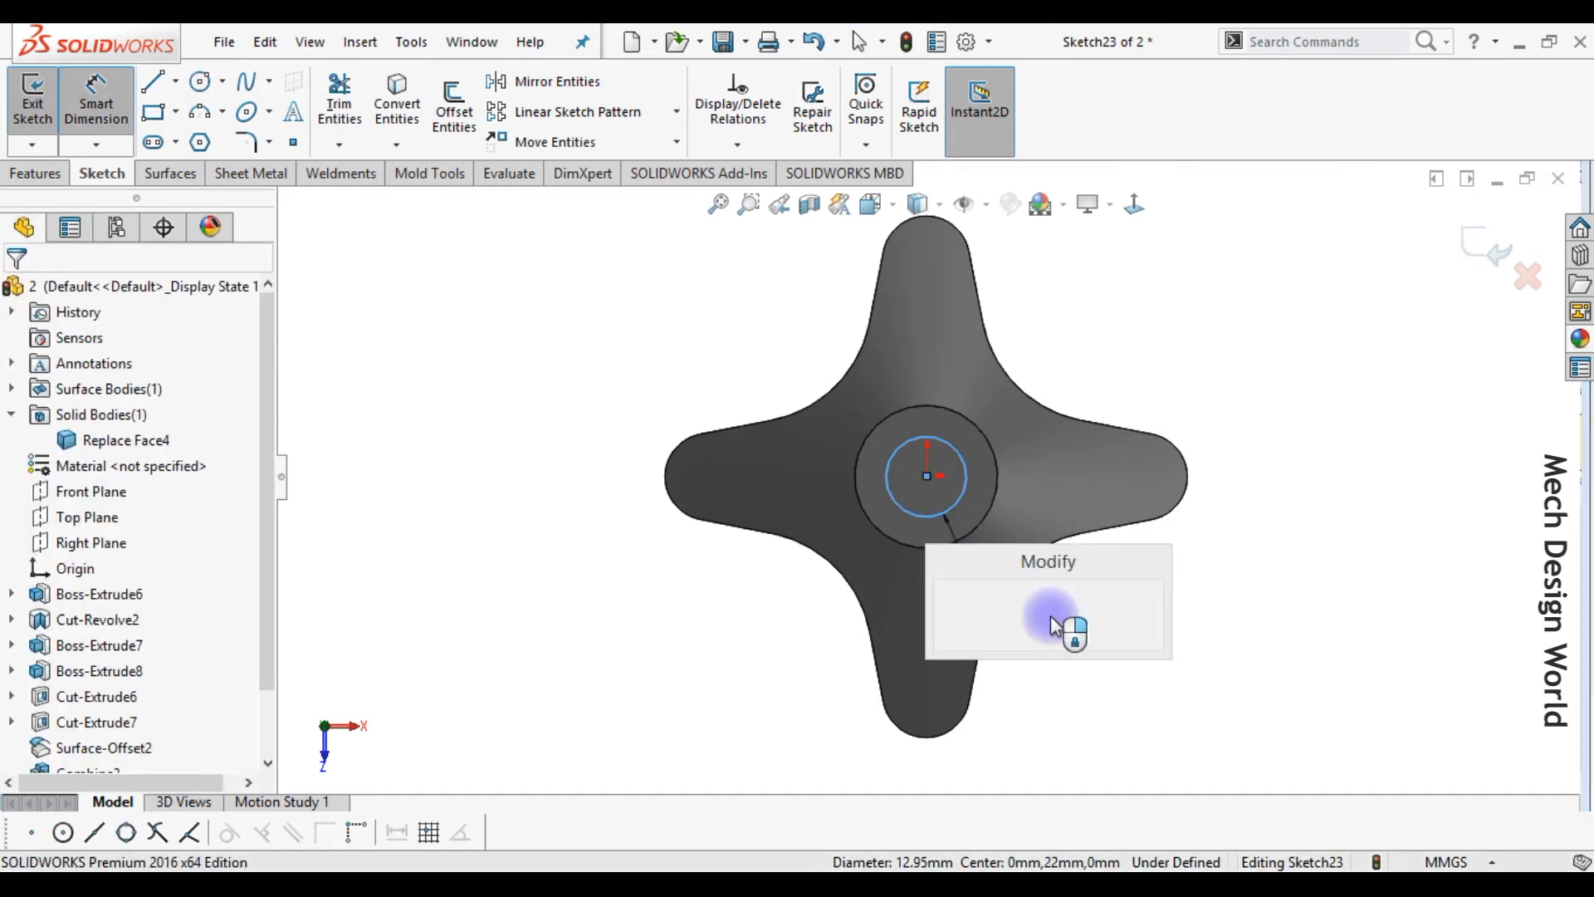
pyautogui.write('15')
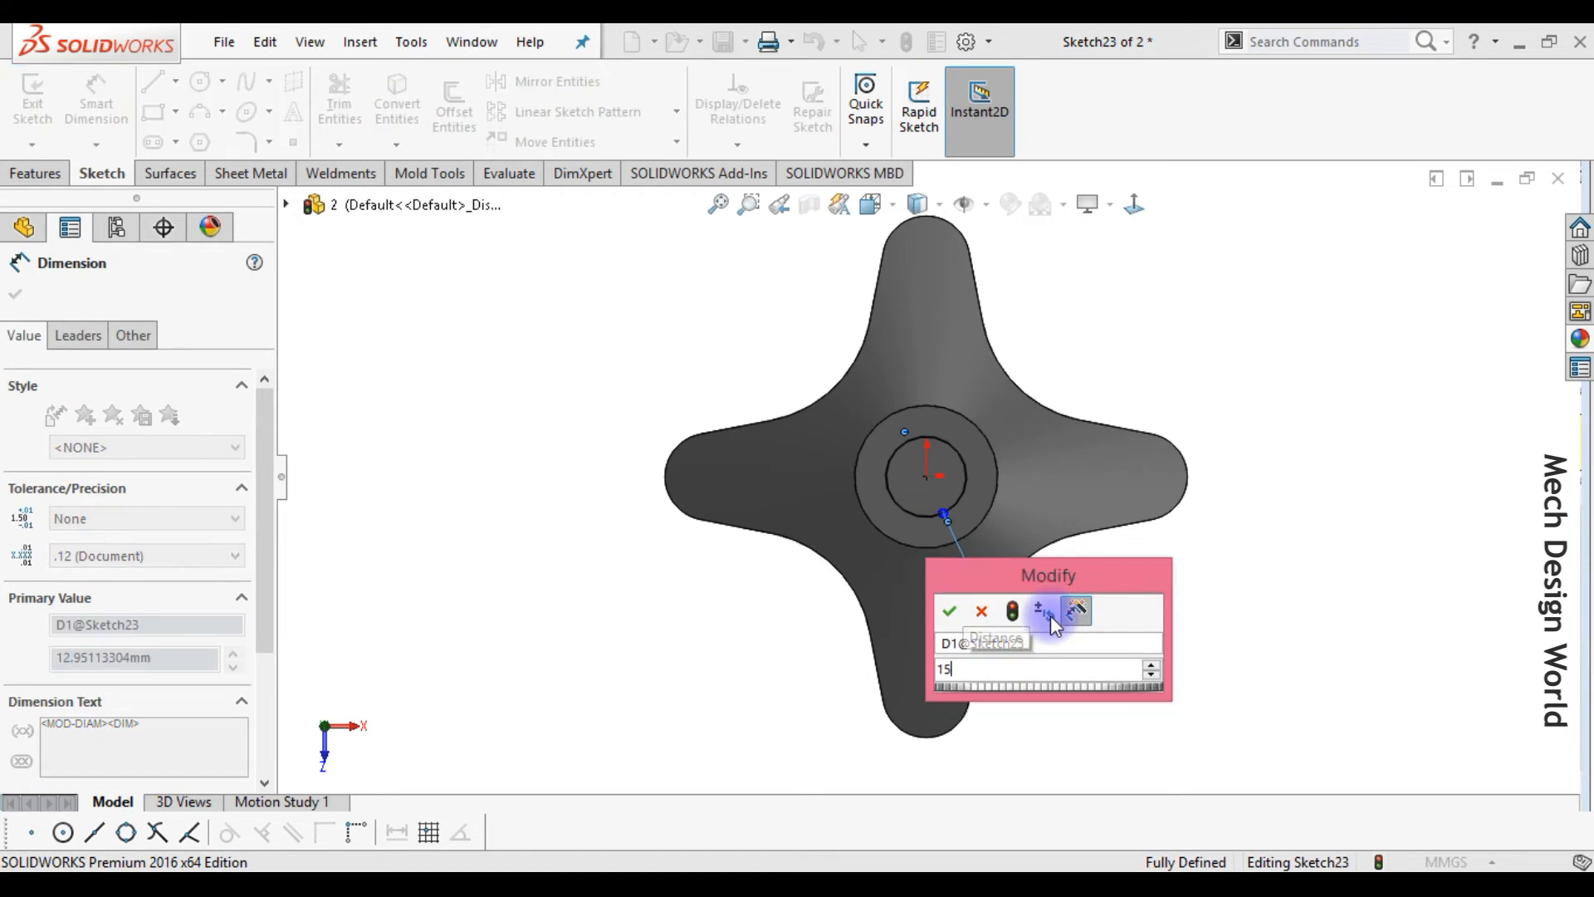
pyautogui.press('Return')
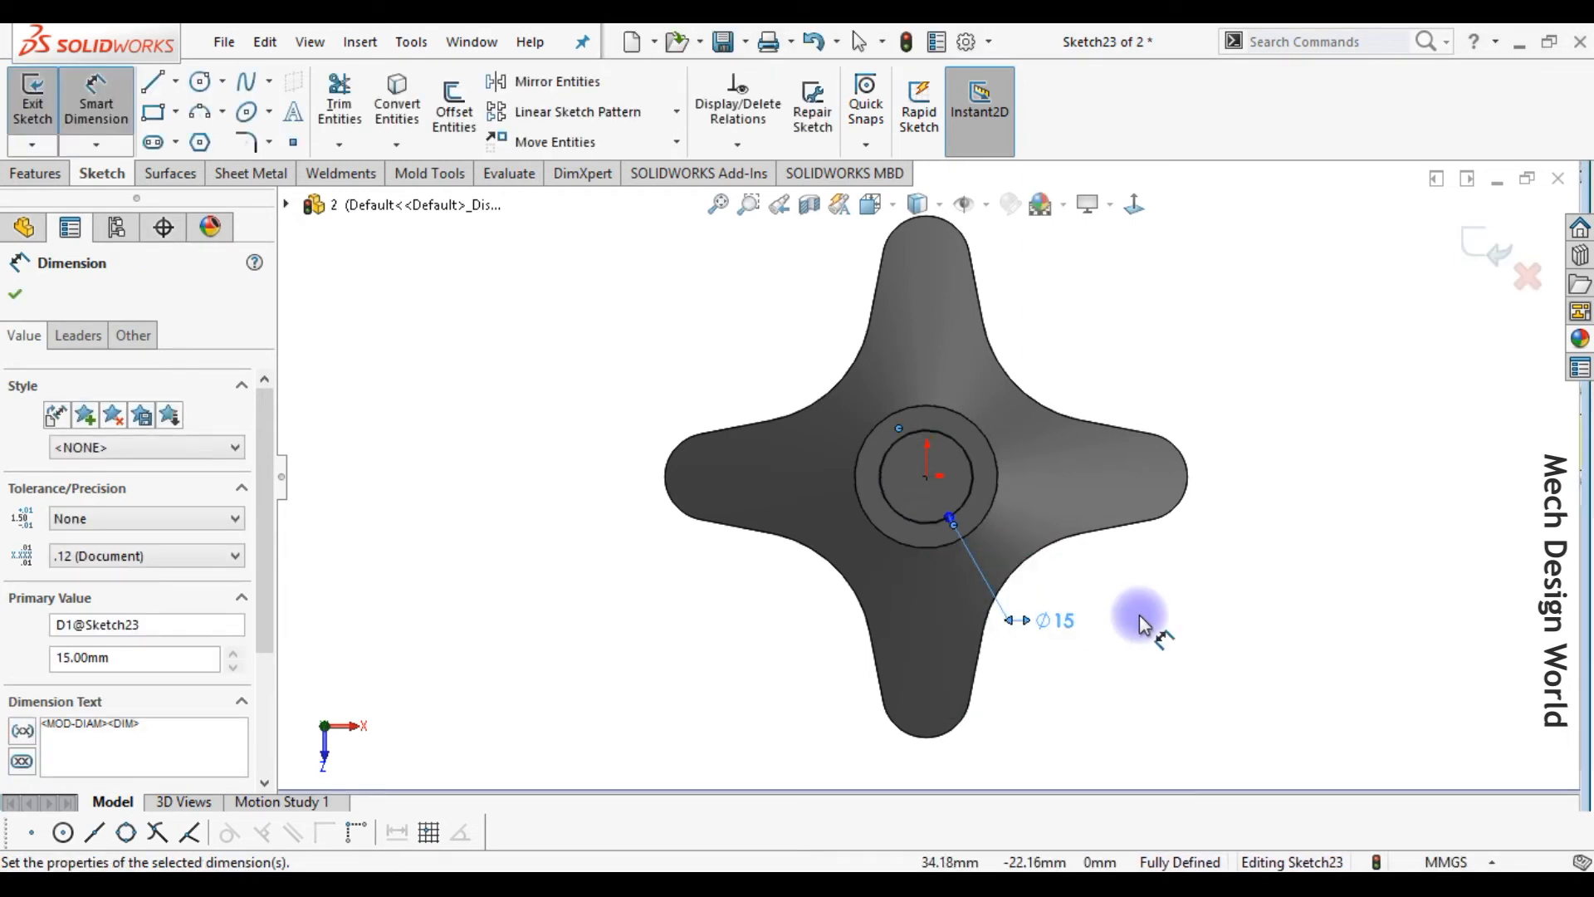
pyautogui.press('Escape')
# - Cut-extrude the 15 mm circle Through All - Both to bore the central hole
pyautogui.hotkey('ctrl', '7')
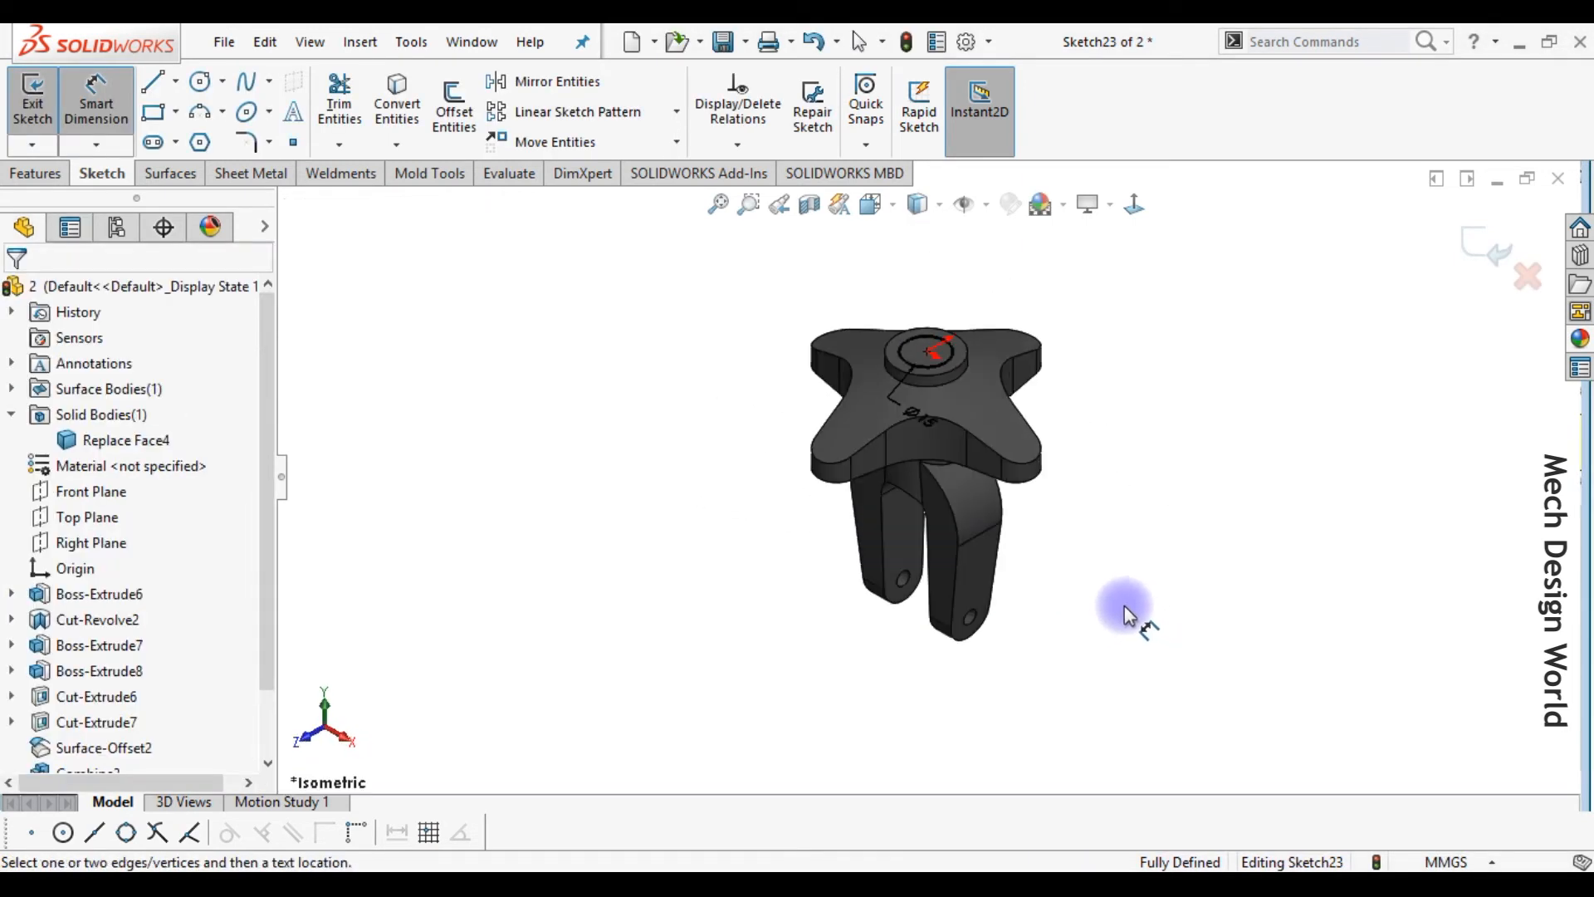
pyautogui.click(59, 179)
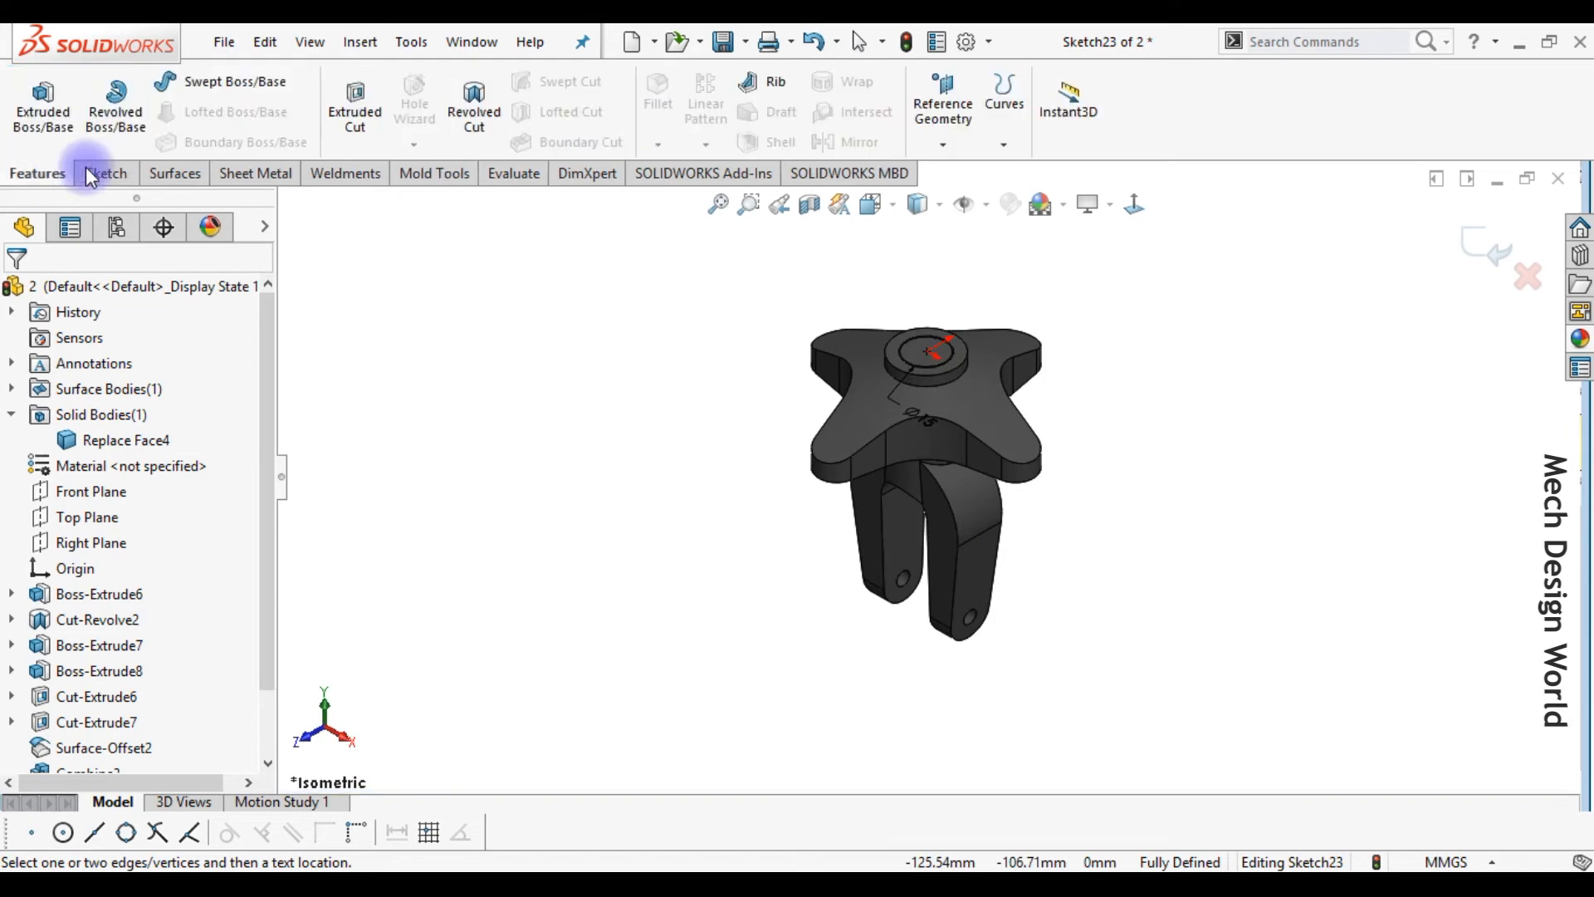
pyautogui.click(355, 111)
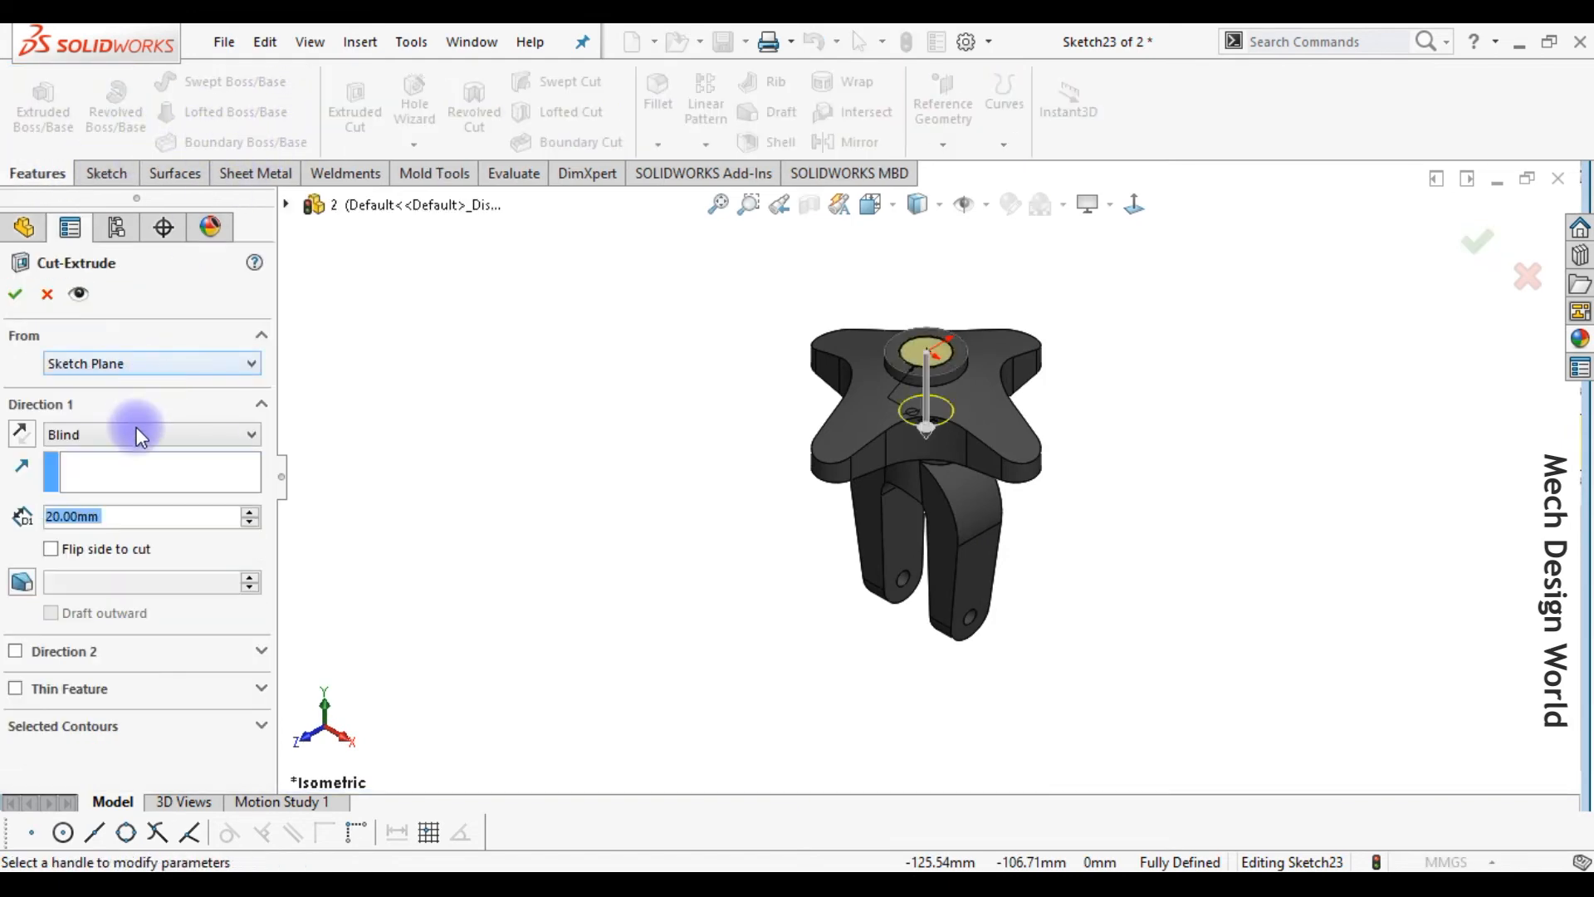
pyautogui.click(141, 433)
pyautogui.click(108, 489)
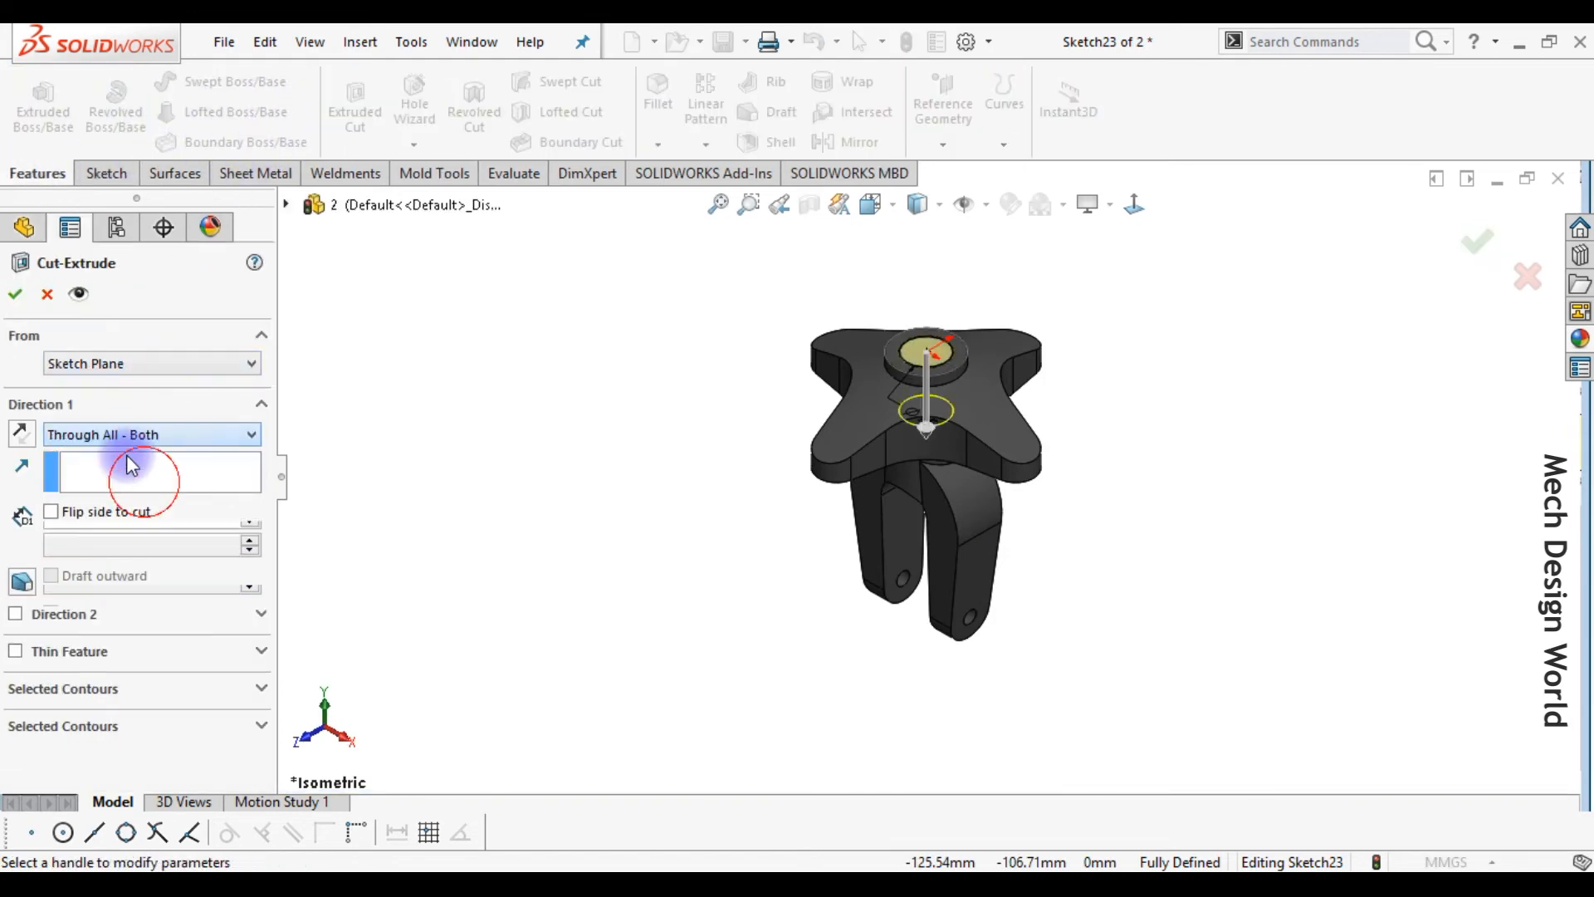
pyautogui.click(16, 293)
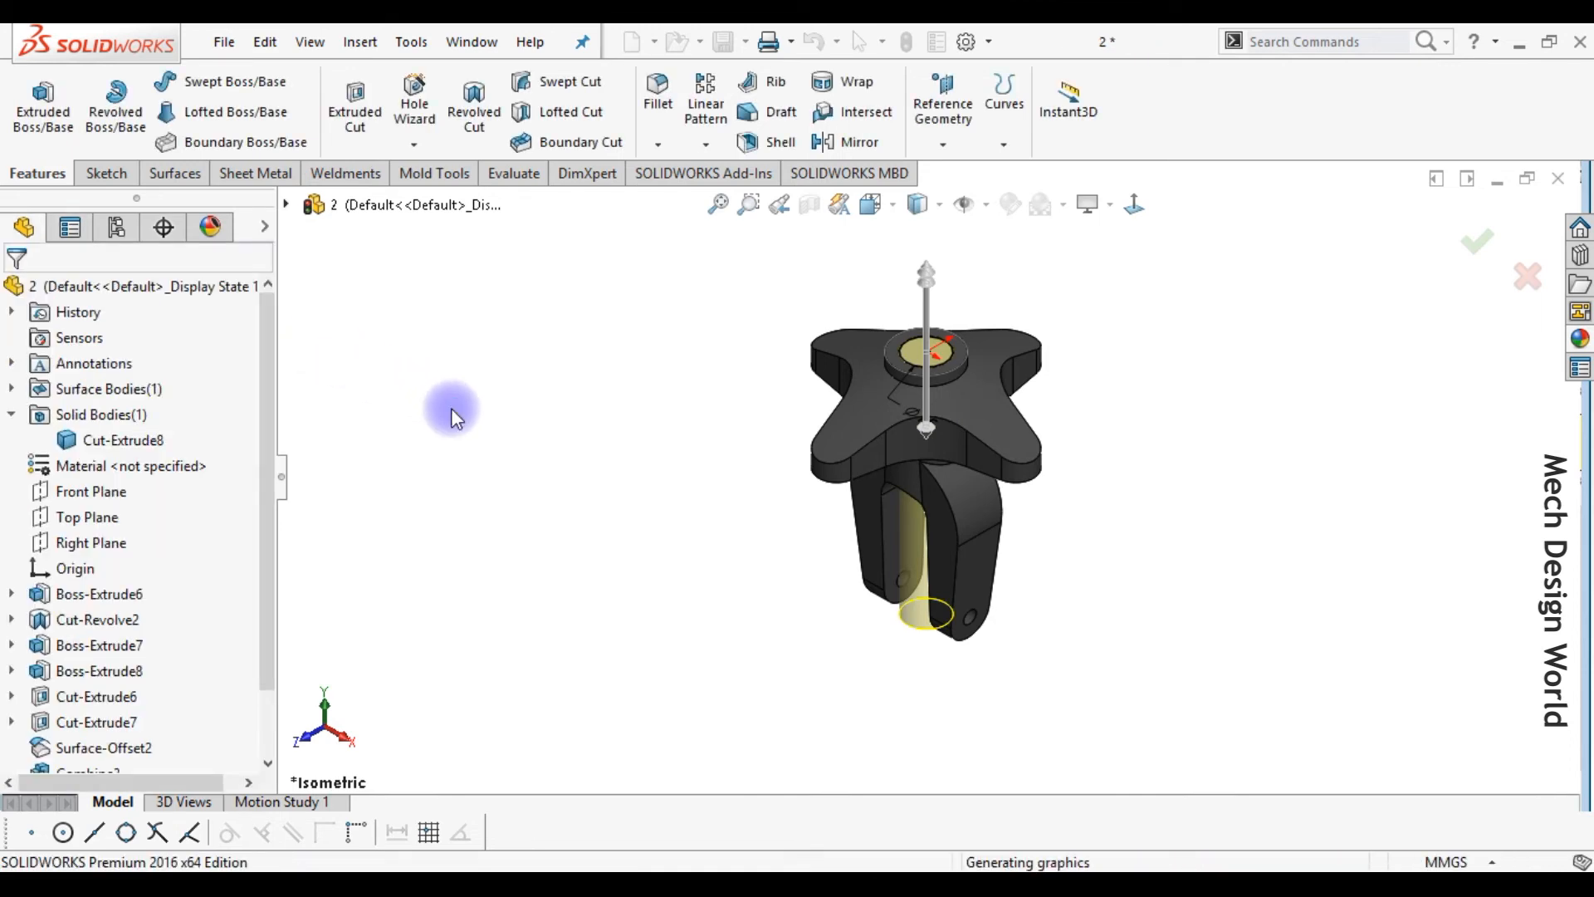
# - Start a sketch on the knob's underside and draw a circle about 5.8 mm in diameter at the centre of one arm's rounded end
pyautogui.moveTo(722, 476); pyautogui.dragTo(864, 271, button='middle')
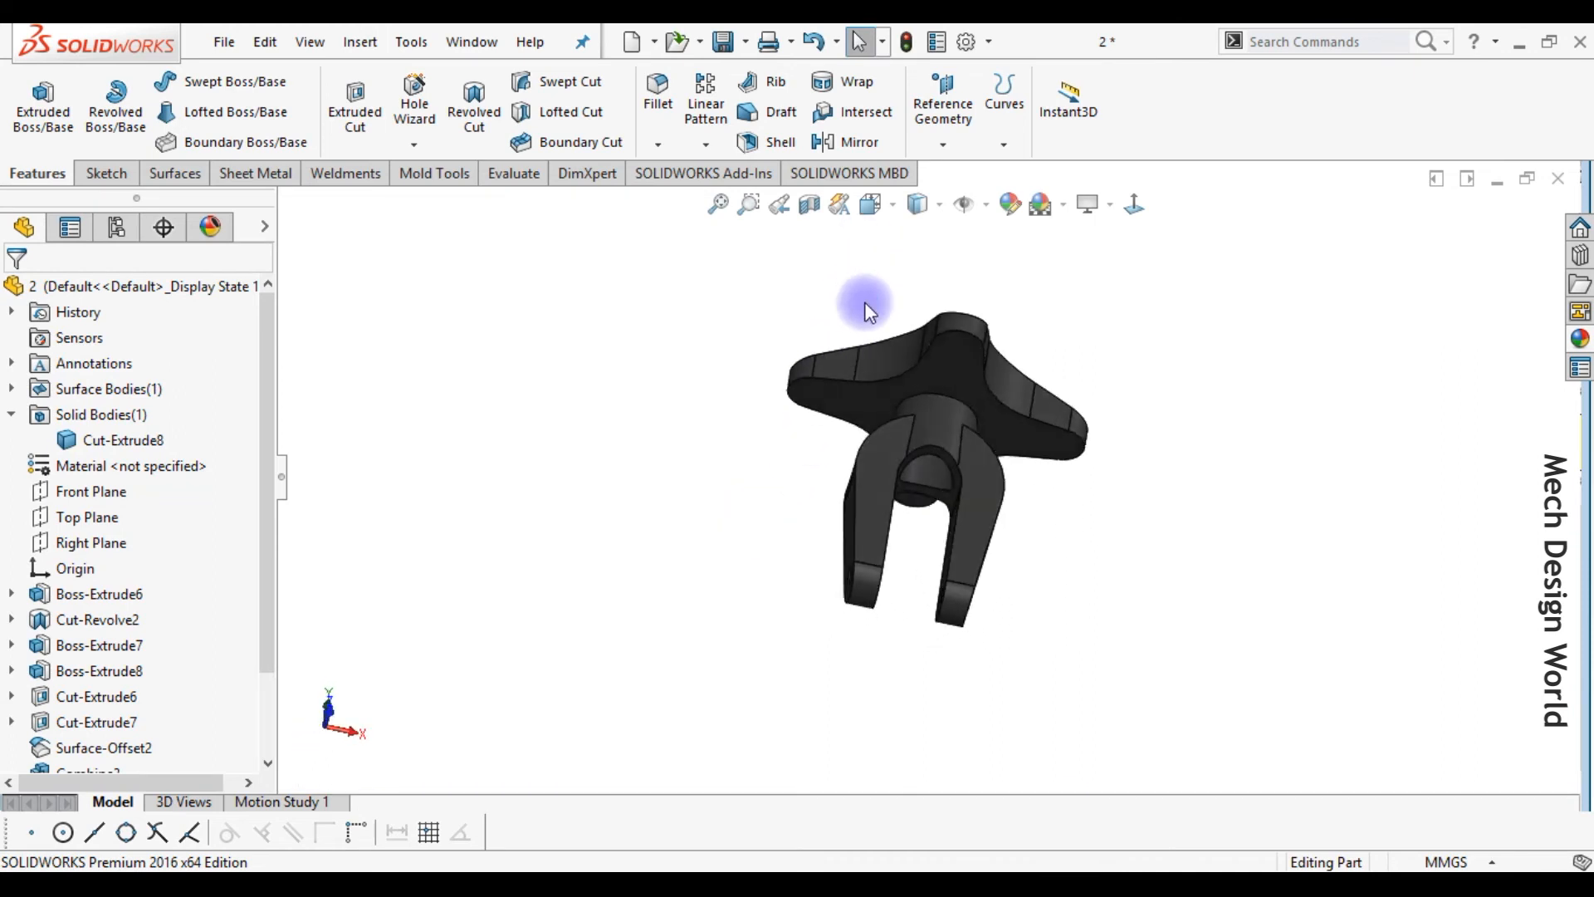
pyautogui.click(875, 401)
pyautogui.click(965, 334)
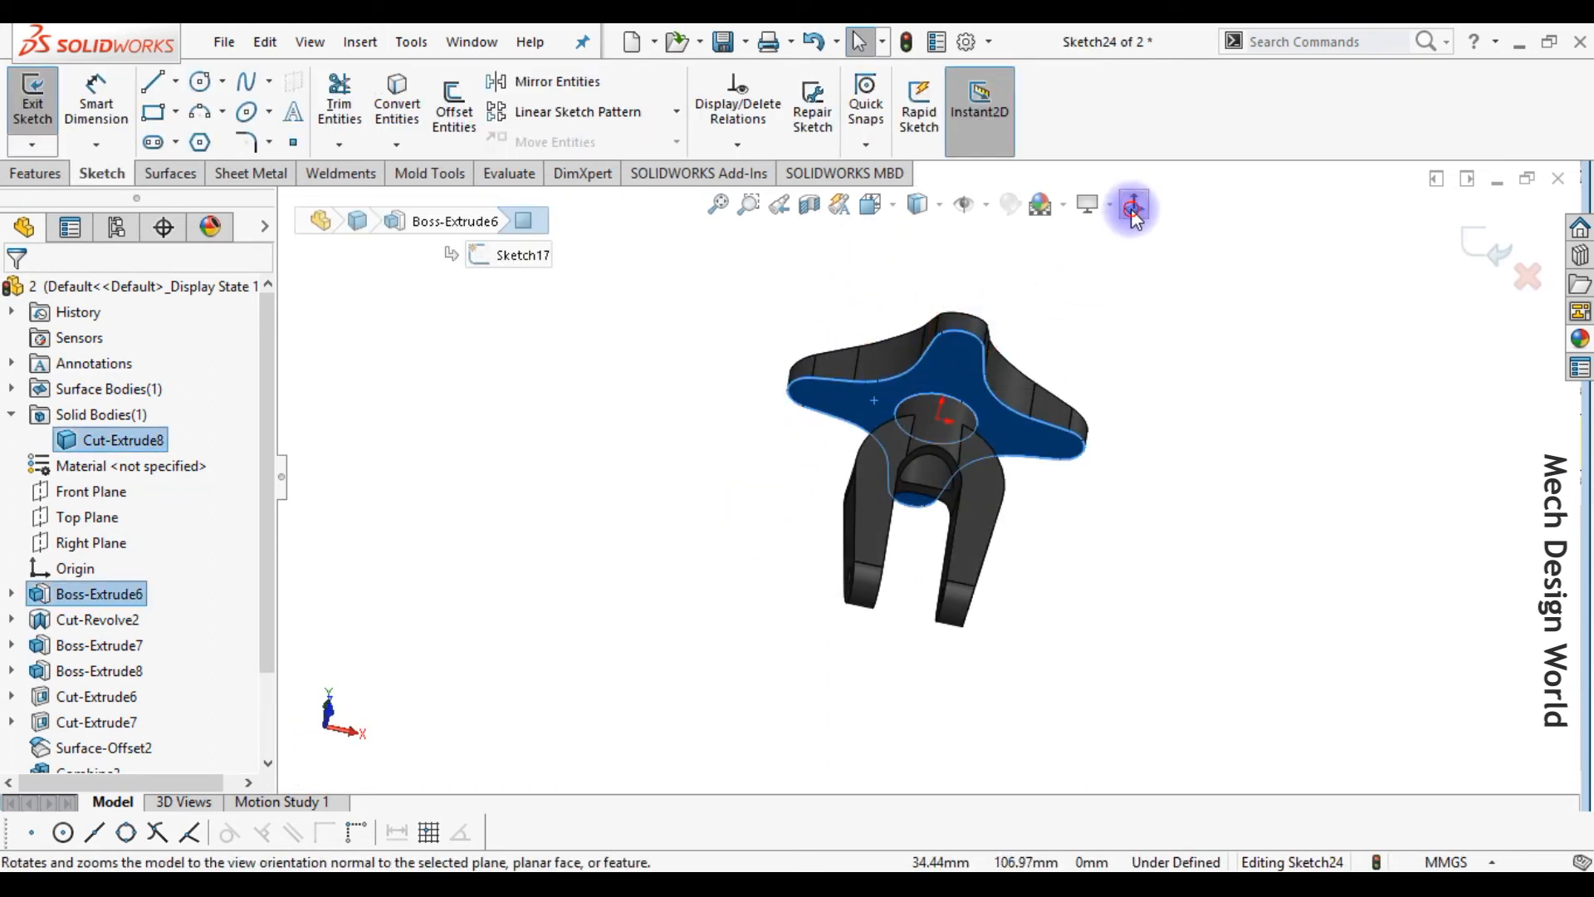
pyautogui.scroll(-5, 714, 499)
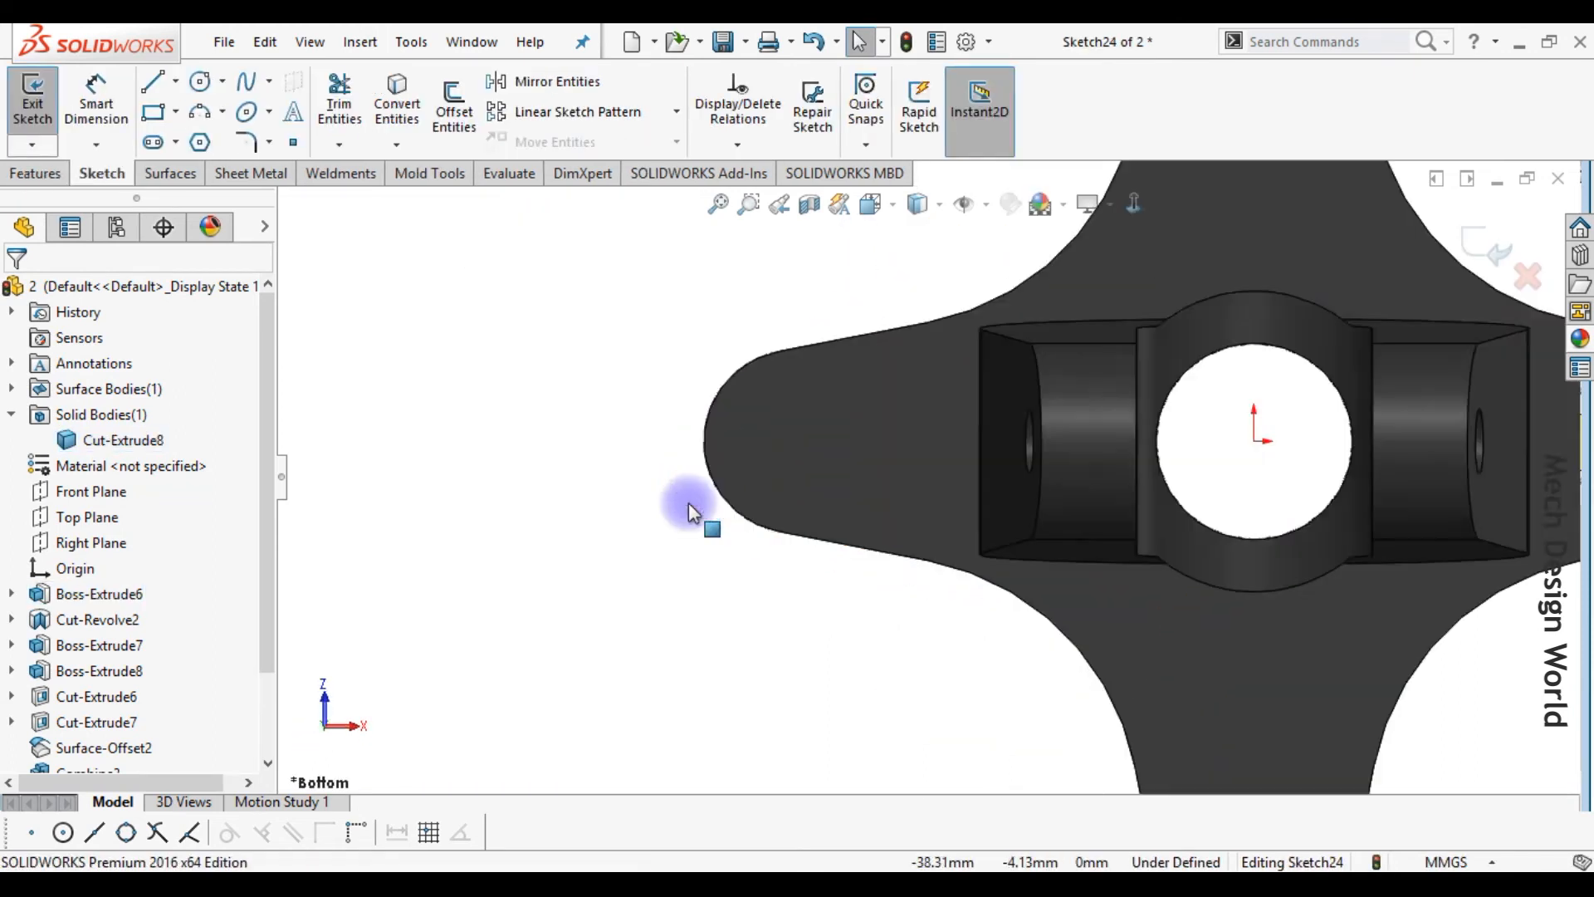
pyautogui.click(200, 81)
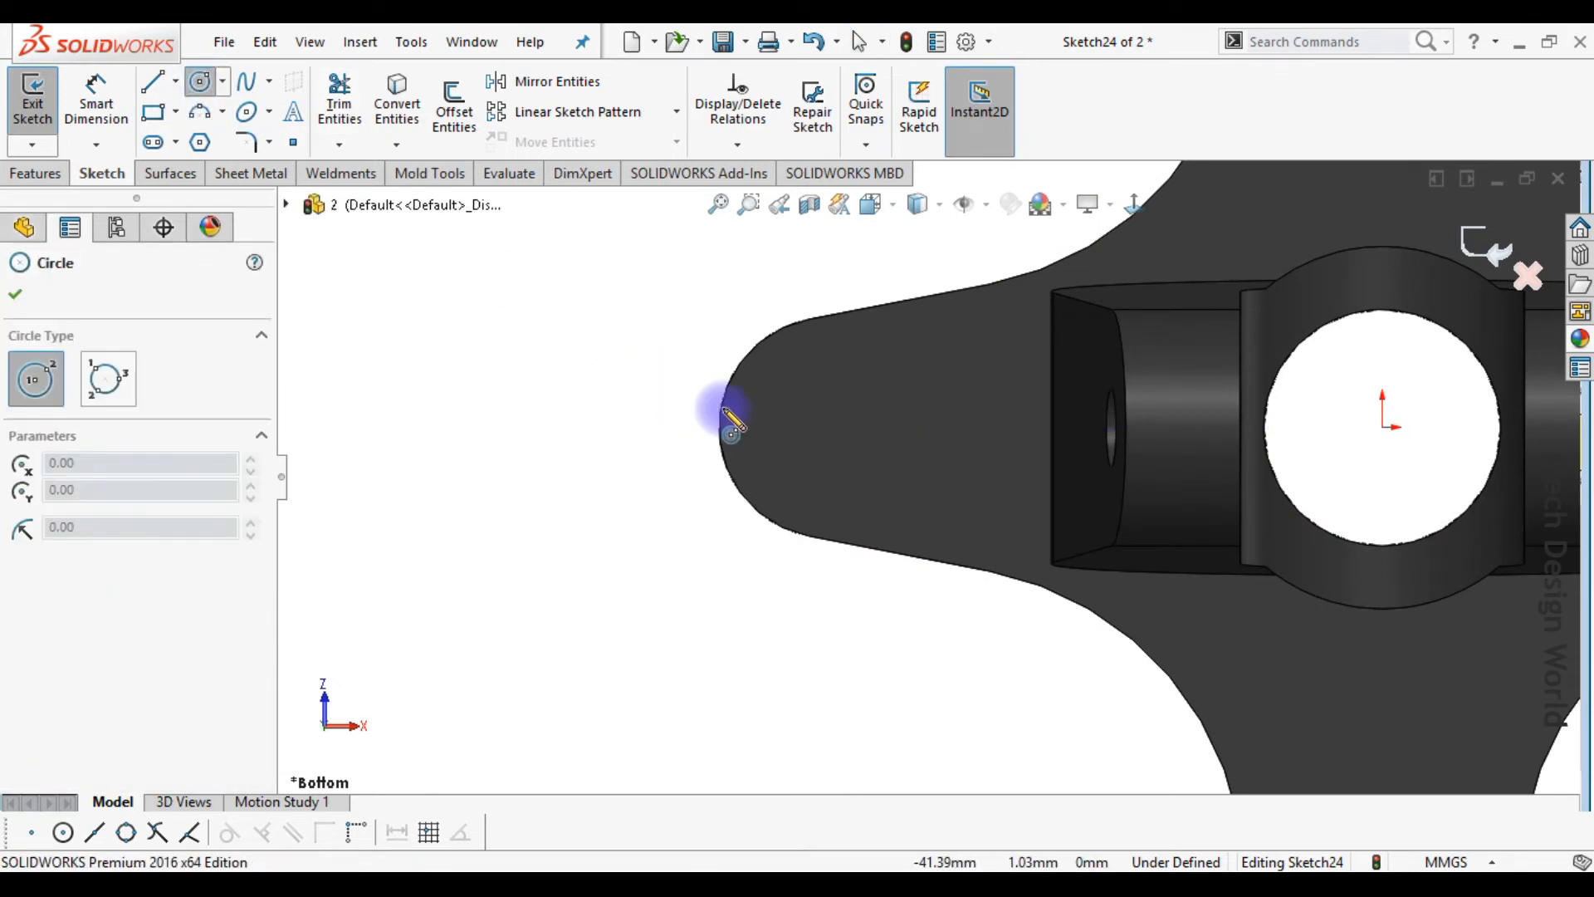
pyautogui.click(830, 427)
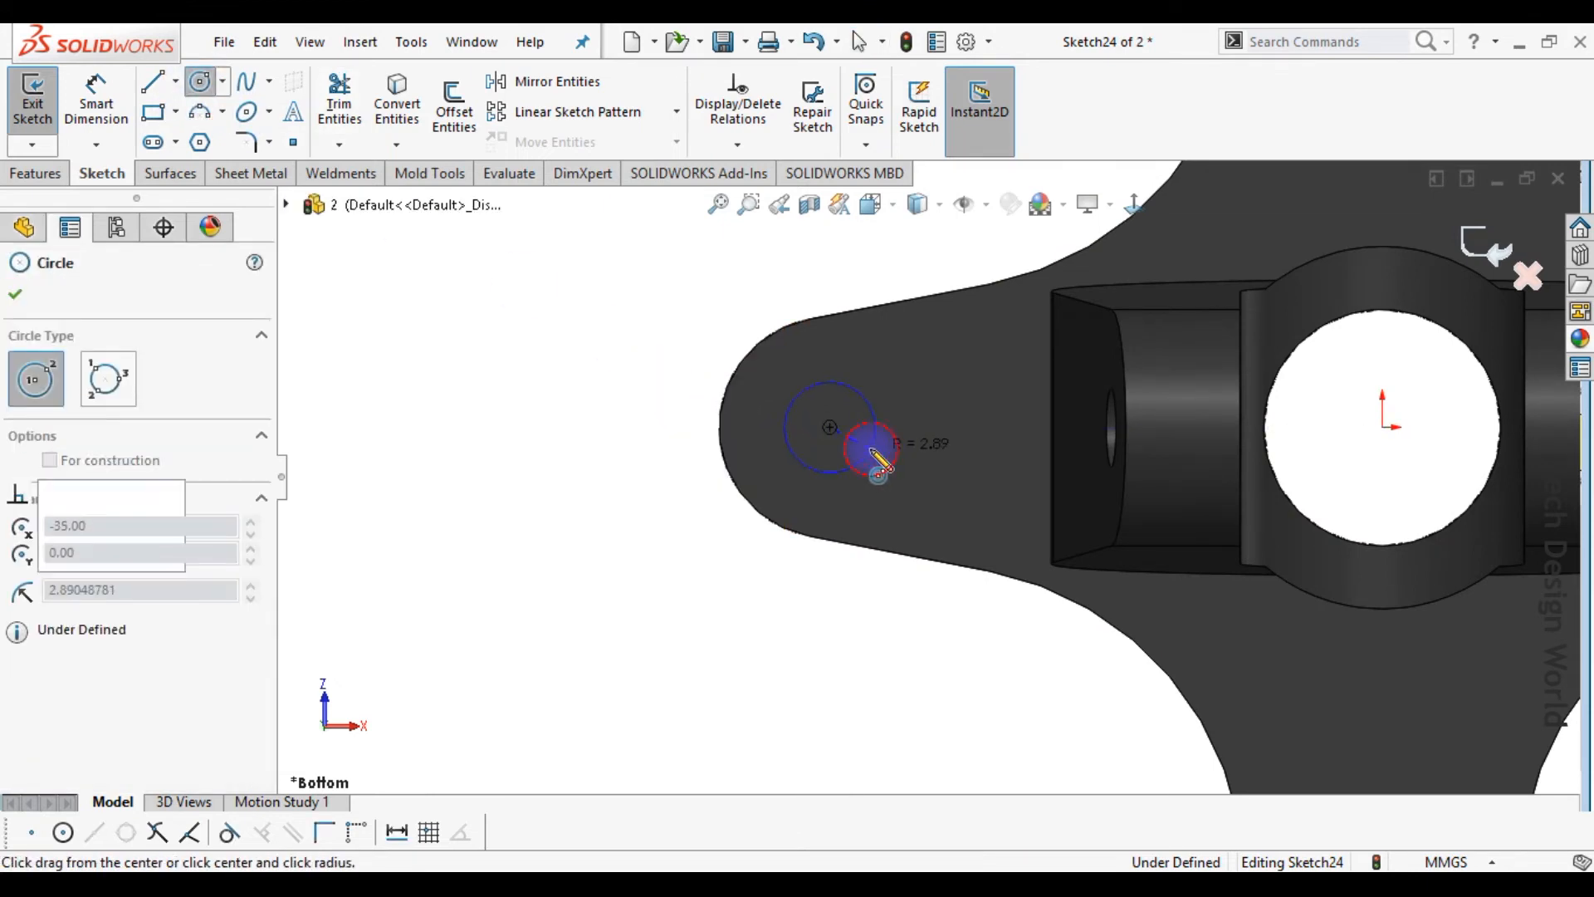
pyautogui.click(871, 449)
# - Dimension the arm circle's diameter as 8 mm
pyautogui.moveTo(856, 582); pyautogui.dragTo(866, 462, button='right')
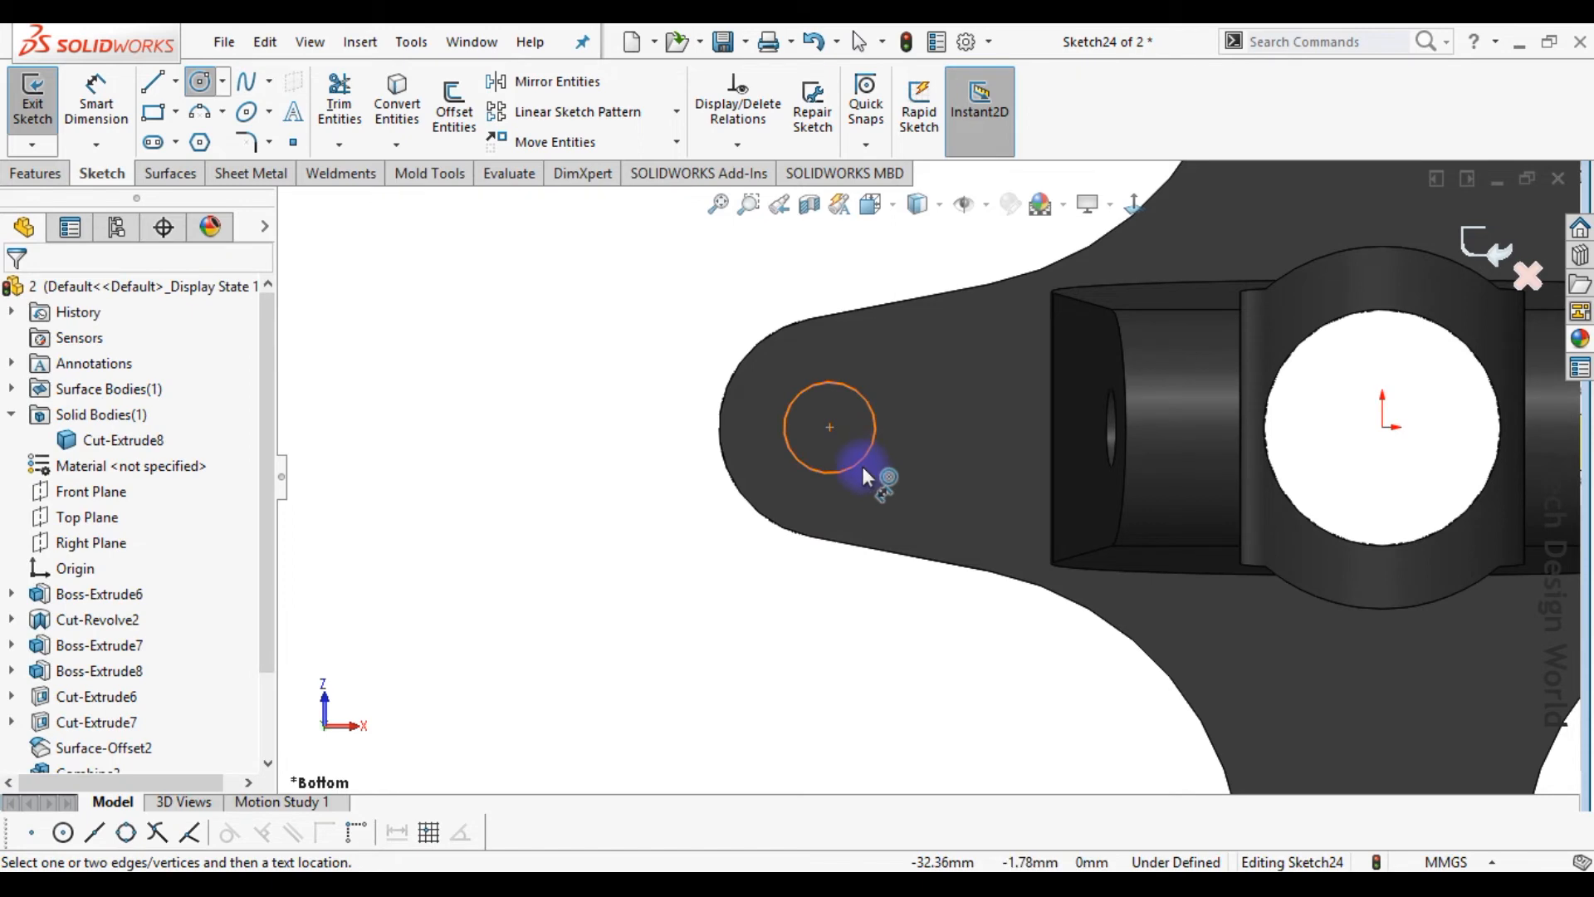
pyautogui.click(859, 462)
pyautogui.click(734, 574)
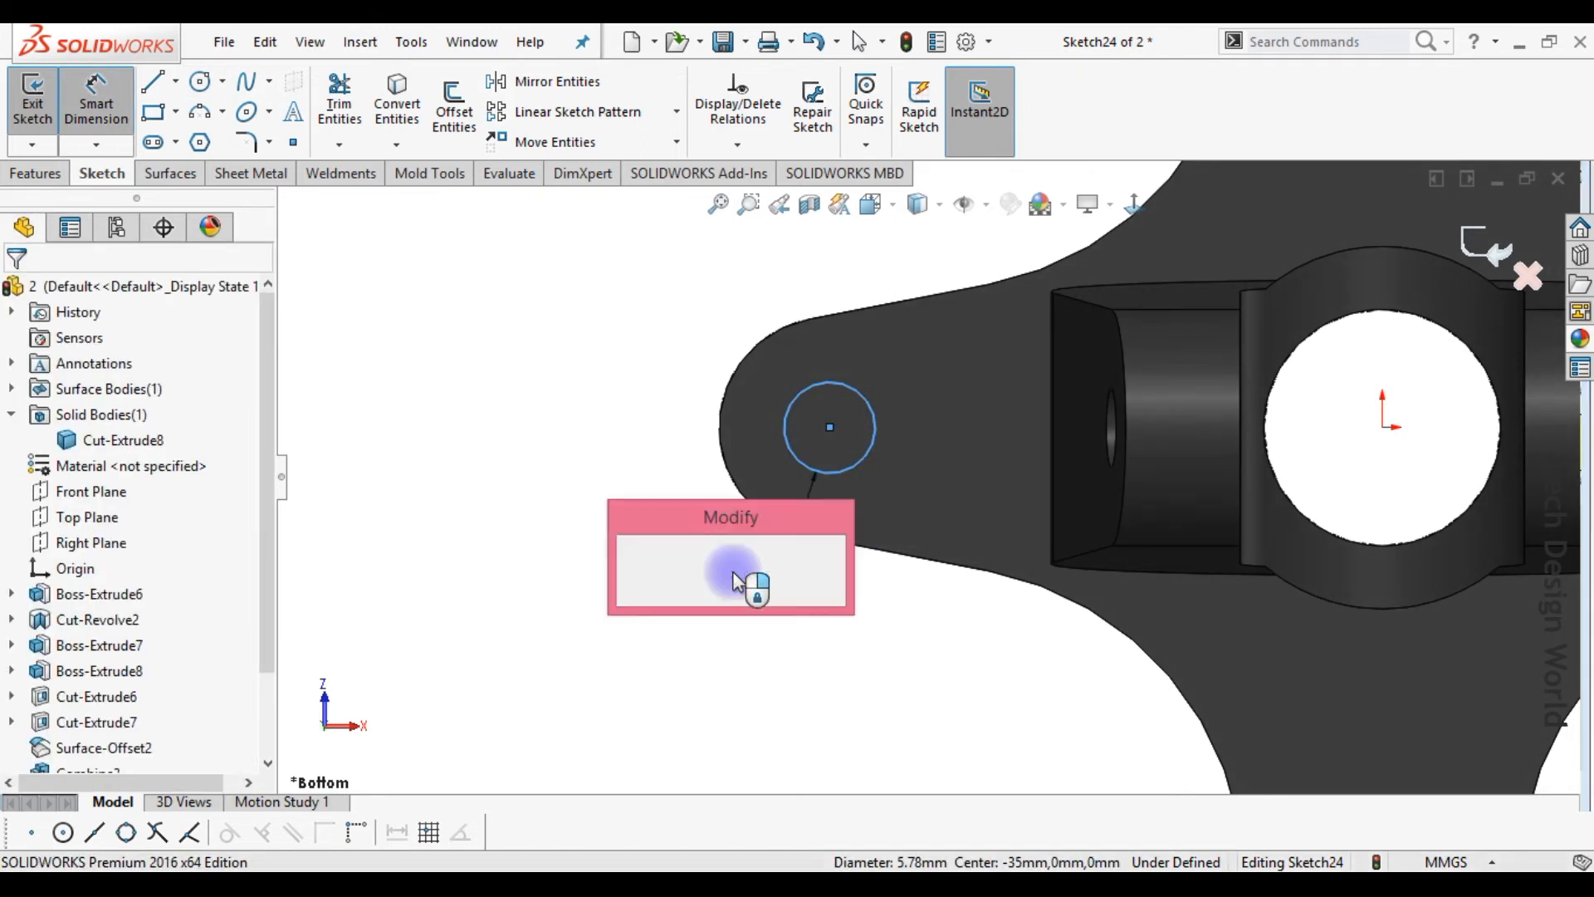
pyautogui.press('Return')
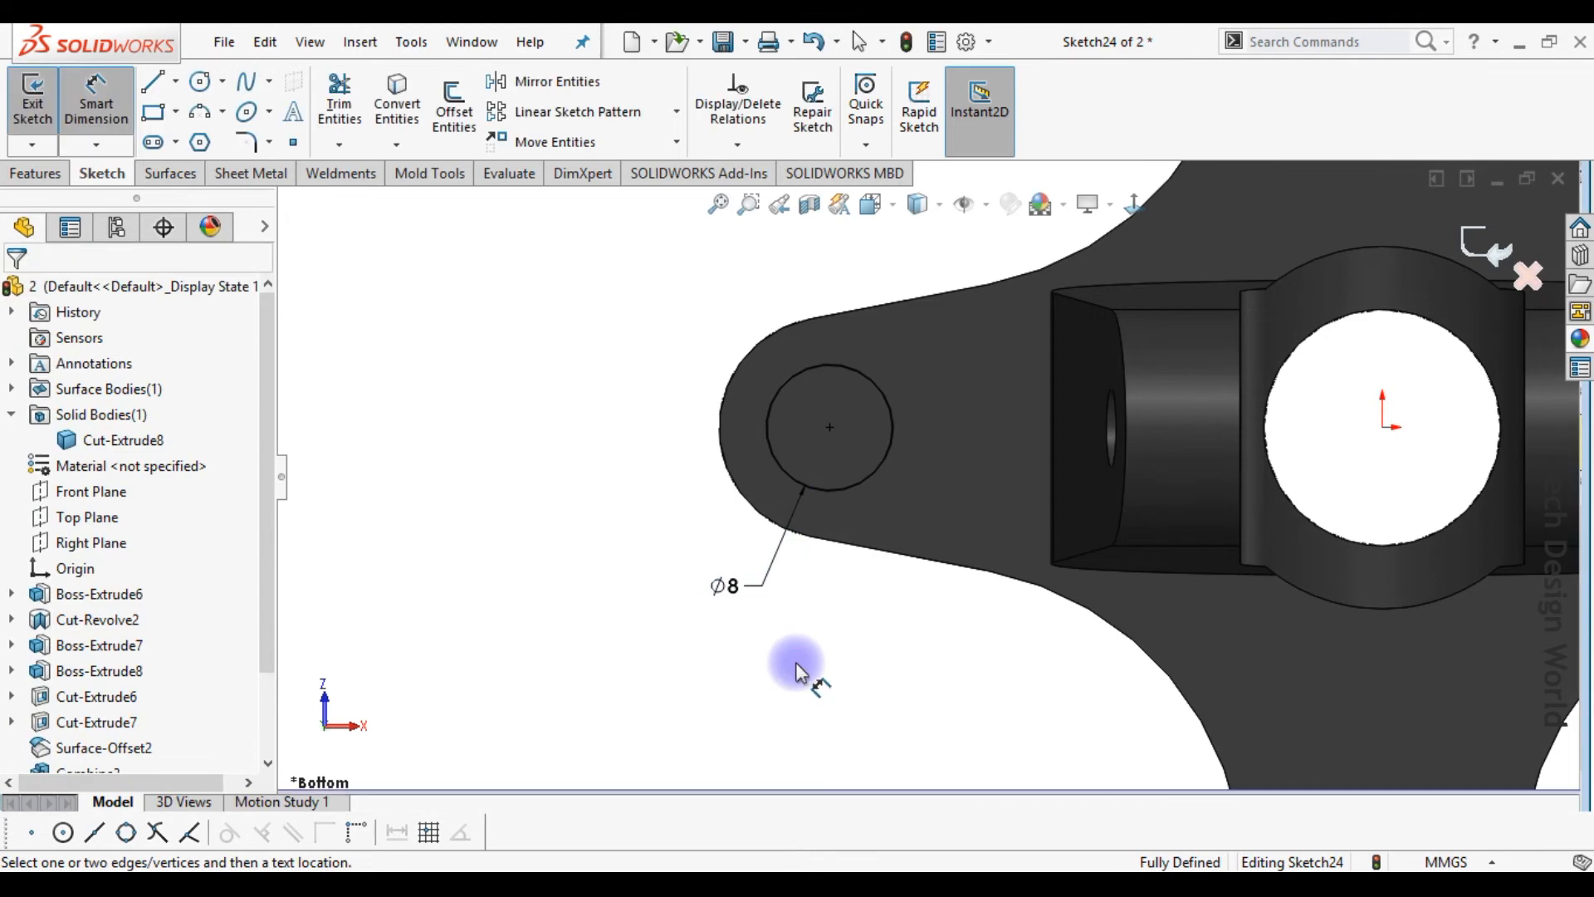
pyautogui.press('Escape')
# - Circular-pattern the 8 mm circle about the origin with 4 equally spaced instances over 360 degrees
pyautogui.press('f')
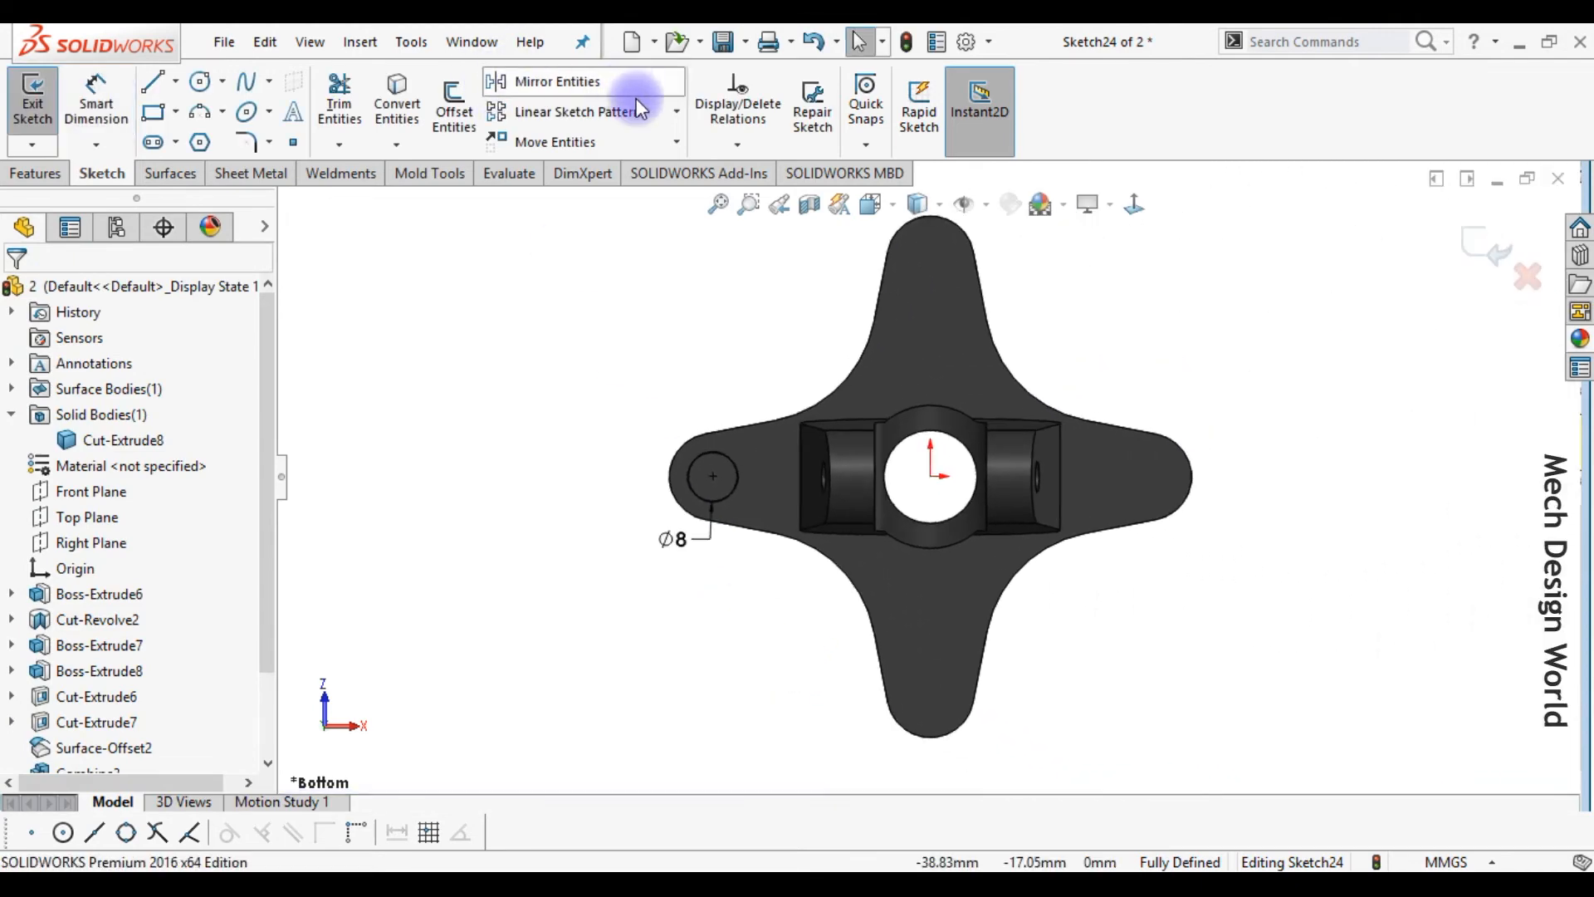
pyautogui.click(674, 112)
pyautogui.click(631, 173)
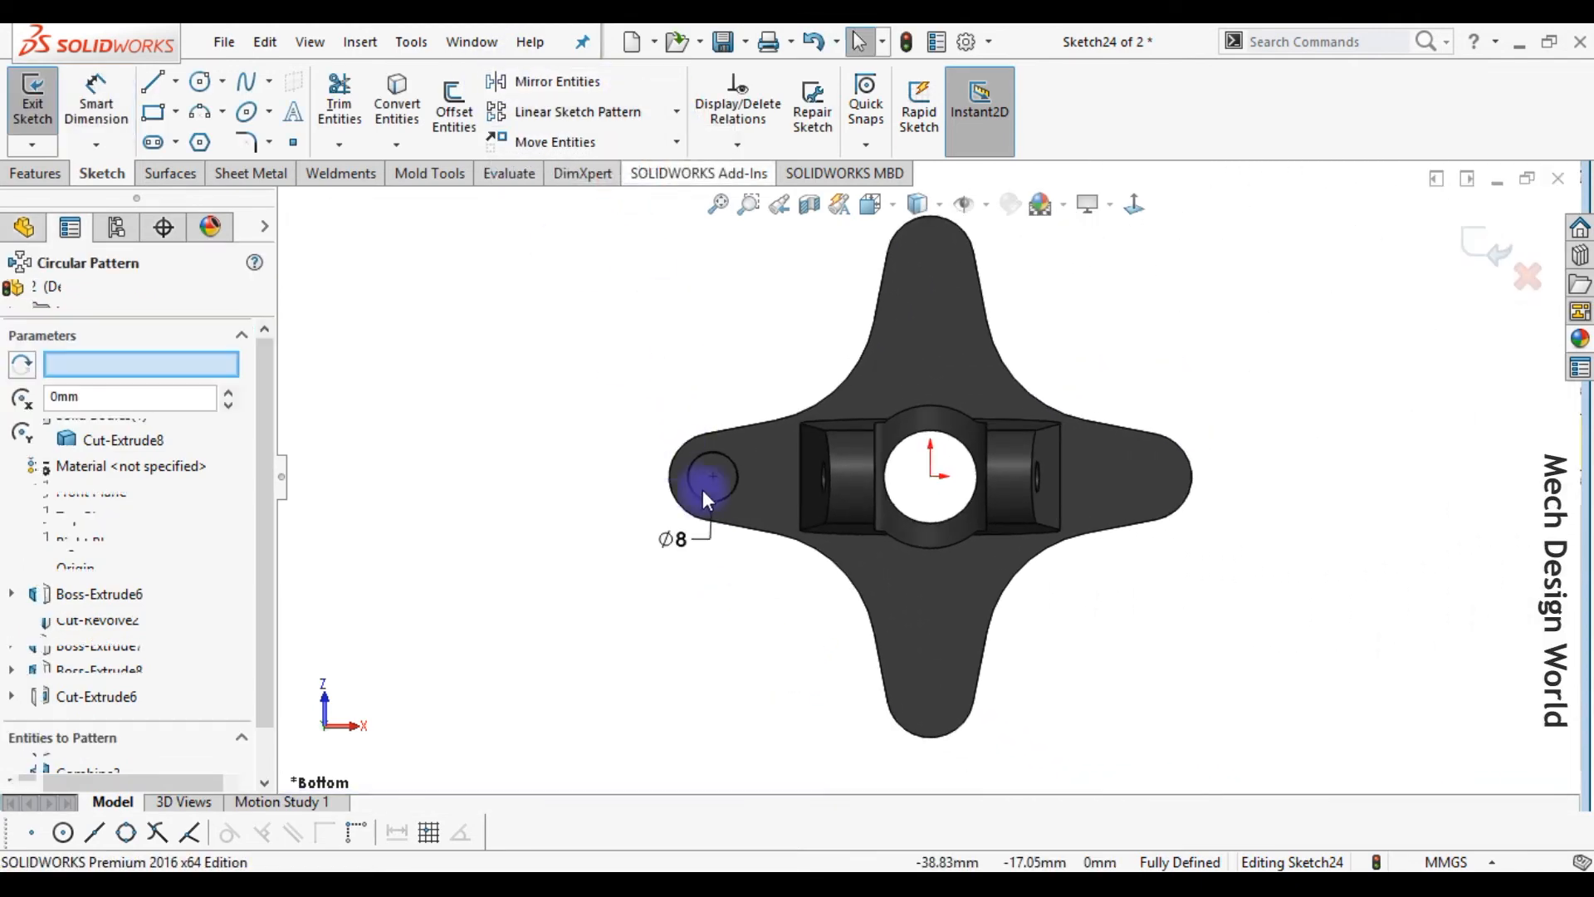
pyautogui.click(732, 482)
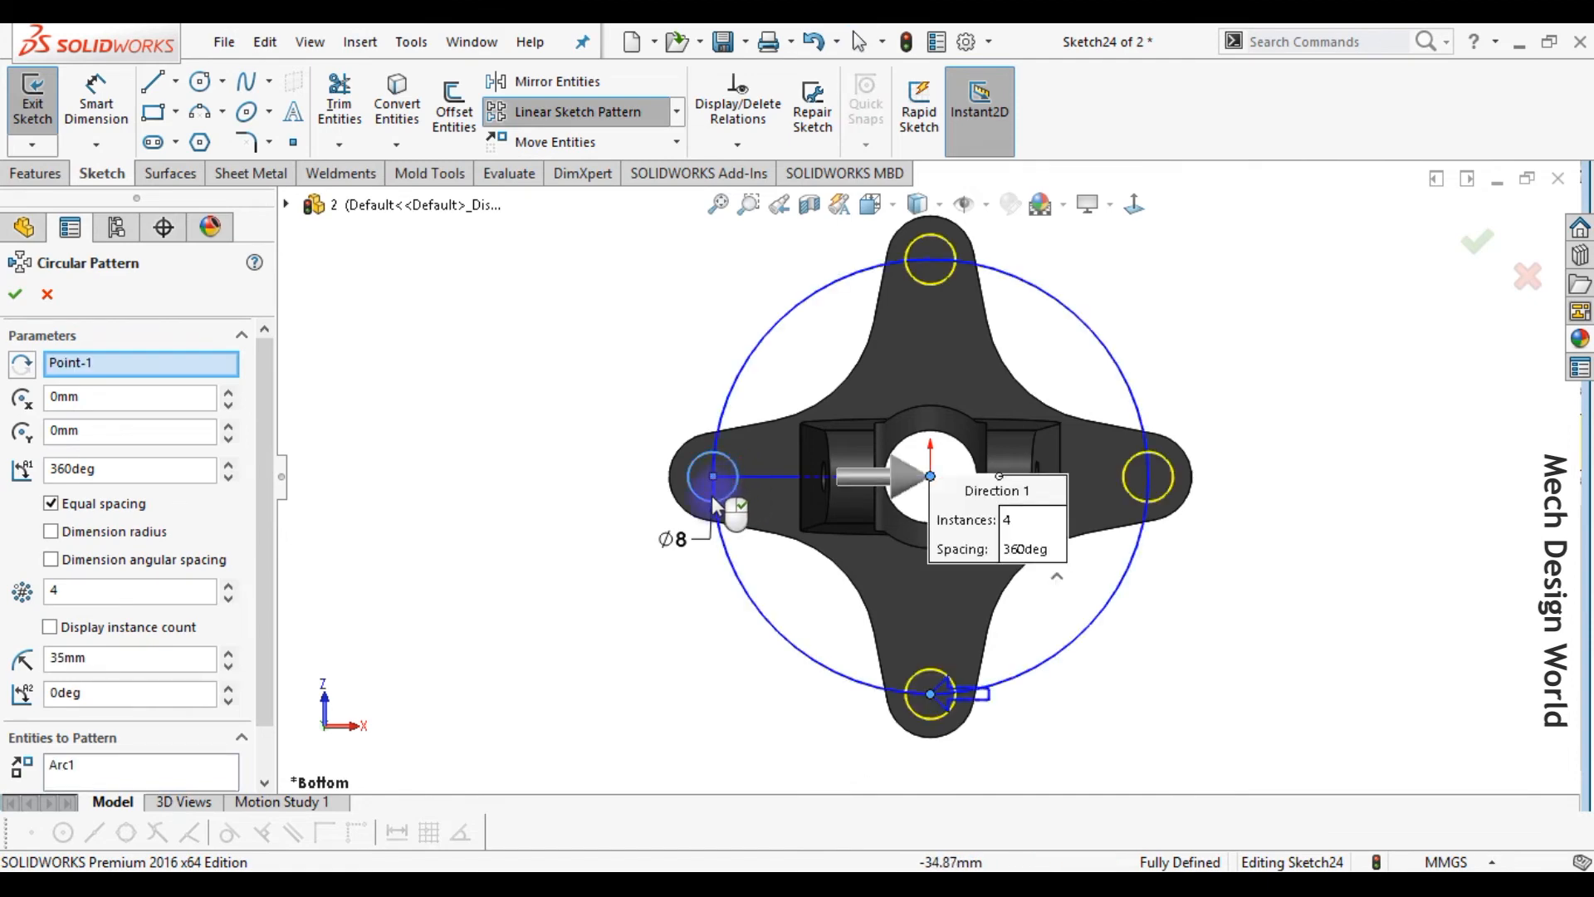
pyautogui.click(18, 295)
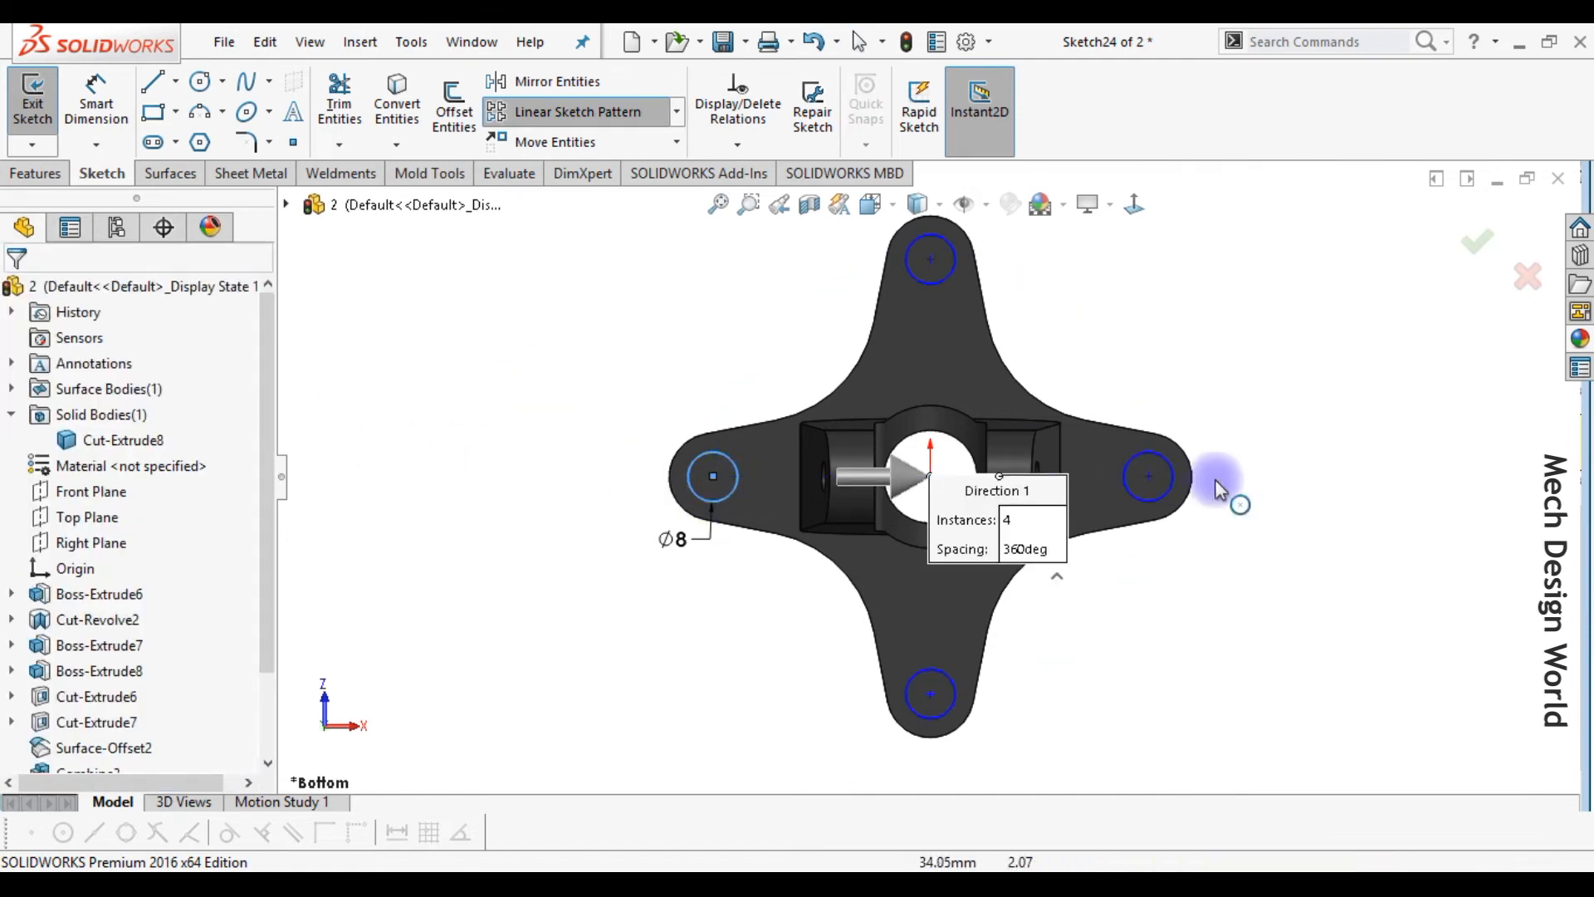
# - Make the centre of the patterned circle on the opposite arm concentric with that arm's rounded end edge
pyautogui.click(1154, 478)
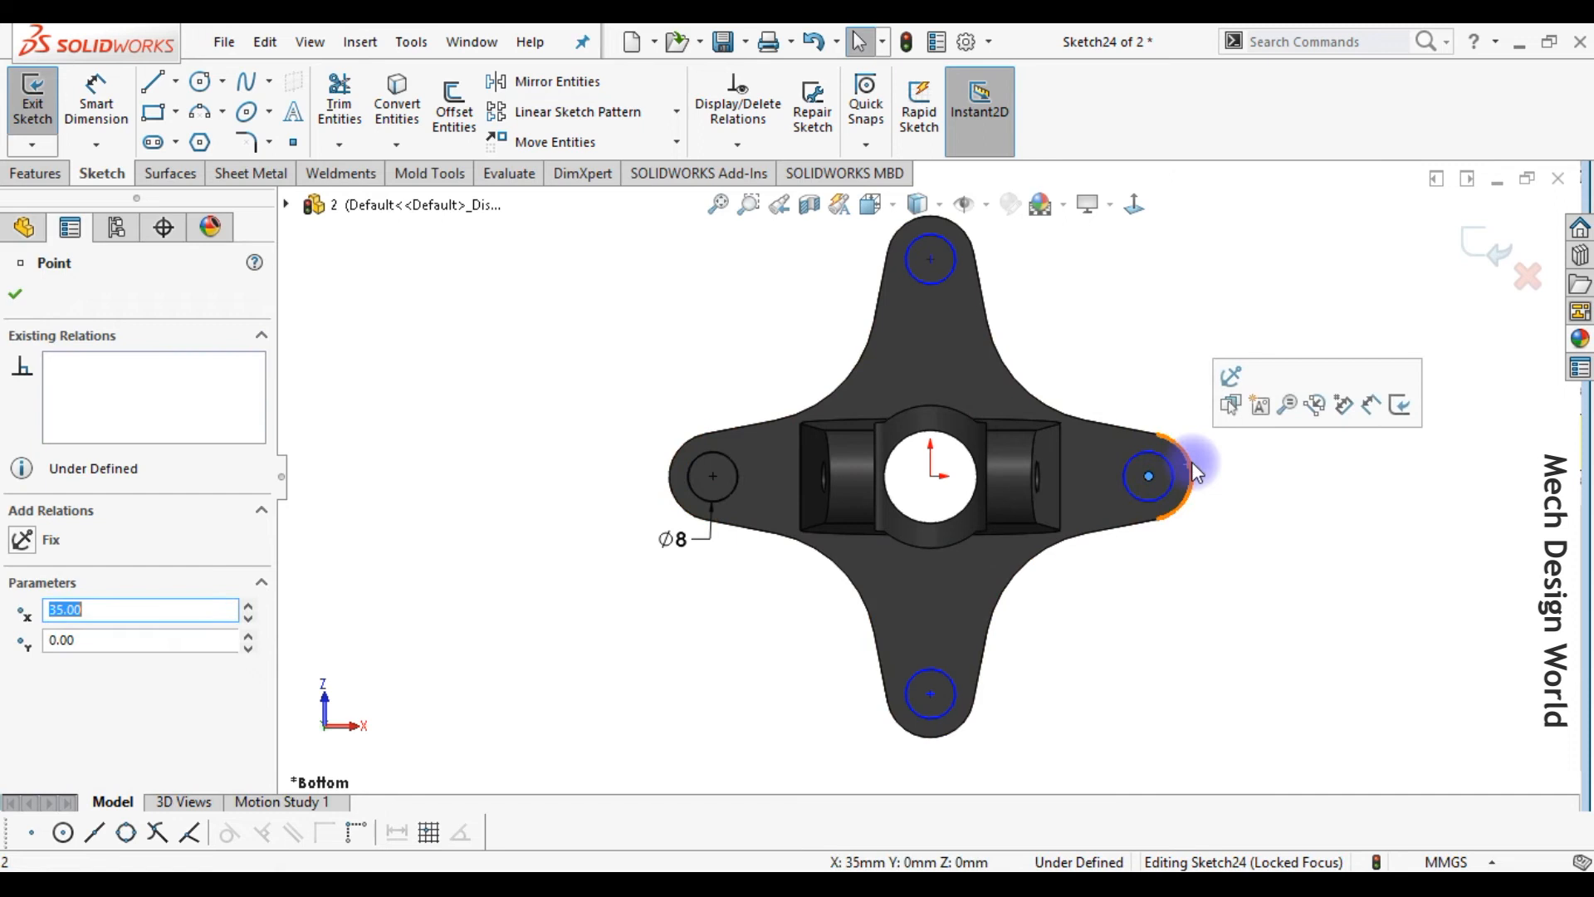
pyautogui.keyDown('ctrl'); pyautogui.click(1193, 461); pyautogui.keyUp('ctrl')
pyautogui.click(1265, 368)
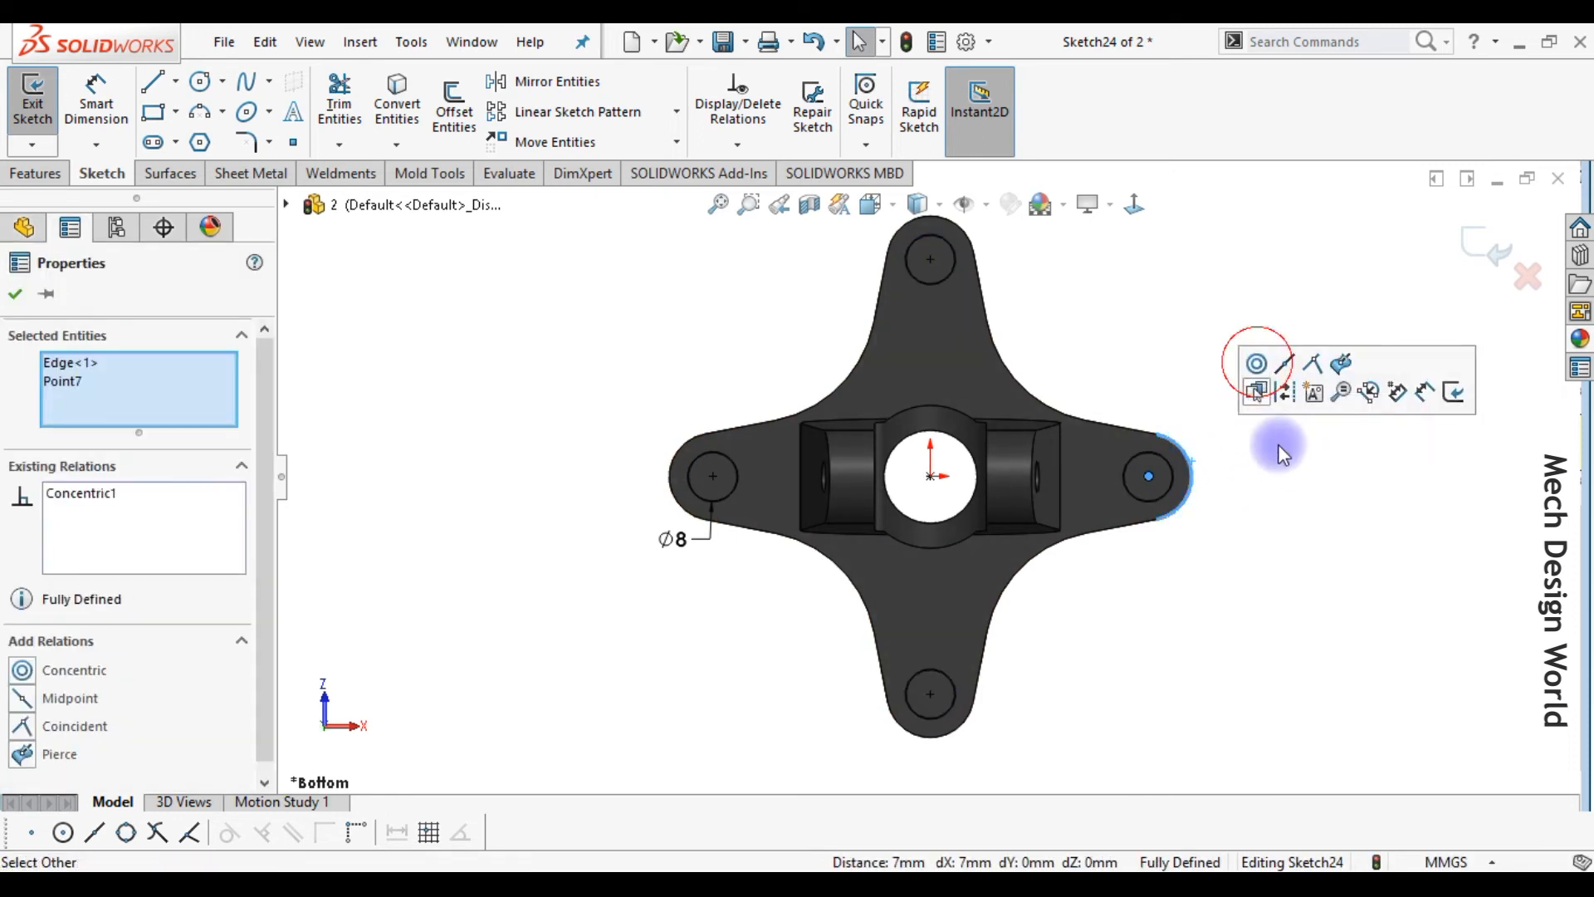
pyautogui.click(1284, 457)
pyautogui.hotkey('ctrl', '7')
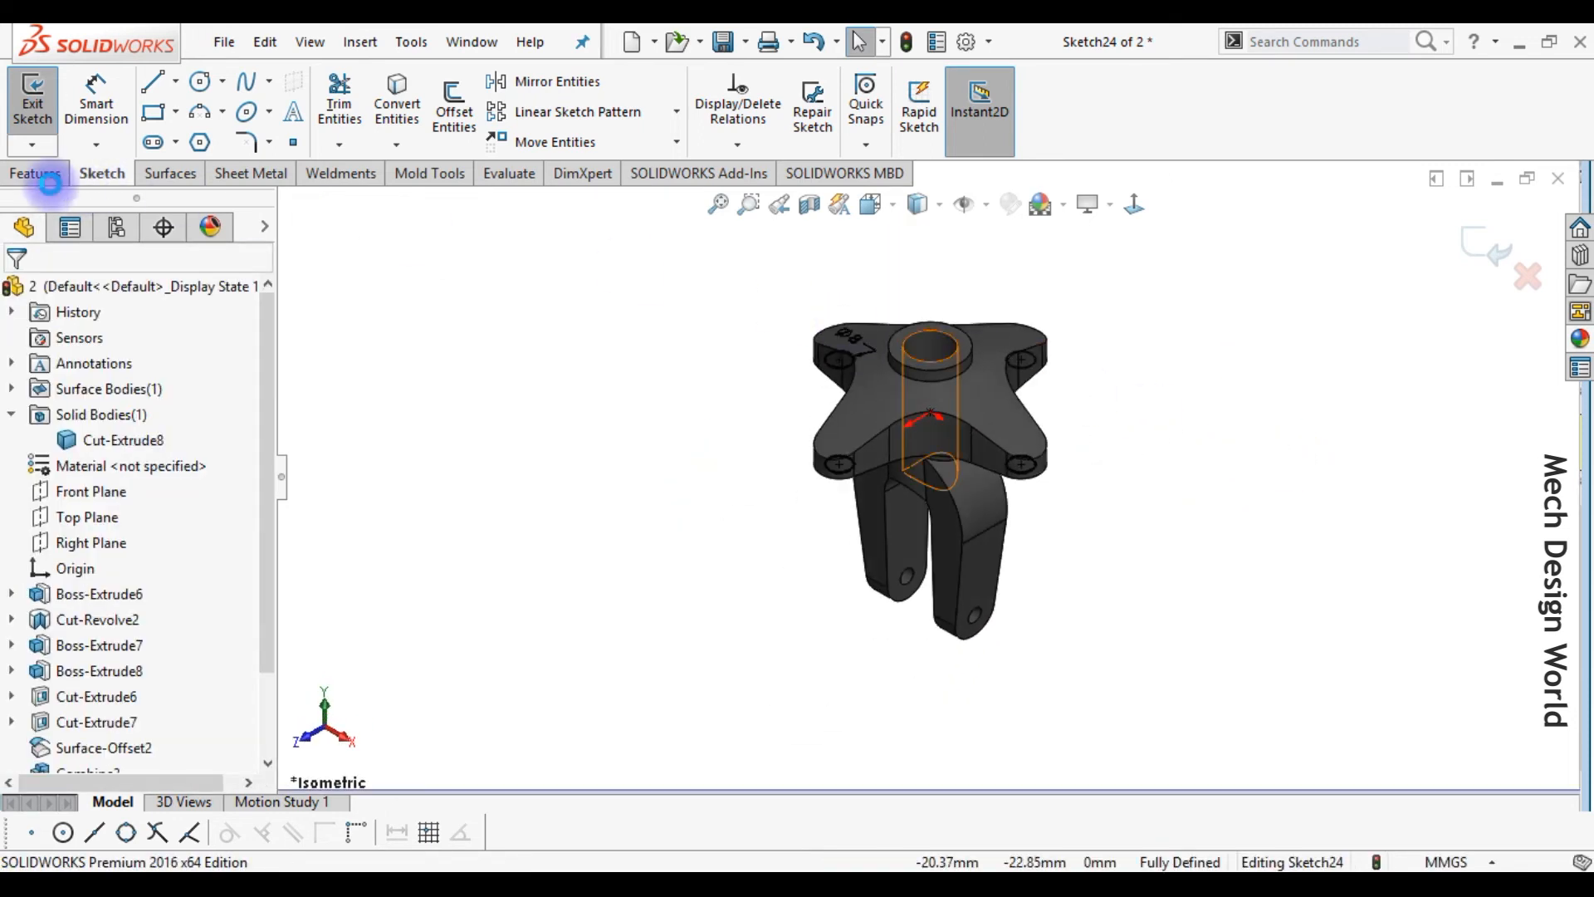
# - Cut-extrude the four 8 mm circles Up To Next, starting from a 4 mm offset with the offset direction reversed into the knob
pyautogui.click(47, 177)
pyautogui.click(357, 106)
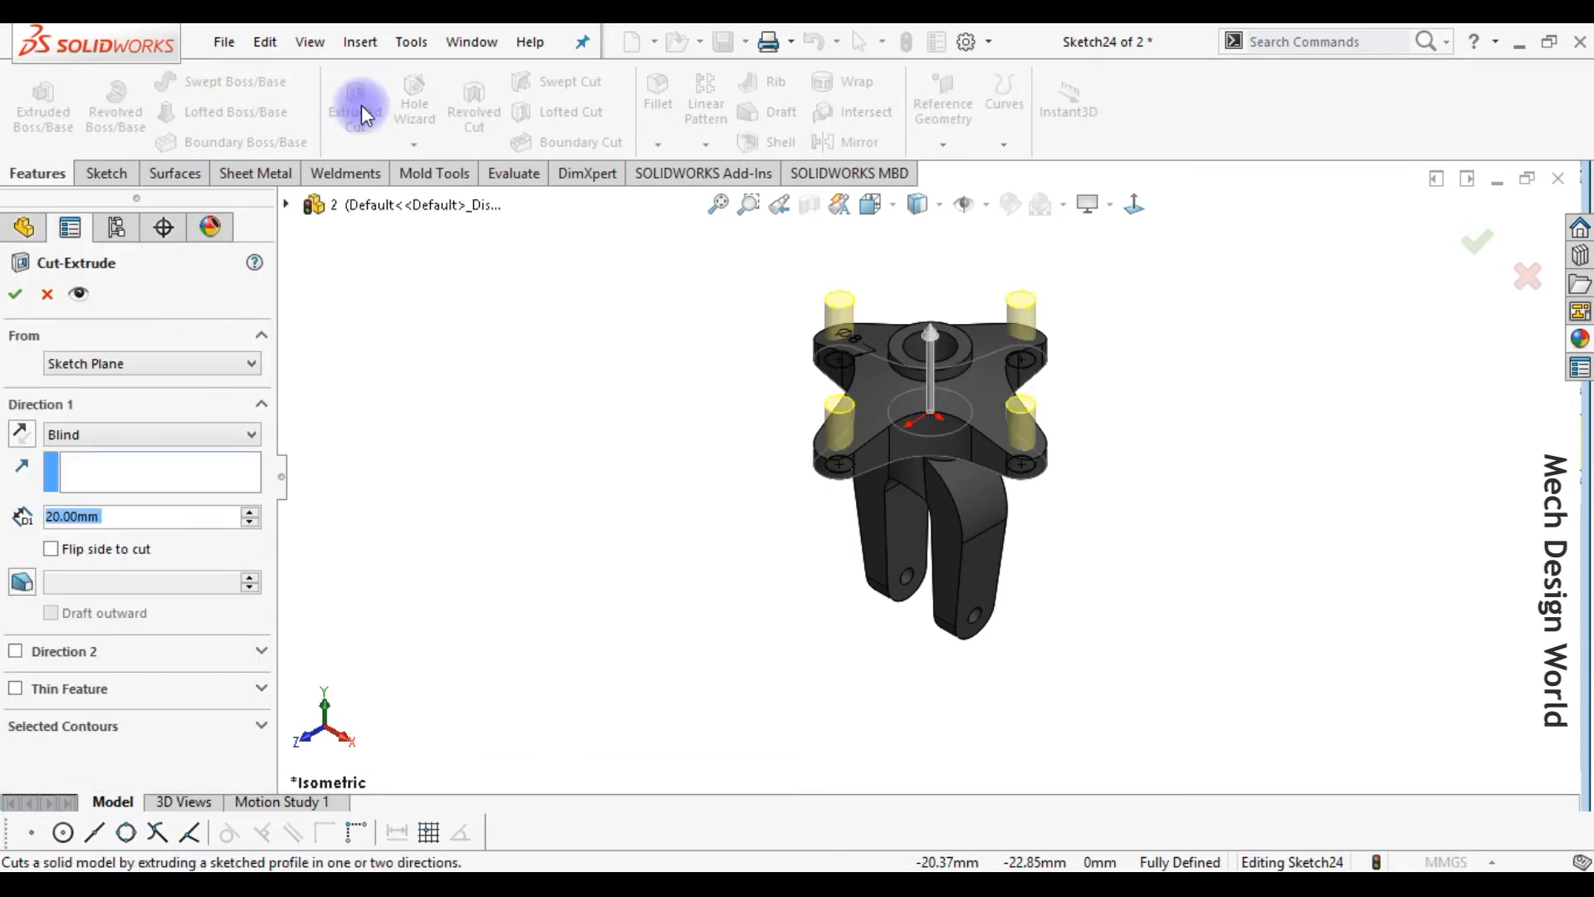
pyautogui.click(92, 366)
pyautogui.click(86, 423)
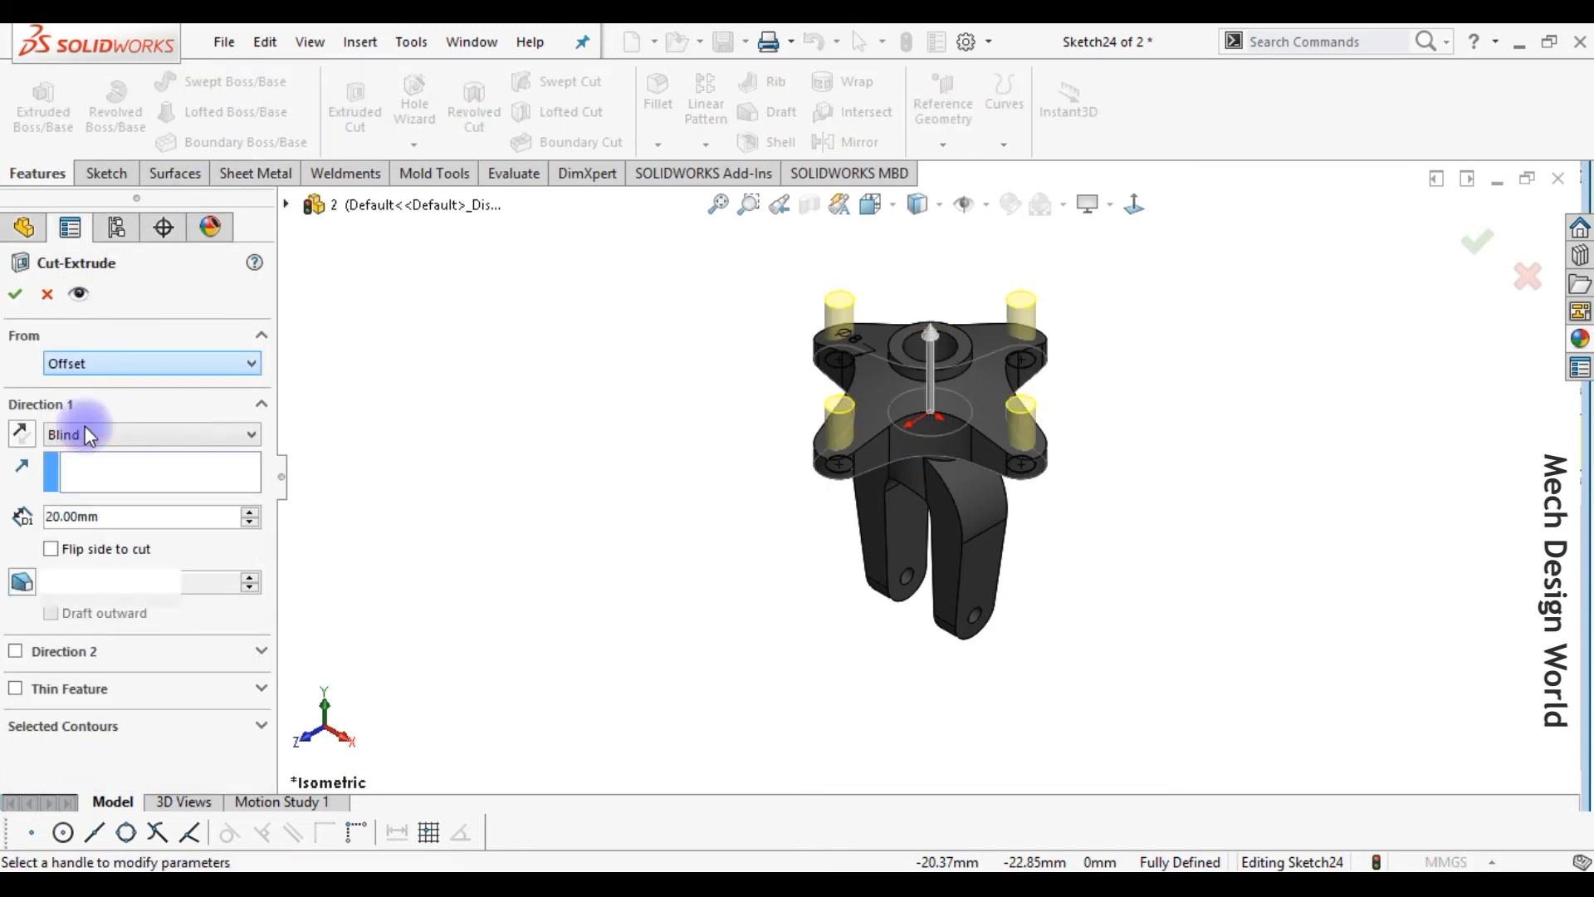
pyautogui.click(94, 401)
pyautogui.write('4')
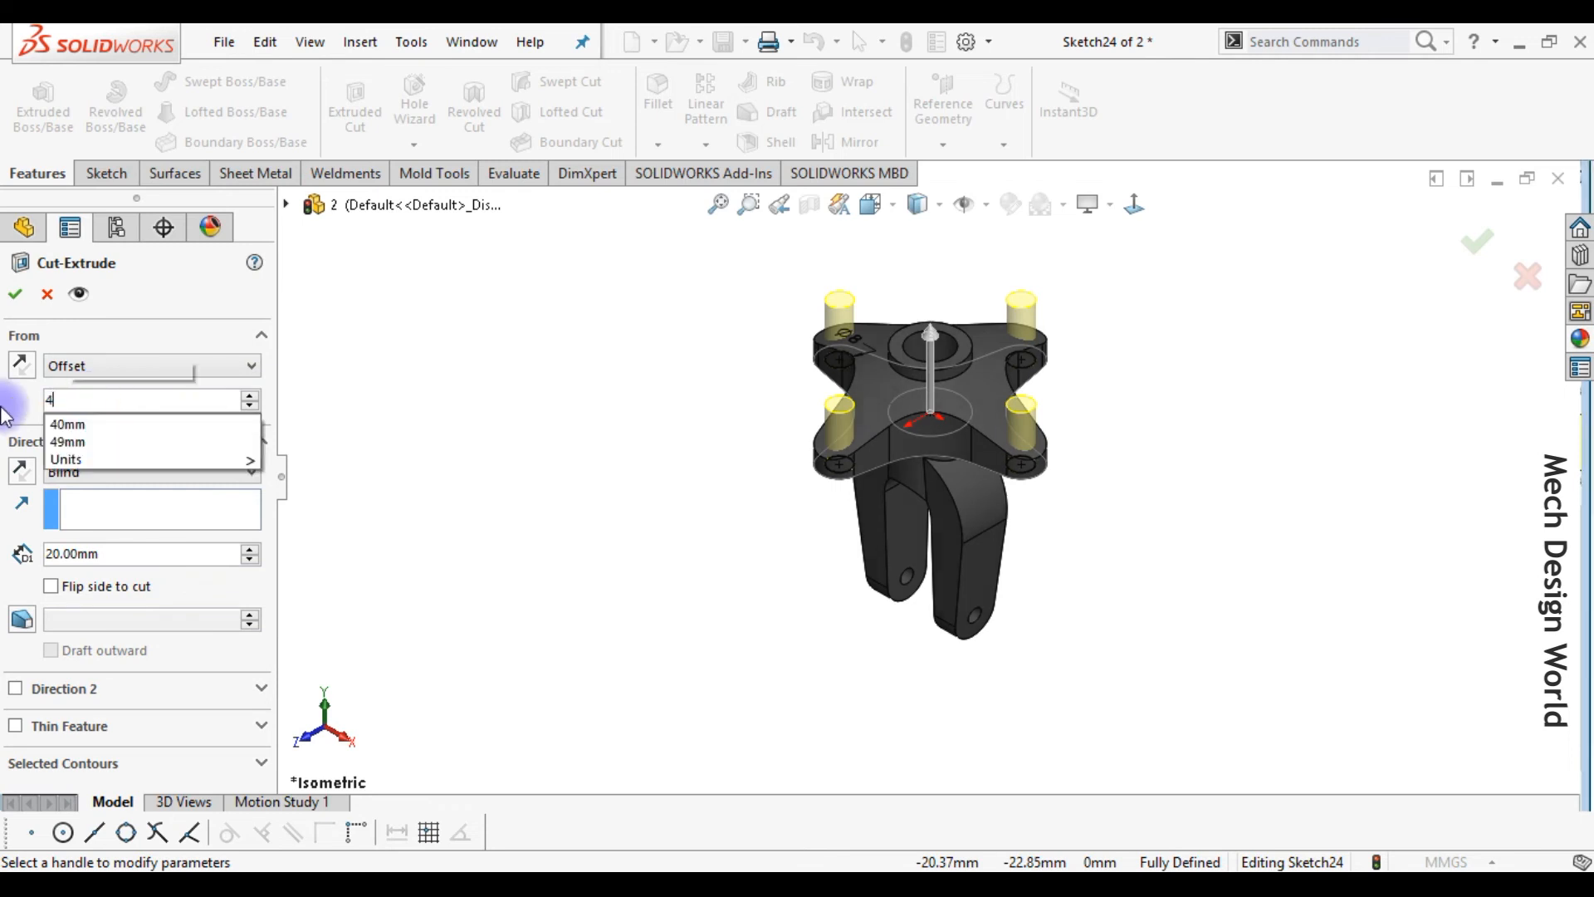
pyautogui.press('Return')
pyautogui.click(20, 378)
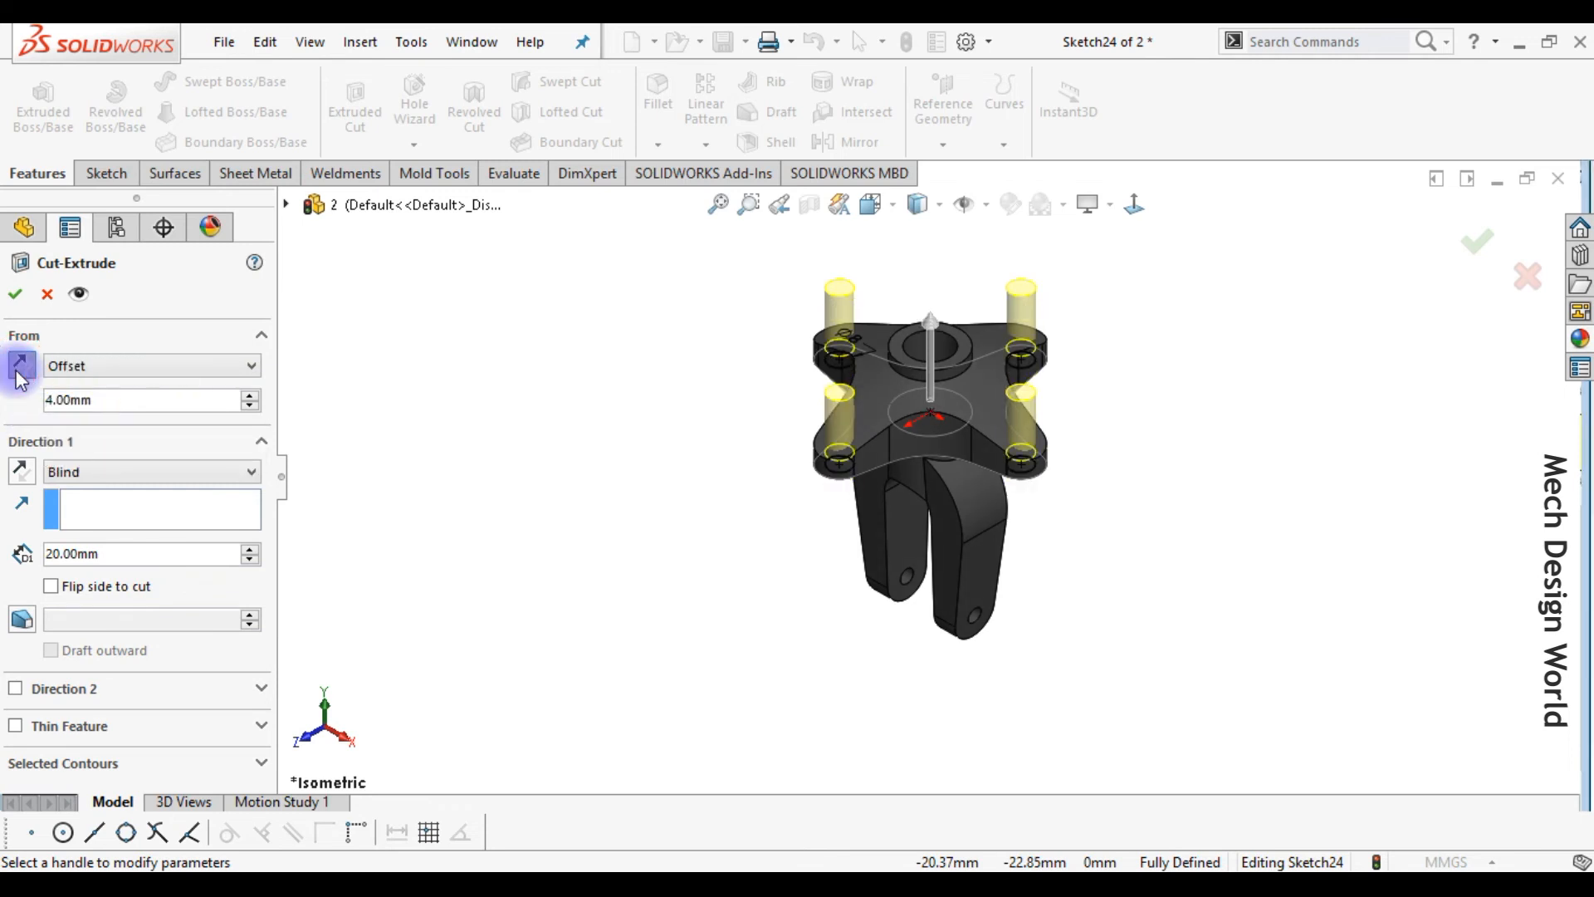
pyautogui.click(70, 471)
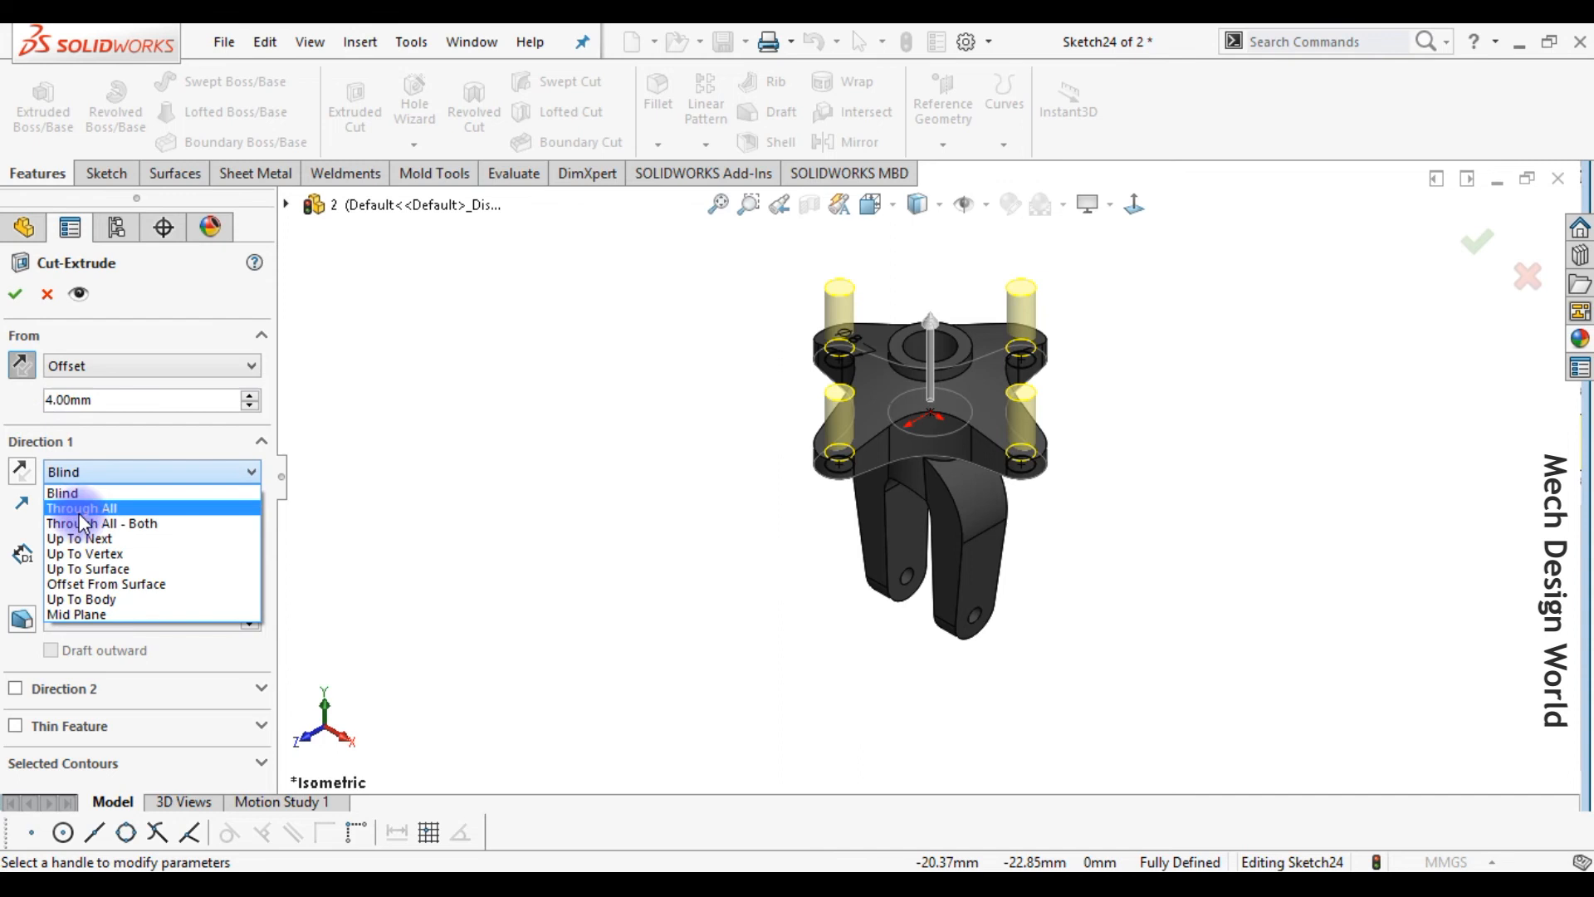
pyautogui.click(88, 528)
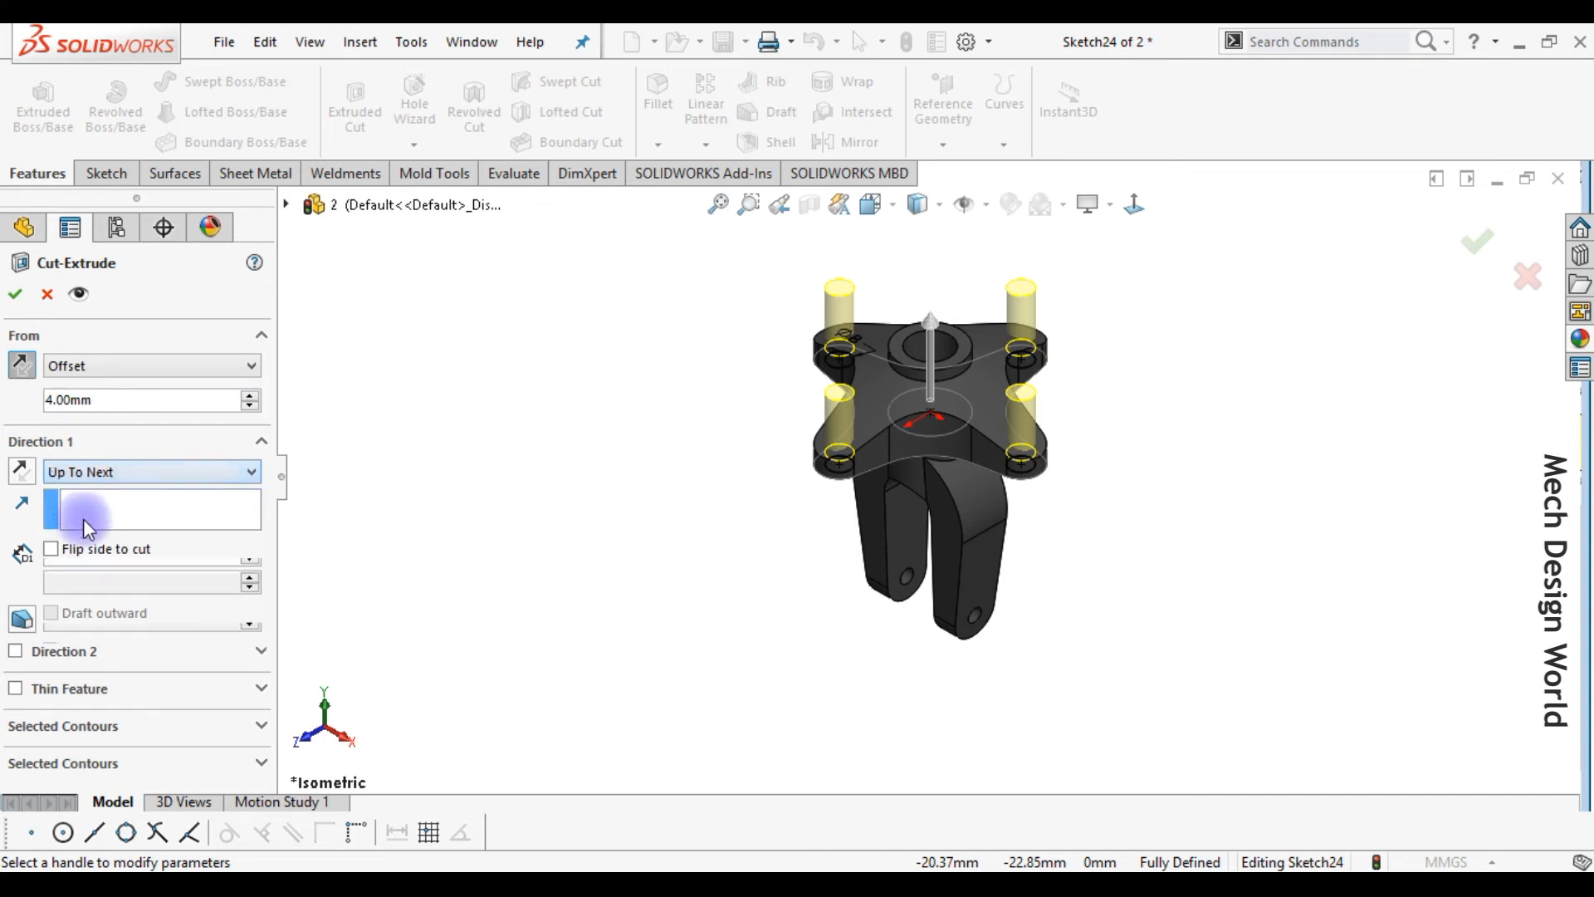
pyautogui.click(16, 296)
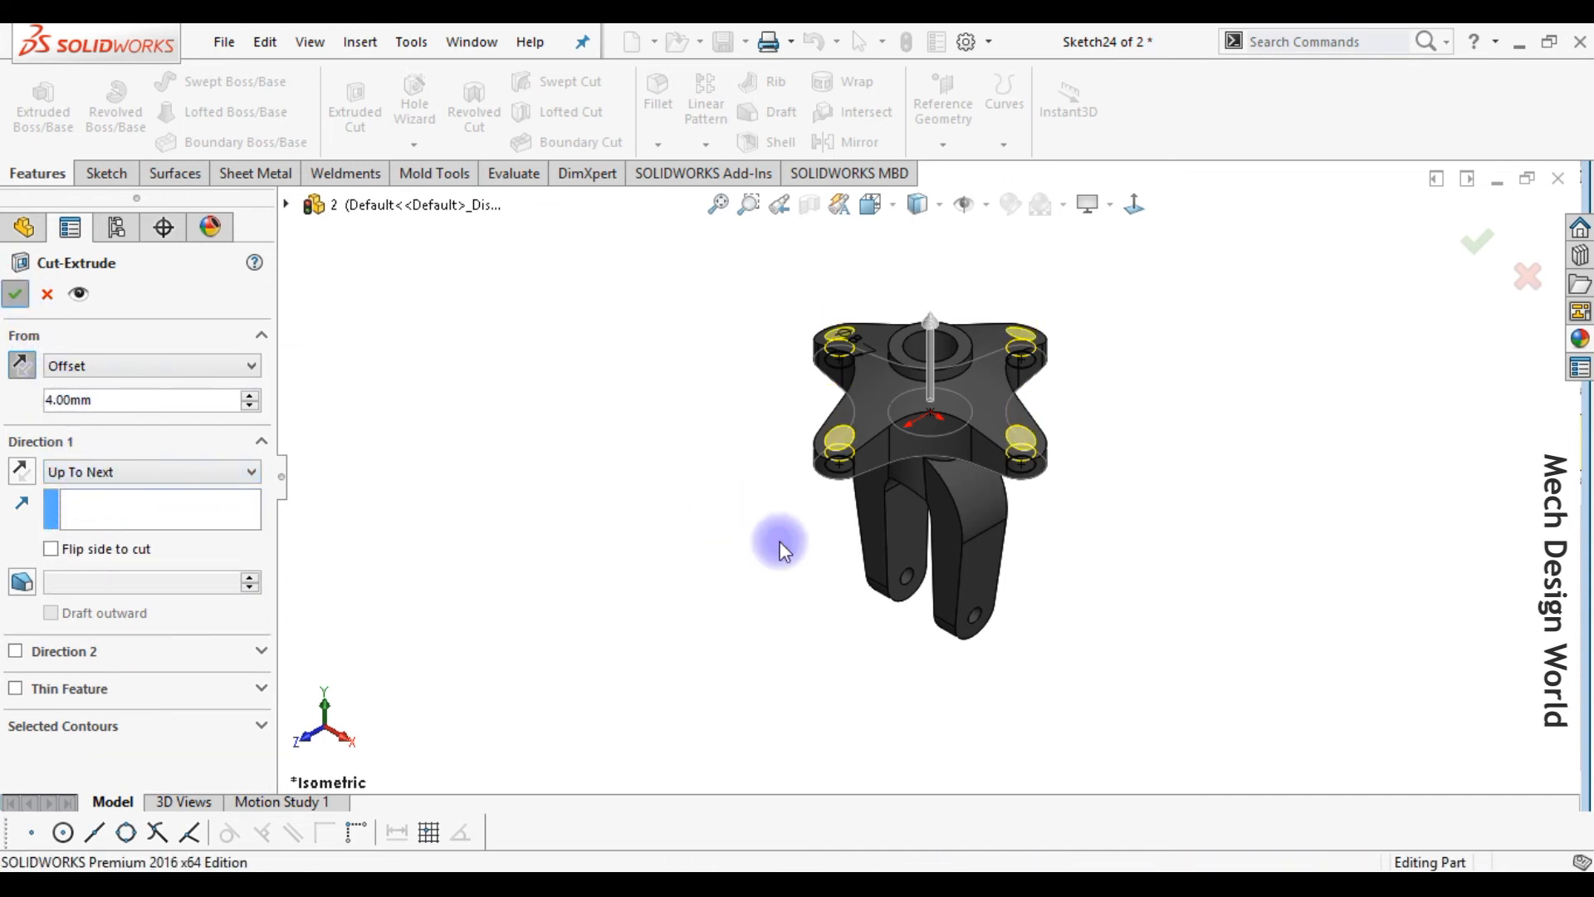
# - Start a sketch on the knob's underside and draw a circle about 8.6 mm in diameter at the centre of one arm's rounded end
pyautogui.moveTo(780, 541); pyautogui.dragTo(901, 365, button='middle')
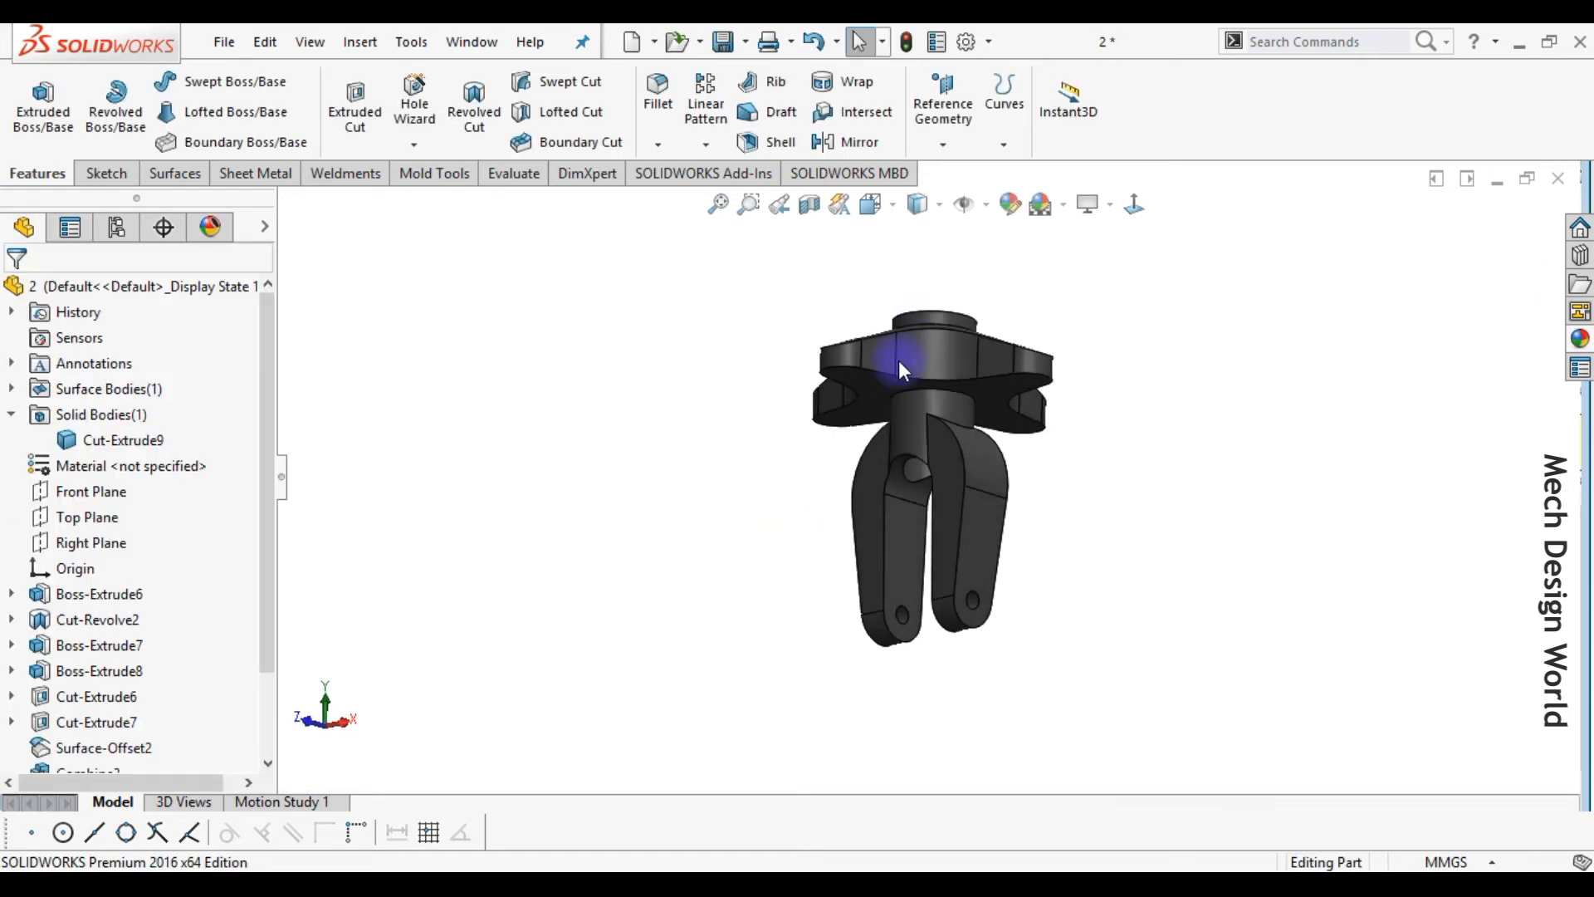
pyautogui.click(869, 396)
pyautogui.click(946, 327)
pyautogui.click(1136, 204)
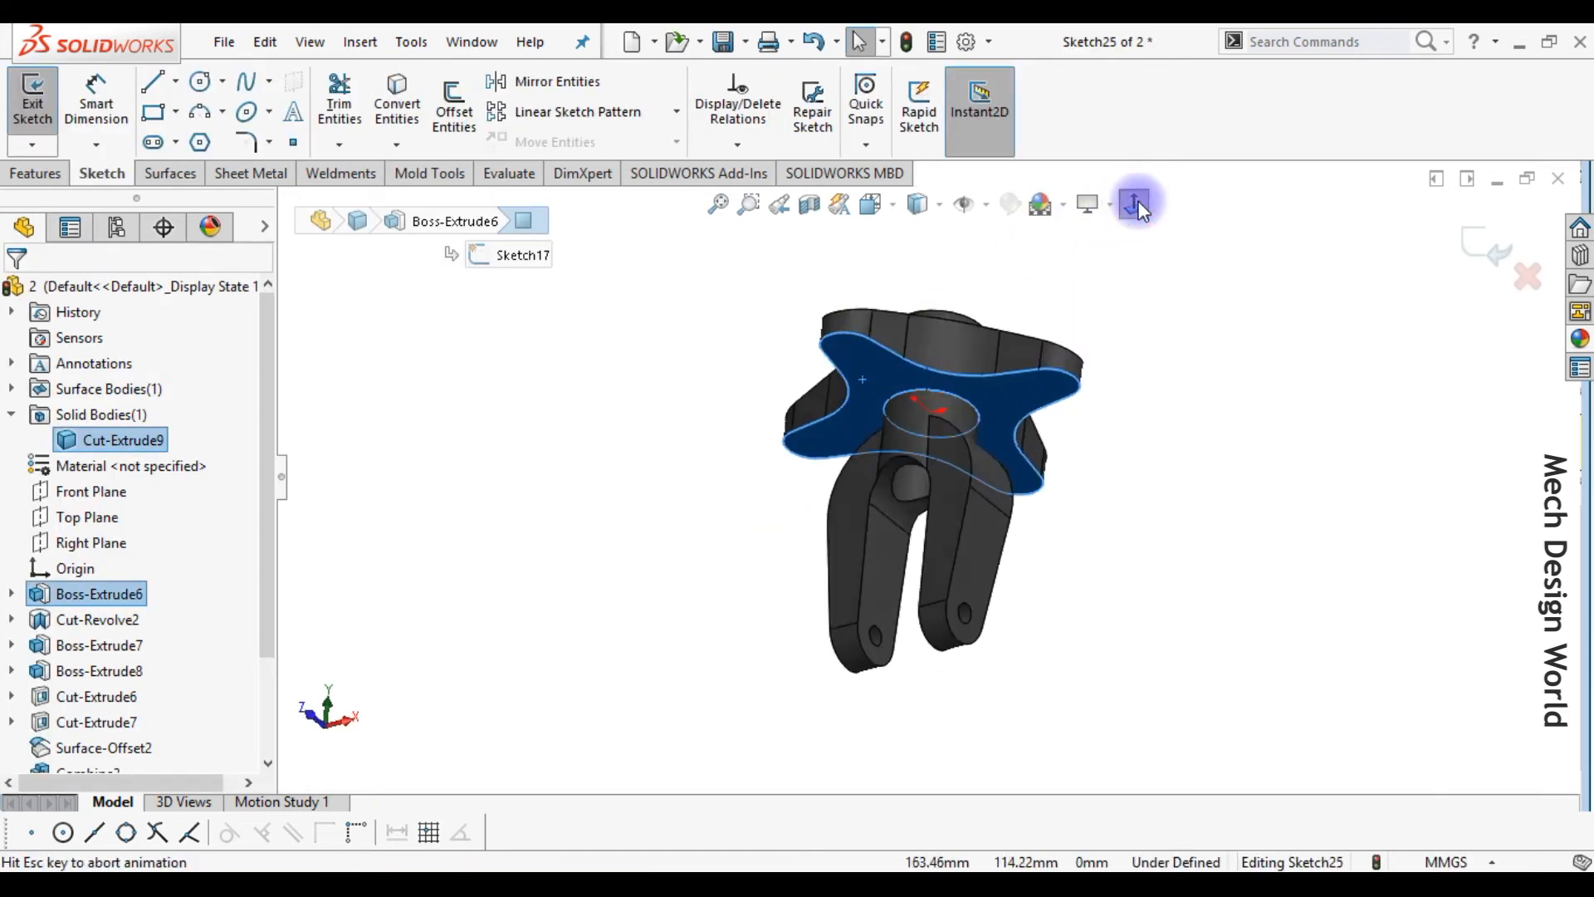
pyautogui.click(202, 83)
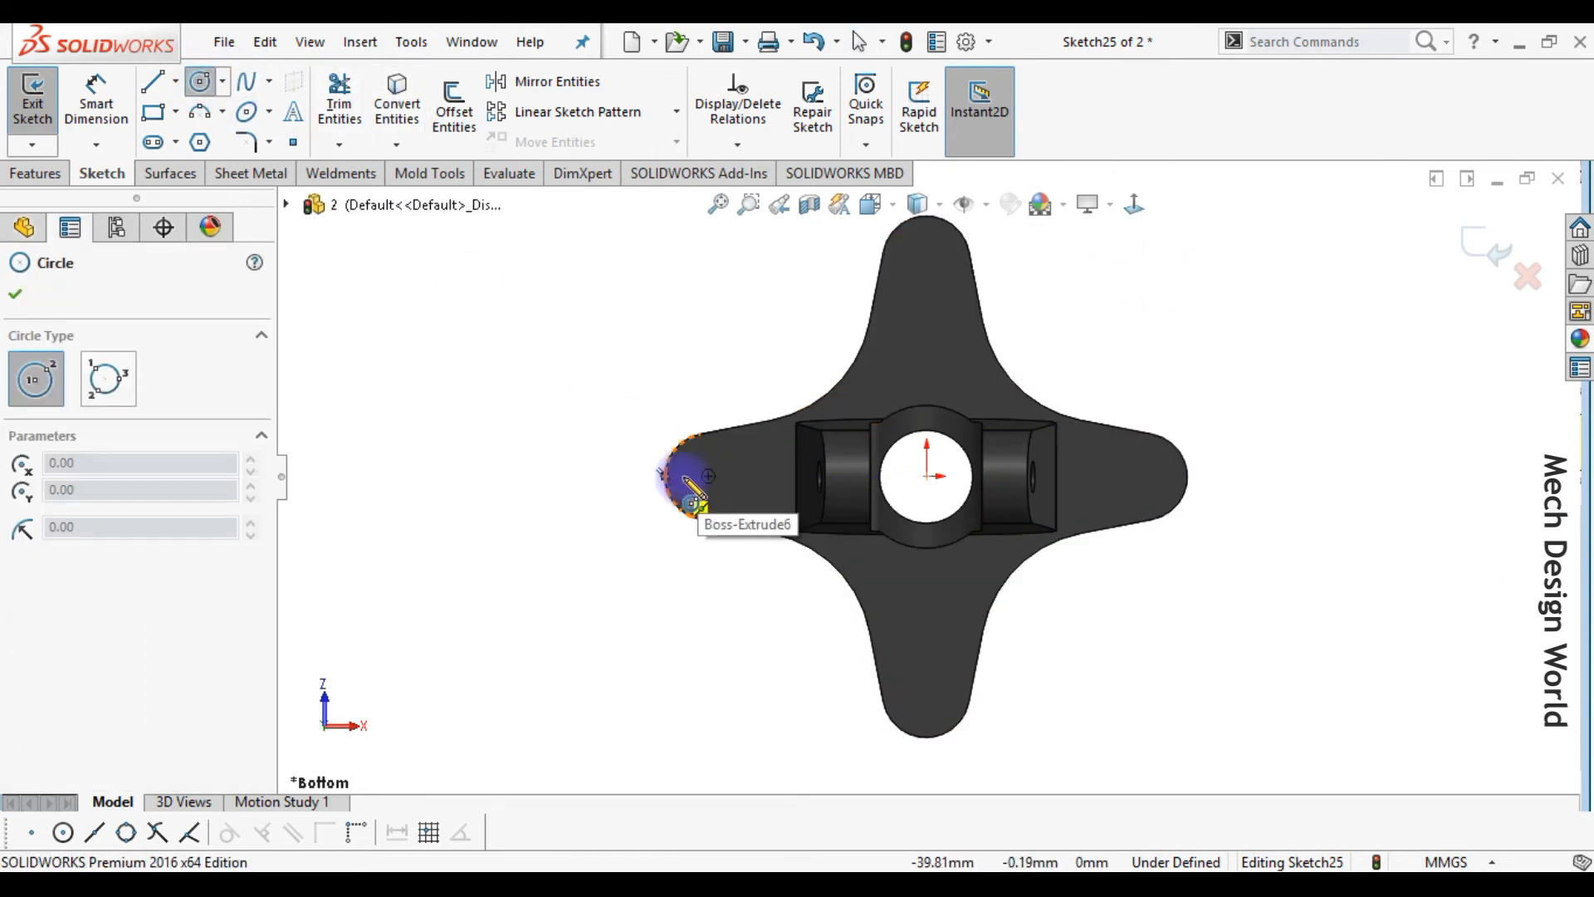
pyautogui.click(707, 476)
pyautogui.click(736, 480)
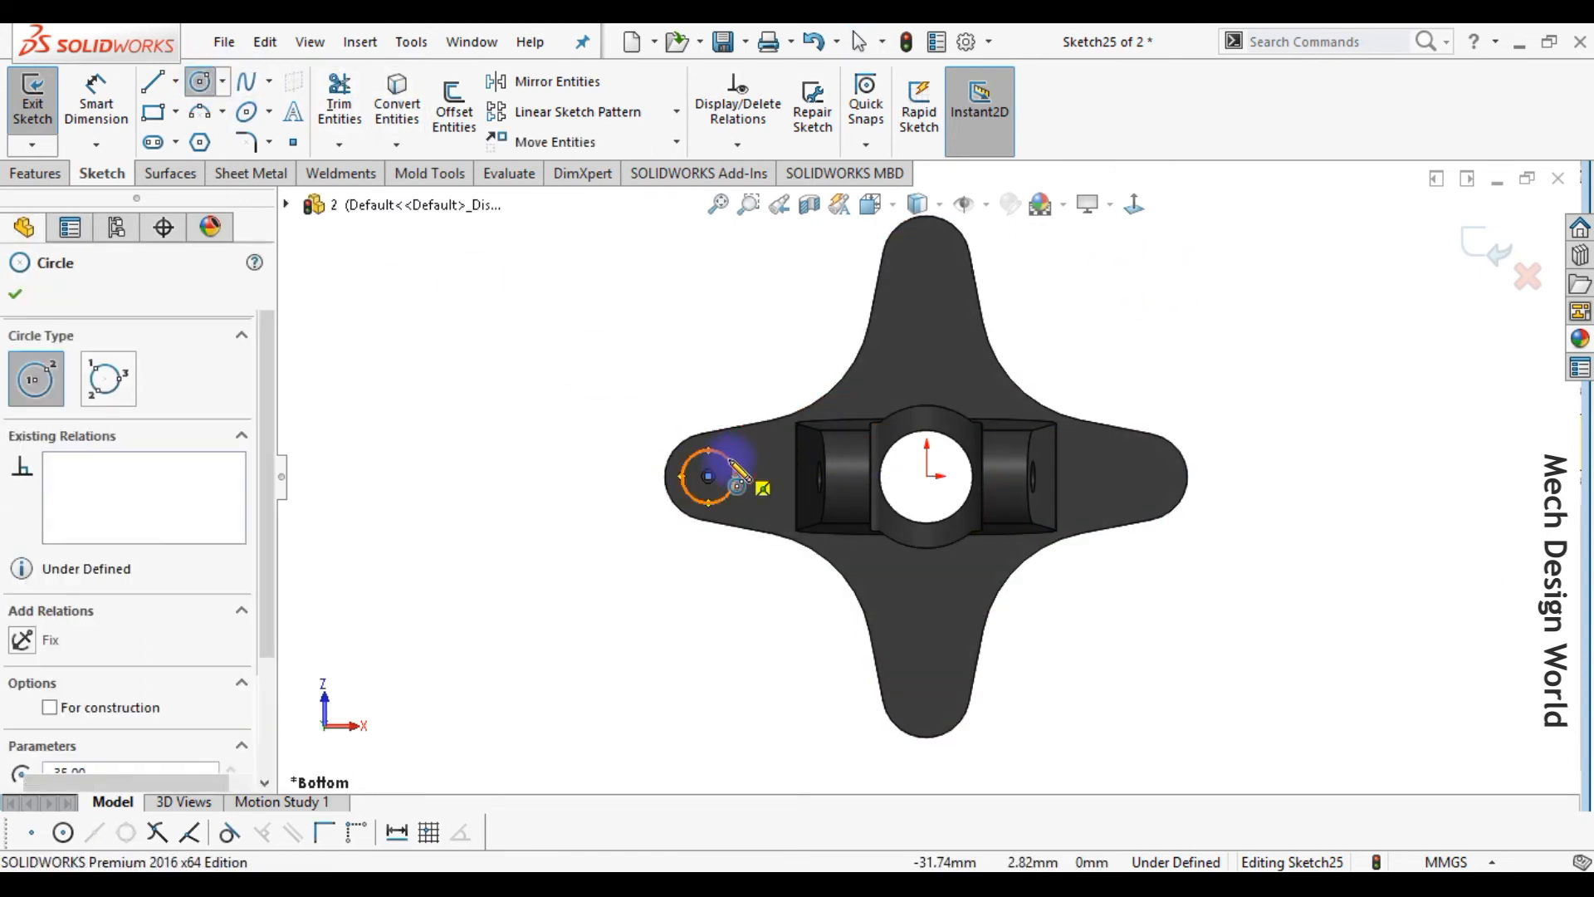
pyautogui.press('Escape')
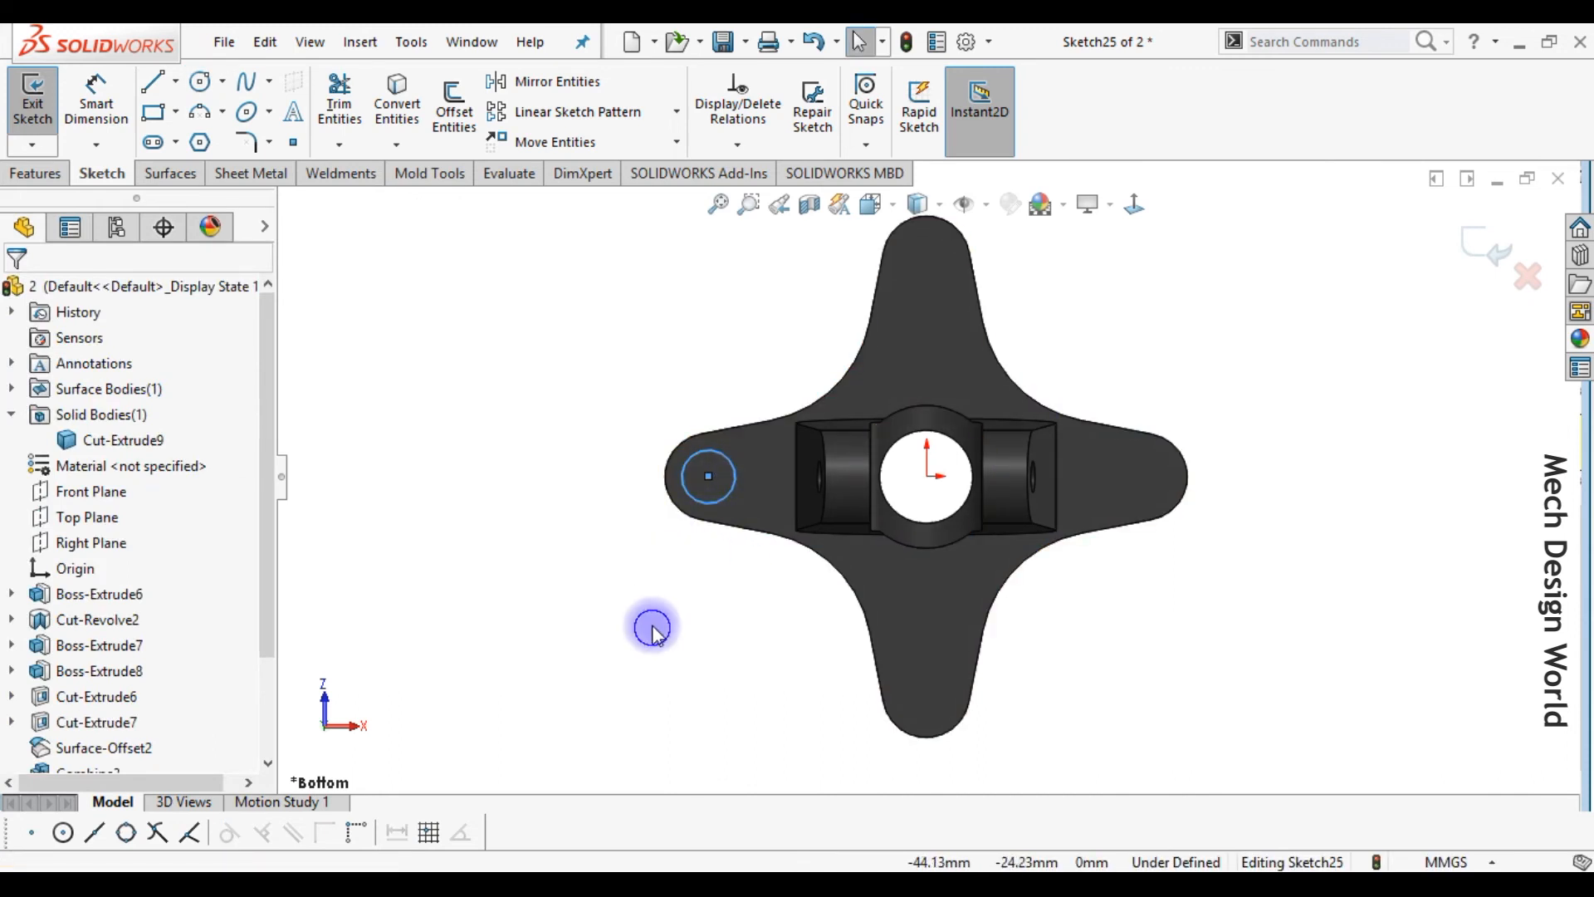
# - Dimension the arm circle's diameter as 4.5 mm
pyautogui.moveTo(651, 625); pyautogui.dragTo(654, 573, button='right')
pyautogui.click(681, 477)
pyautogui.click(625, 556)
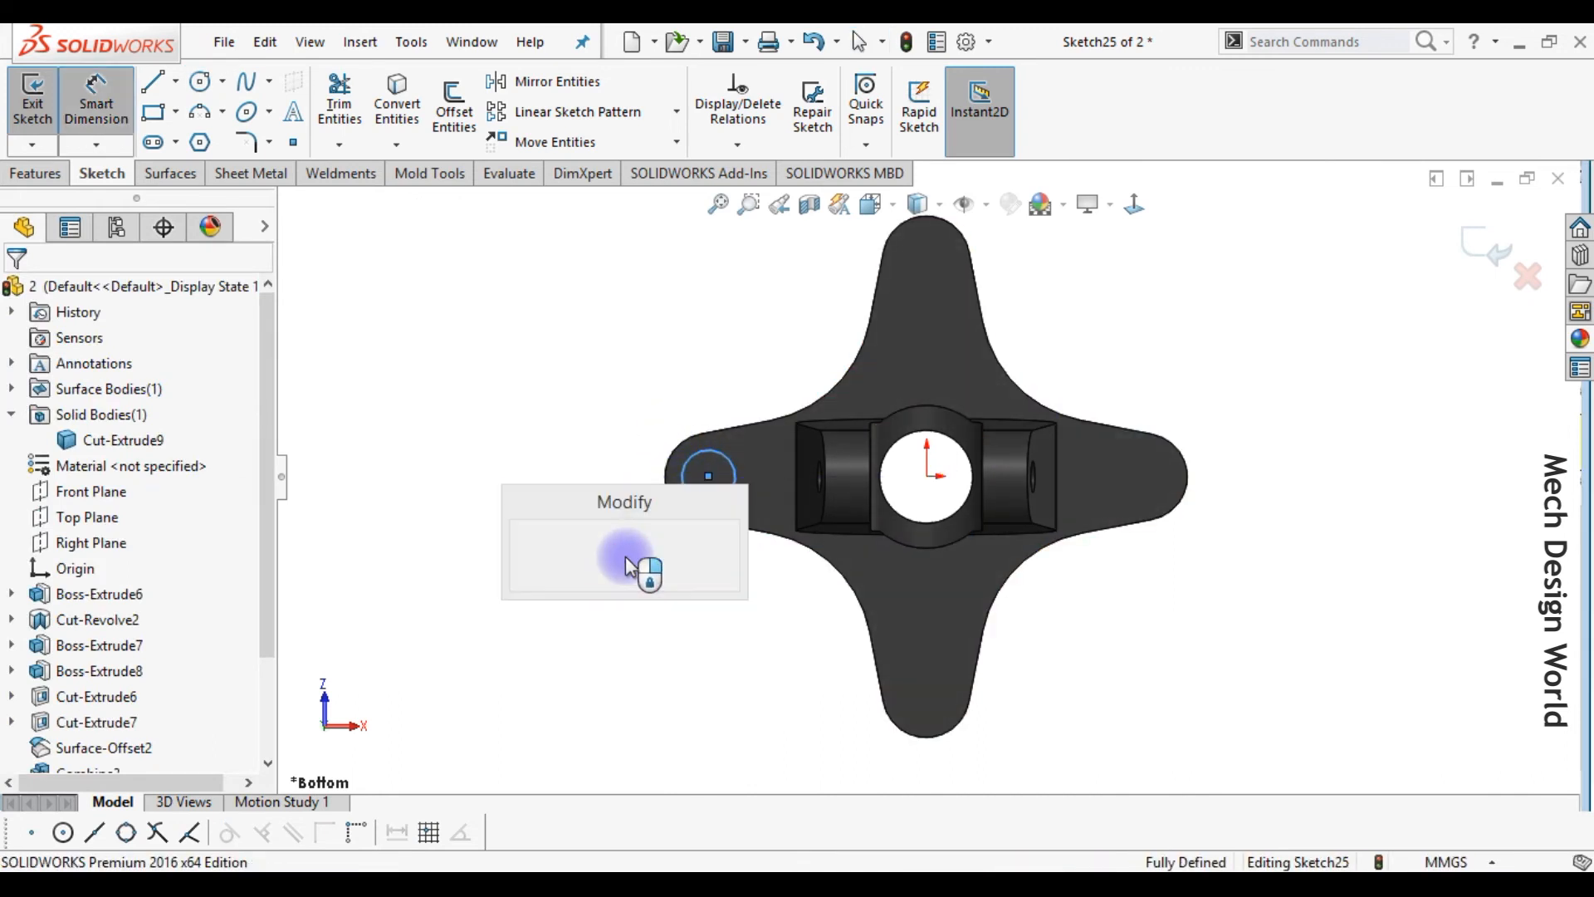
pyautogui.write('4.5')
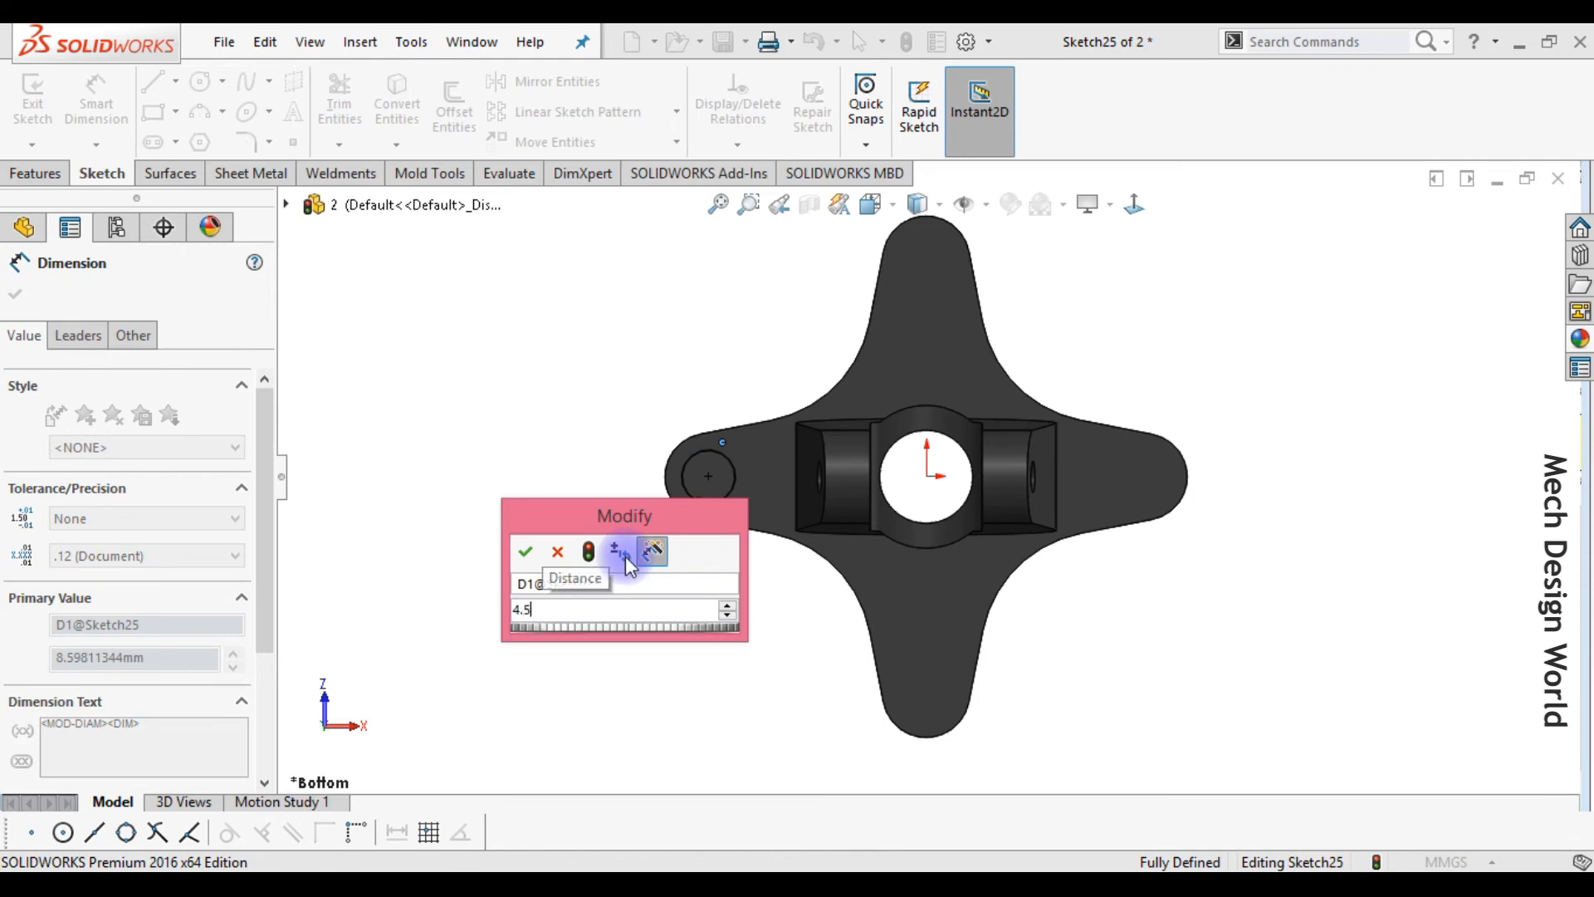
pyautogui.press('Return')
pyautogui.click(567, 498)
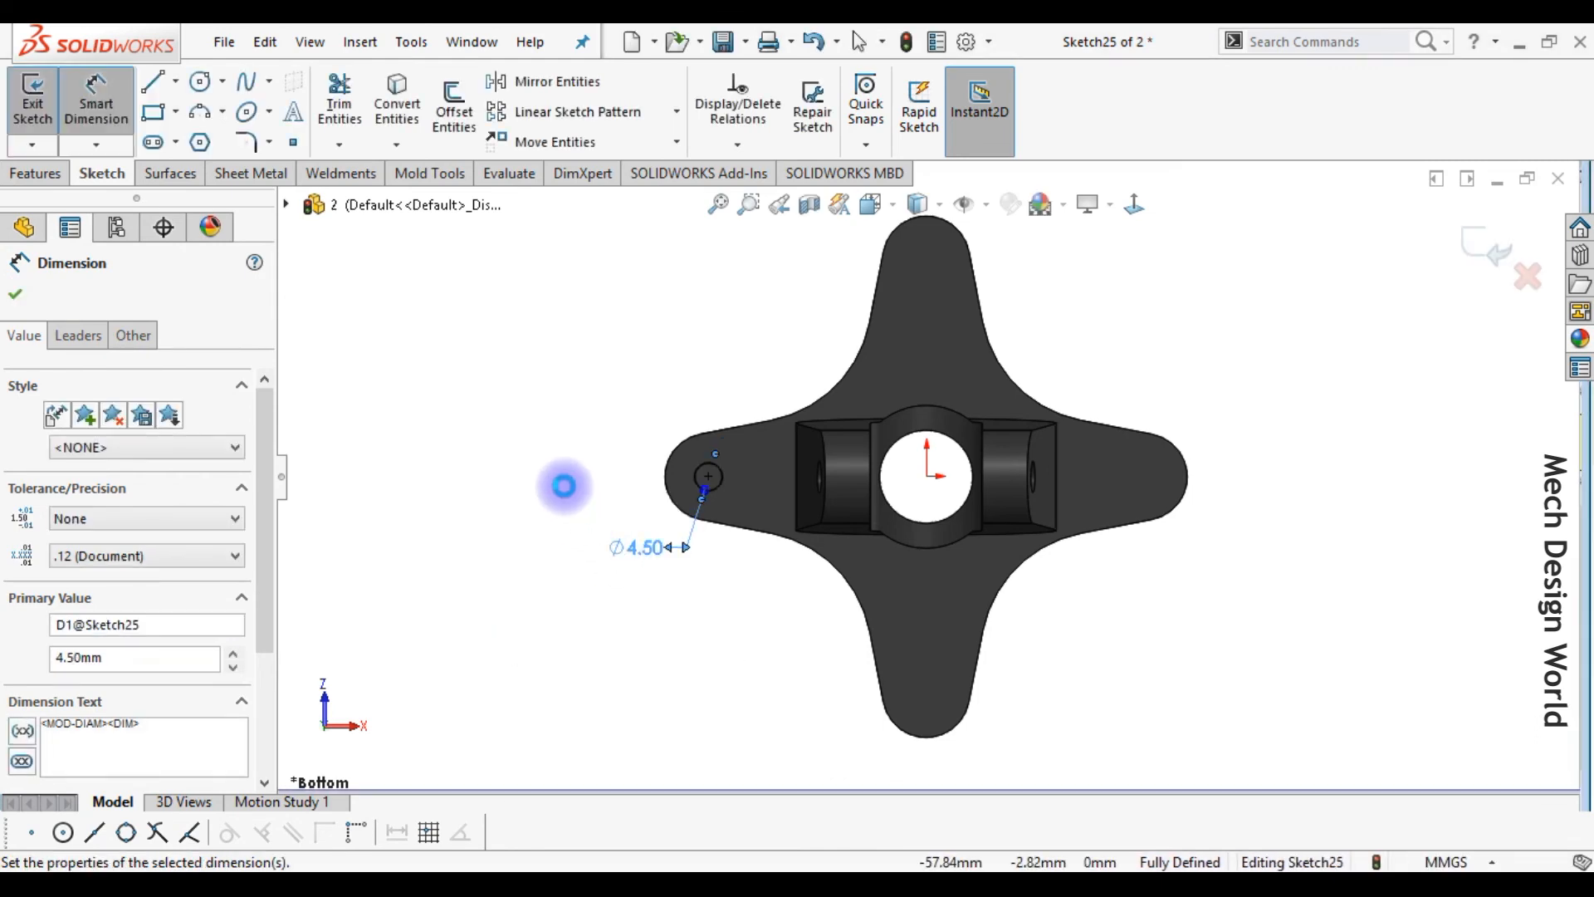
# - Circular-pattern the 4.5 mm circle about the origin with 4 equally spaced instances over 360 degrees
pyautogui.click(677, 112)
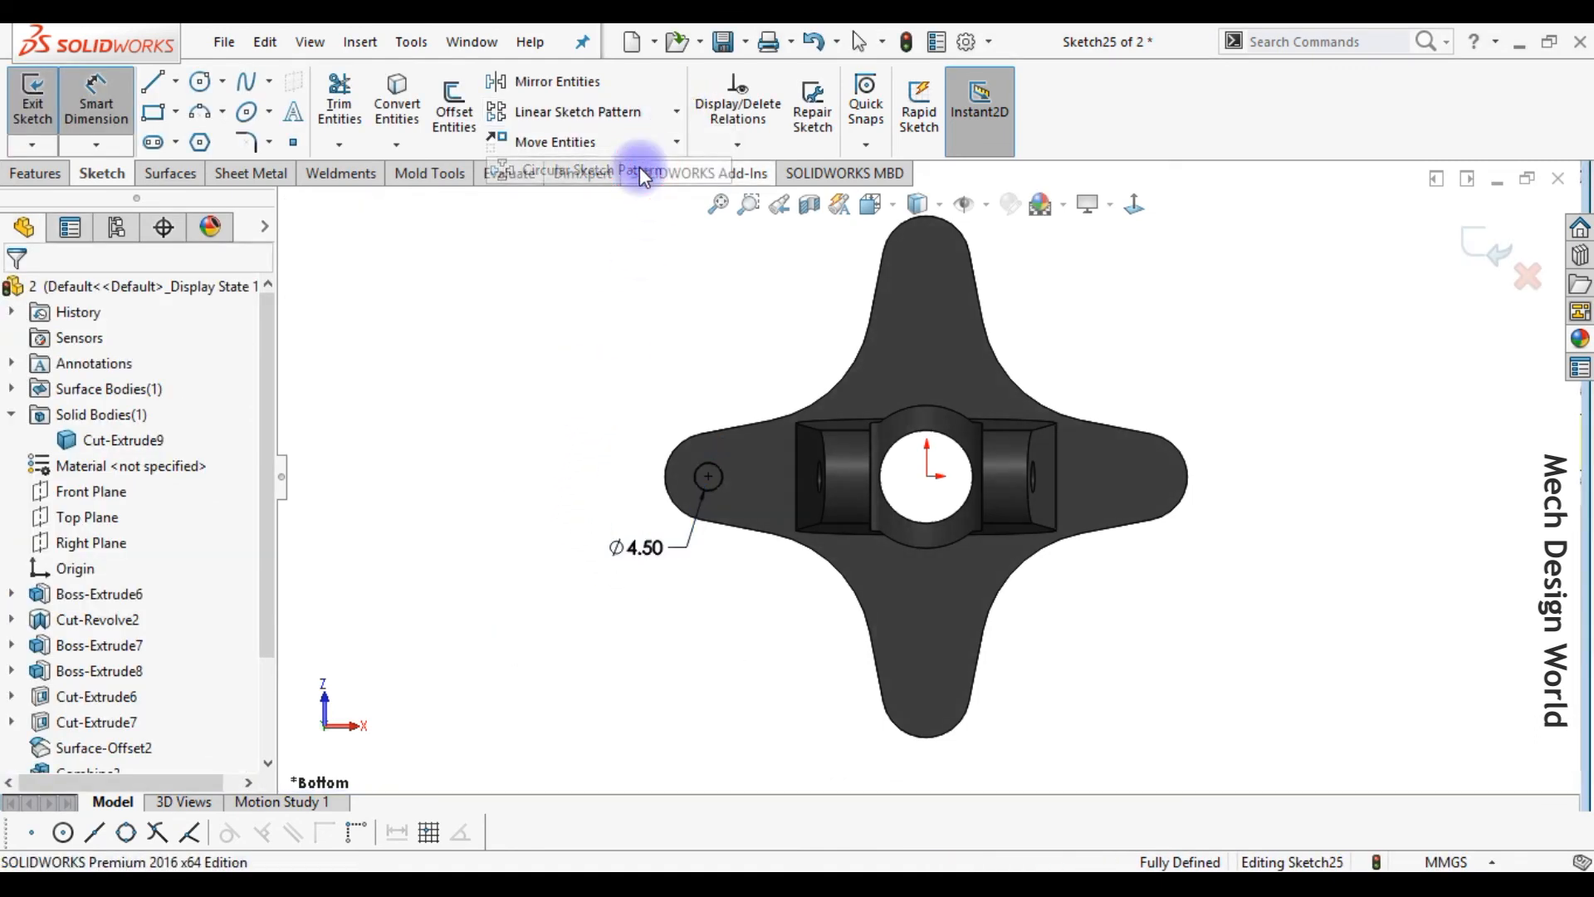
pyautogui.click(639, 167)
pyautogui.click(719, 489)
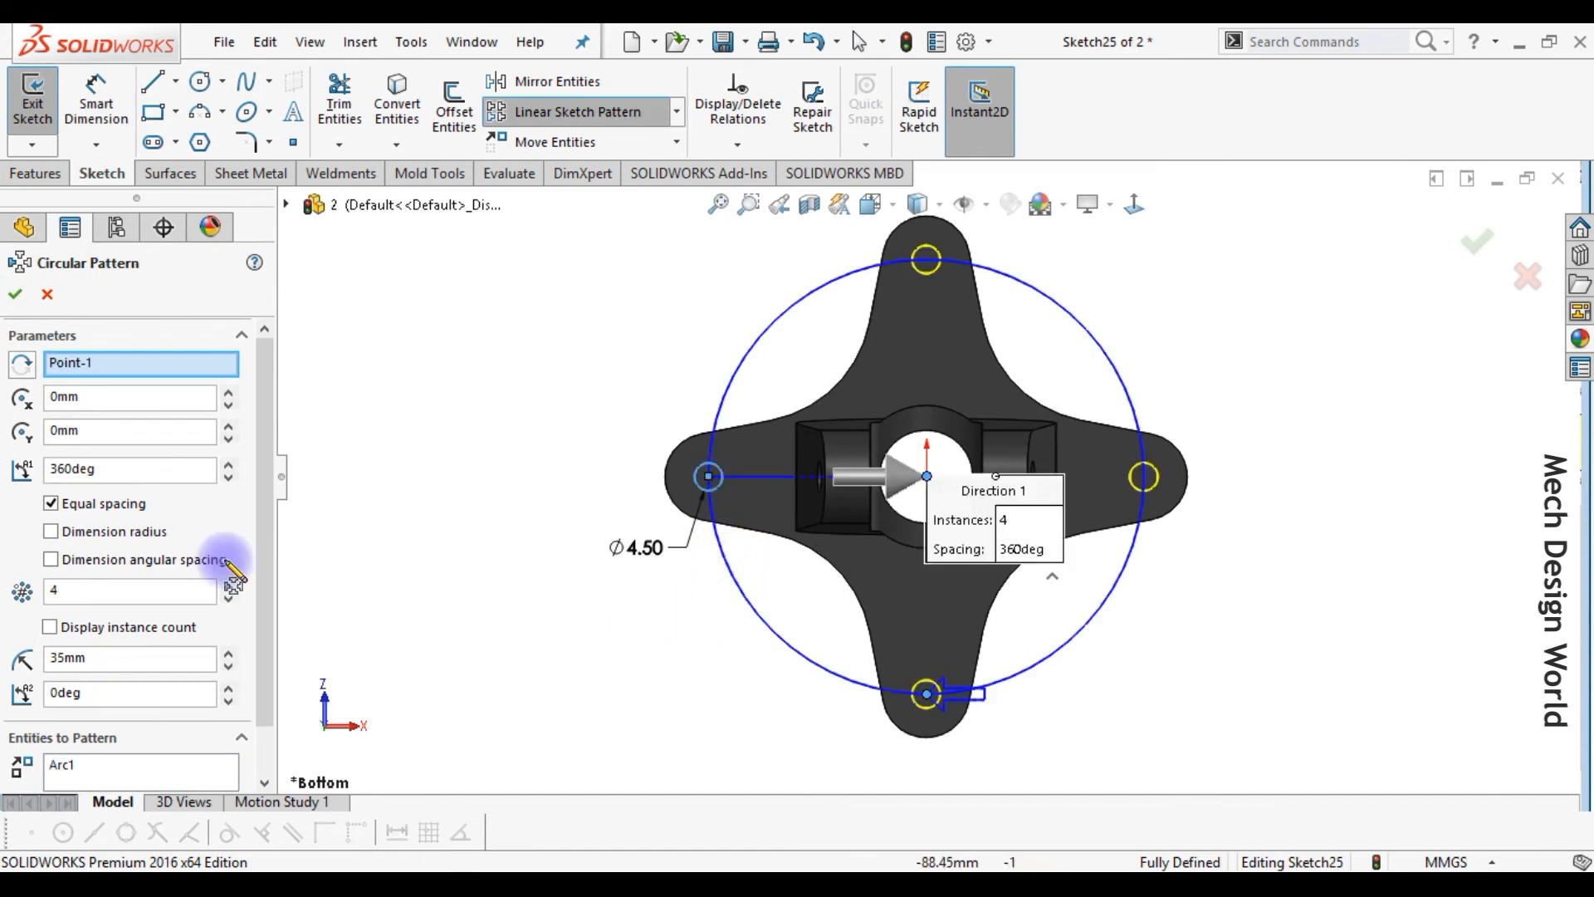
pyautogui.click(14, 295)
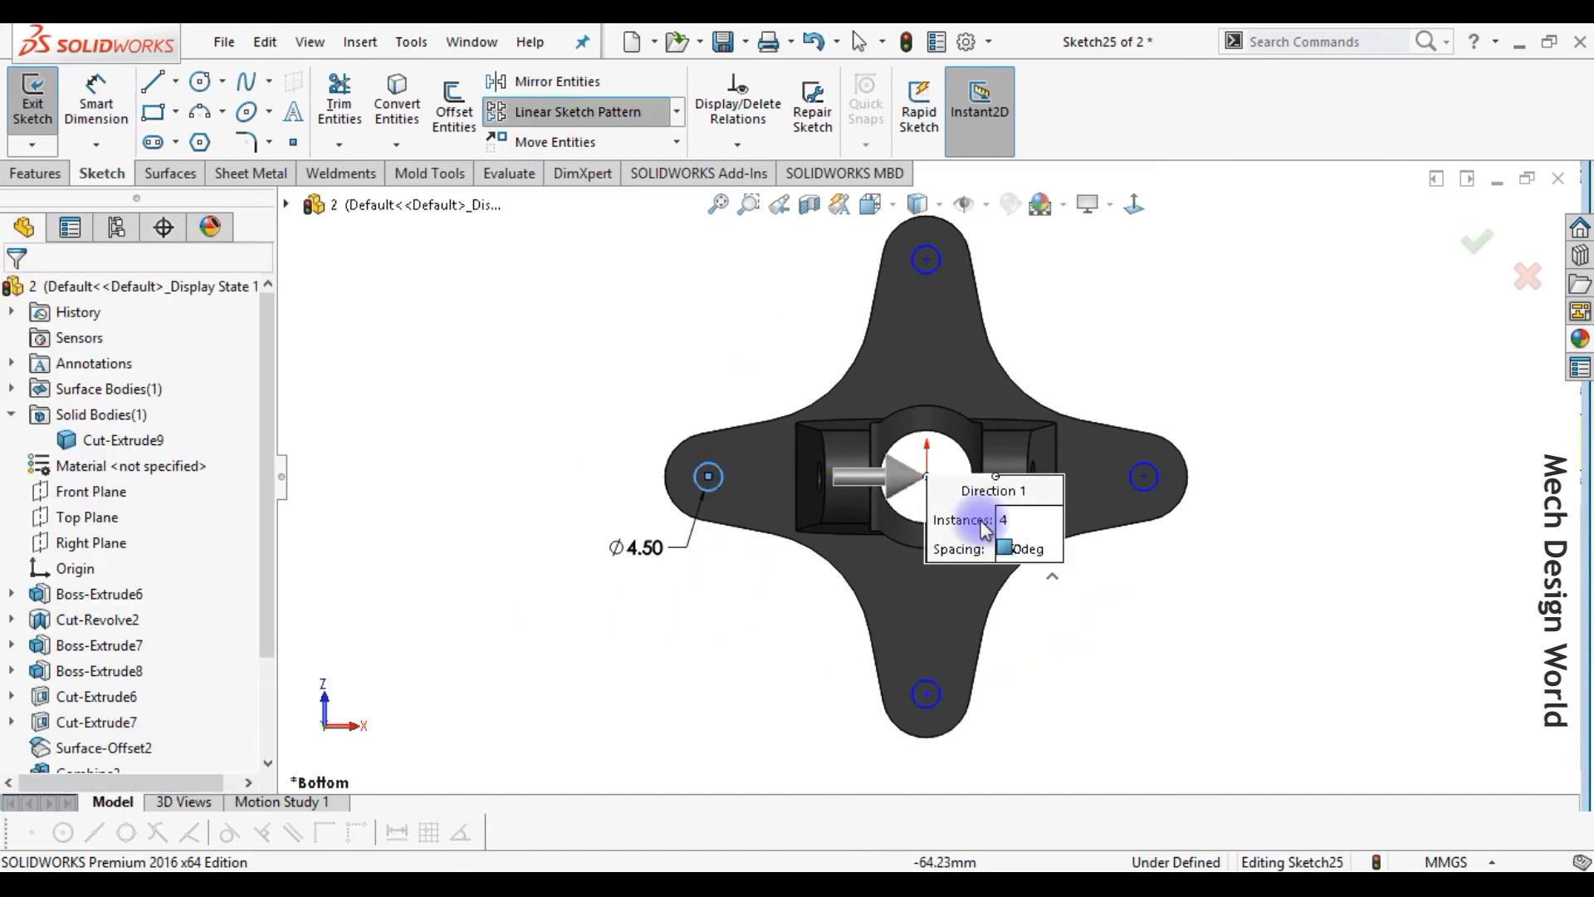
# - Make the patterned 4.5 mm circle's centre on the opposite arm concentric with that arm's rounded end edge
pyautogui.click(1146, 475)
pyautogui.keyDown('ctrl'); pyautogui.click(1190, 485); pyautogui.keyUp('ctrl')
pyautogui.click(1254, 390)
pyautogui.click(1281, 495)
pyautogui.hotkey('ctrl', '7')
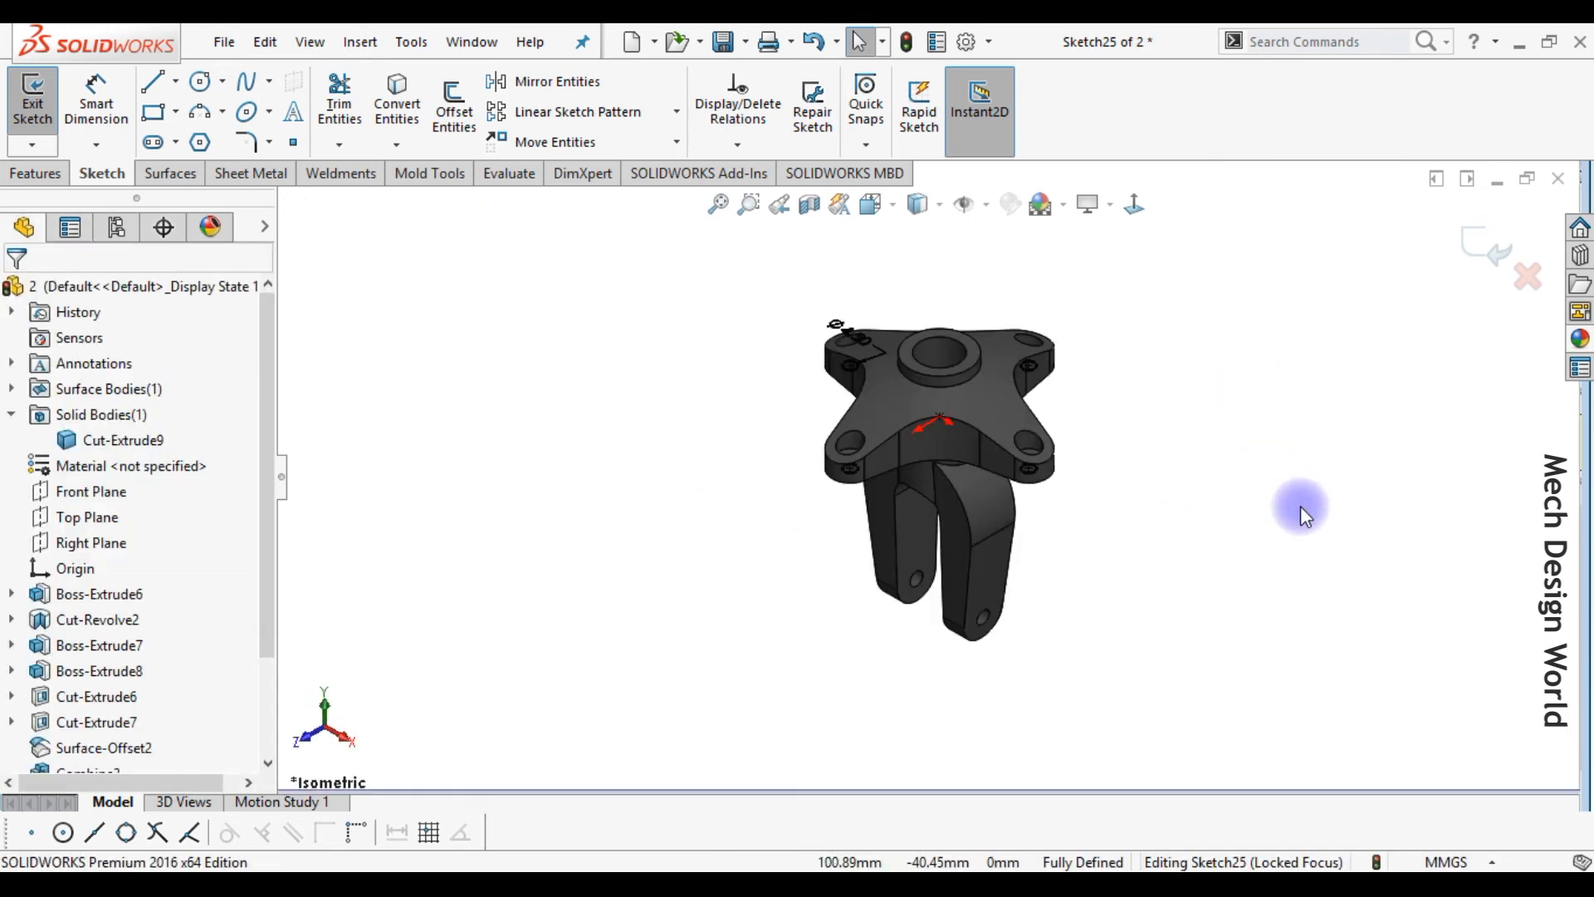
# - Cut-extrude the four 4.5 mm circles Up To Next from the sketch plane
pyautogui.click(15, 175)
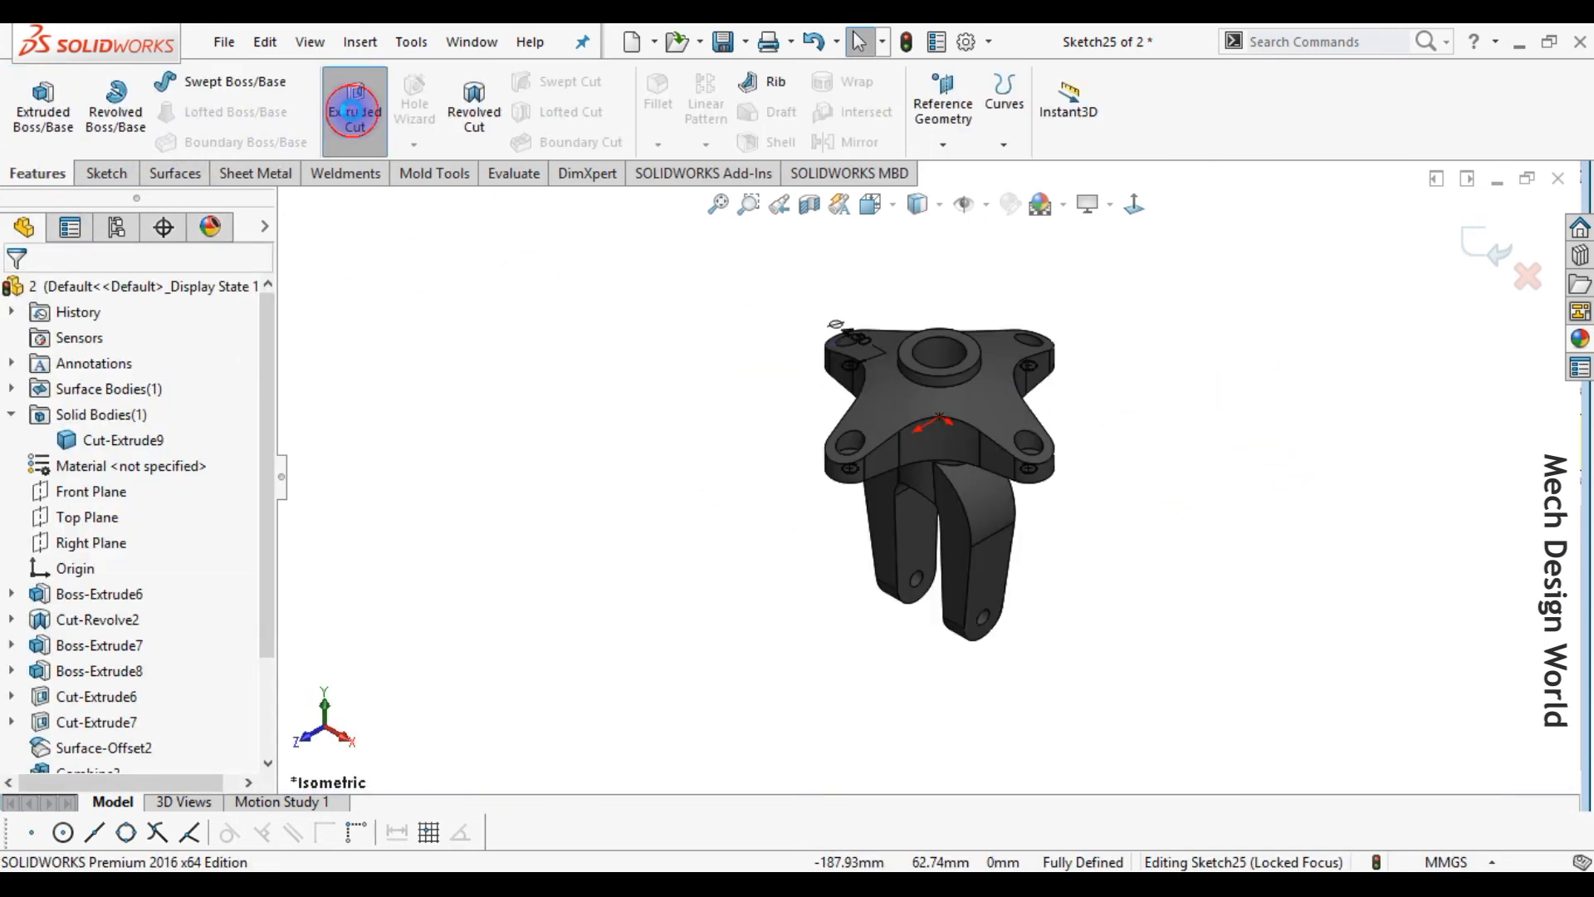
pyautogui.click(355, 111)
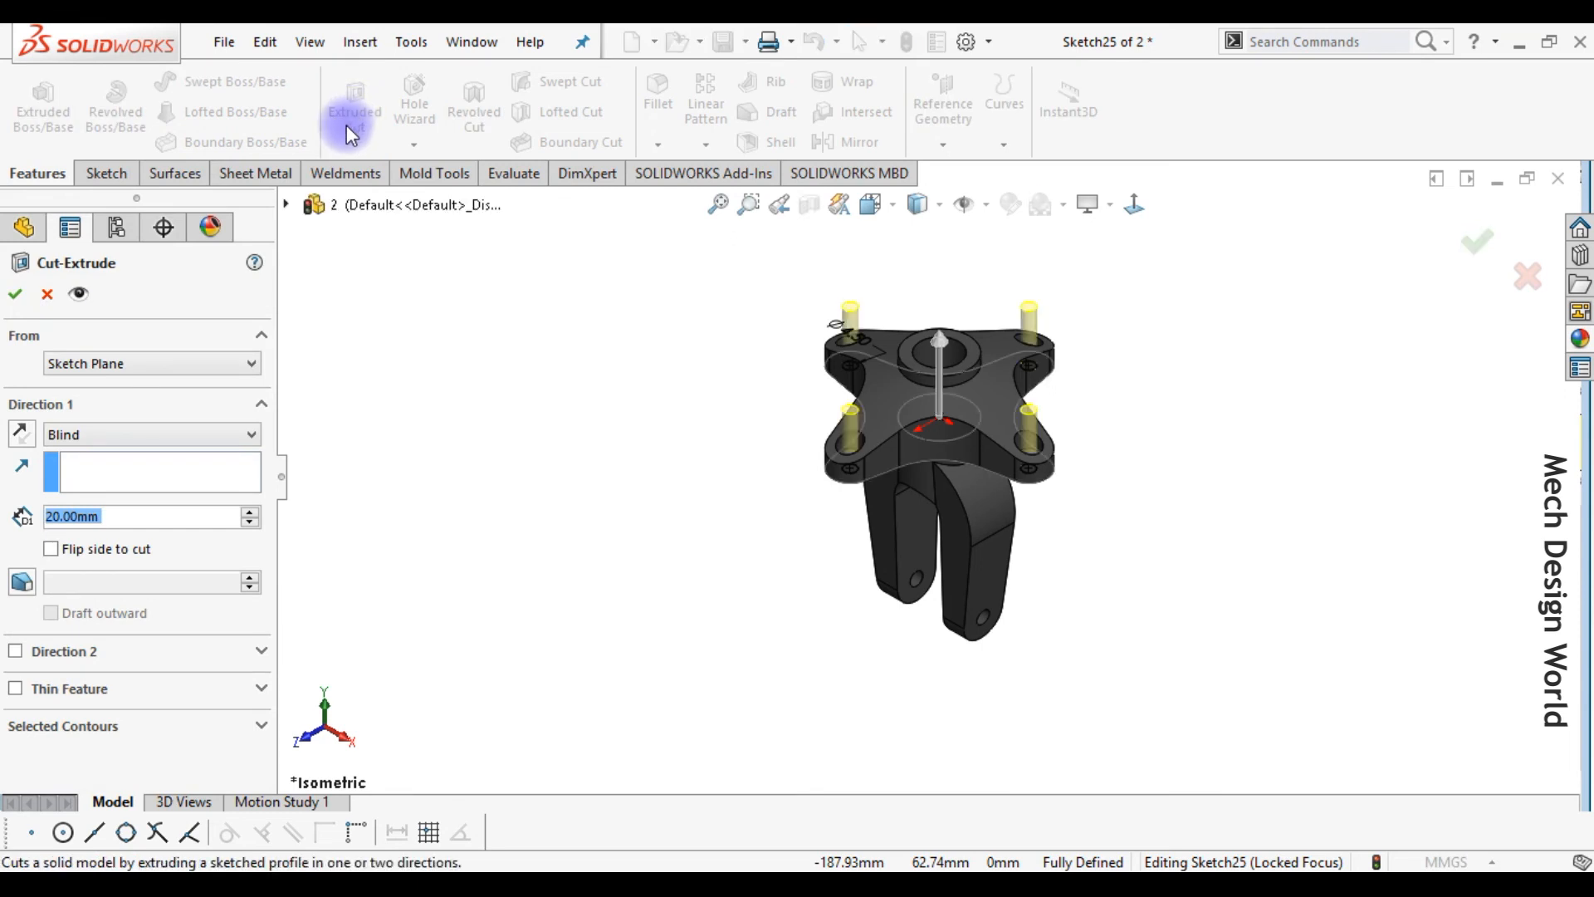
pyautogui.click(62, 435)
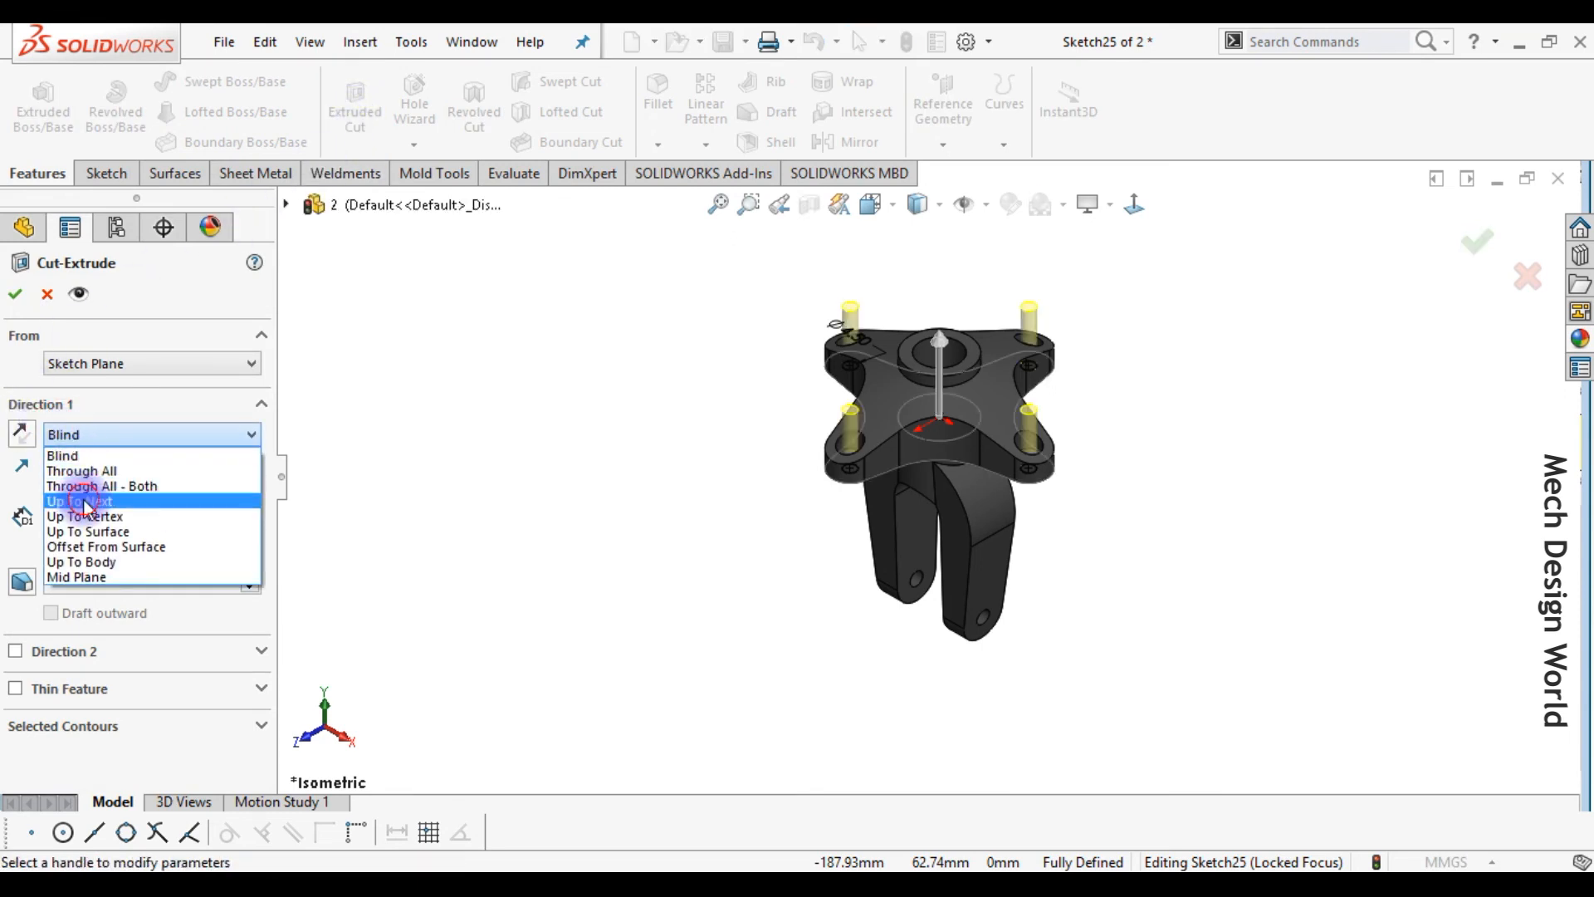
pyautogui.click(86, 499)
pyautogui.click(16, 292)
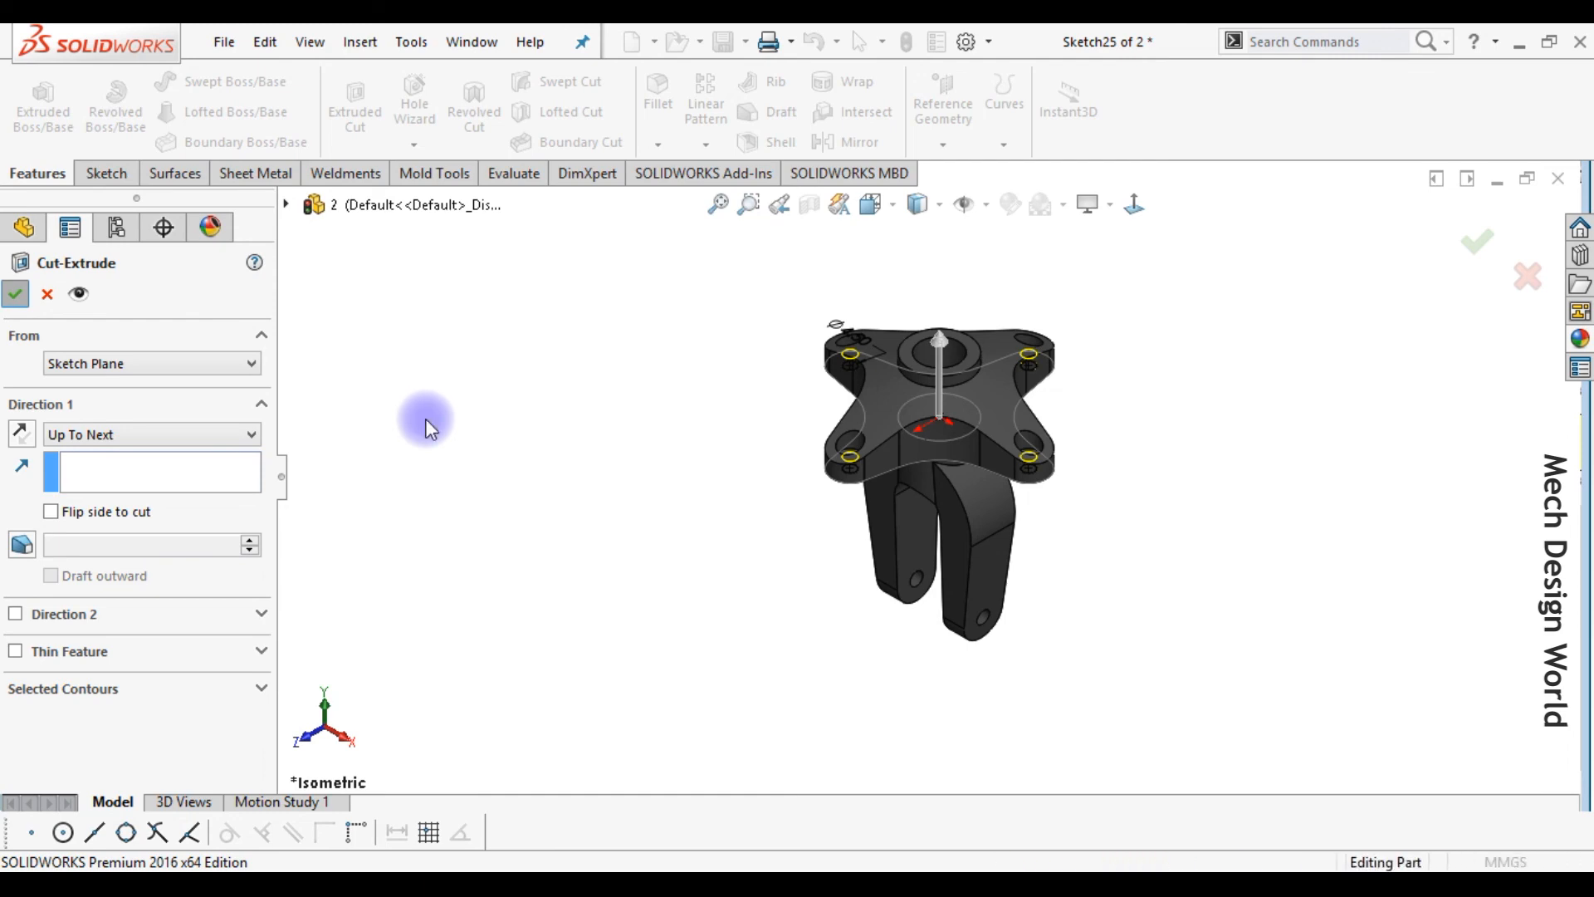
pyautogui.click(425, 418)
# - Fillet the knob's upper outline edge and the edge around the base of the raised central hub with a 1 mm radius
pyautogui.click(663, 150)
pyautogui.click(674, 173)
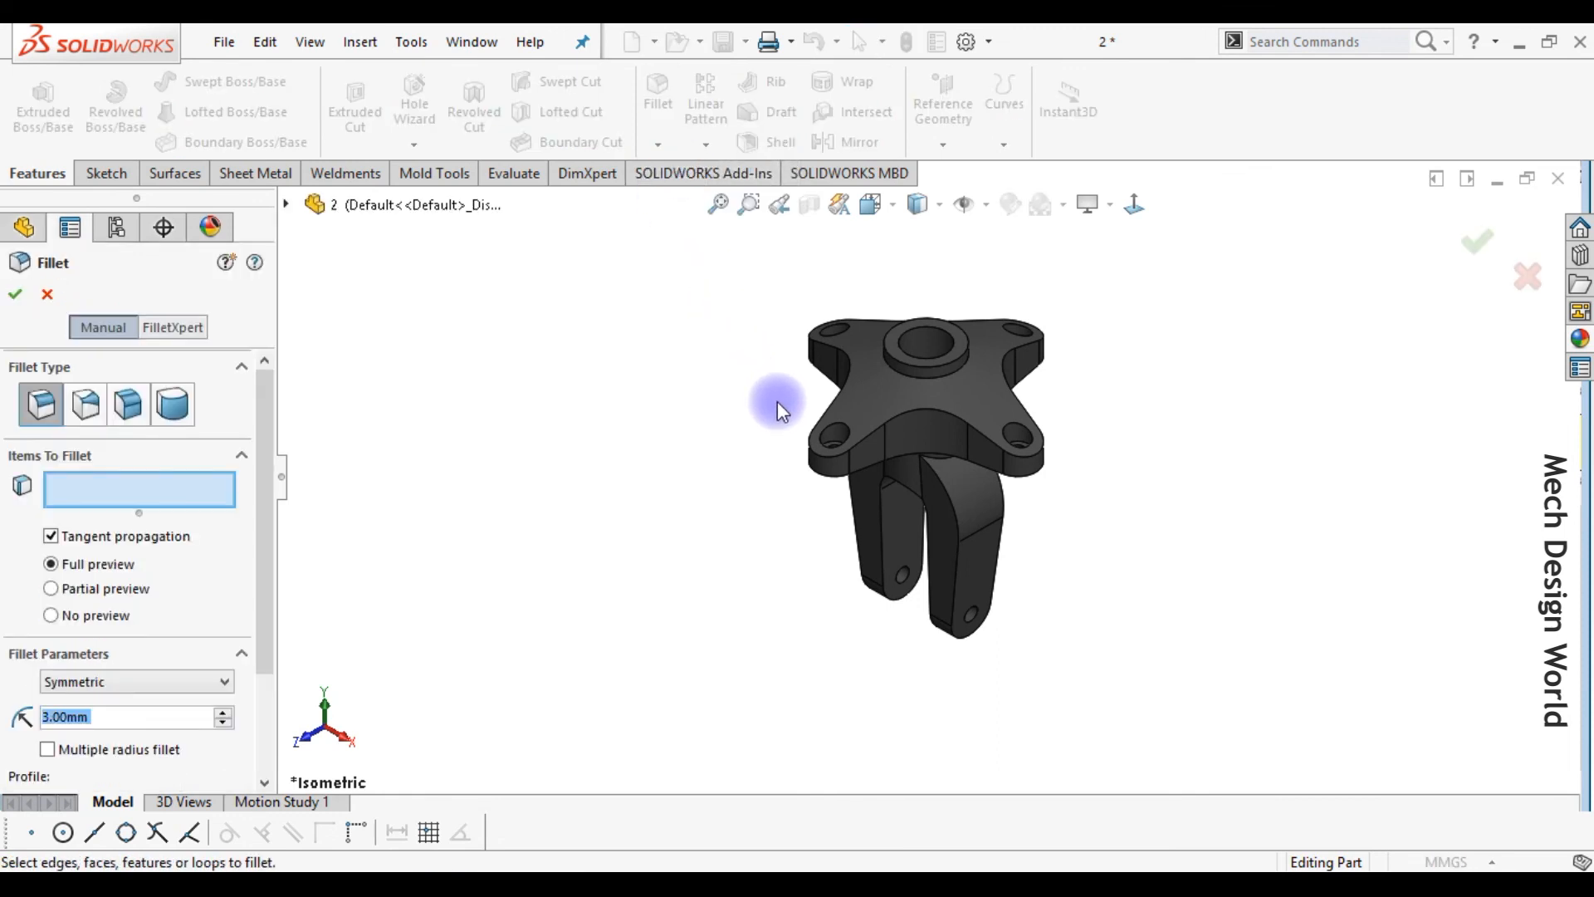
pyautogui.click(876, 422)
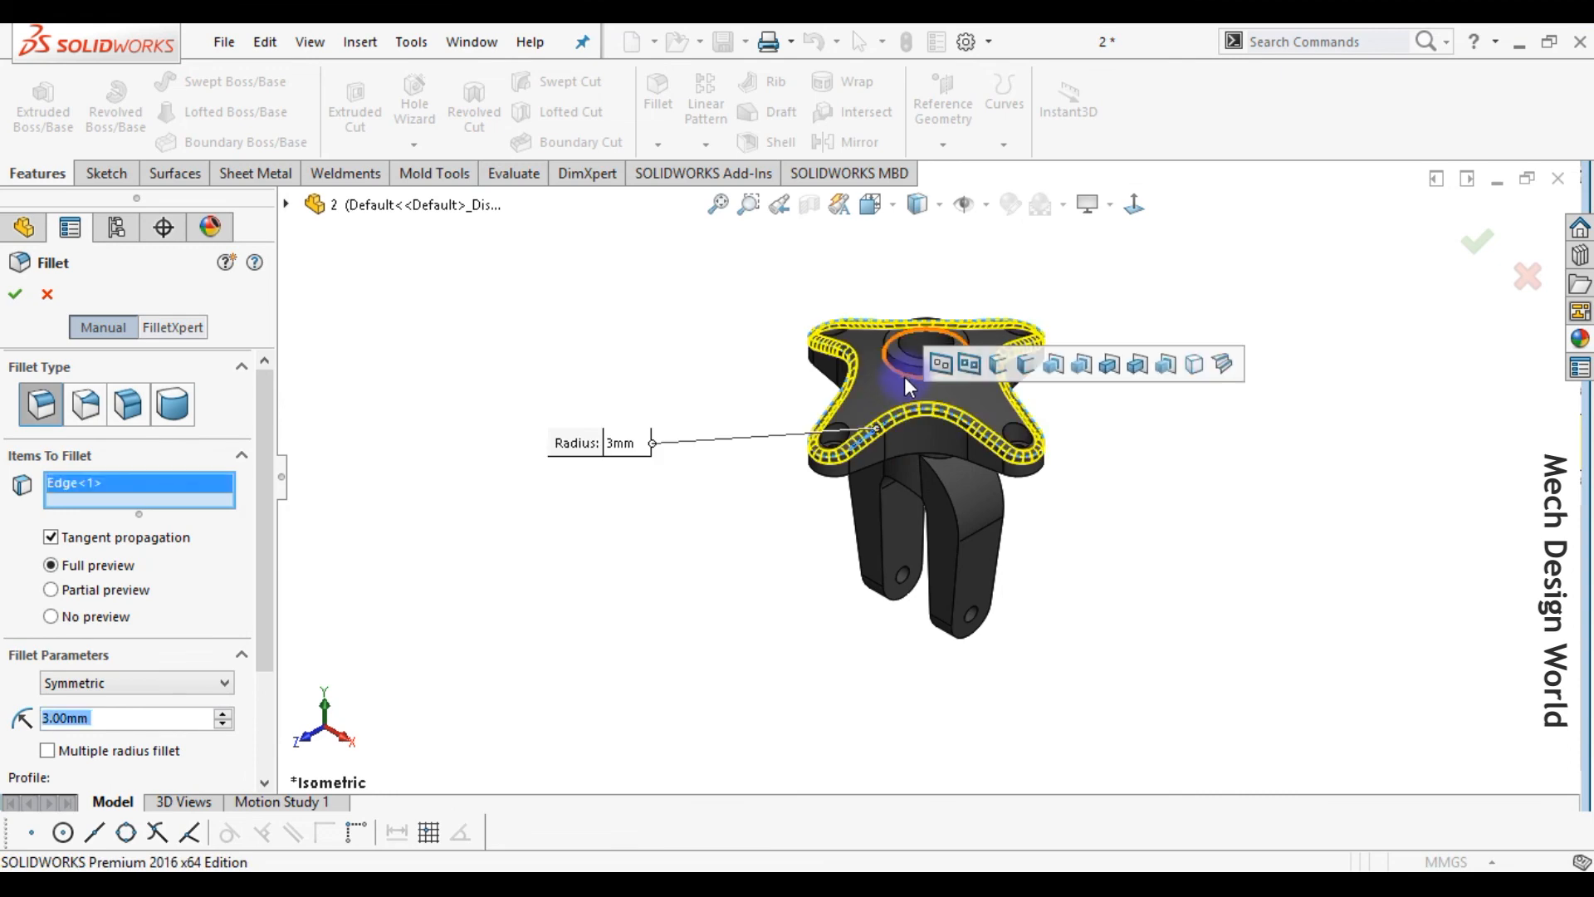
pyautogui.click(888, 384)
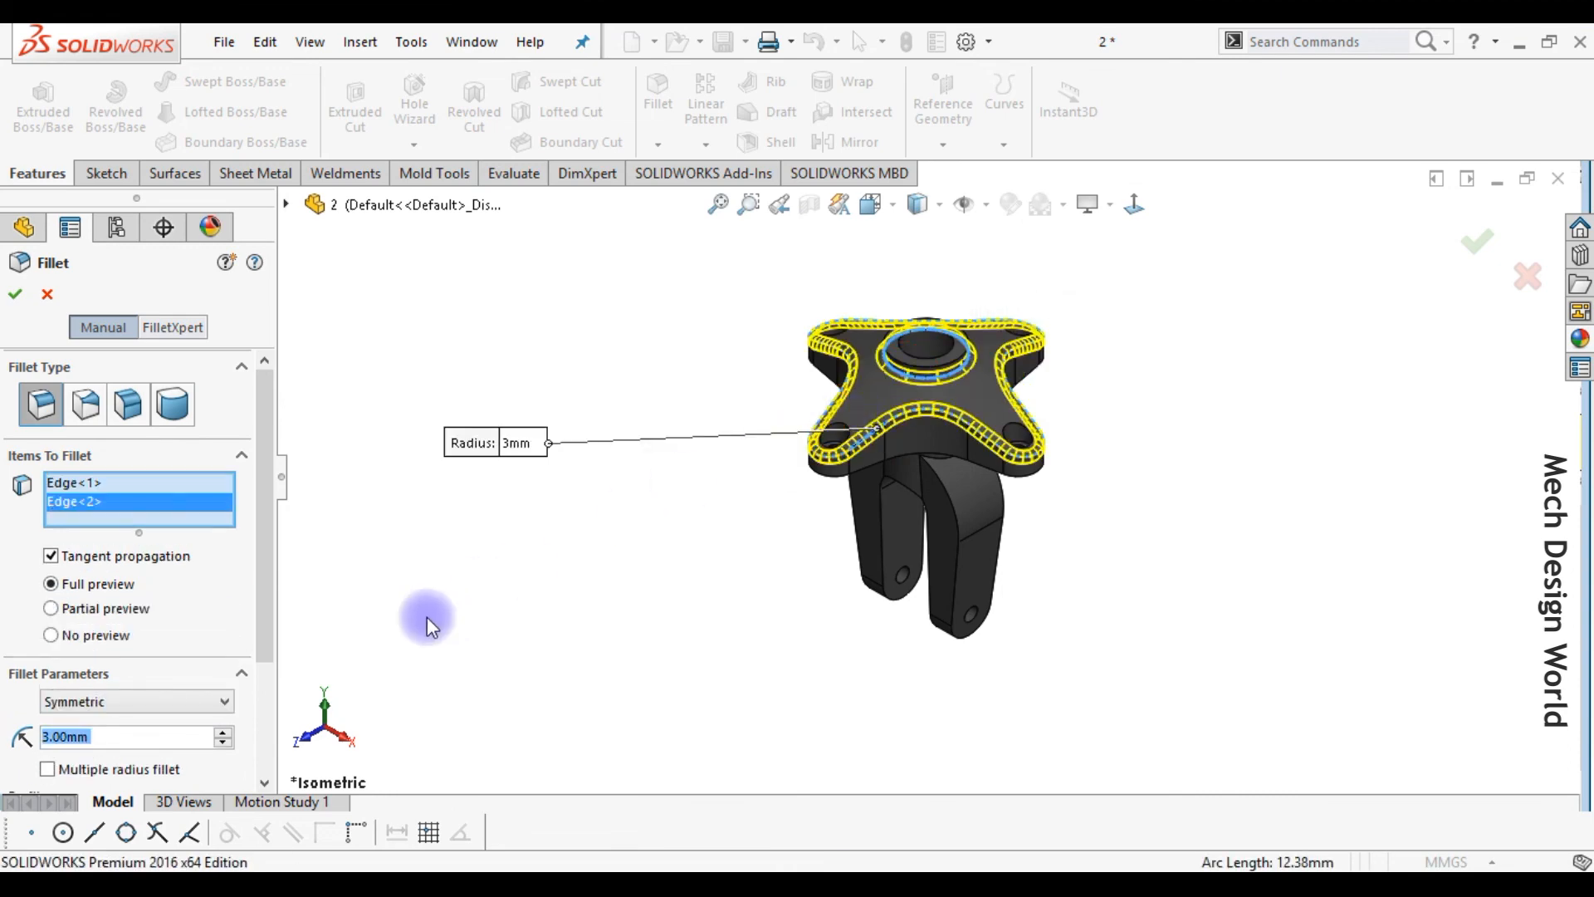
pyautogui.write('1')
pyautogui.click(140, 734)
pyautogui.press('Return')
pyautogui.click(14, 294)
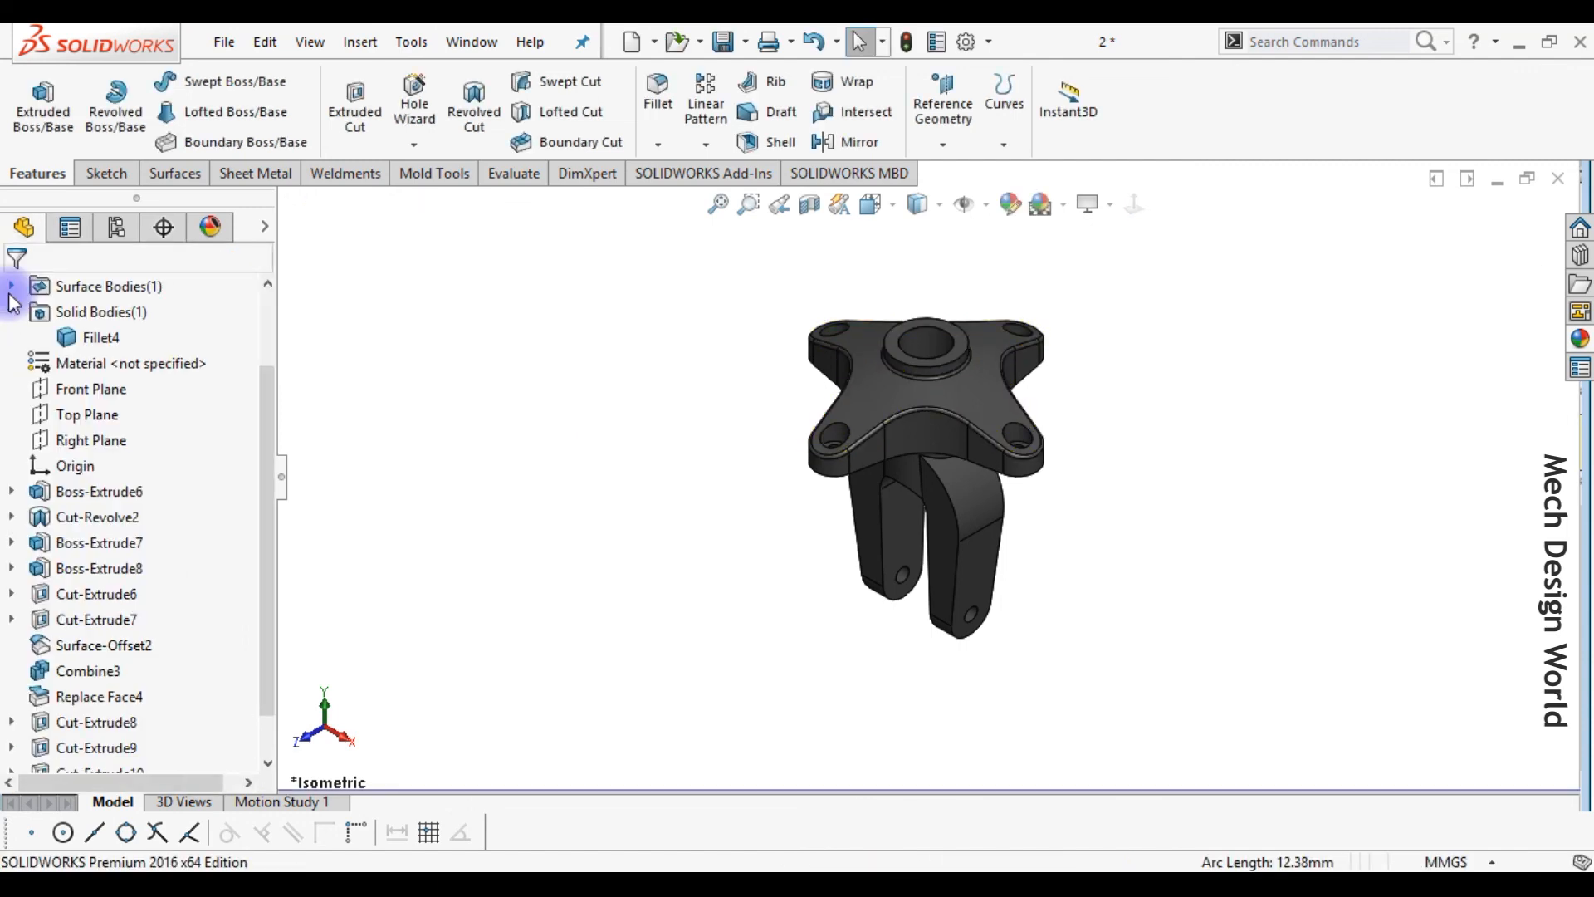
# - Fillet the edges of the narrow side faces of both fork legs with a 2 mm radius
pyautogui.press('Return')
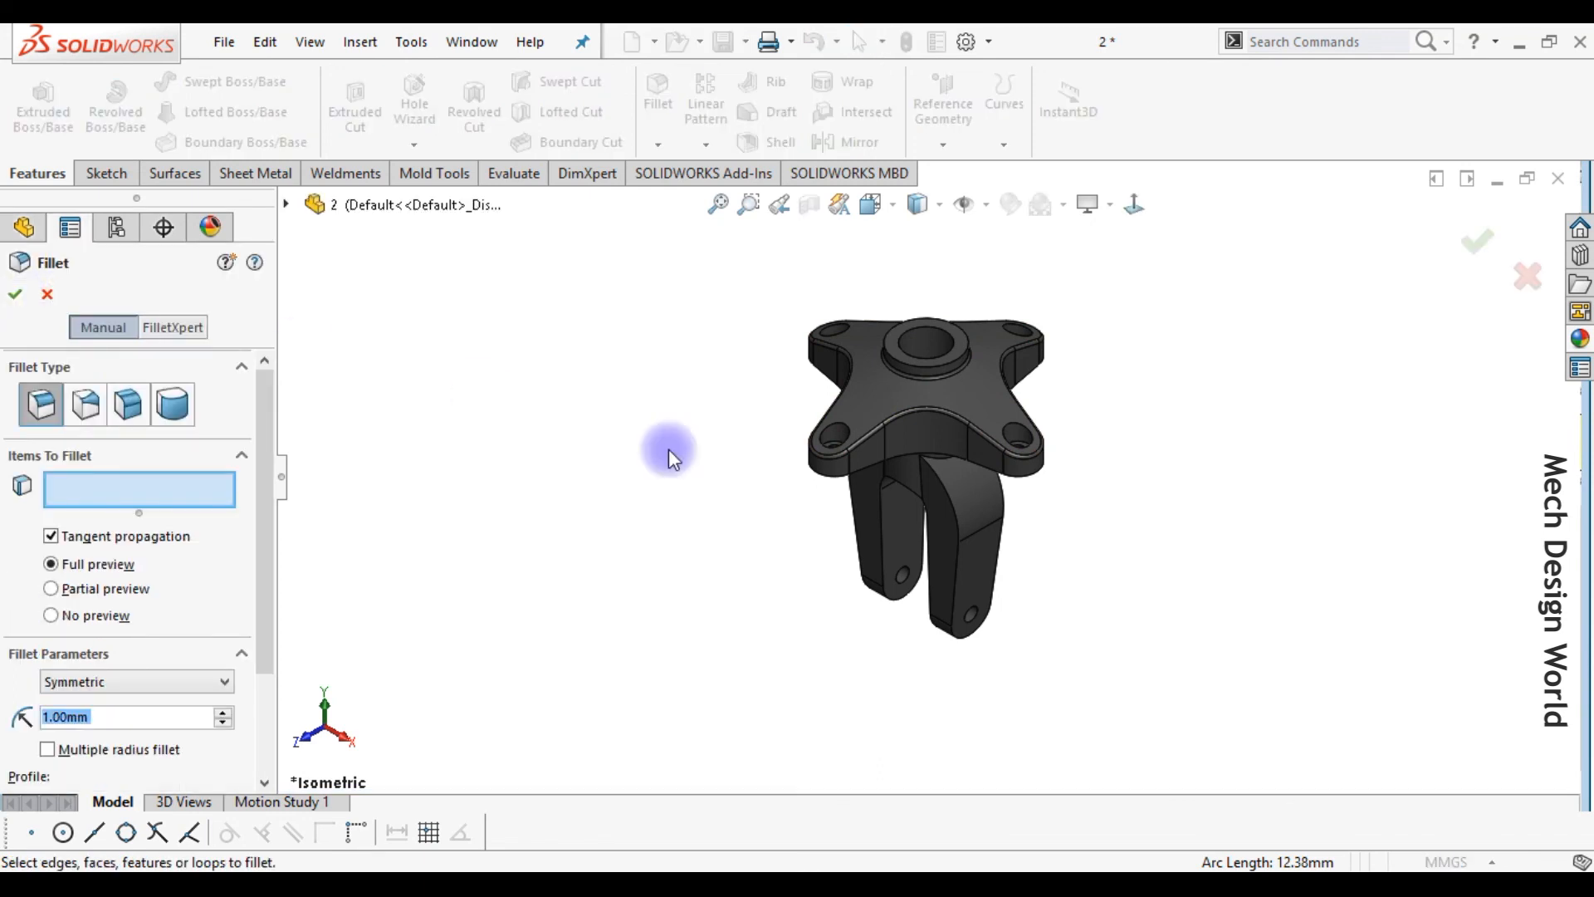
pyautogui.click(866, 504)
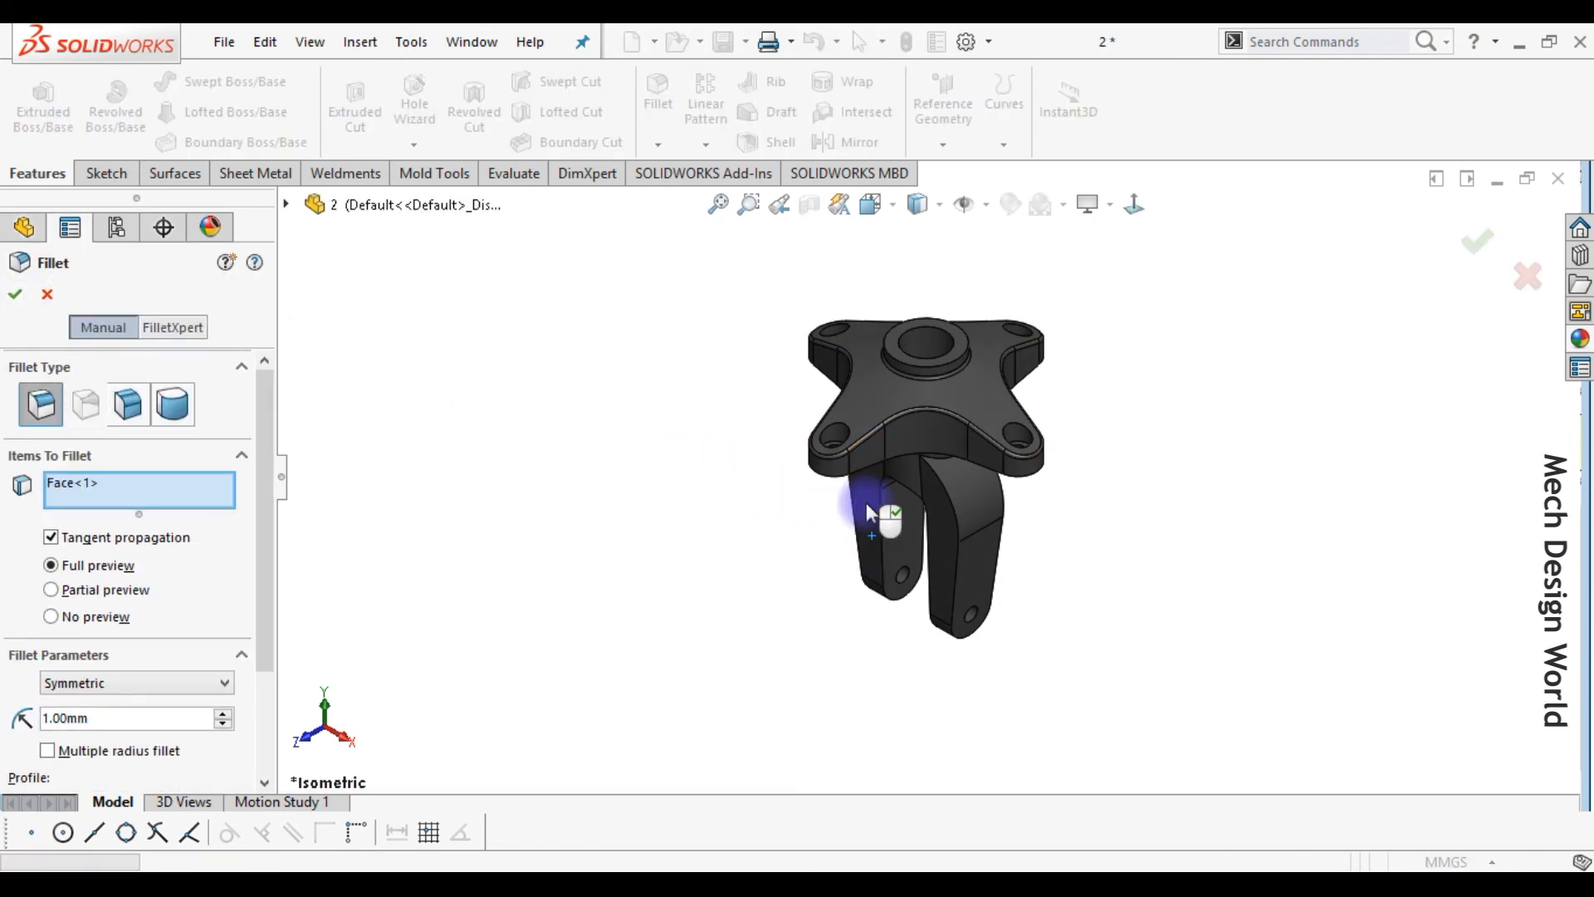
pyautogui.click(941, 535)
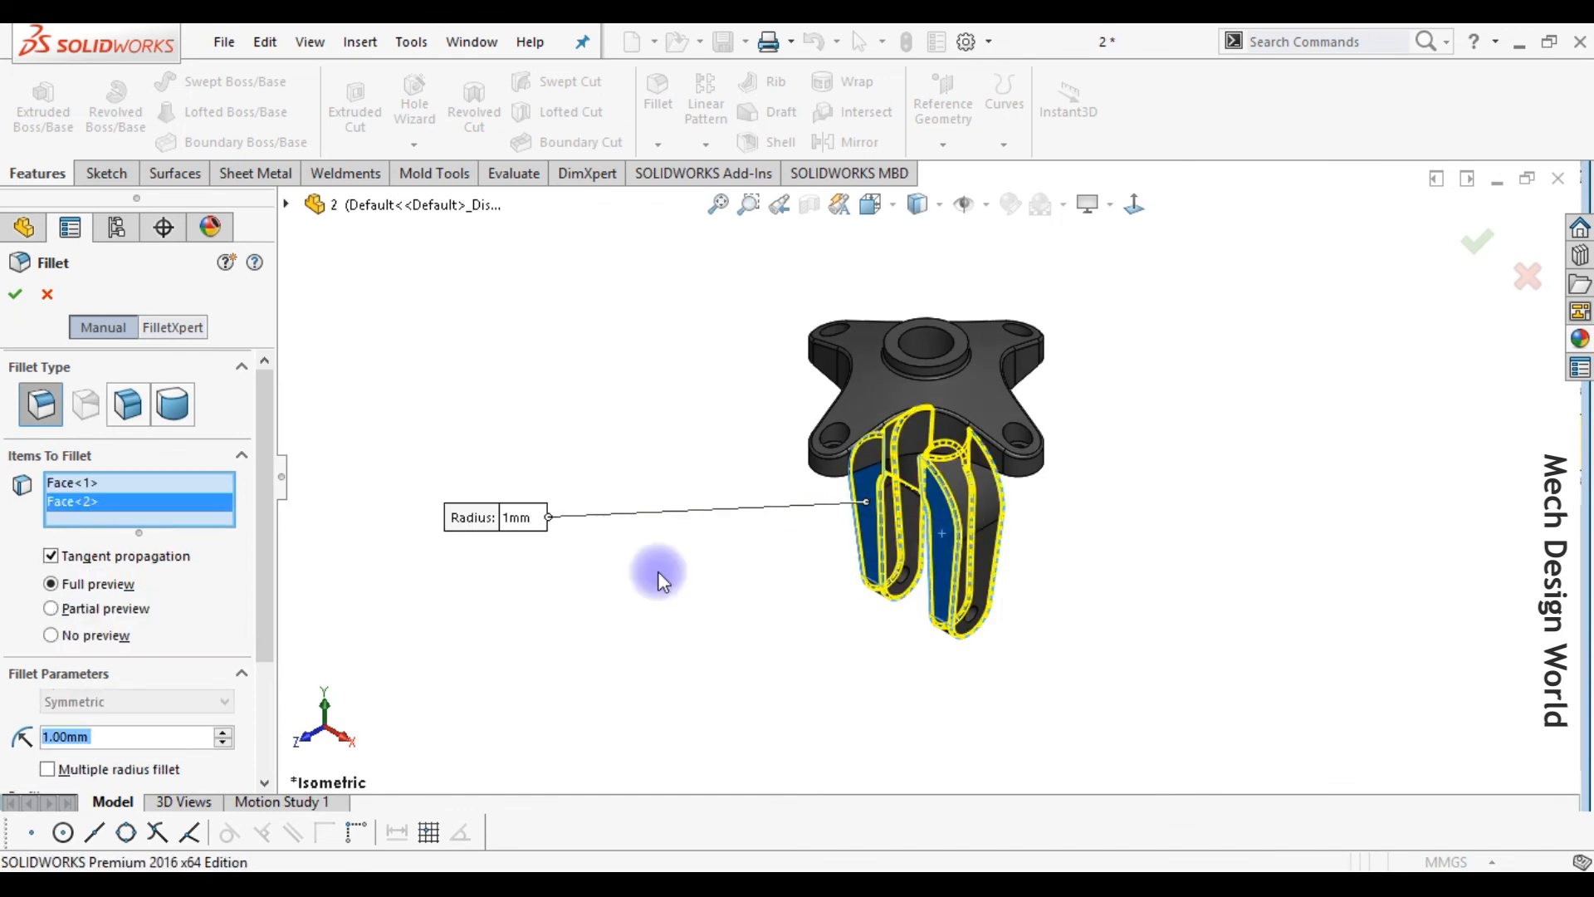
pyautogui.write('2.00mm')
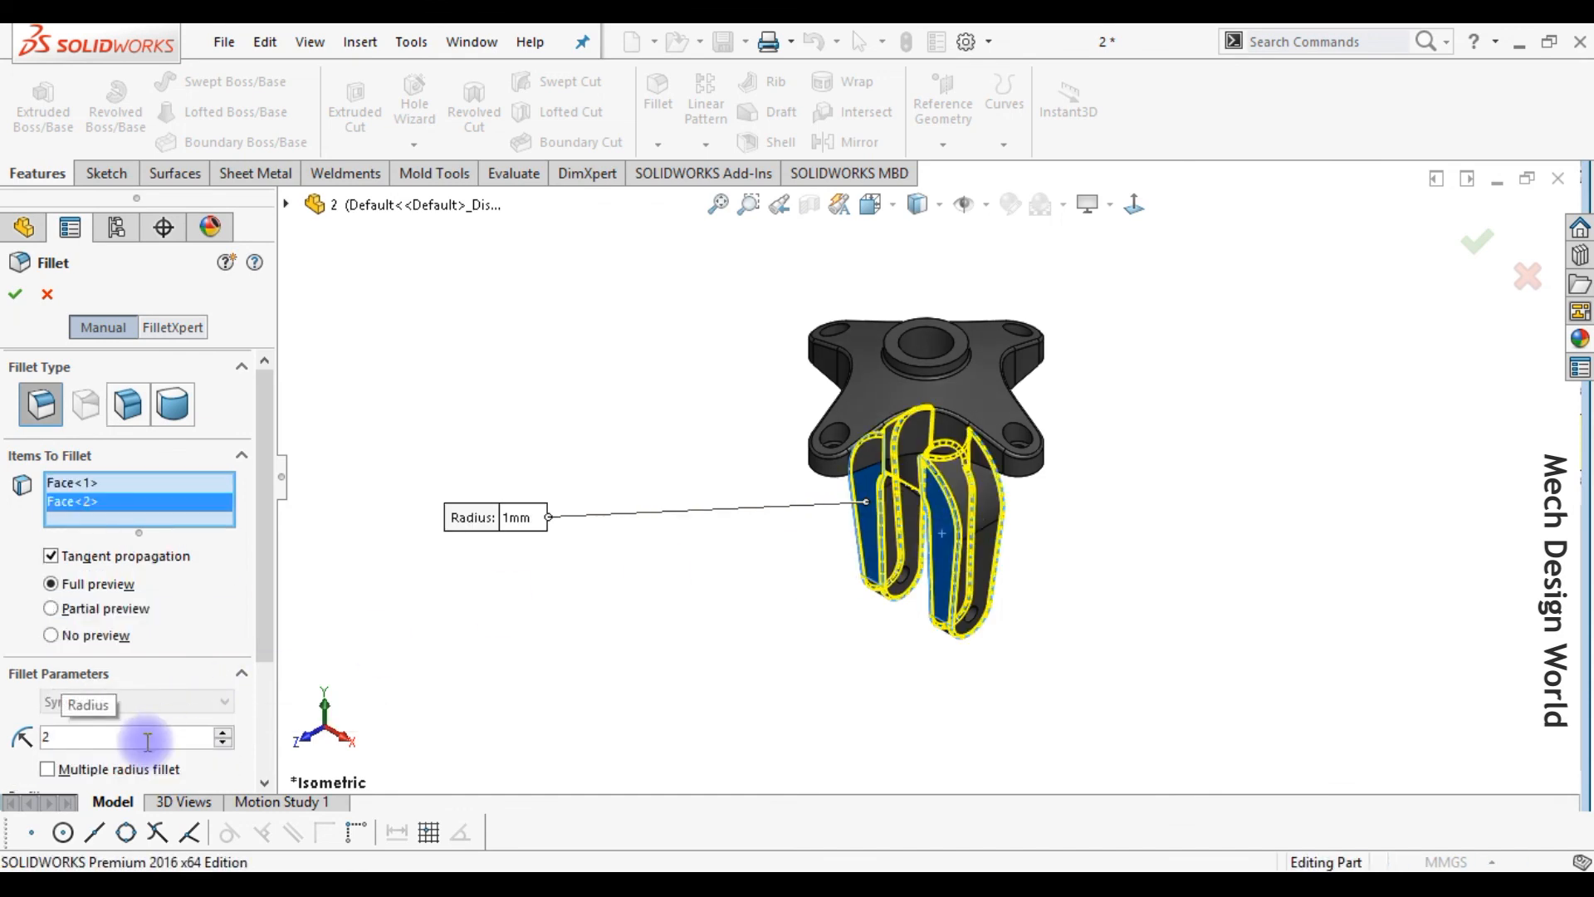
pyautogui.press('Return')
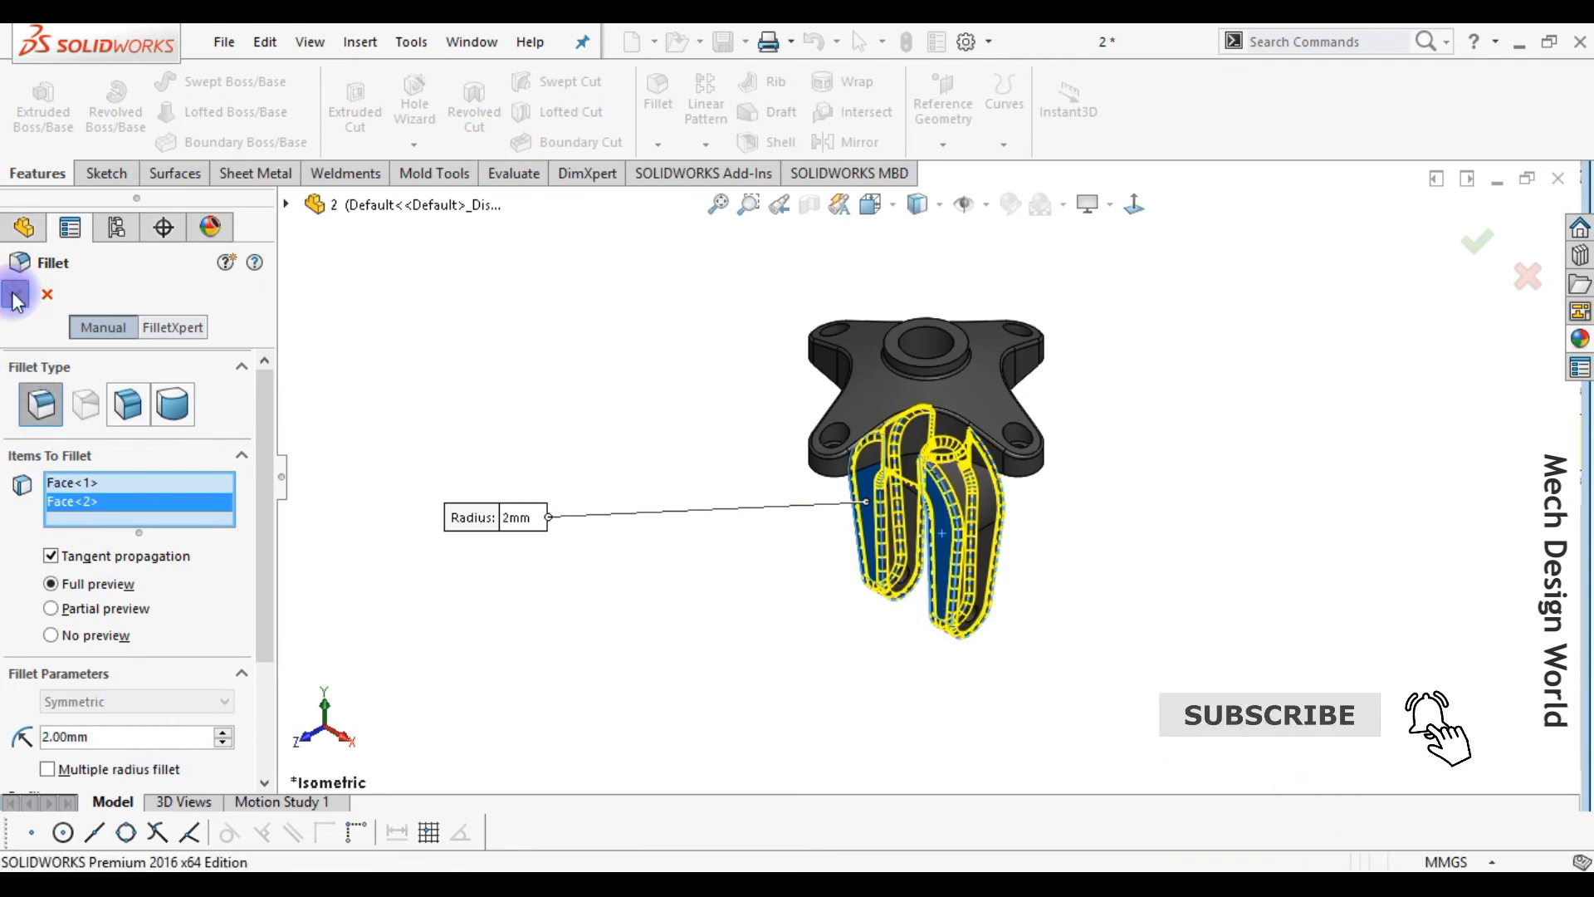
pyautogui.click(15, 295)
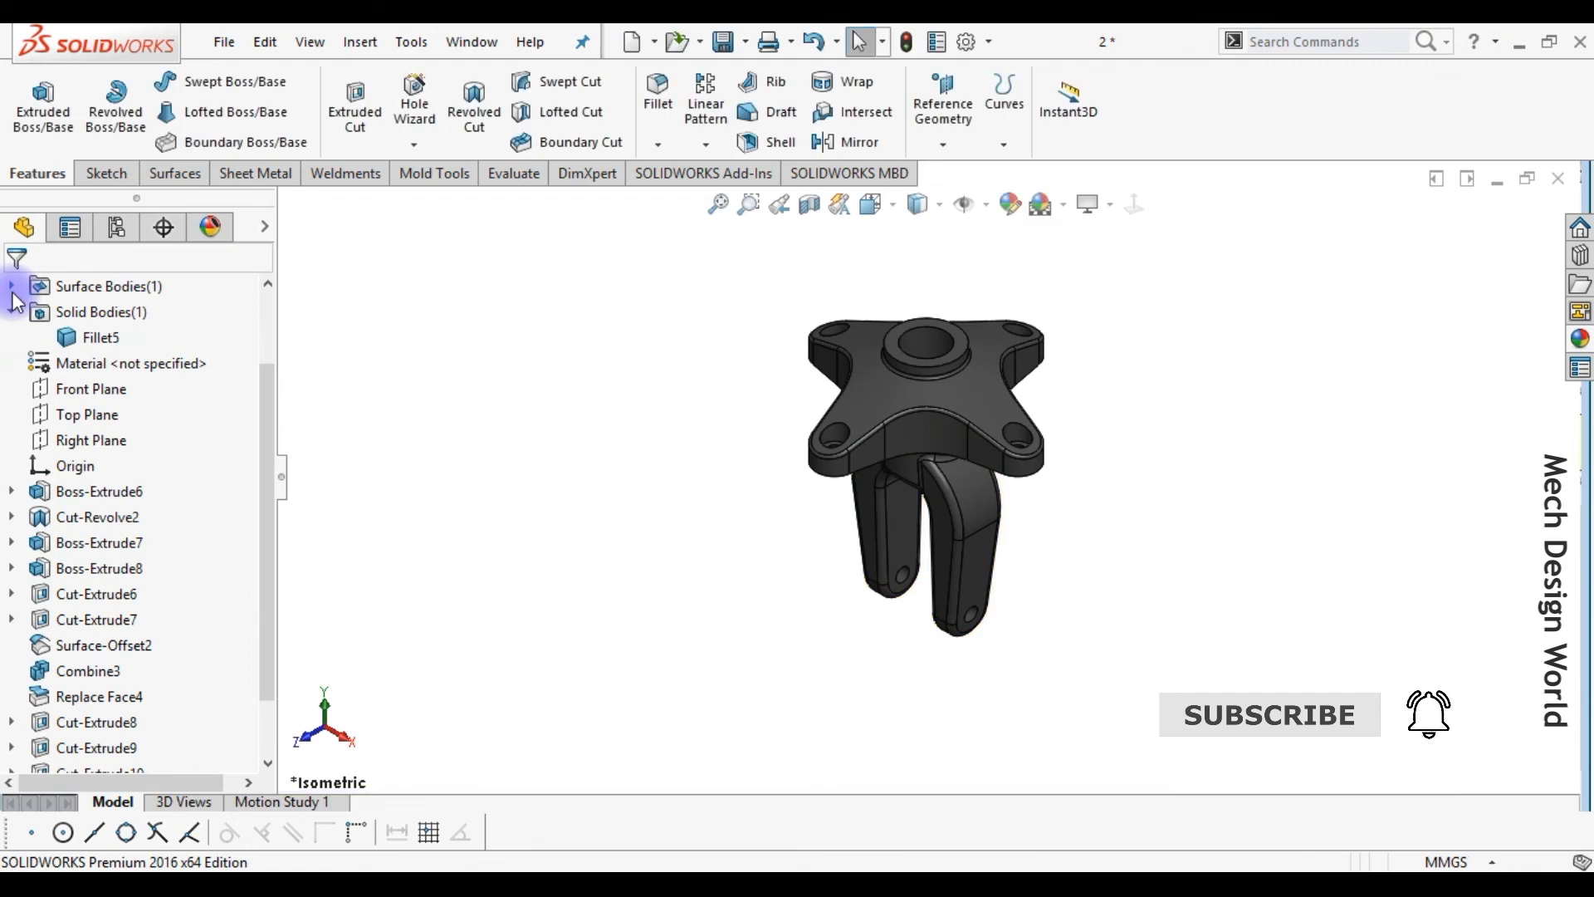
# - Fillet the circular edge where the fork's cylindrical neck meets the knob's underside with a 3 mm radius
pyautogui.press('Return')
pyautogui.write('3')
pyautogui.press('Return')
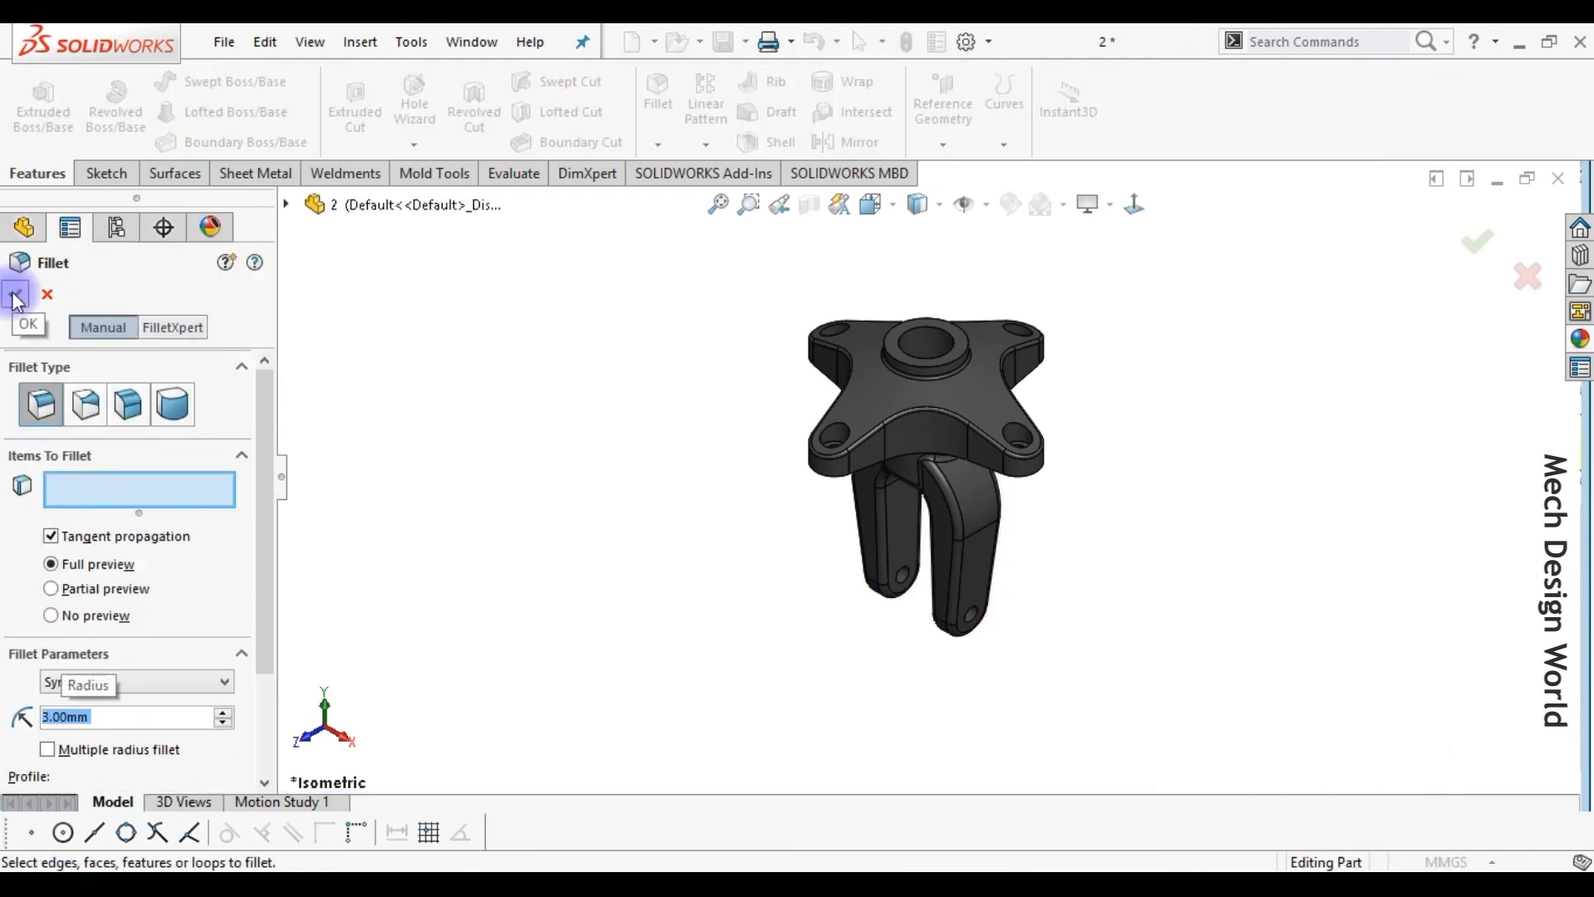
pyautogui.moveTo(761, 505); pyautogui.dragTo(841, 347, button='middle')
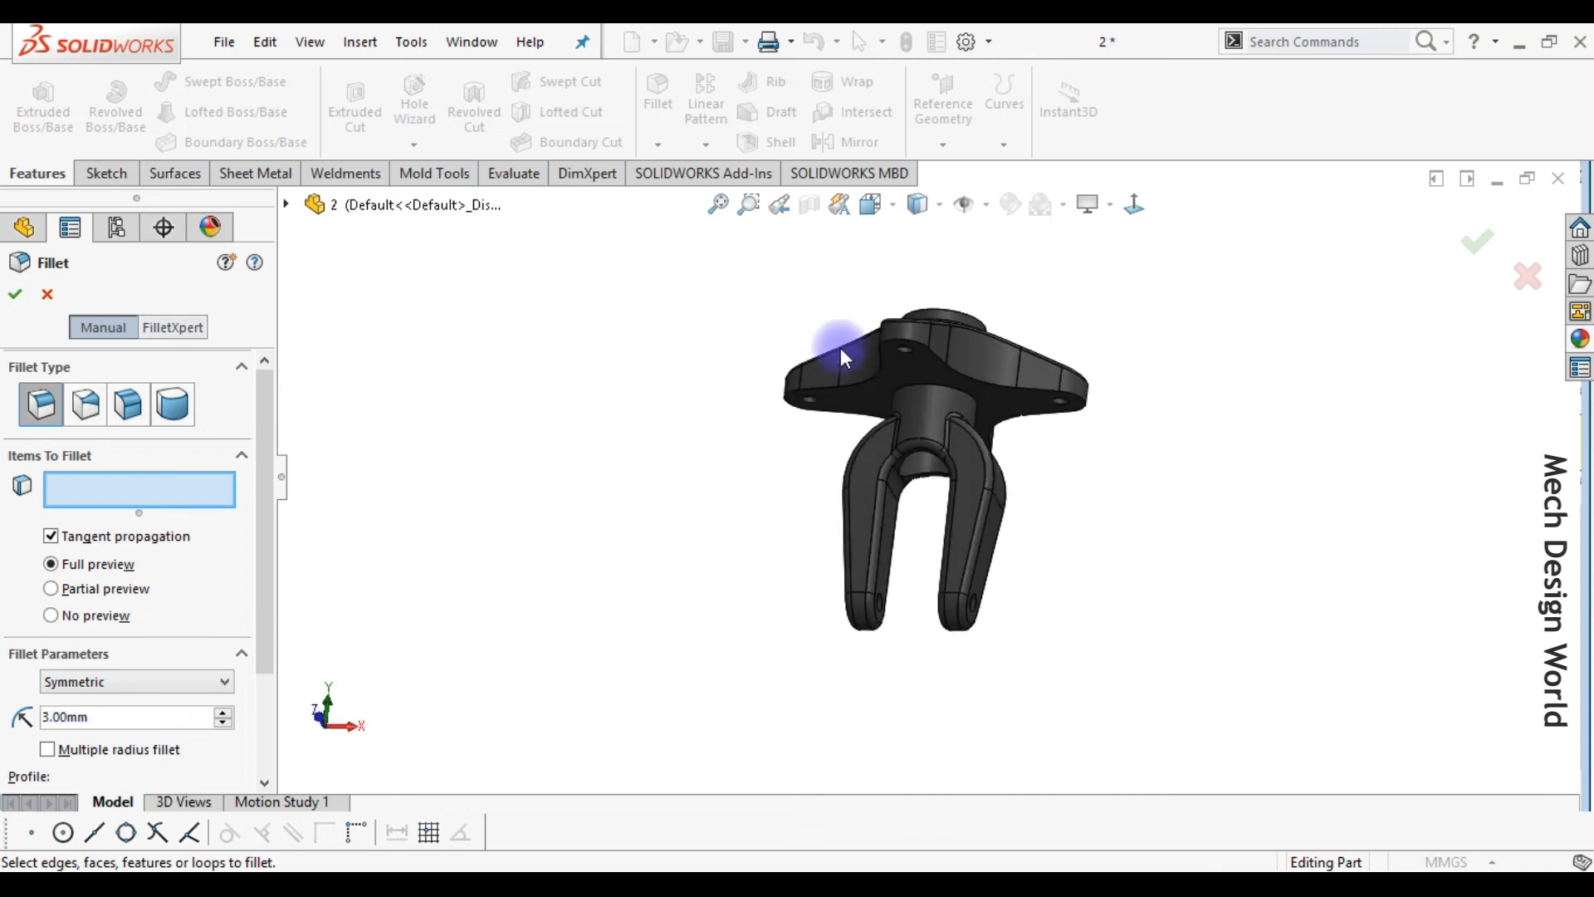
pyautogui.click(924, 386)
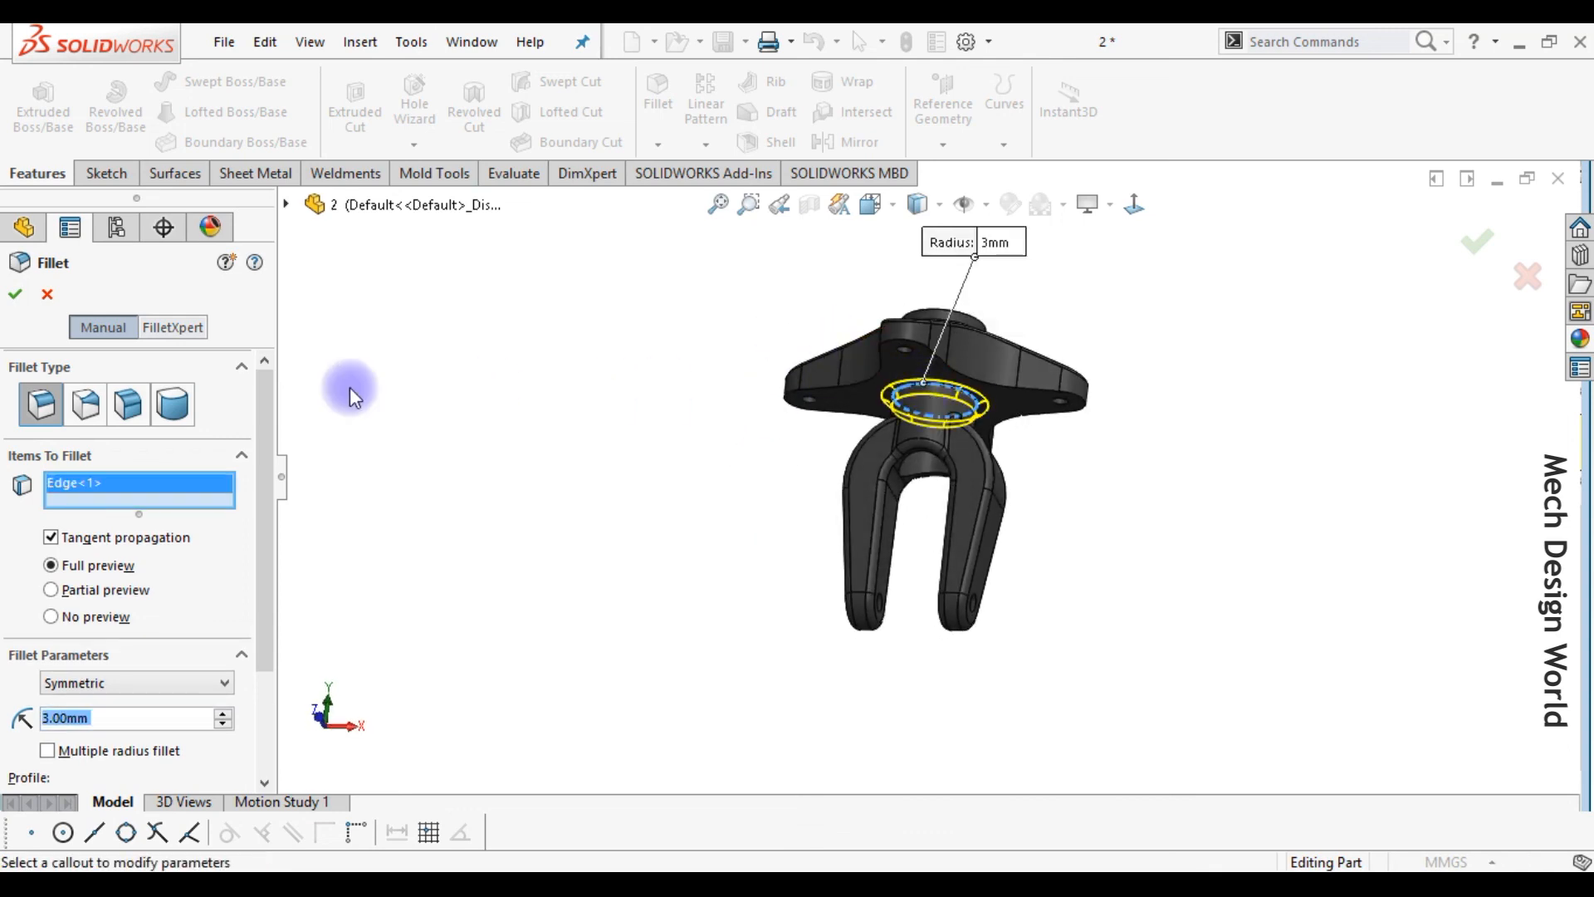
pyautogui.click(15, 293)
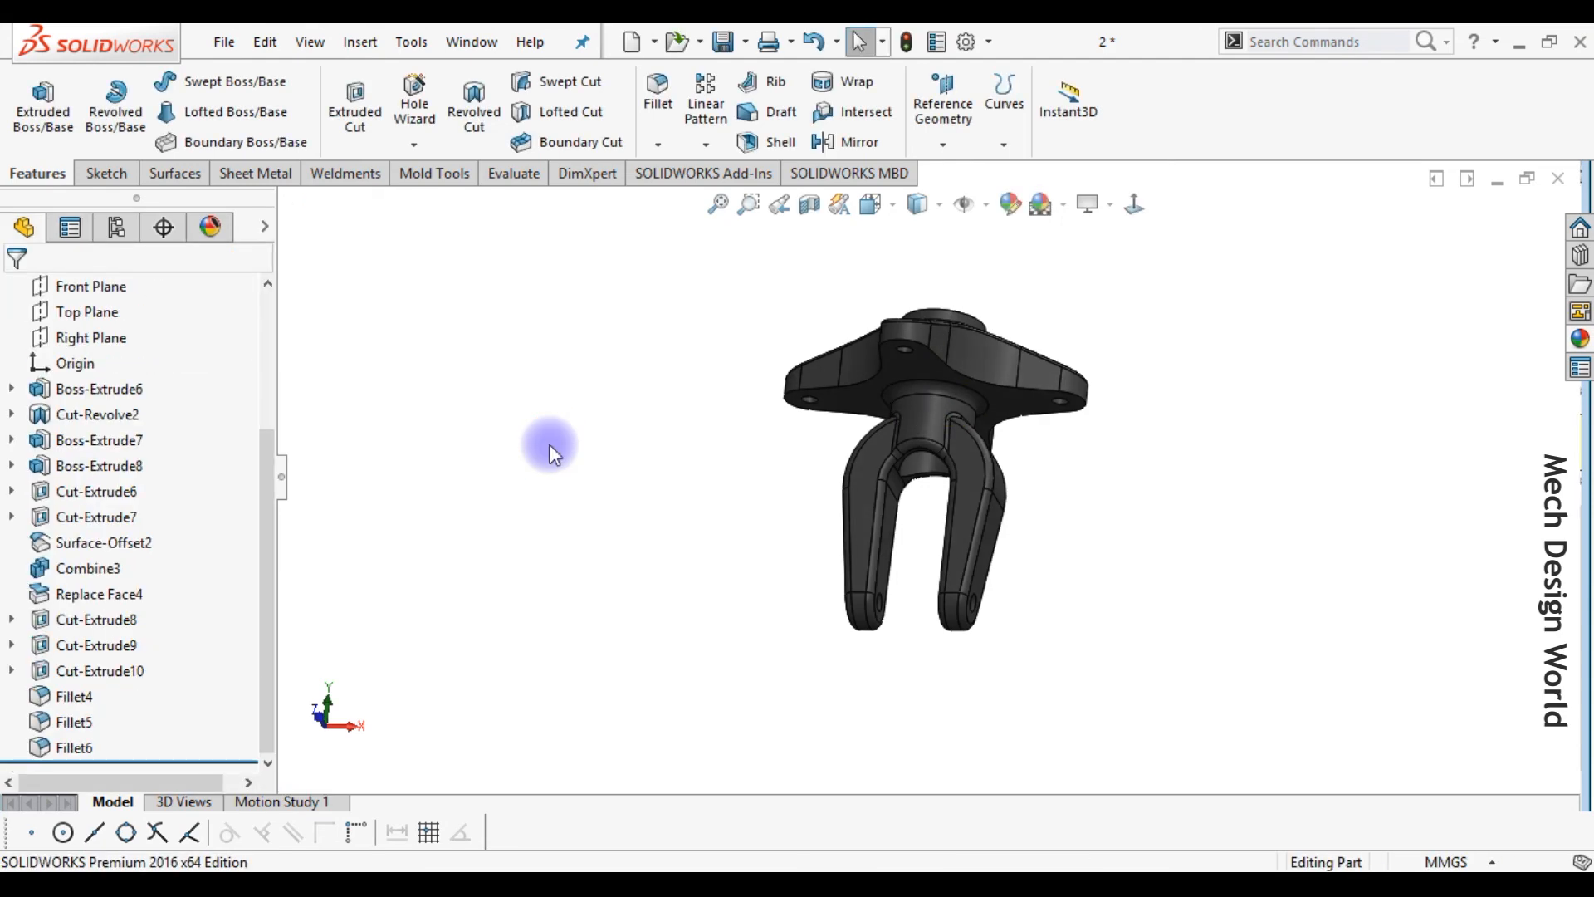
pyautogui.hotkey('ctrl', '7')
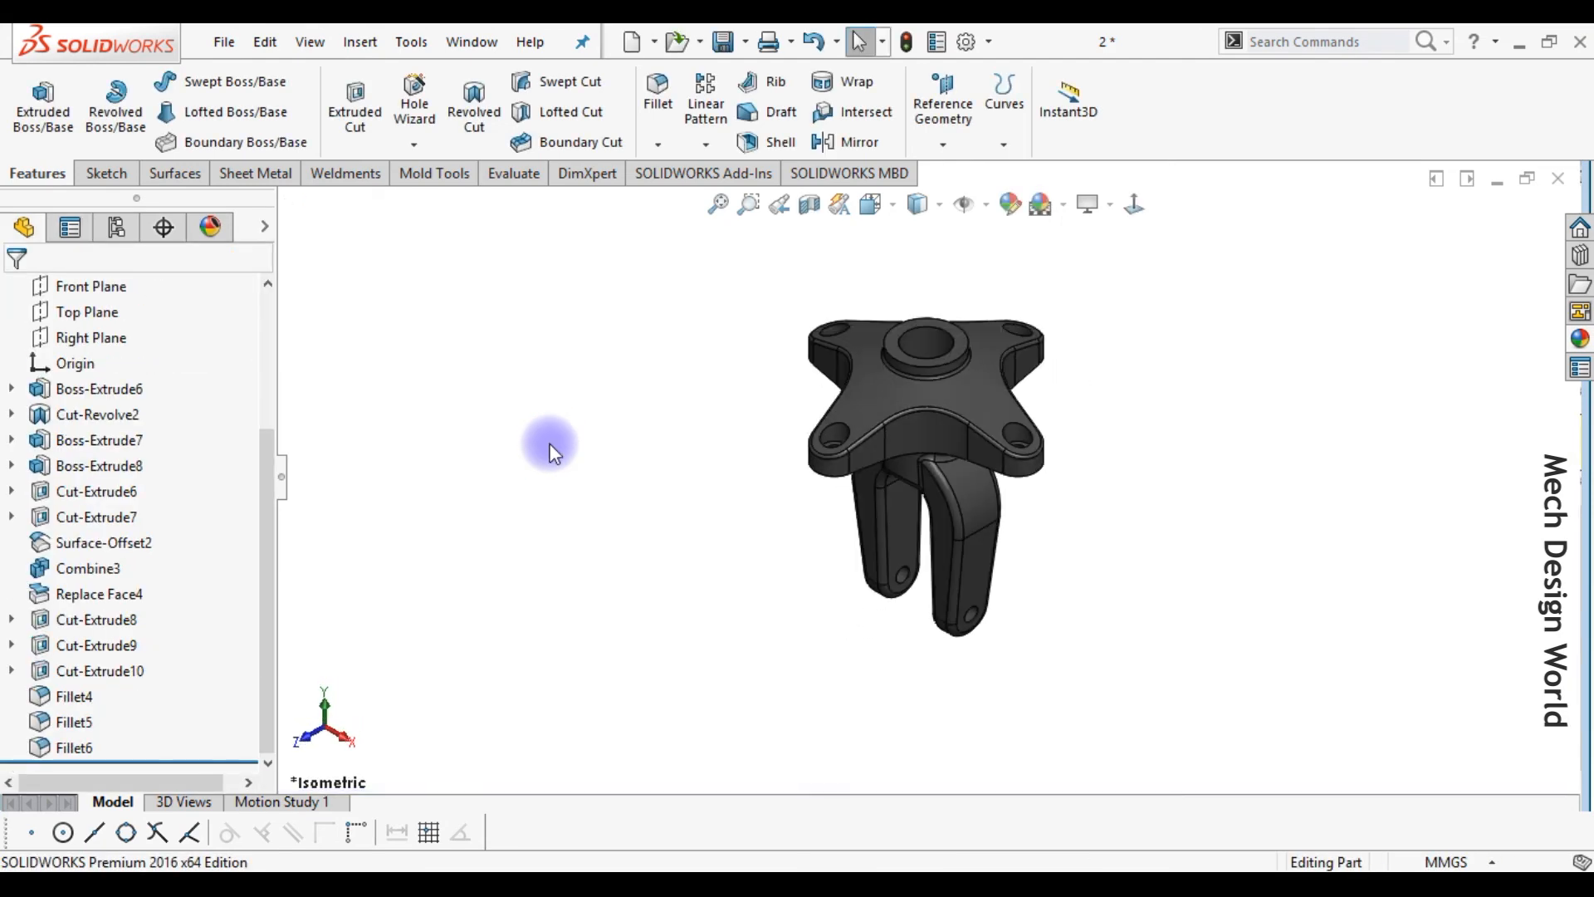